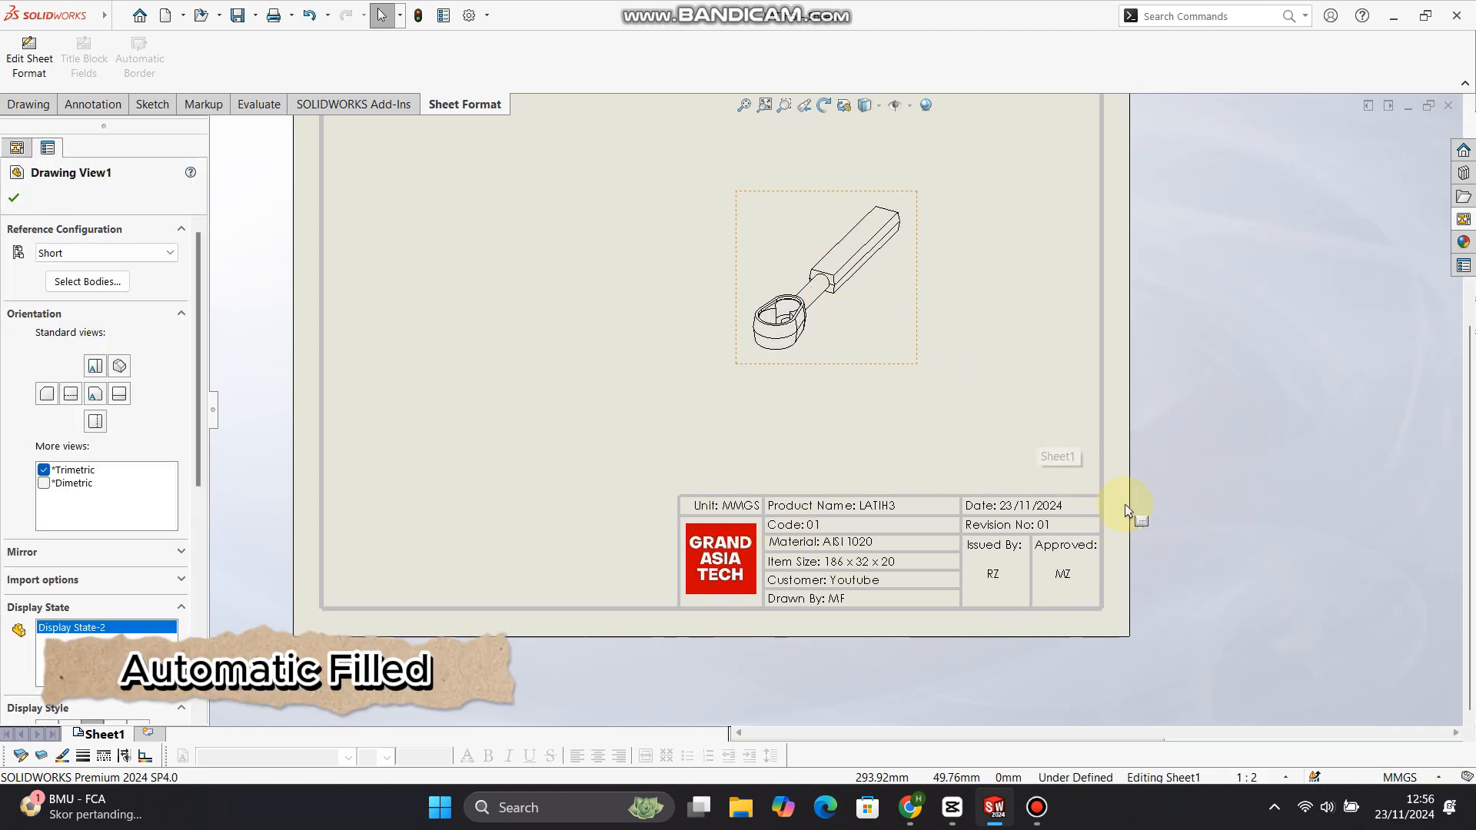
click(596, 451)
key(f)
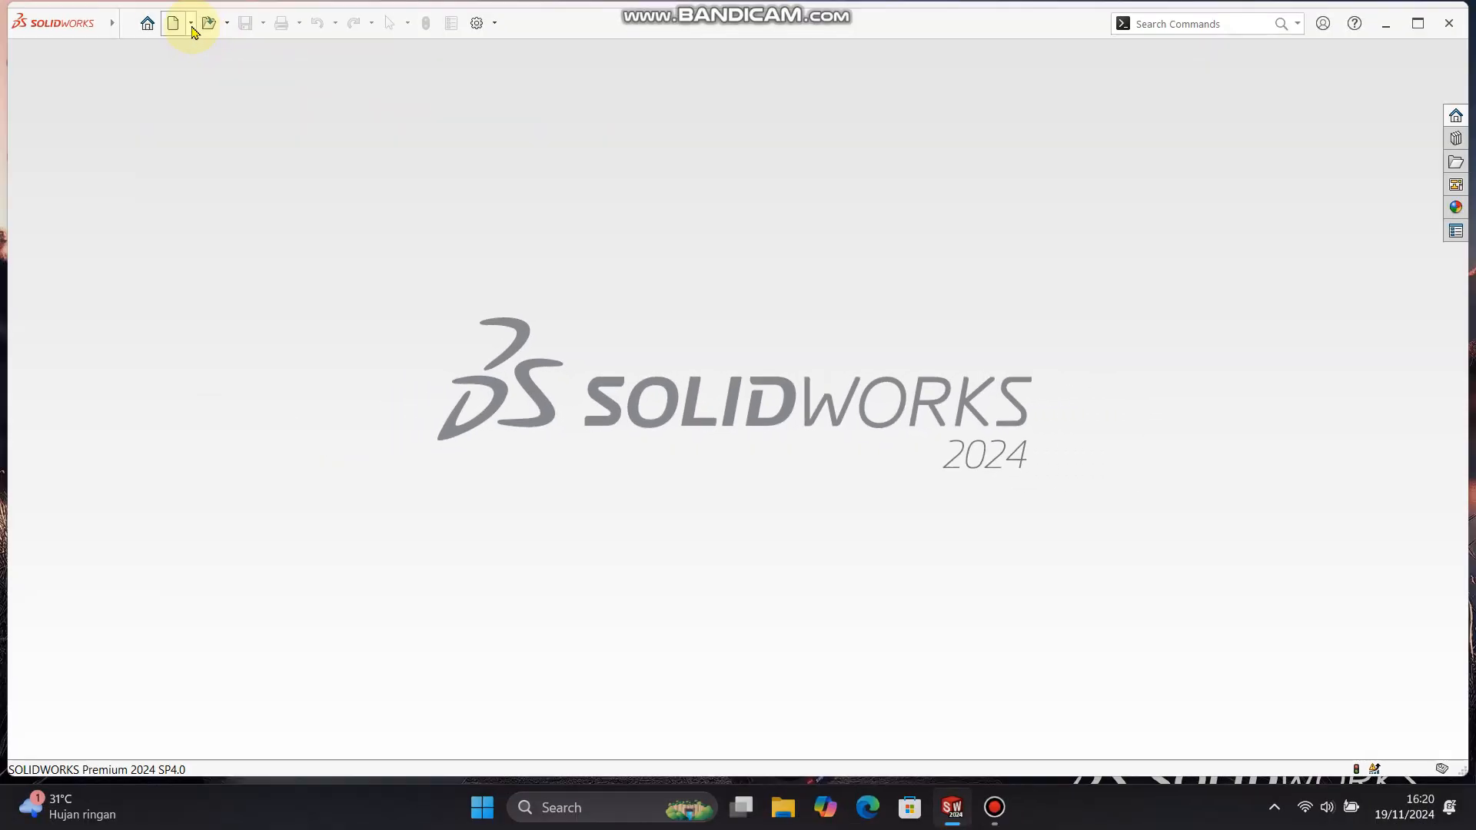
- Create a new drawing from the standard Drawing template with an A4 (ANSI) Landscape sheet, without inserting a model view
click(190, 23)
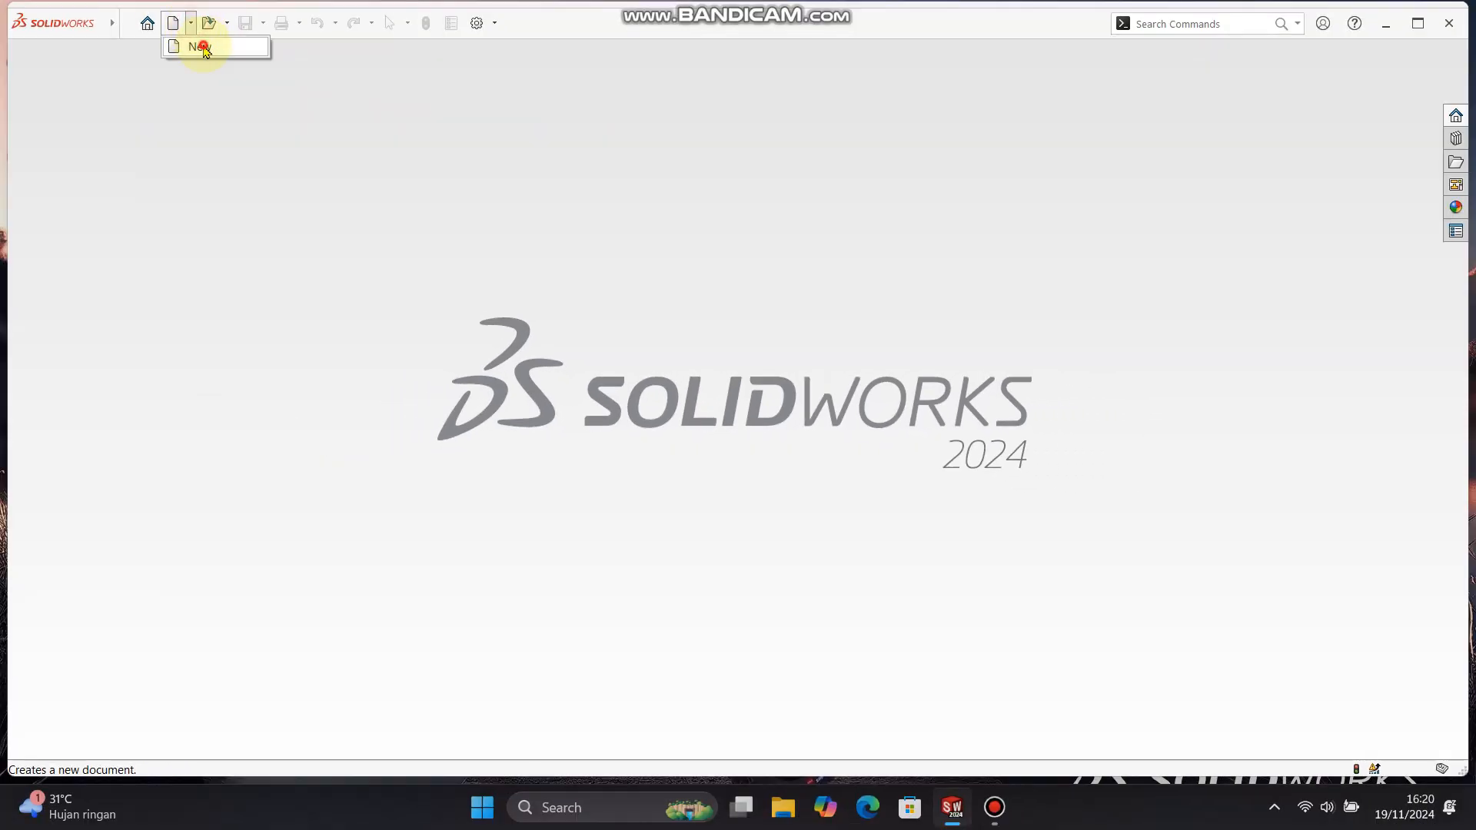
click(201, 47)
click(459, 327)
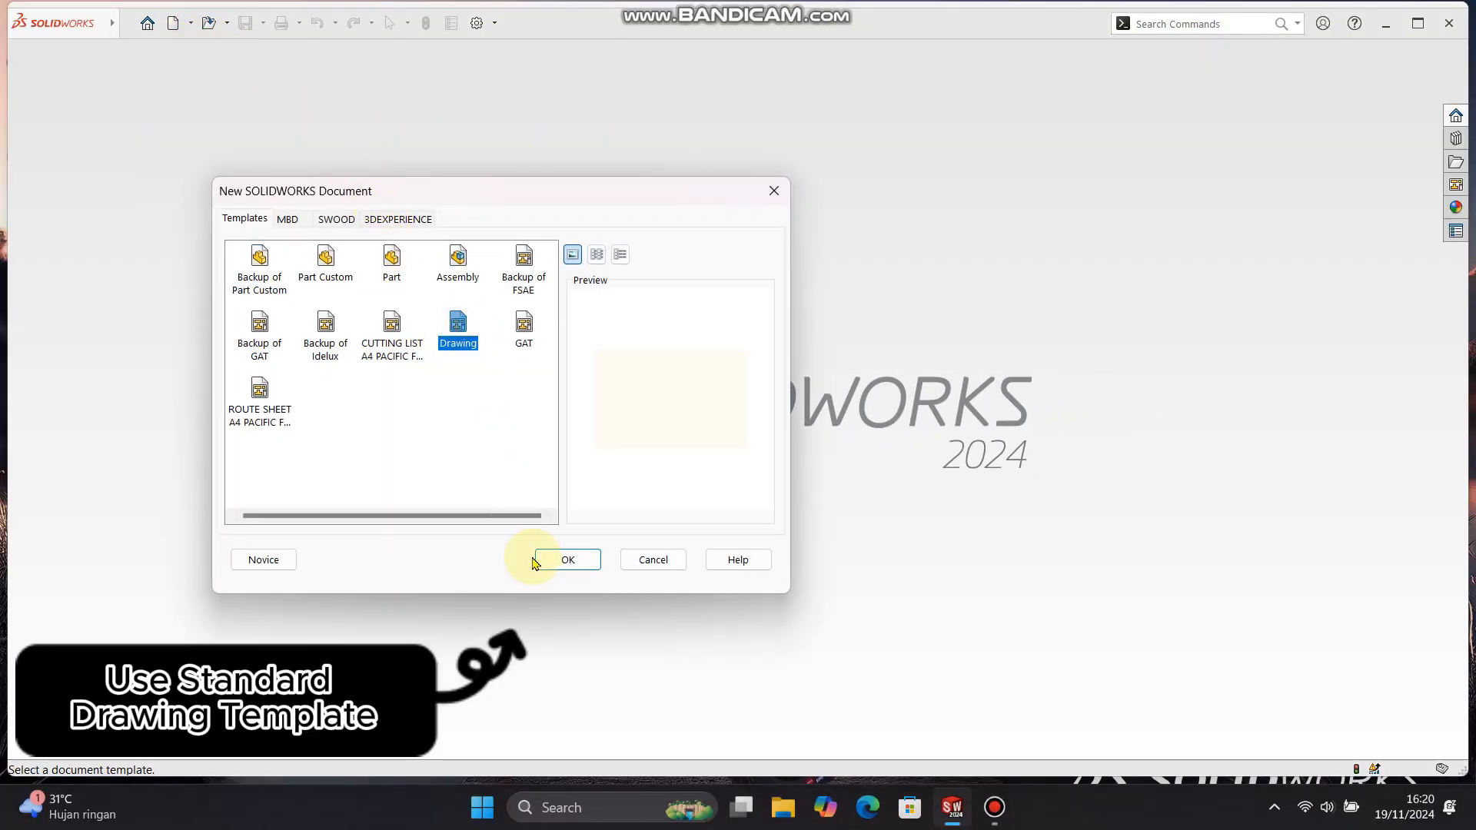
click(567, 560)
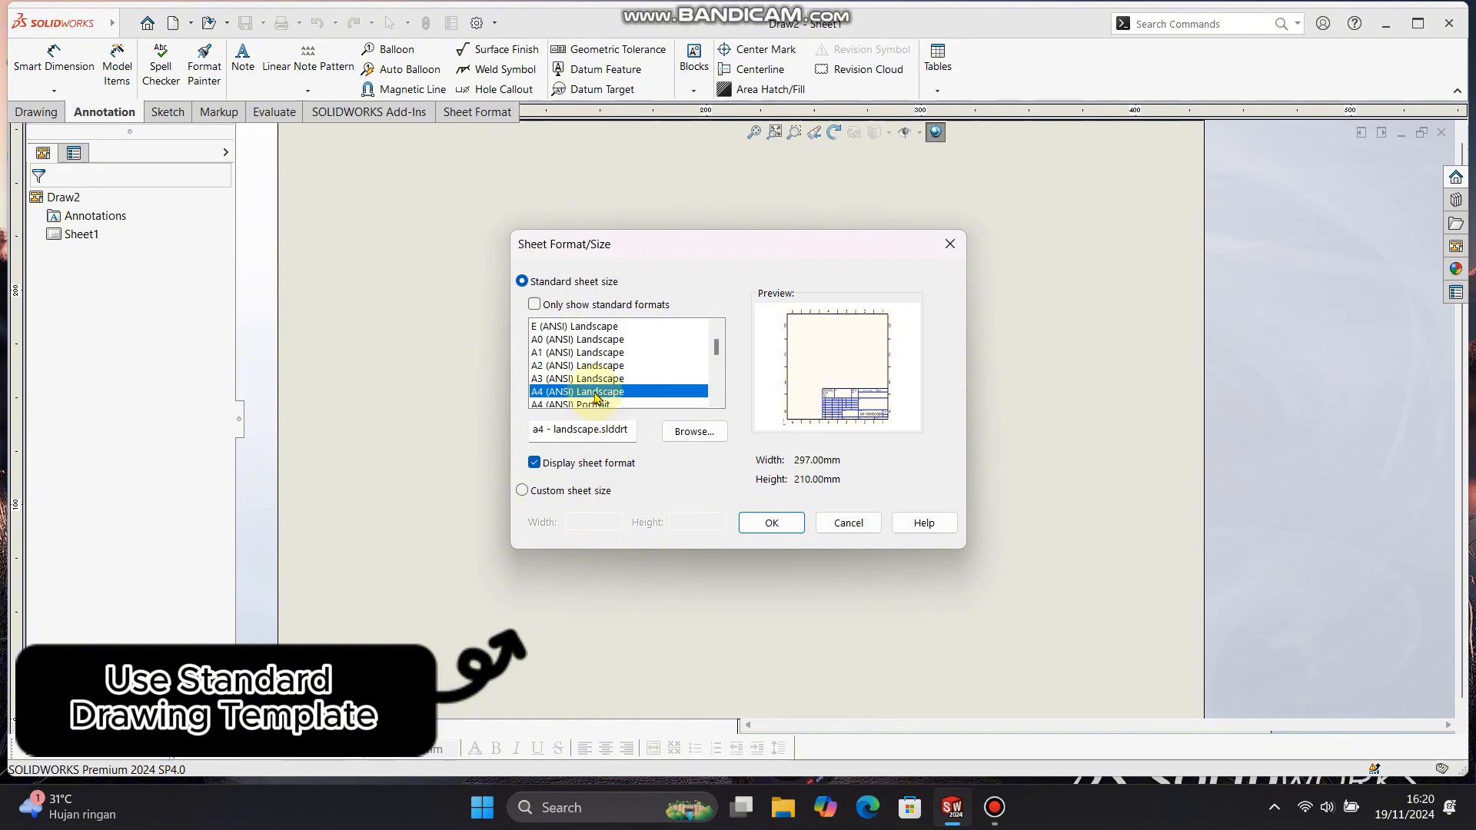
click(770, 523)
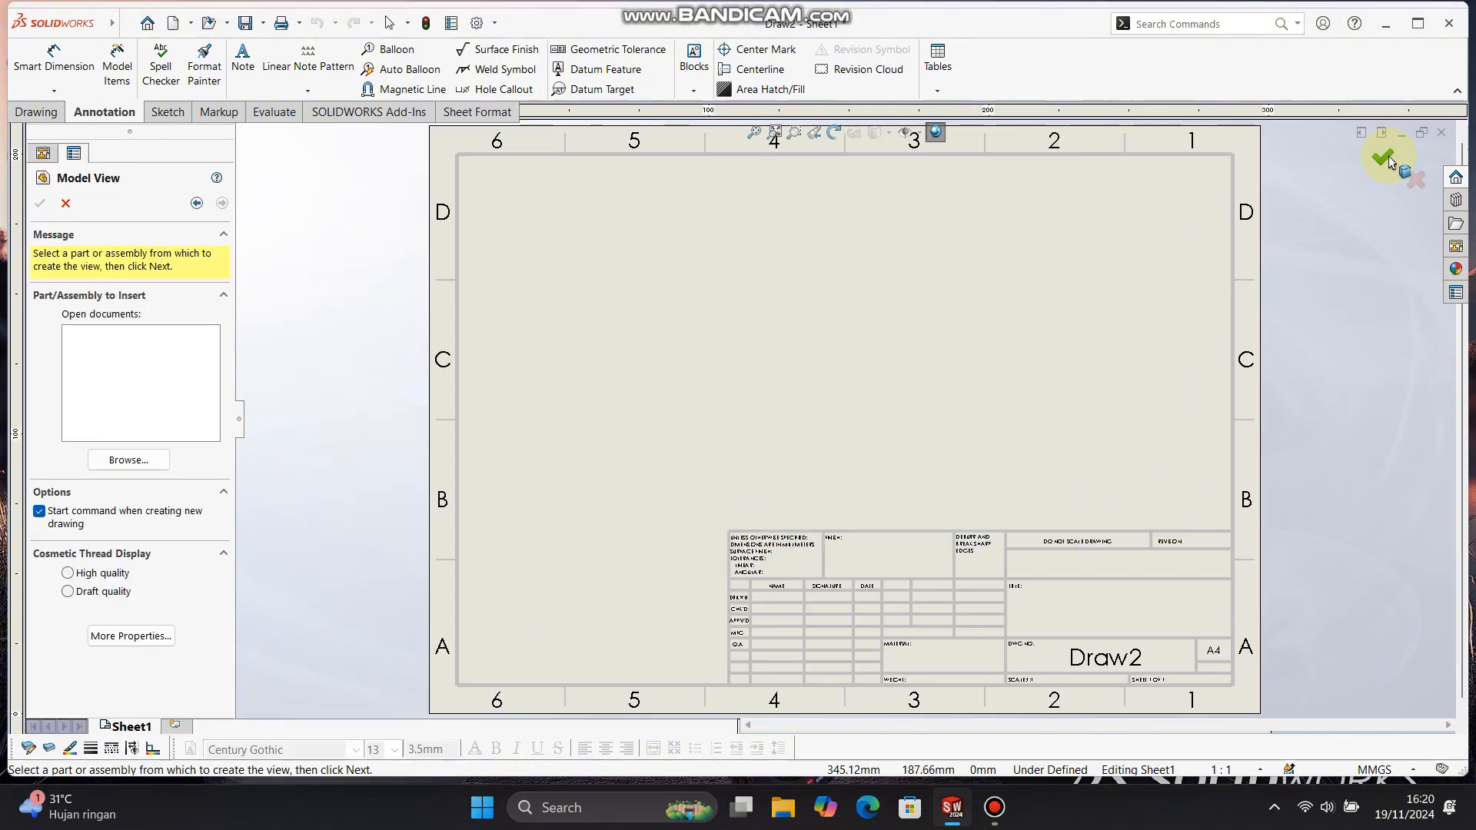
click(65, 203)
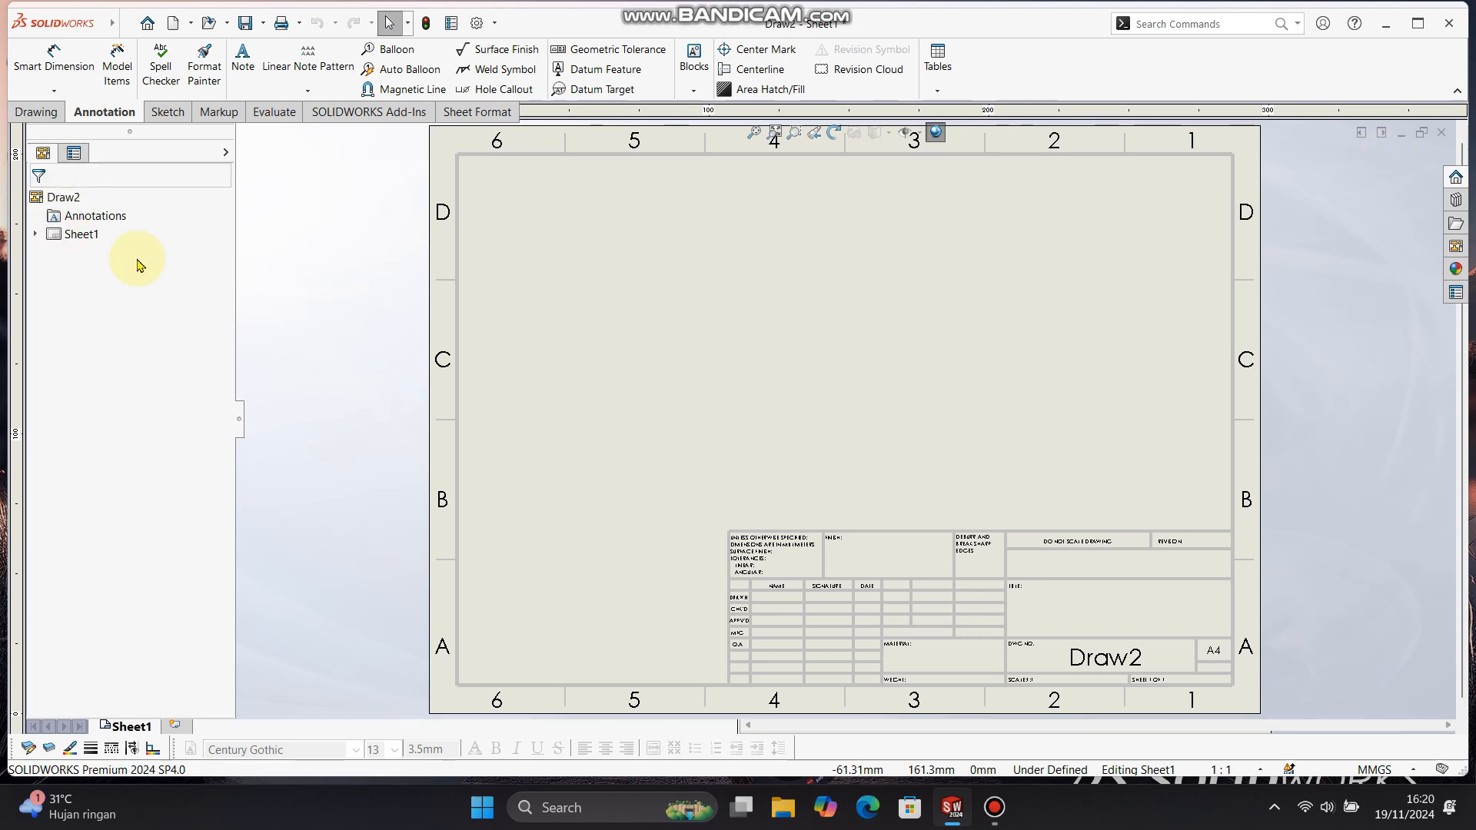
- Switch to editing the sheet format and start Automatic Border, advancing to its zone and margin settings
click(464, 116)
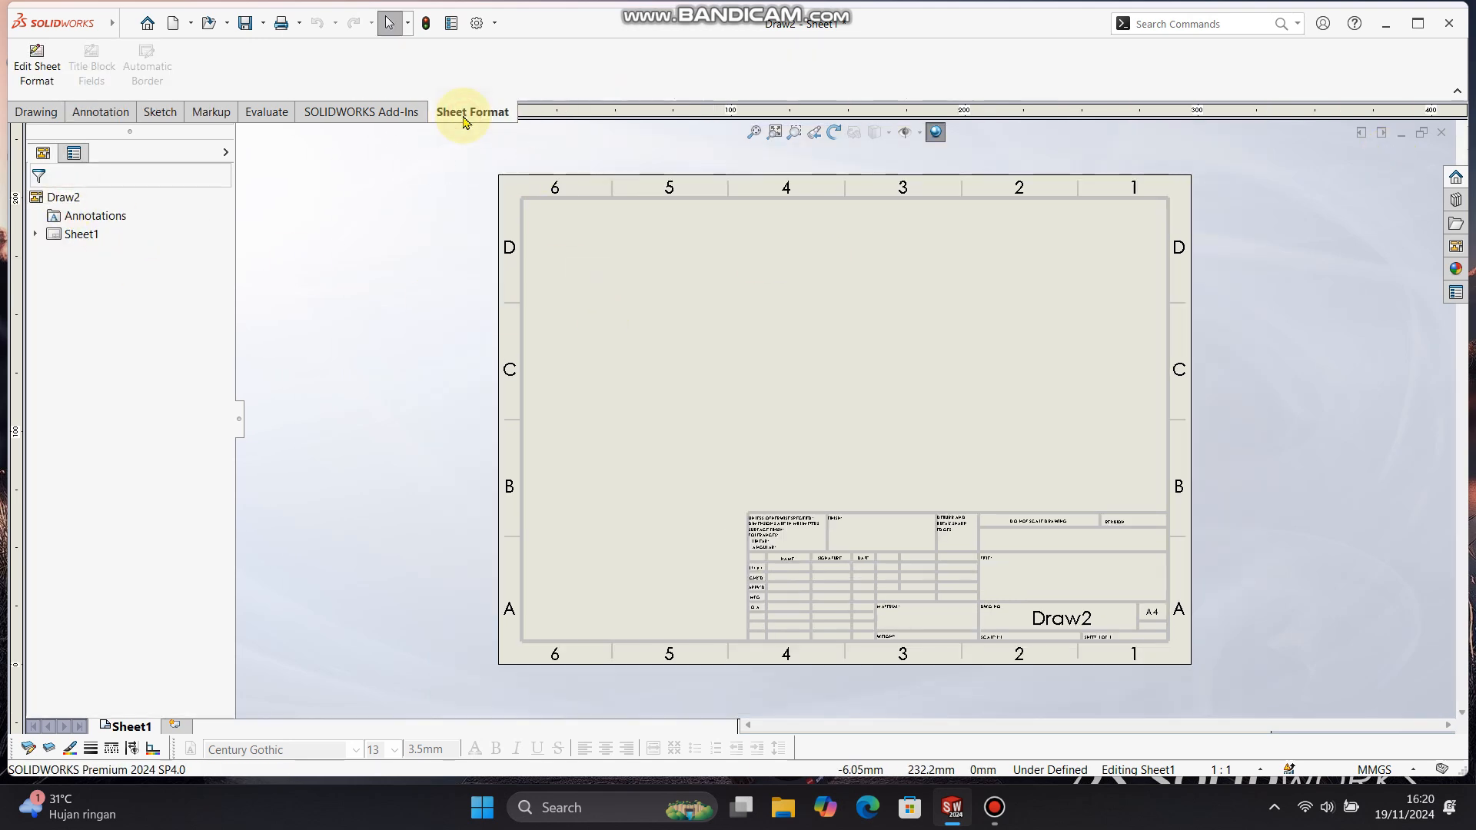
click(38, 63)
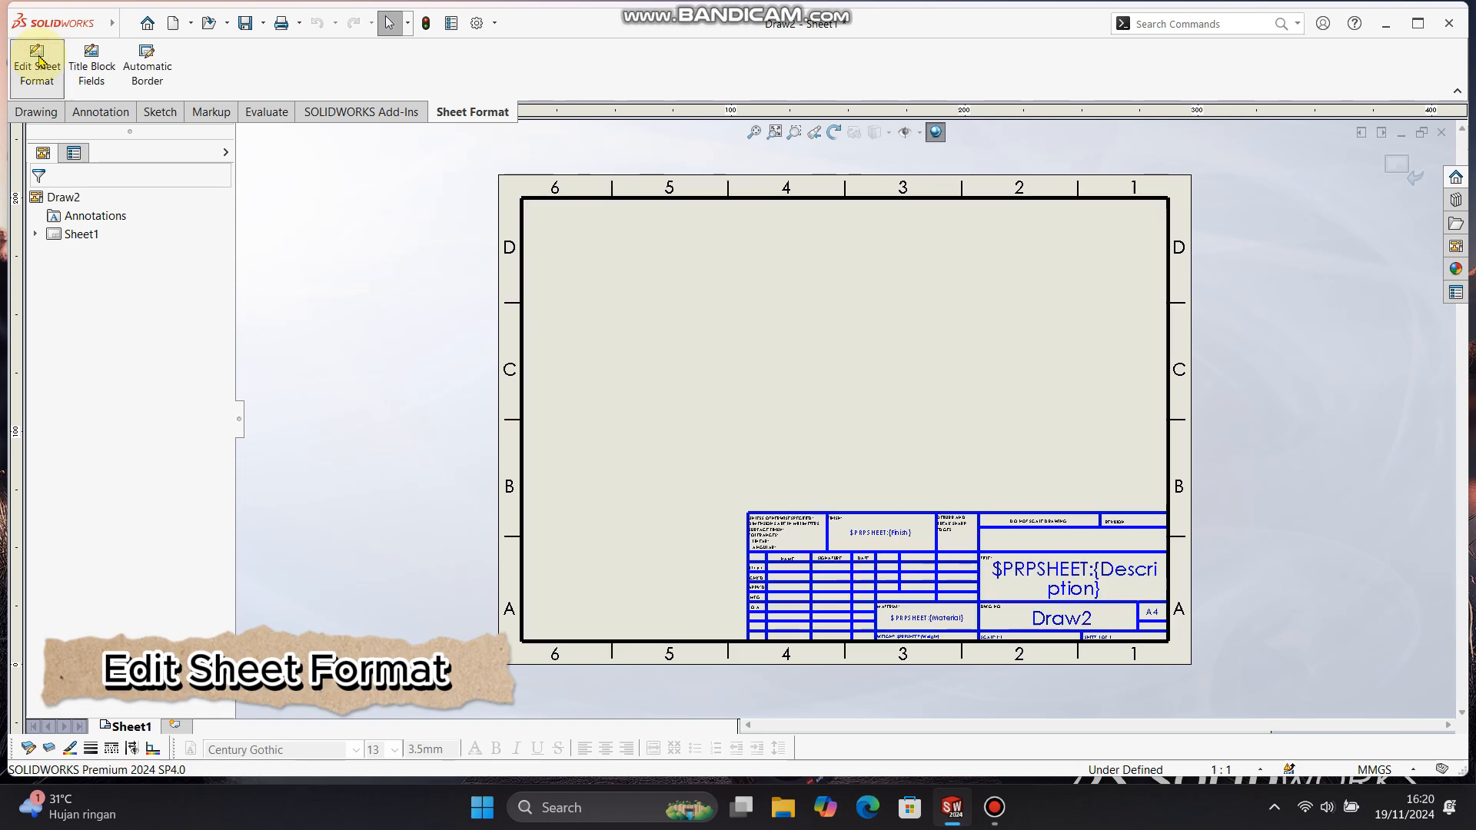
click(150, 93)
click(222, 203)
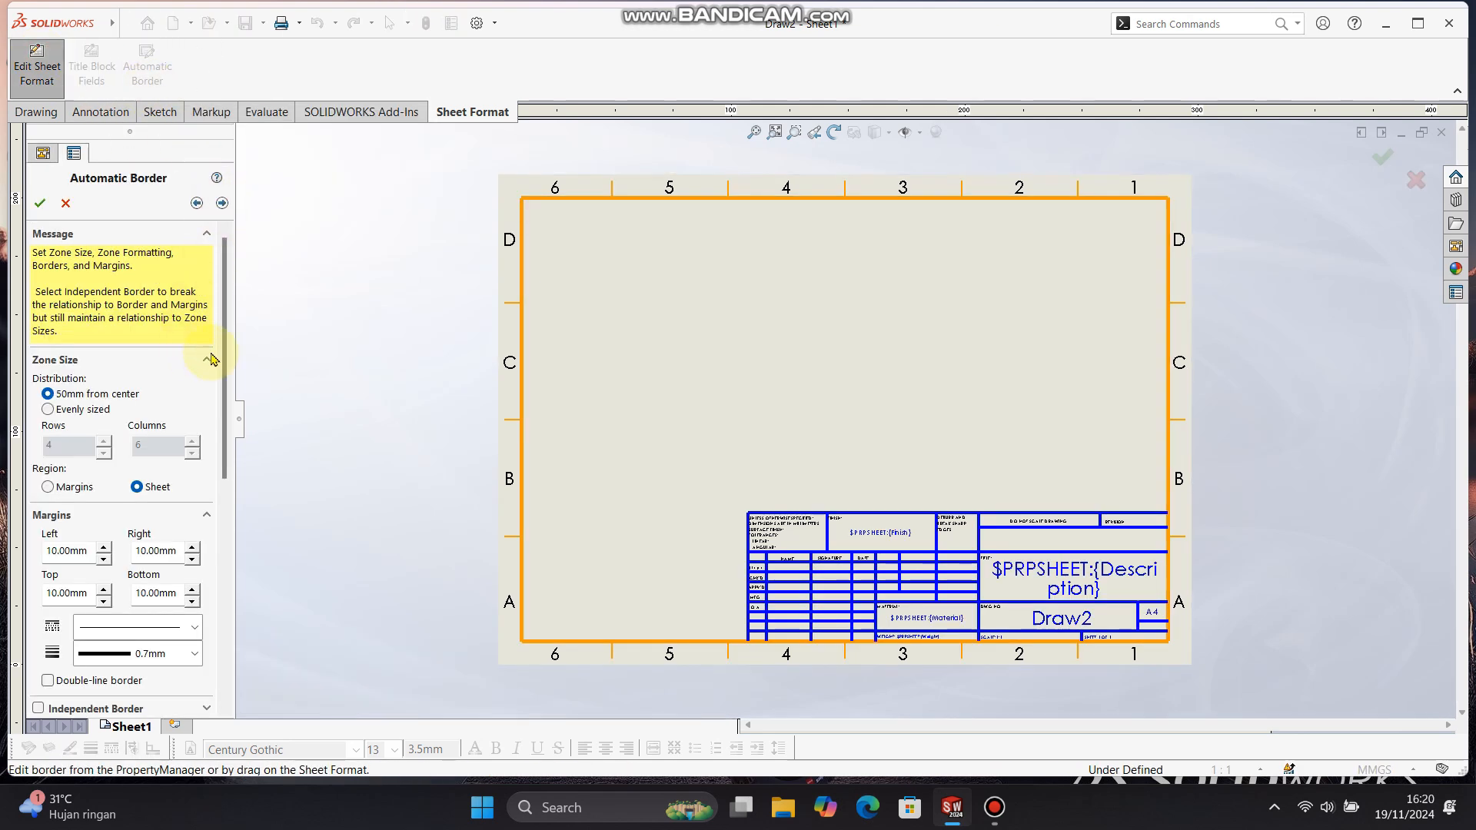
- Try a different left margin for the border, and restore it to 10 mm
scroll(206, 373, down, 3)
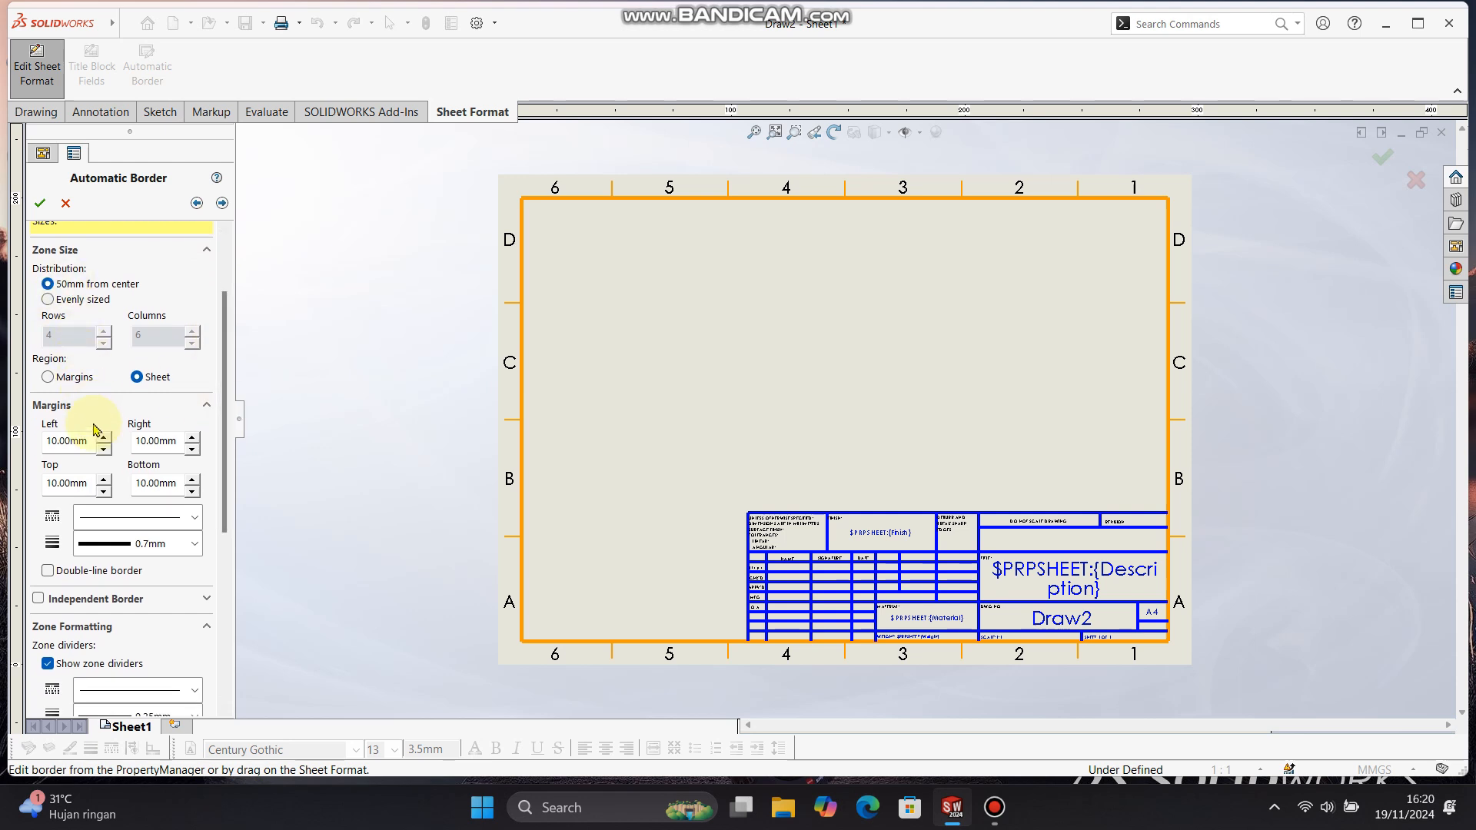
key(Return)
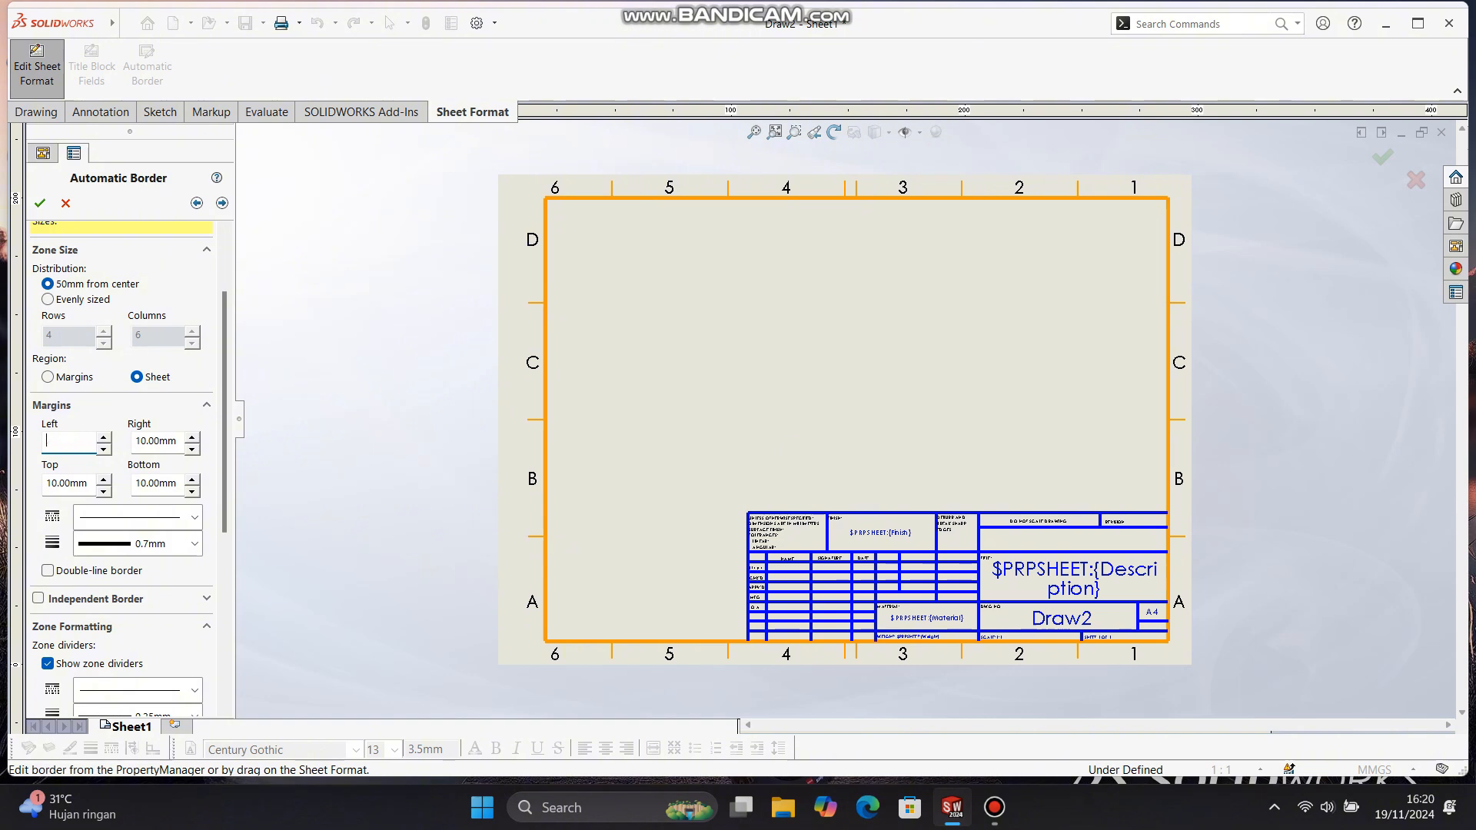
text(10)
key(Return)
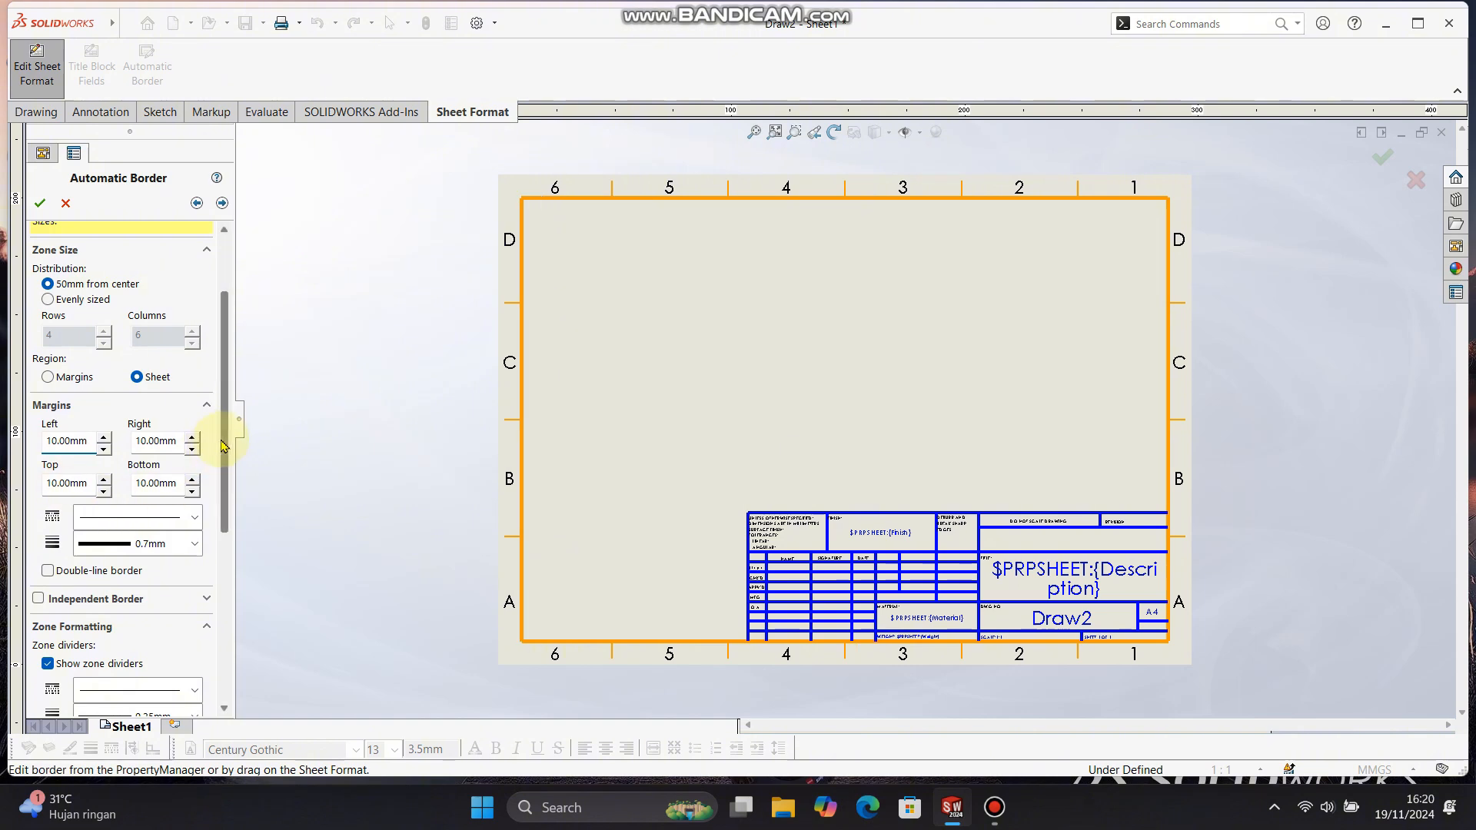
- Set the border's line thickness to 1 mm
drag(223, 446, 227, 501)
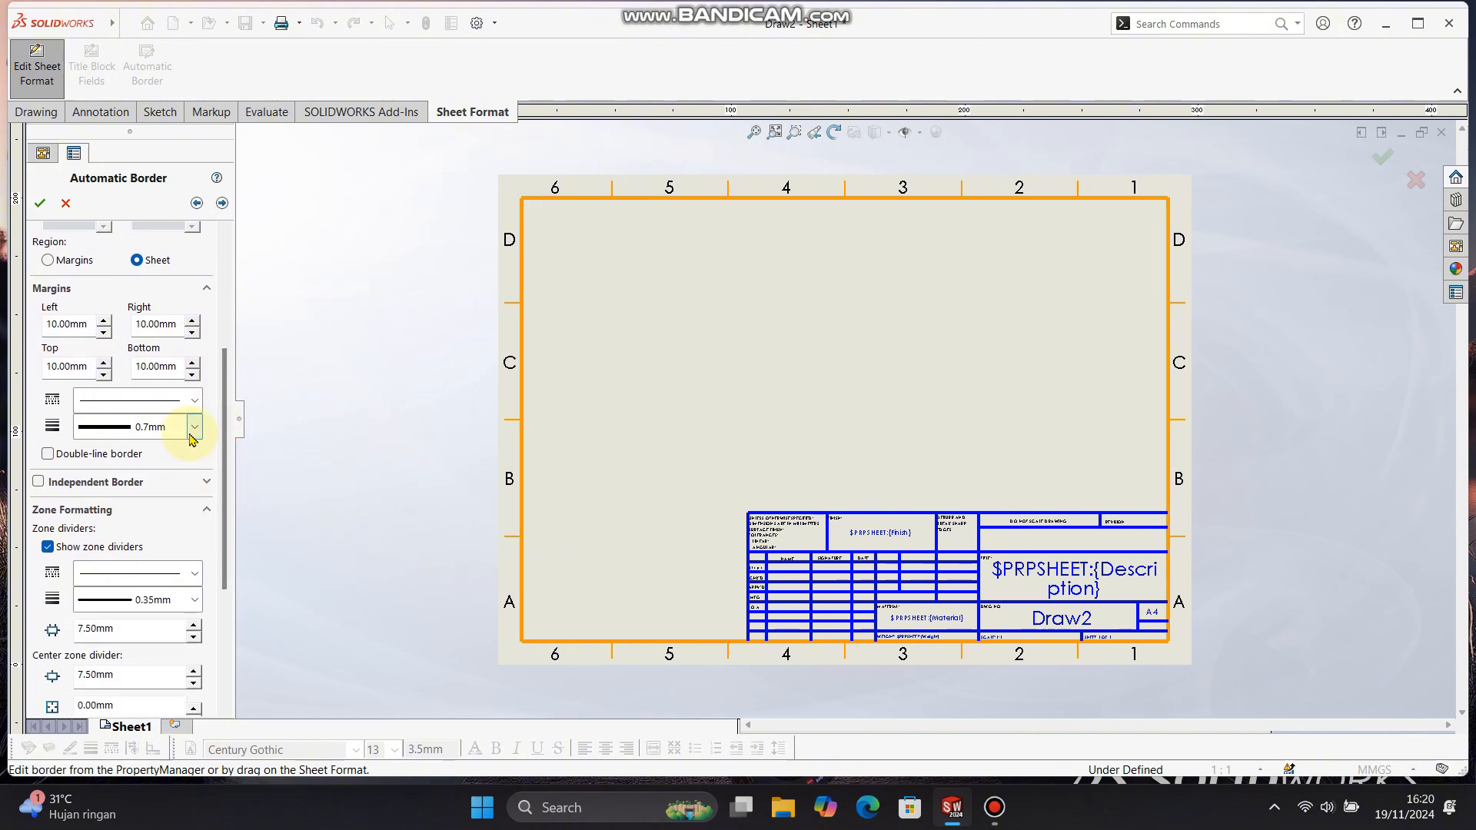
scroll(205, 461, down, 1)
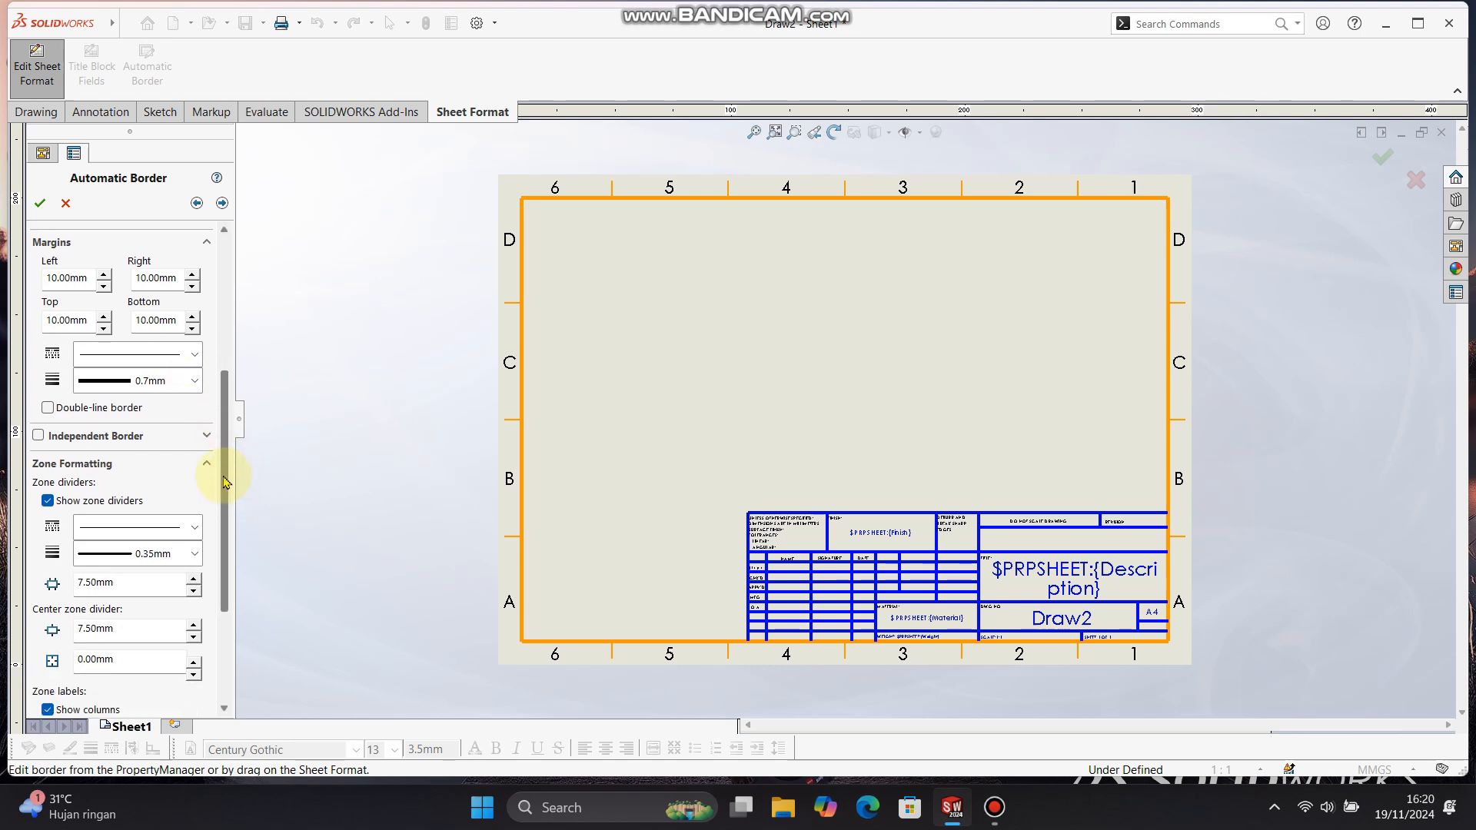
click(195, 384)
click(173, 508)
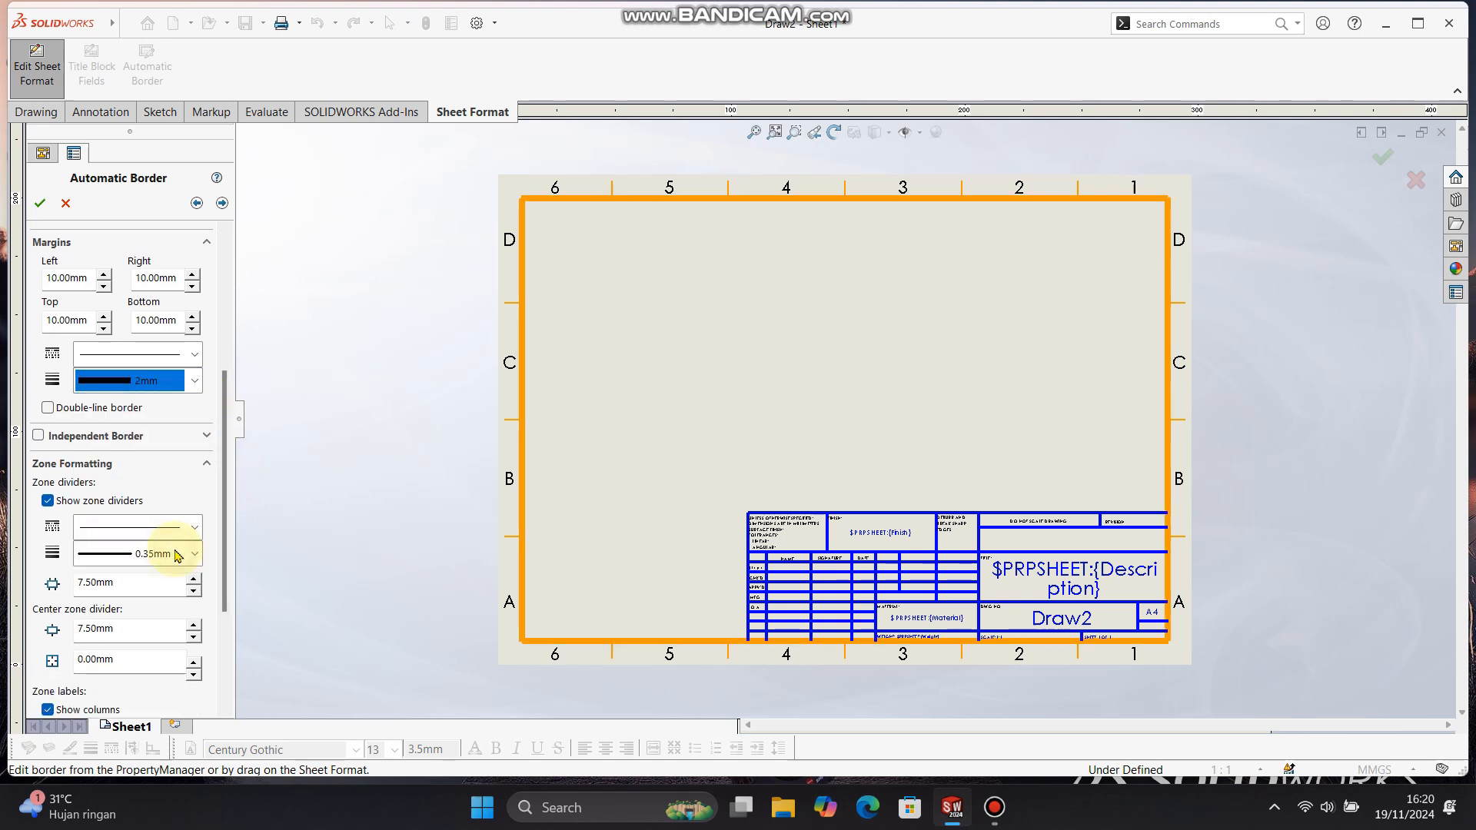
click(197, 382)
click(175, 512)
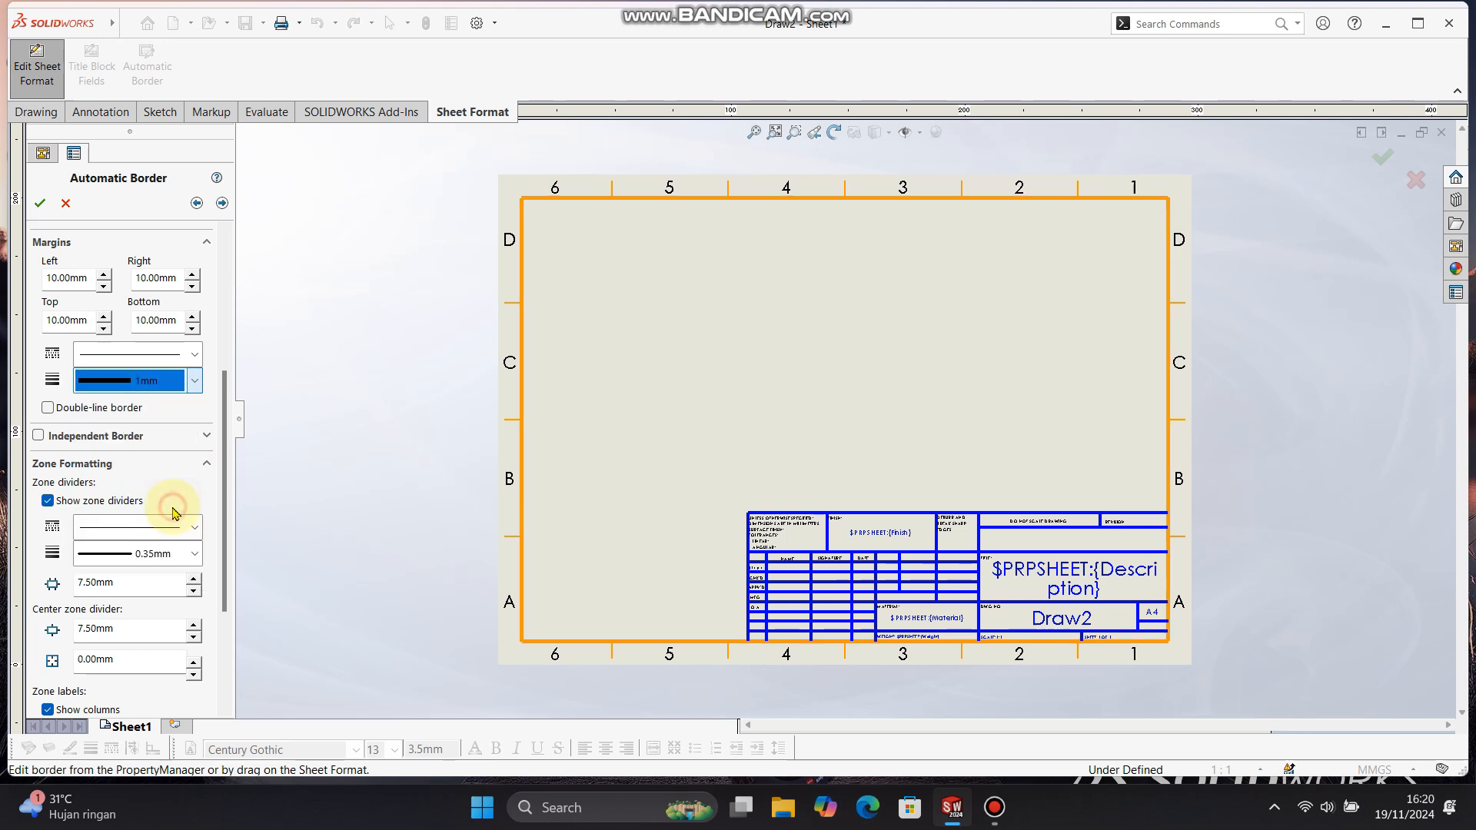
- Turn off the zone dividers and the column and row labels, and apply the automatic border
drag(226, 462, 230, 524)
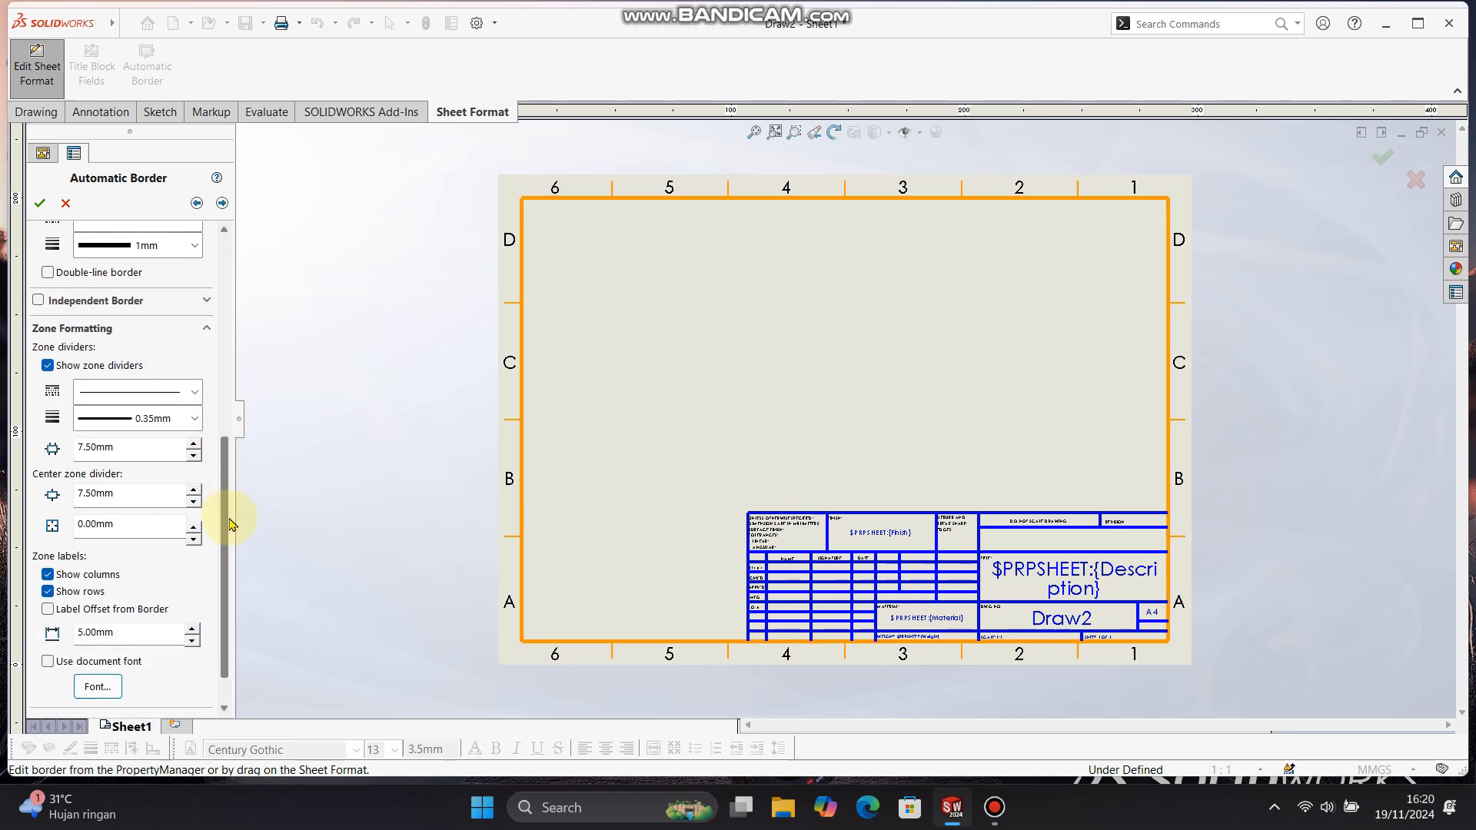
click(48, 367)
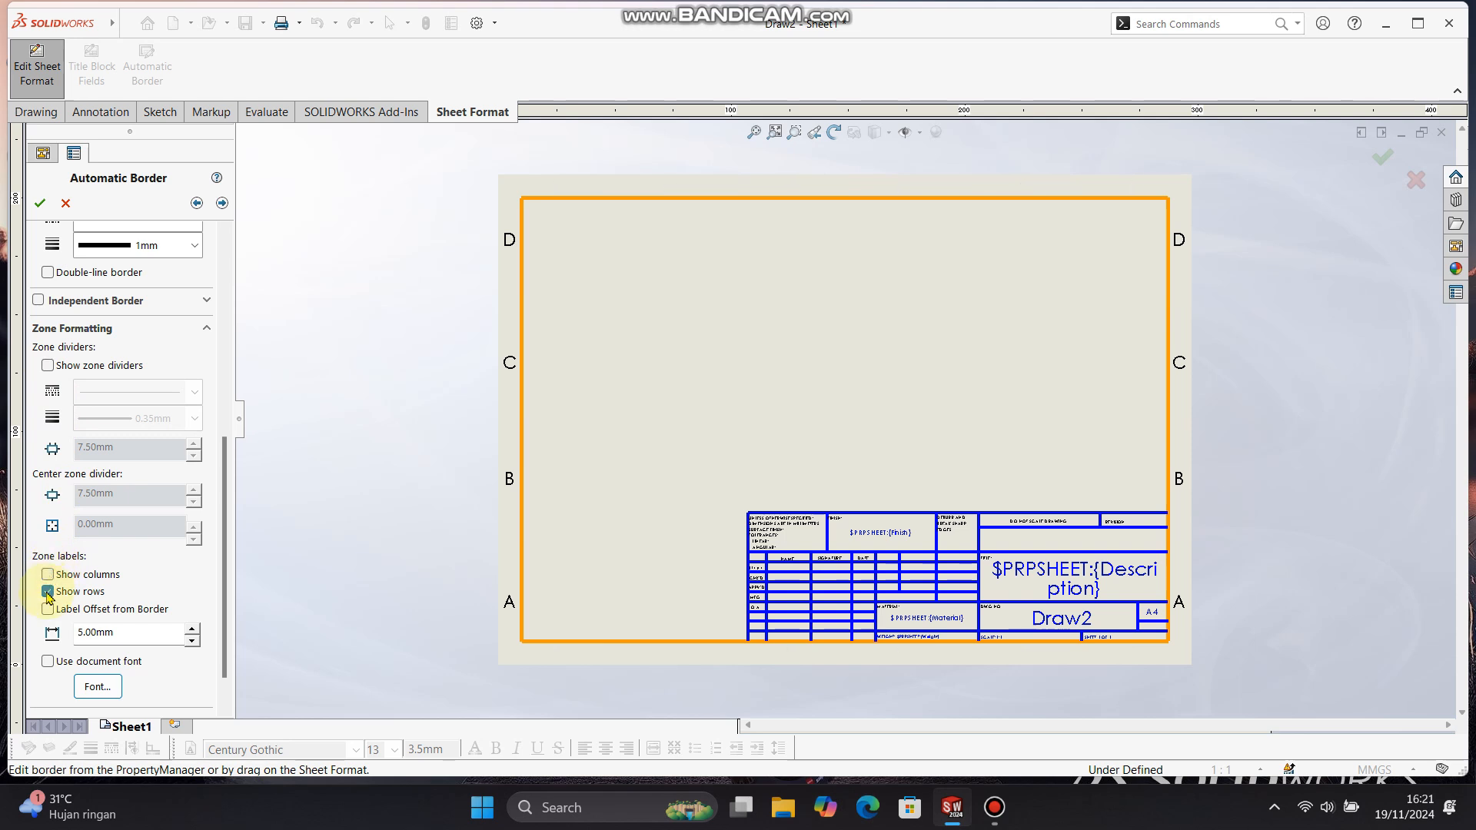
click(39, 204)
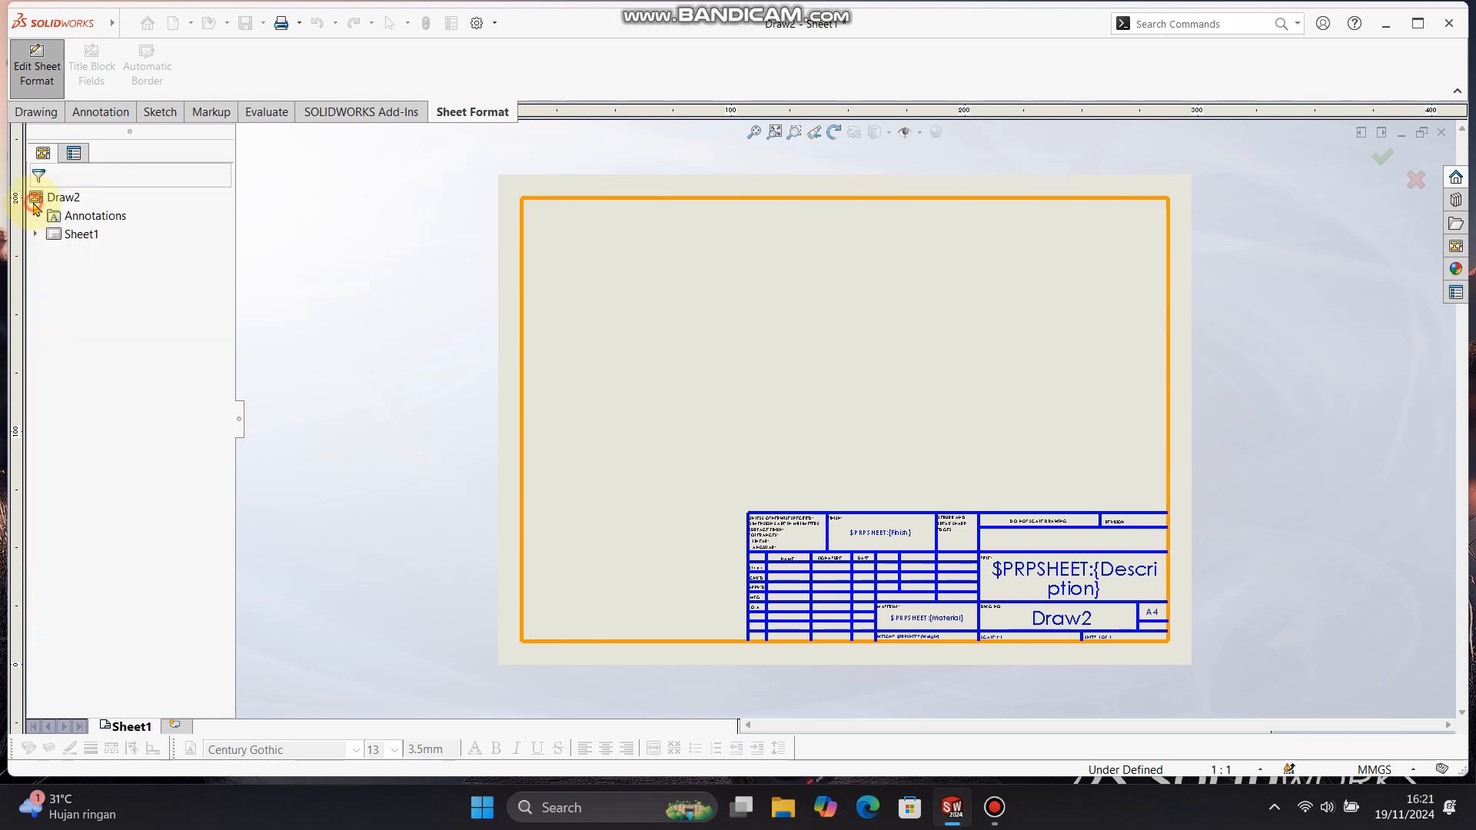
- Delete all lines and notes of the default title block from the sheet format
scroll(1160, 626, down, 2)
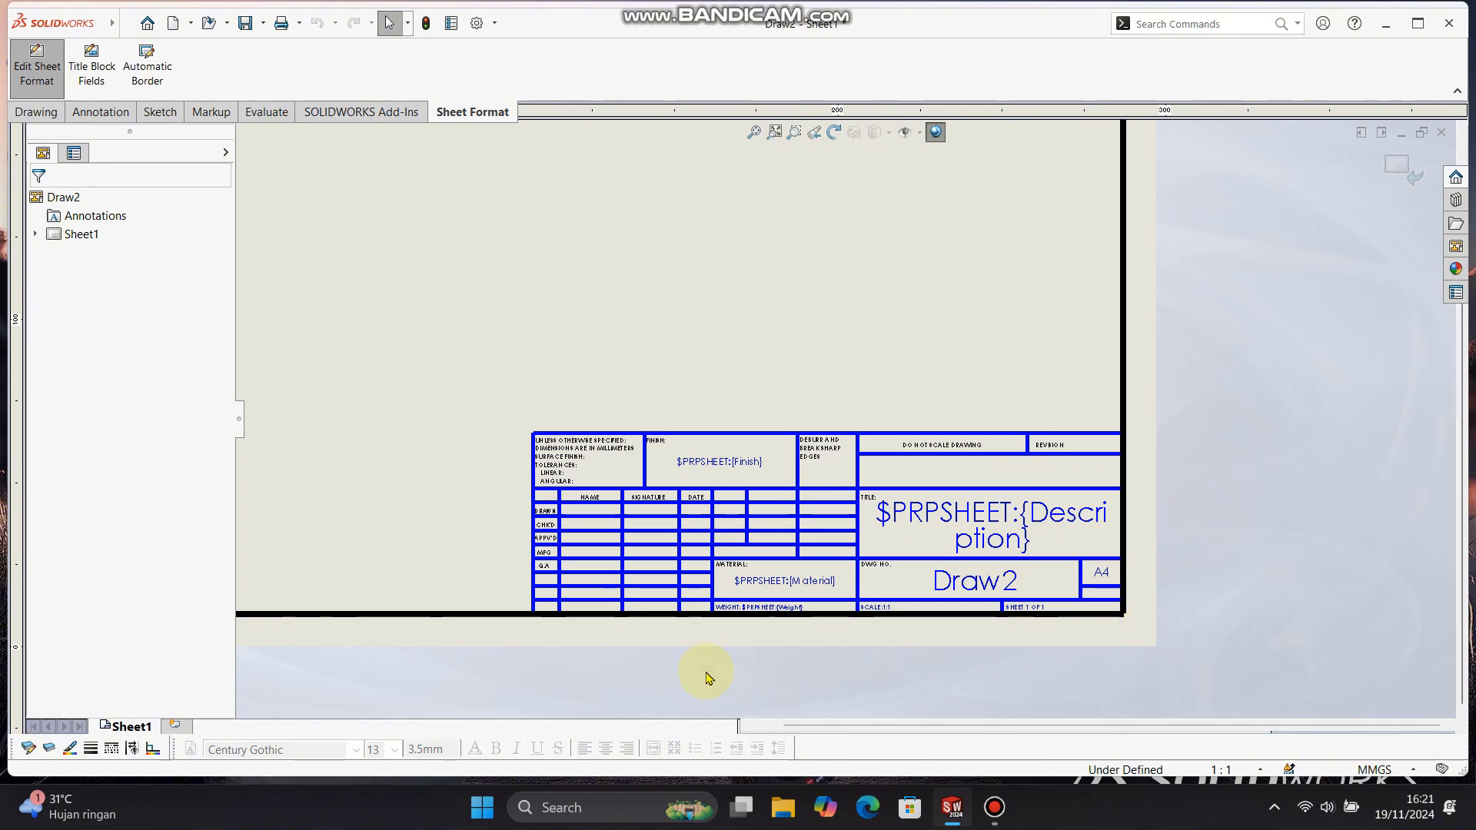
scroll(708, 676, up, 1)
drag(499, 388, 1162, 650)
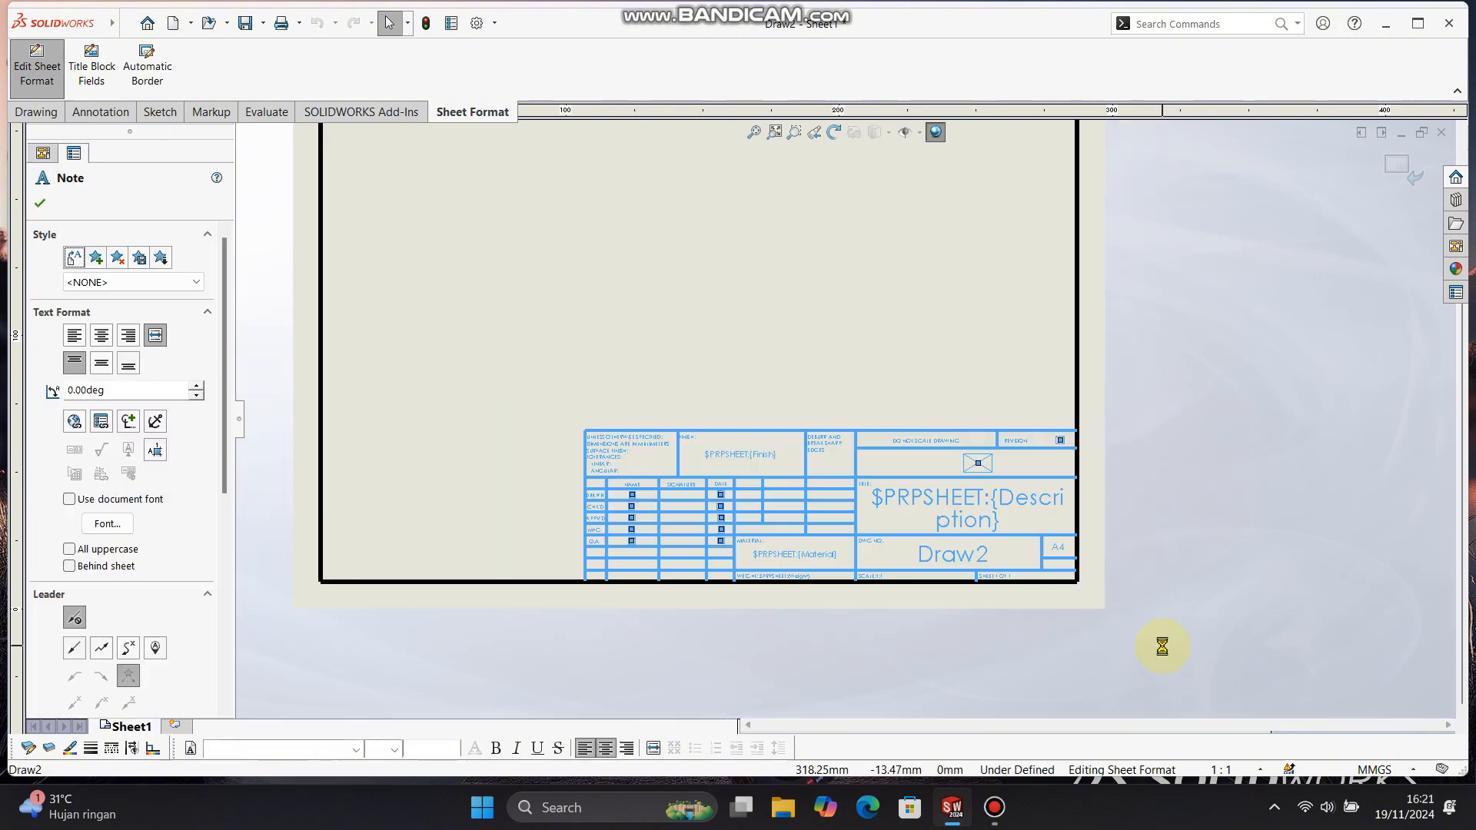
key(Delete)
scroll(890, 438, up, 3)
scroll(609, 254, down, 2)
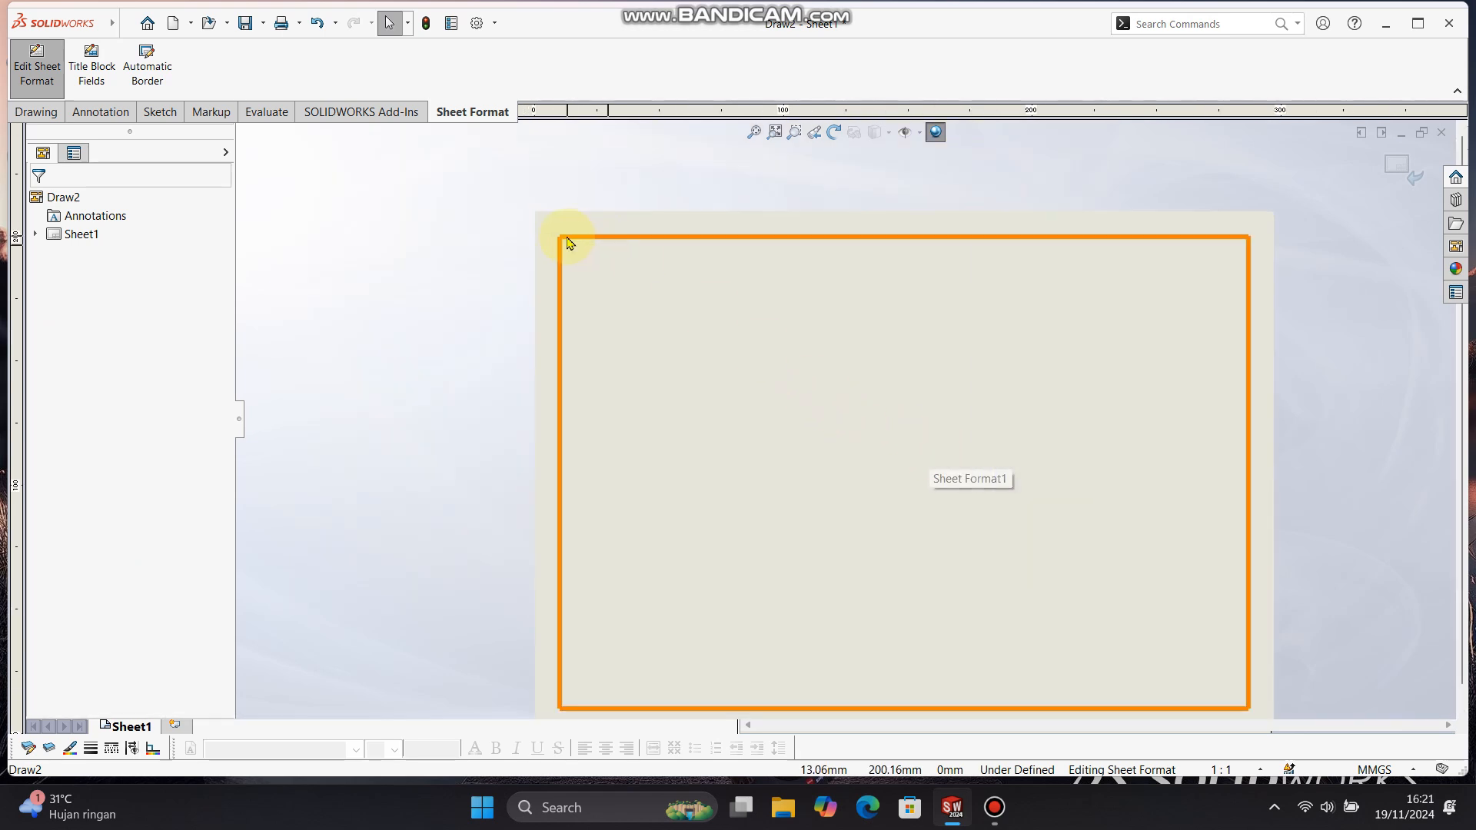
- Apply a Fix relation to all four corner points of the sheet border
drag(569, 243, 596, 261)
key(ctrl+z)
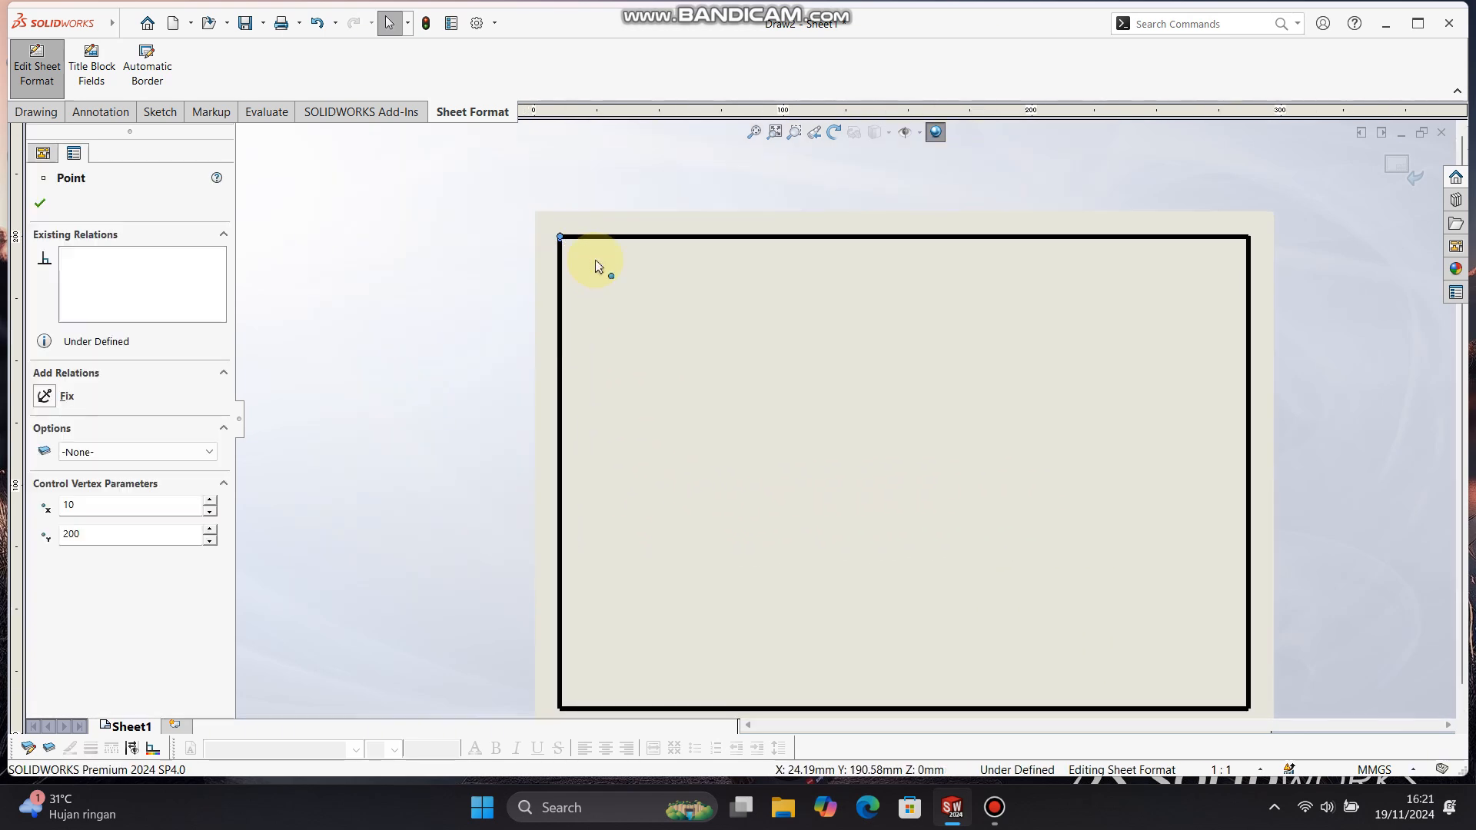
ctrl+click(577, 709)
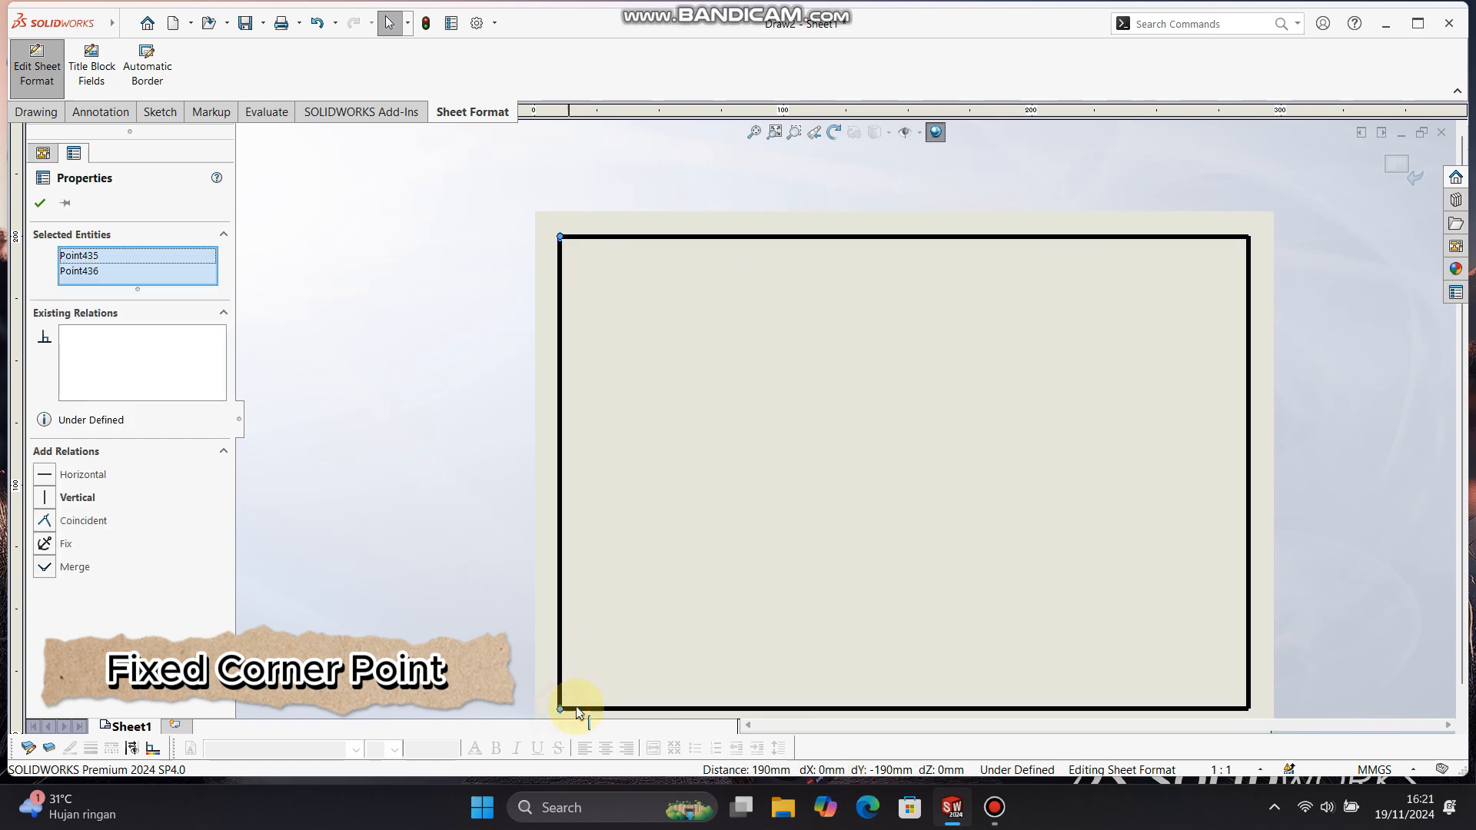
ctrl+click(1249, 709)
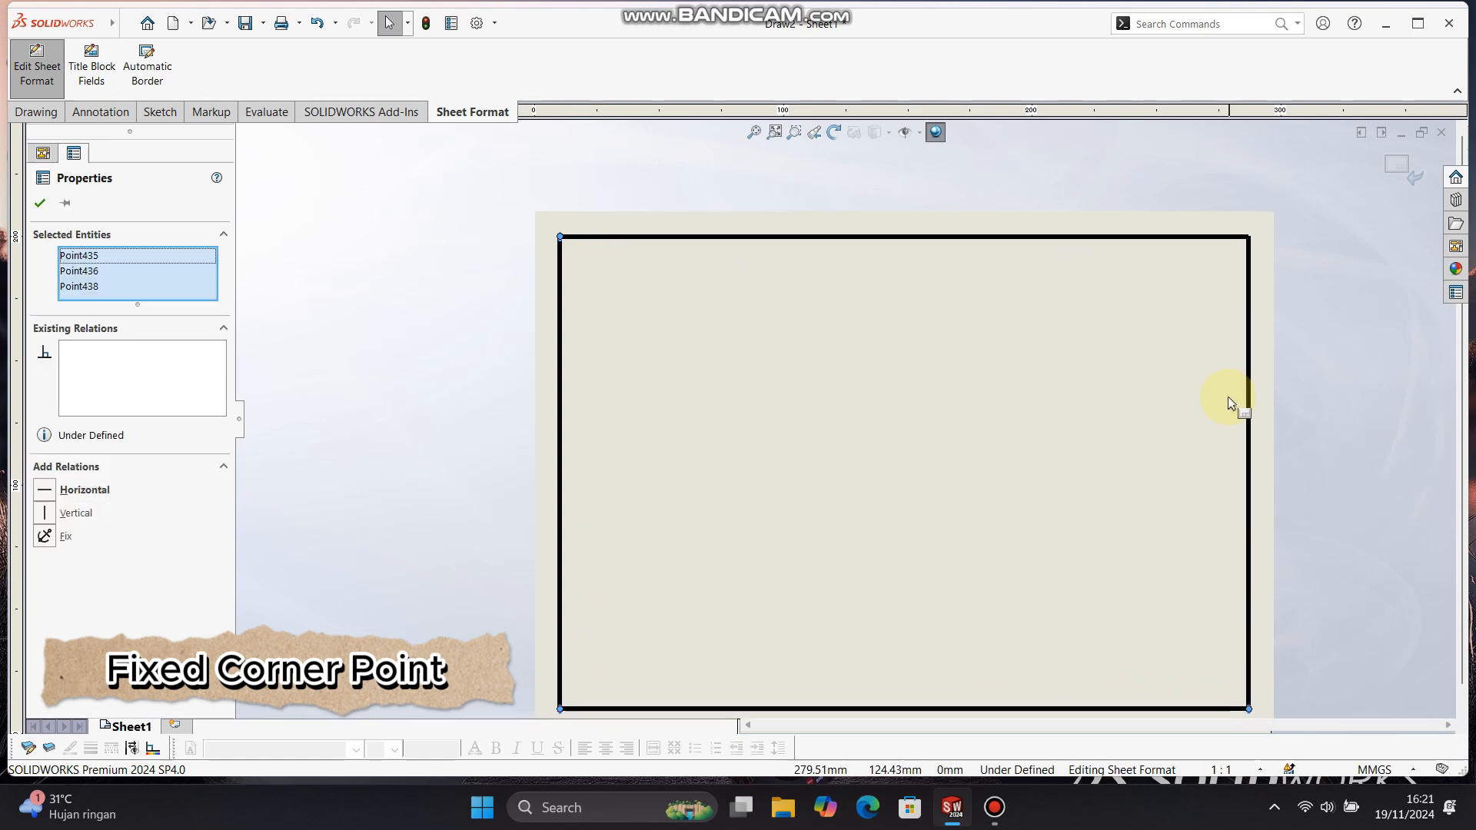
ctrl+click(1249, 237)
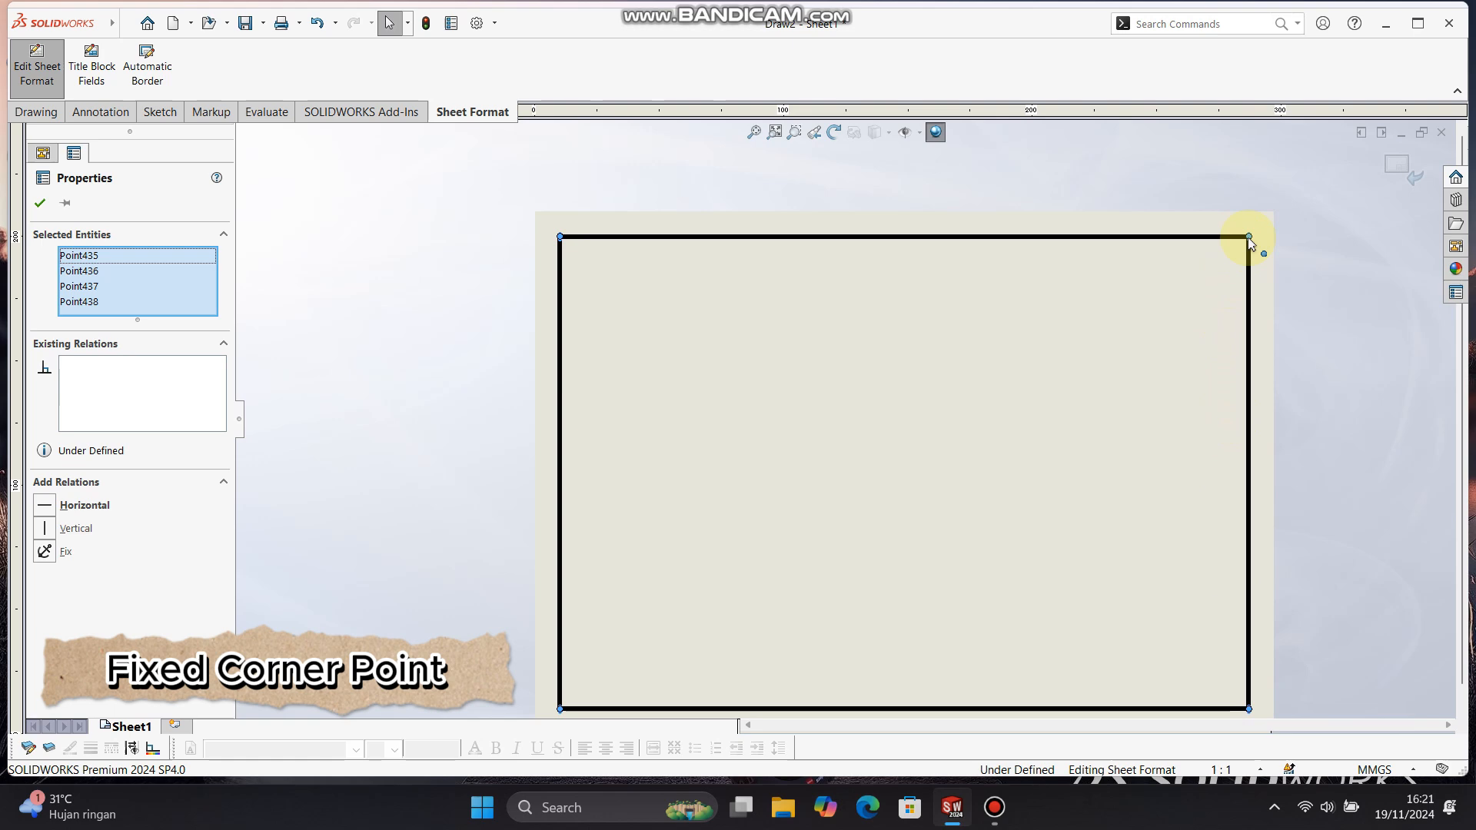
click(45, 552)
click(39, 203)
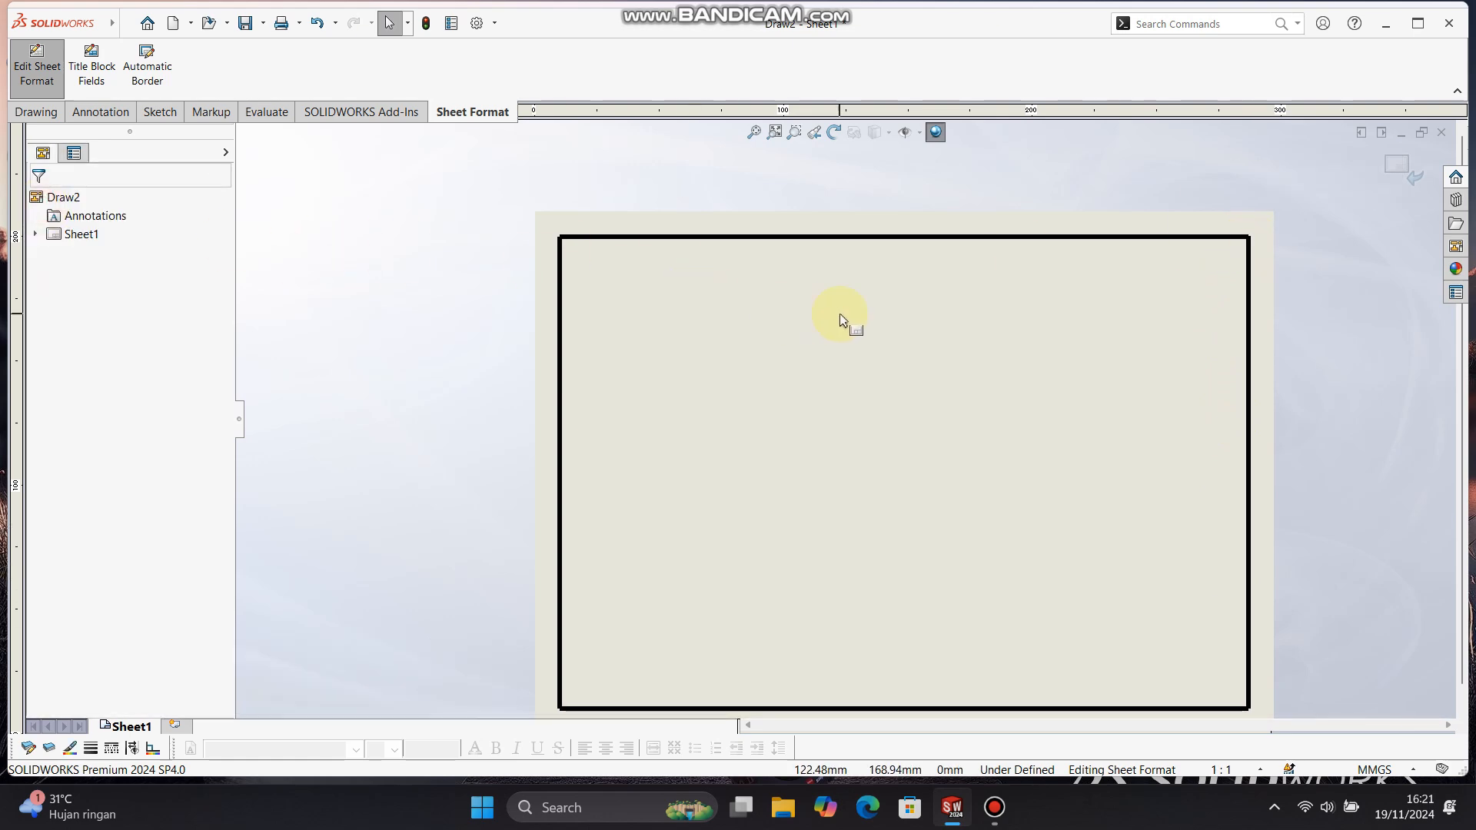
- Sketch the rectangular title block outline with lines in the border's lower-right corner, 150 mm wide and 40 mm high
click(150, 115)
click(111, 49)
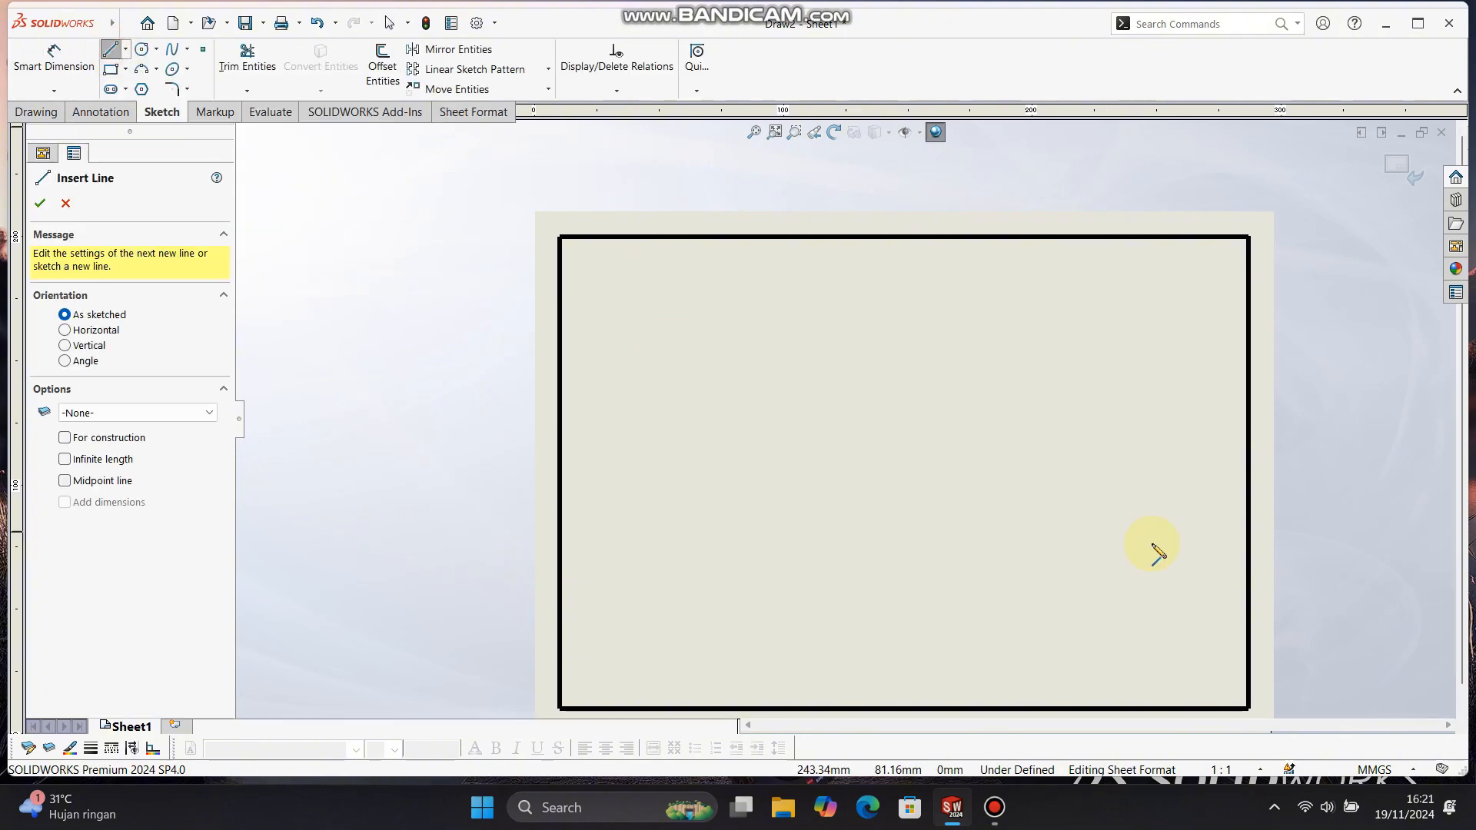
click(1249, 708)
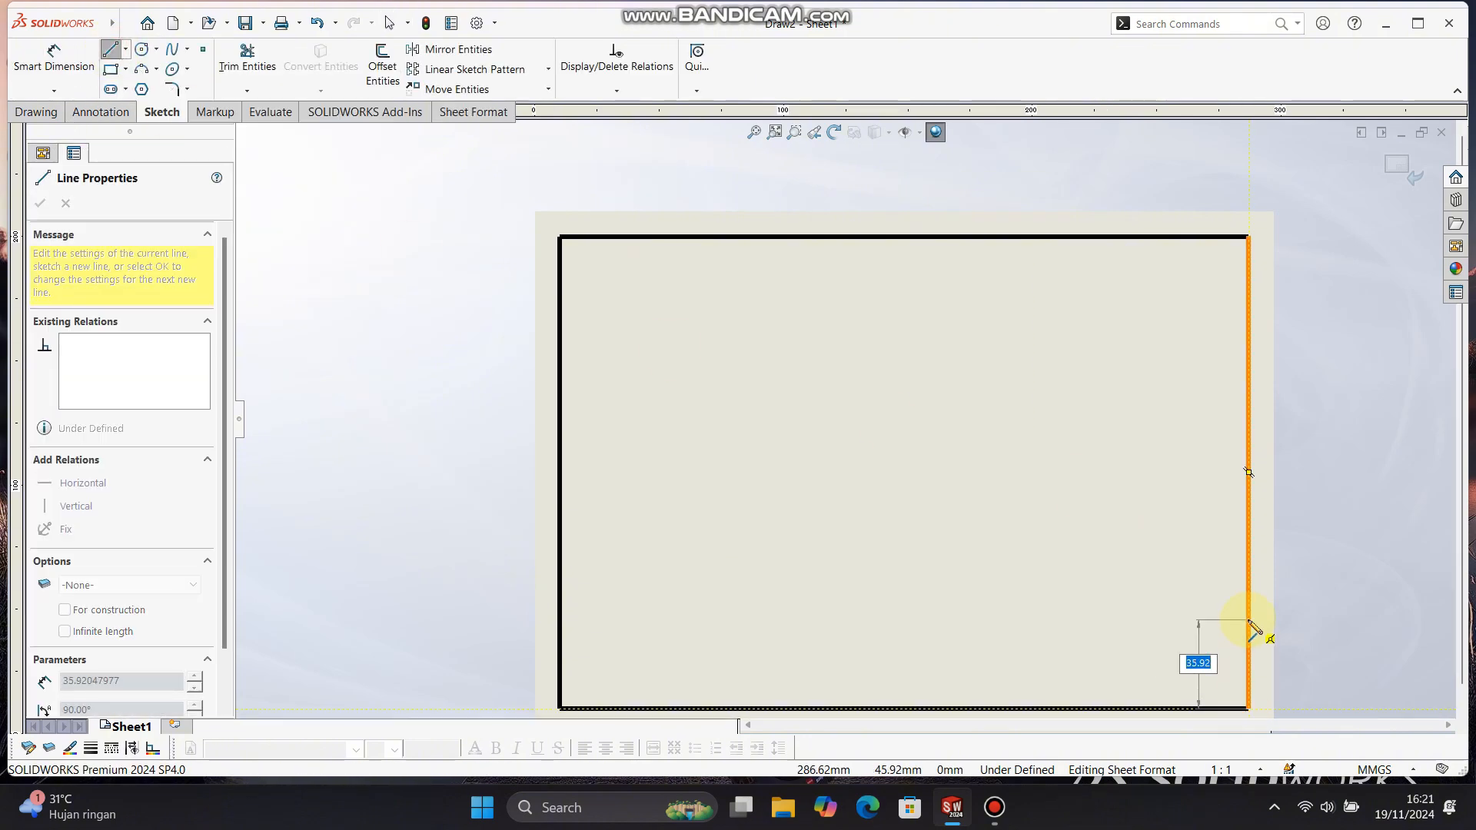
text(40)
key(Return)
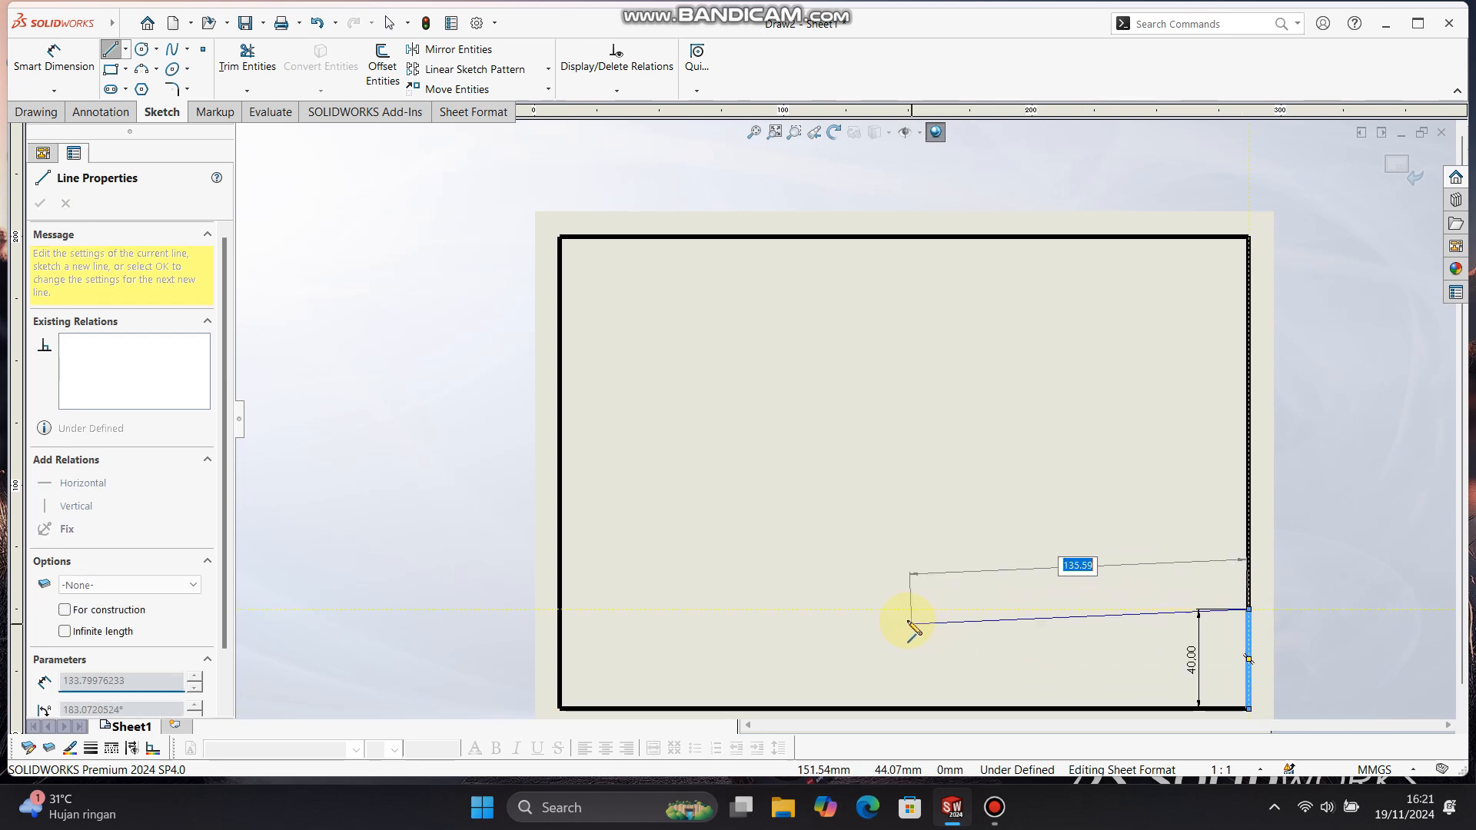
text(150)
key(Return)
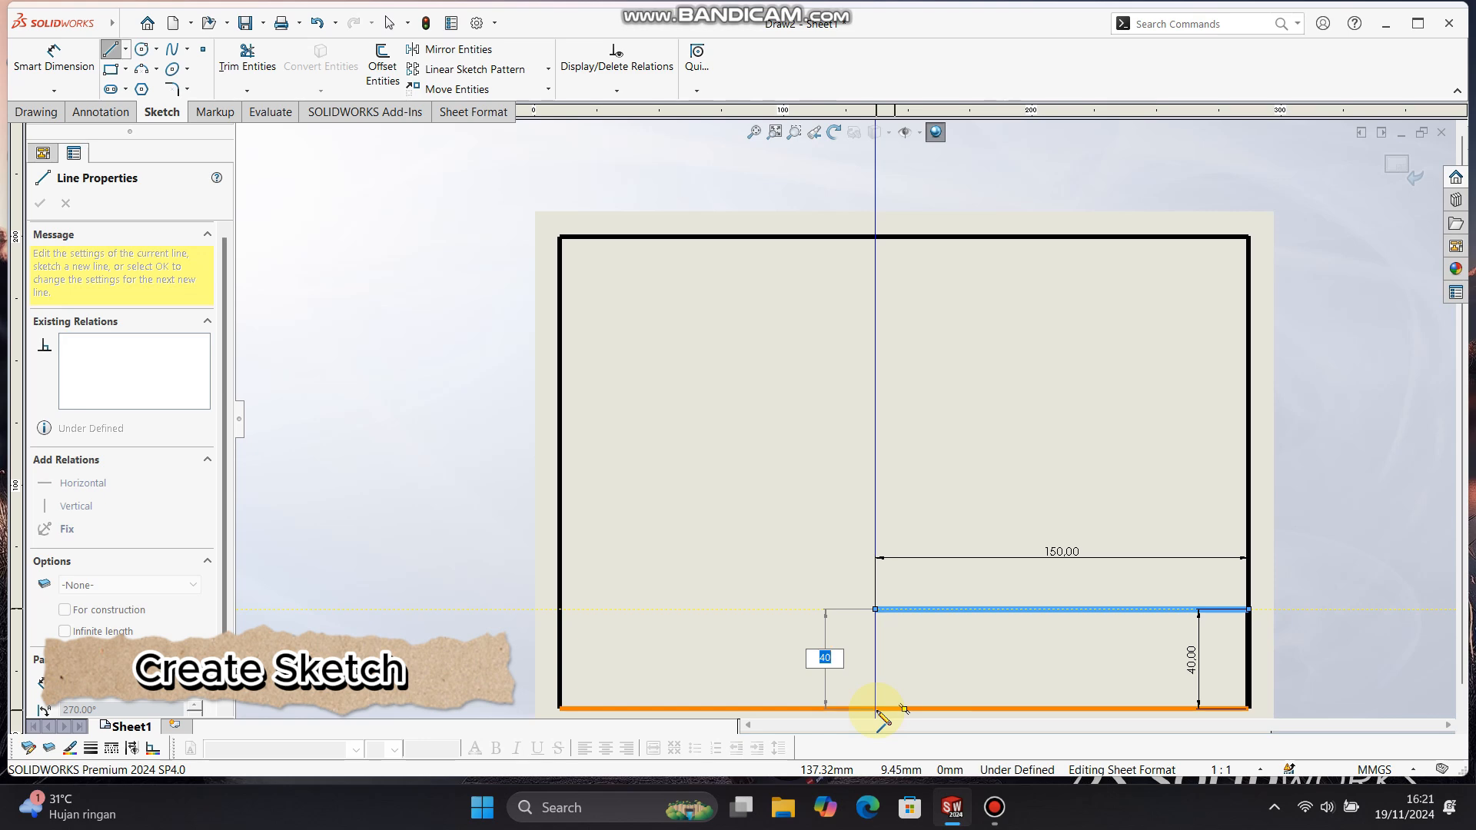
click(877, 709)
click(1248, 708)
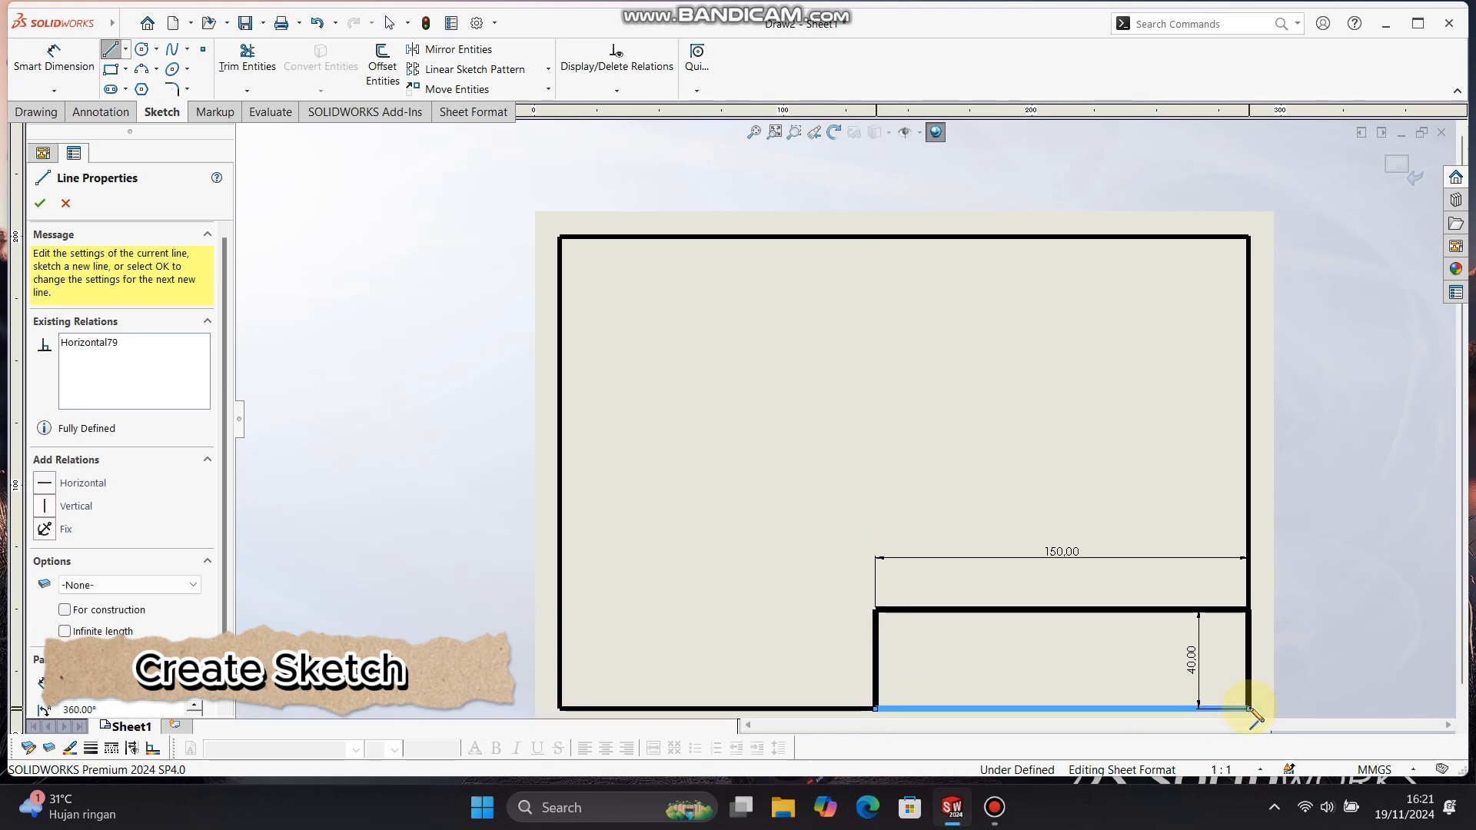
key(Escape)
- Move the title block's 40 mm height dimension outside the sheet border
middle_drag(1249, 708, 1128, 580)
scroll(1018, 593, down, 1)
drag(1084, 524, 1219, 524)
click(1081, 639)
- Sketch a horizontal line across the full width of the title block and dimension it 7 mm below the top edge
key(l)
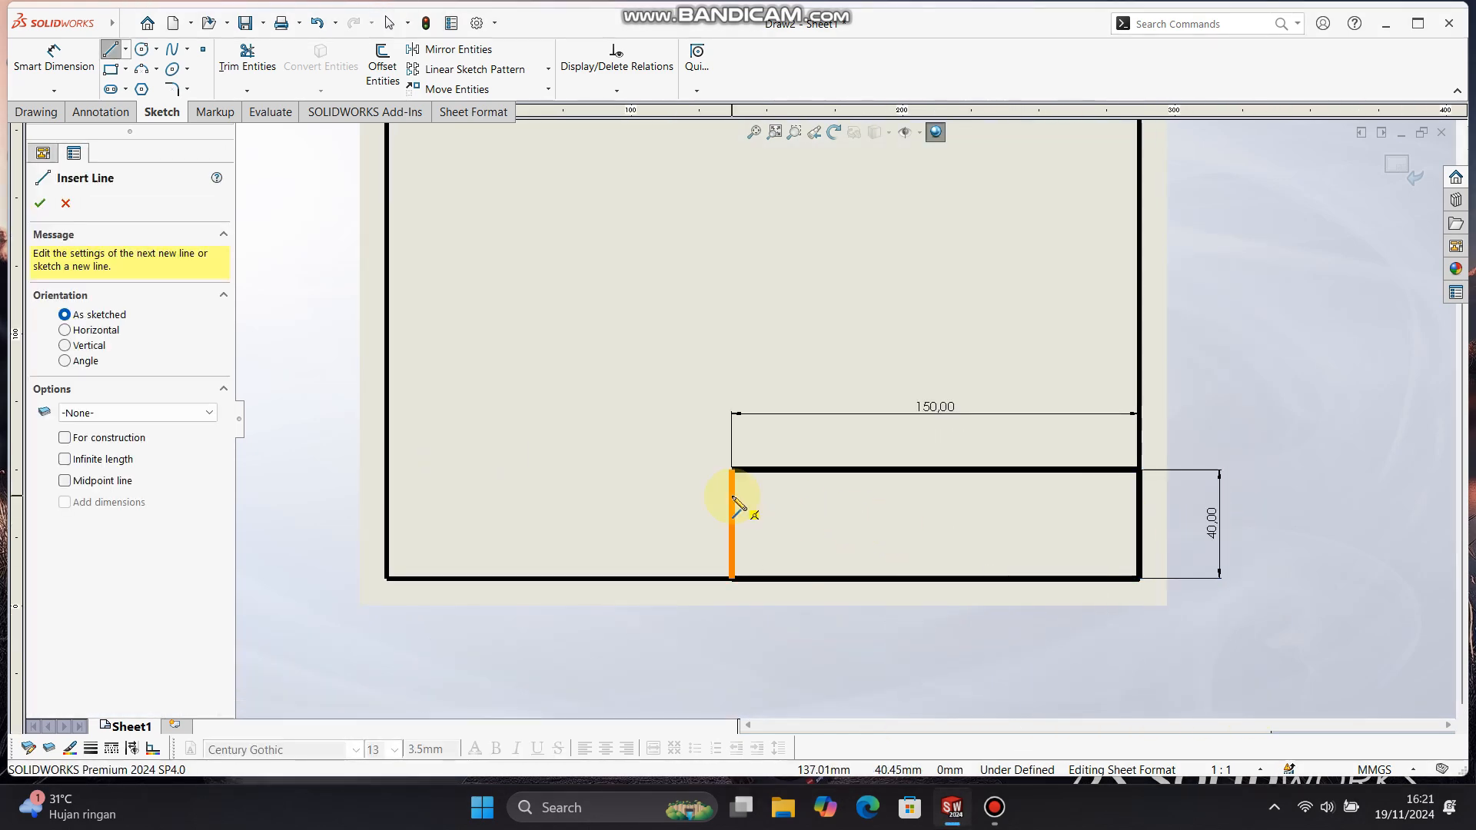
click(733, 496)
click(1139, 496)
right_drag(1249, 388, 1249, 315)
click(1074, 494)
click(1108, 470)
click(1279, 479)
text(7)
key(Return)
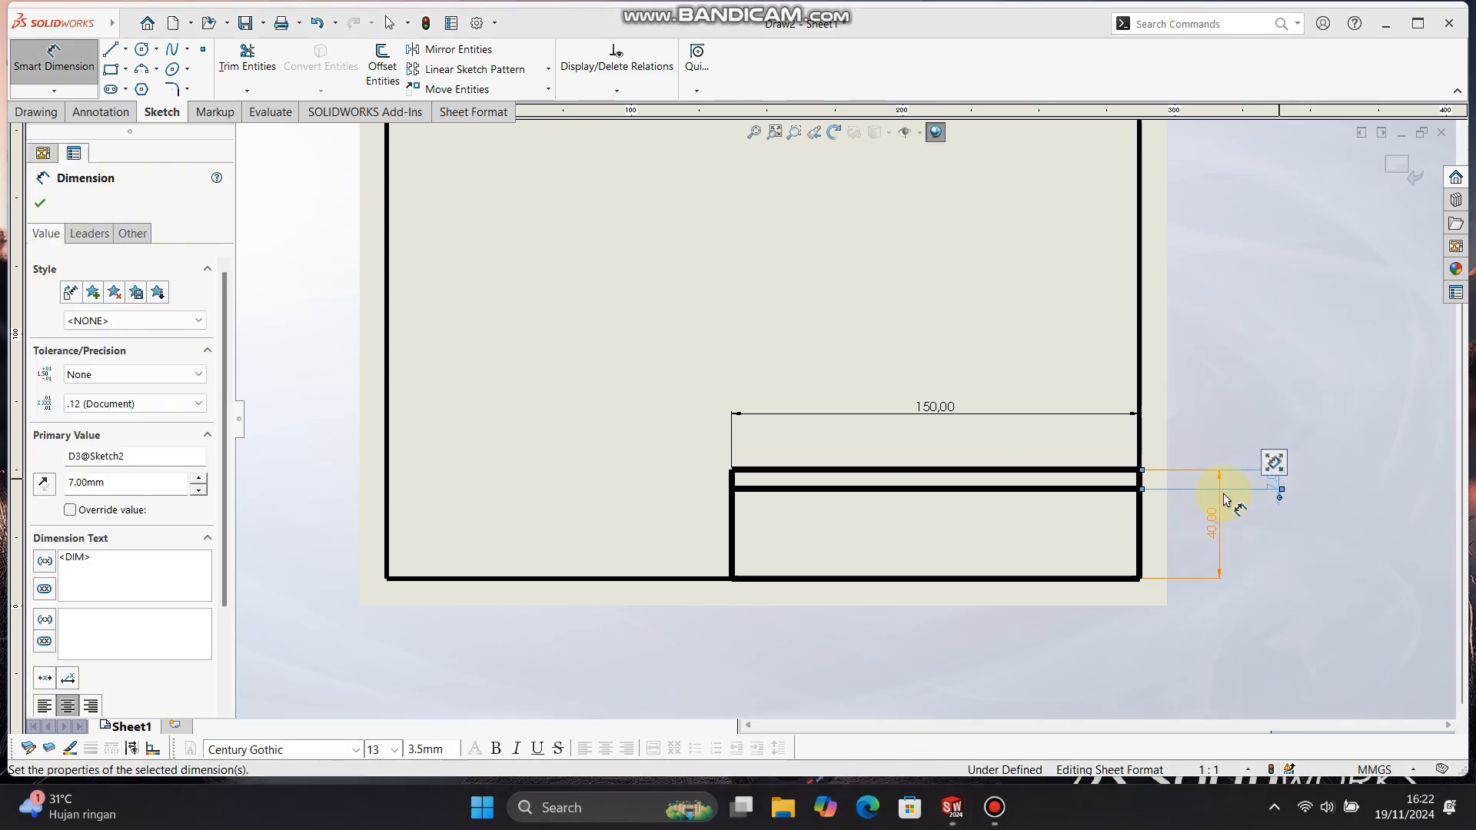
key(Escape)
- Pattern the title block's inner horizontal line downward with a Linear Sketch Pattern, 5 instances spaced 6.5 mm apart and none along X
scroll(1082, 551, down, 2)
click(430, 70)
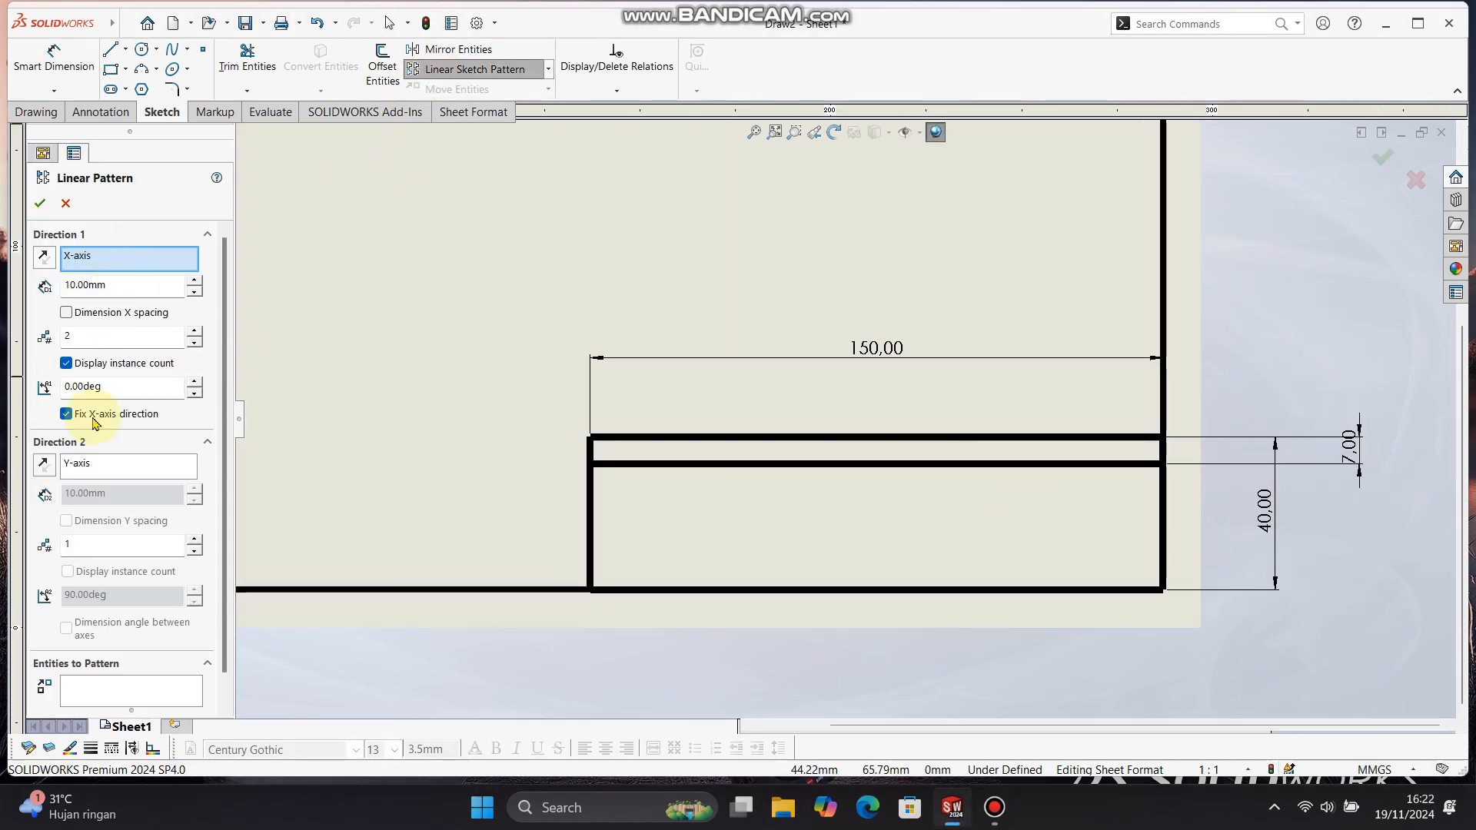
click(194, 343)
click(193, 540)
click(751, 464)
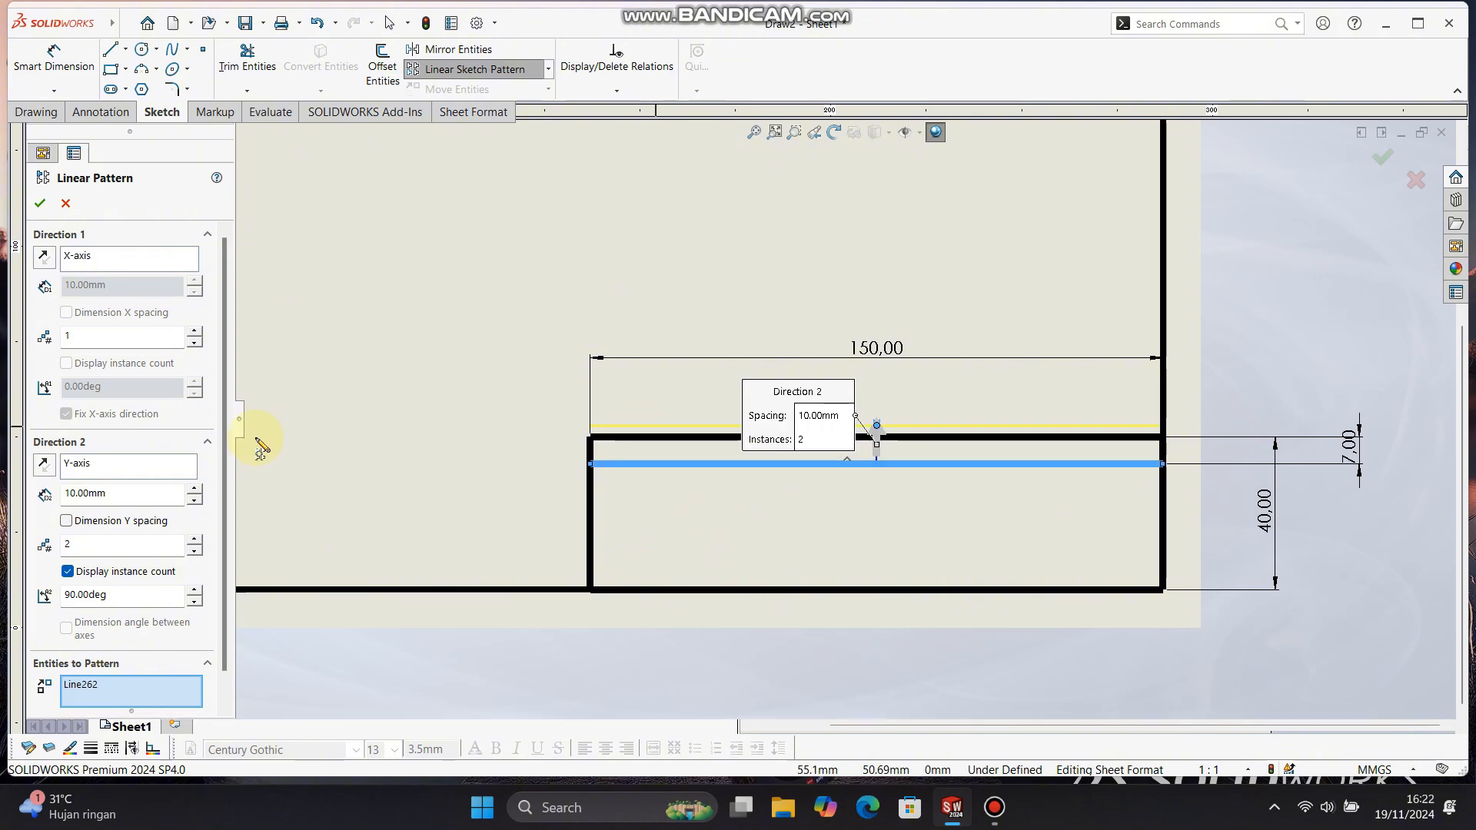
click(43, 465)
click(196, 540)
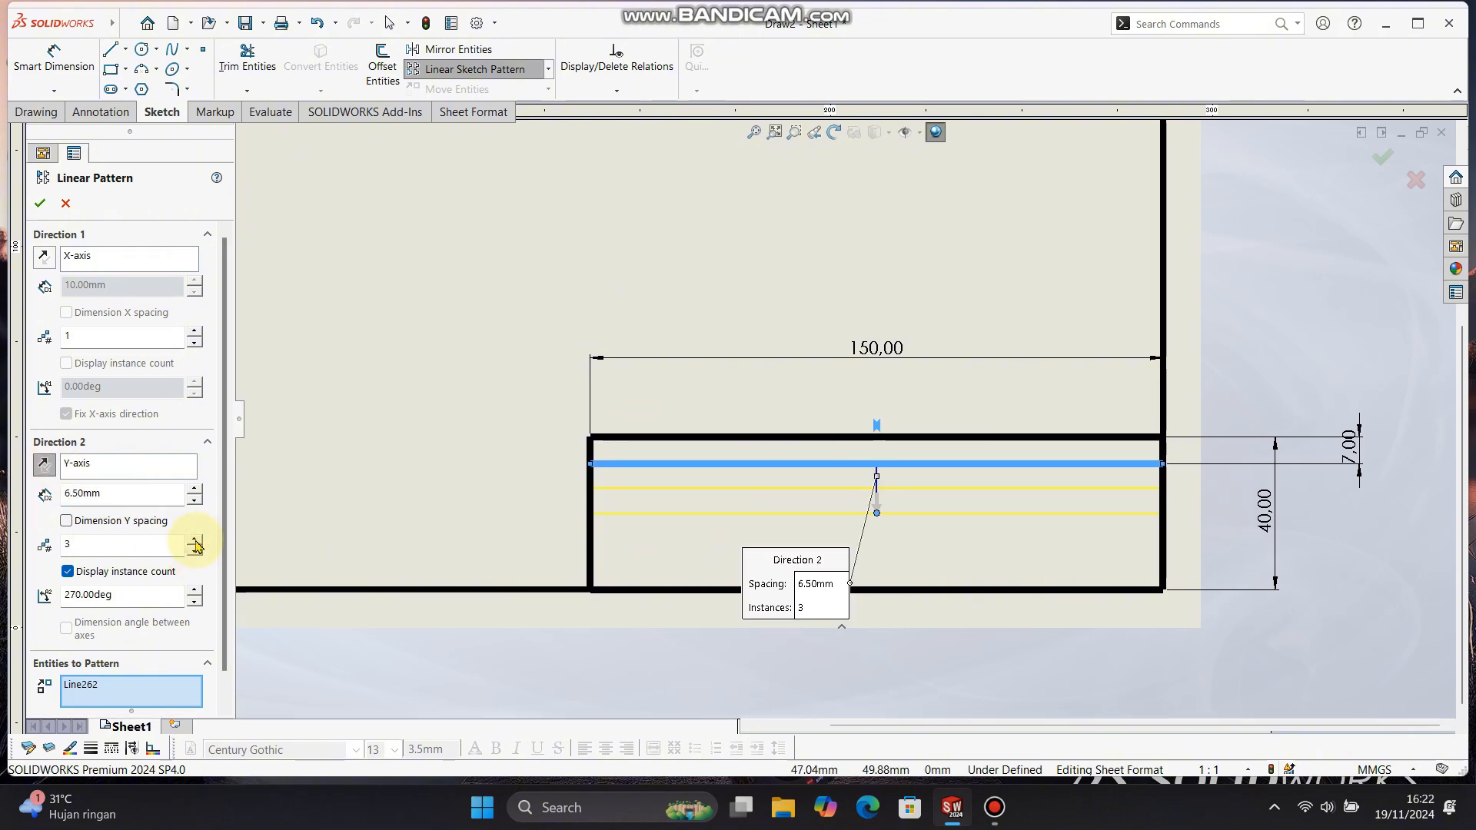
click(40, 206)
- Sketch two vertical divider lines over the title block's full height, one near its left edge and one near its right edge
key(l)
click(709, 437)
click(710, 589)
key(Escape)
click(1117, 358)
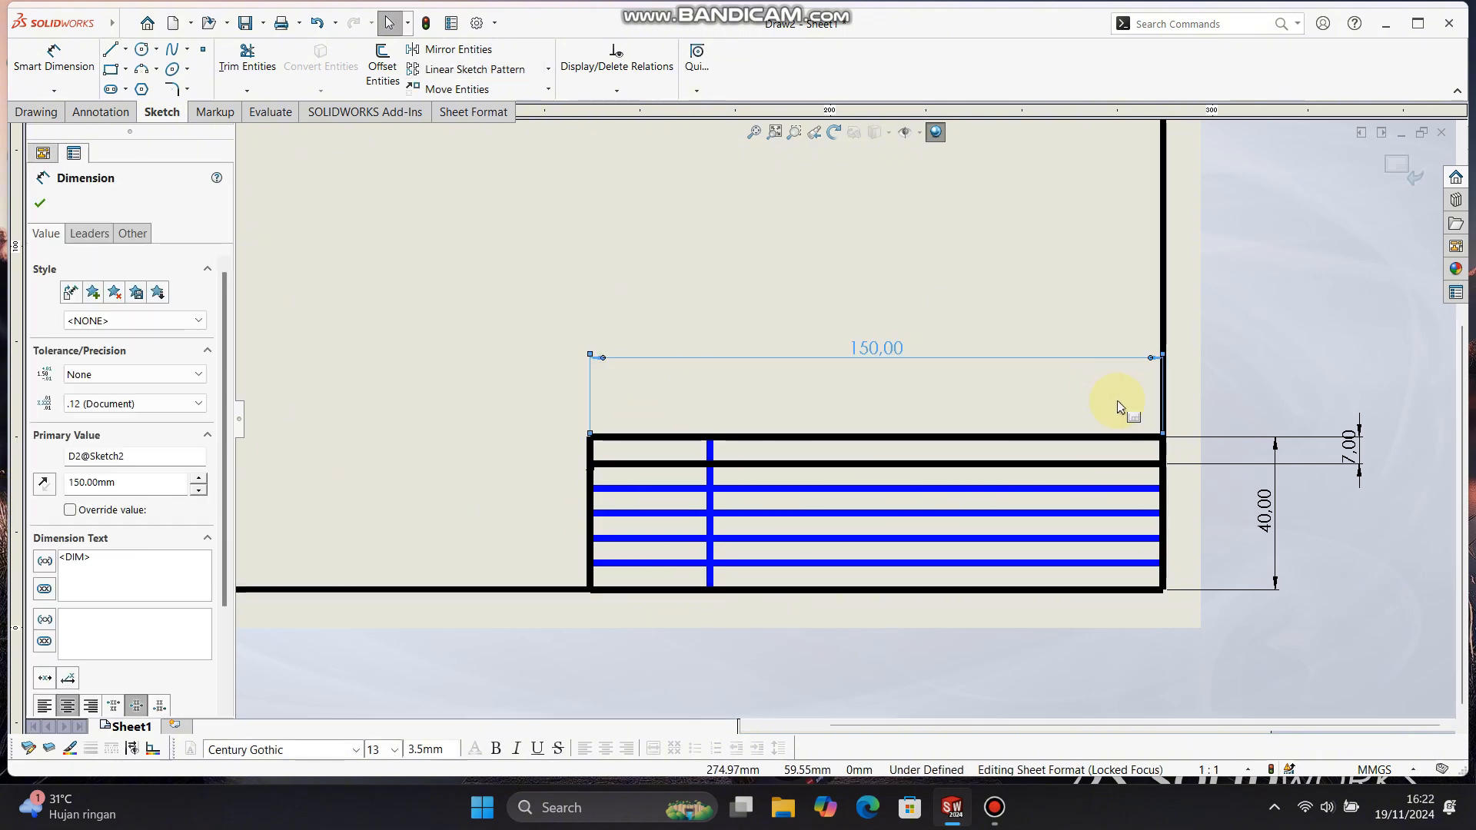
key(l)
click(1045, 437)
click(1045, 589)
- Dimension the right divider 50 mm from the title block's right edge and the left divider 30 mm from its left edge
key(d)
click(1046, 553)
click(1162, 577)
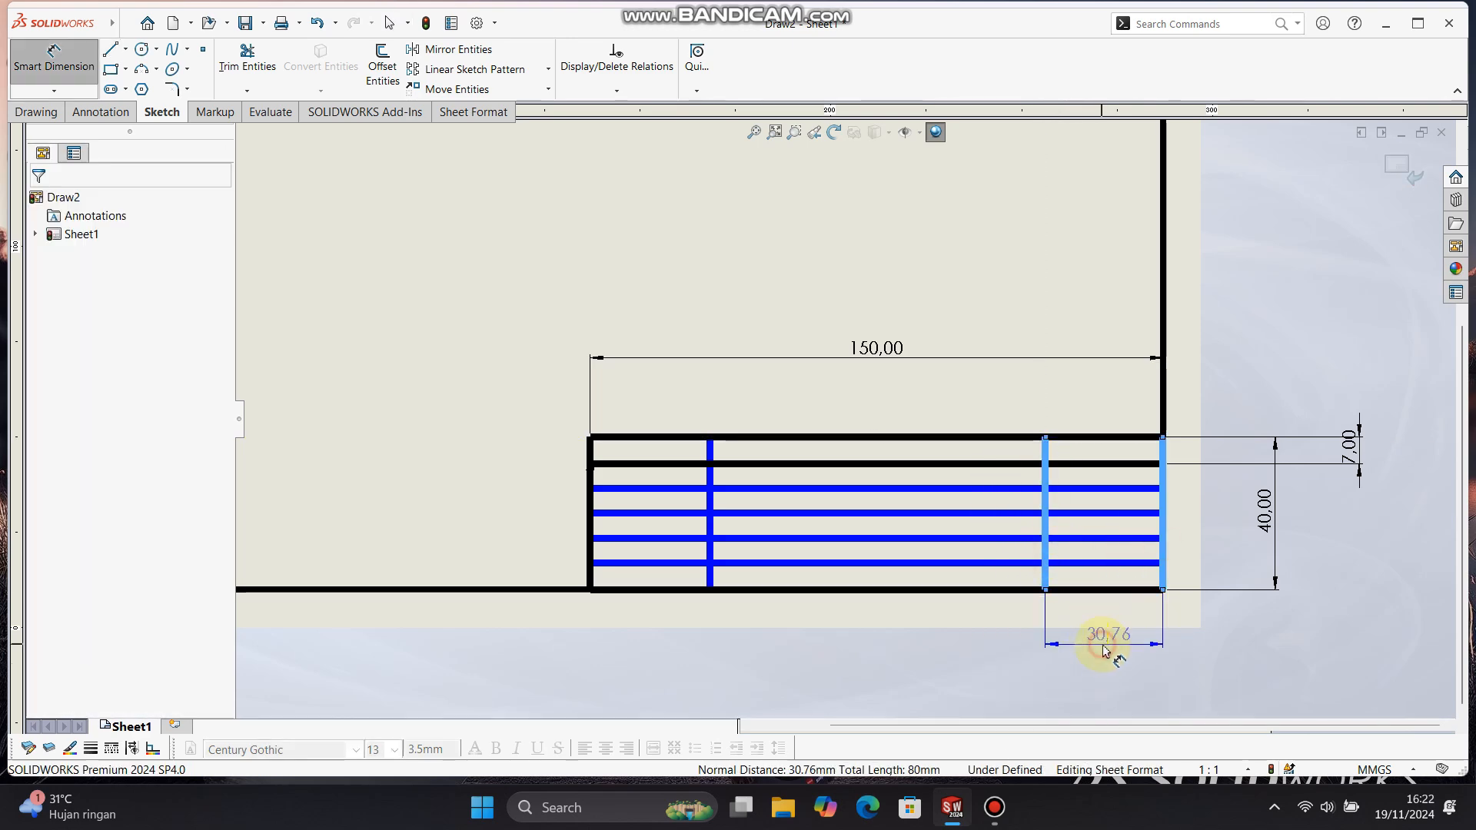
click(1103, 651)
text(50)
key(Return)
click(710, 527)
click(591, 500)
click(646, 620)
text(30)
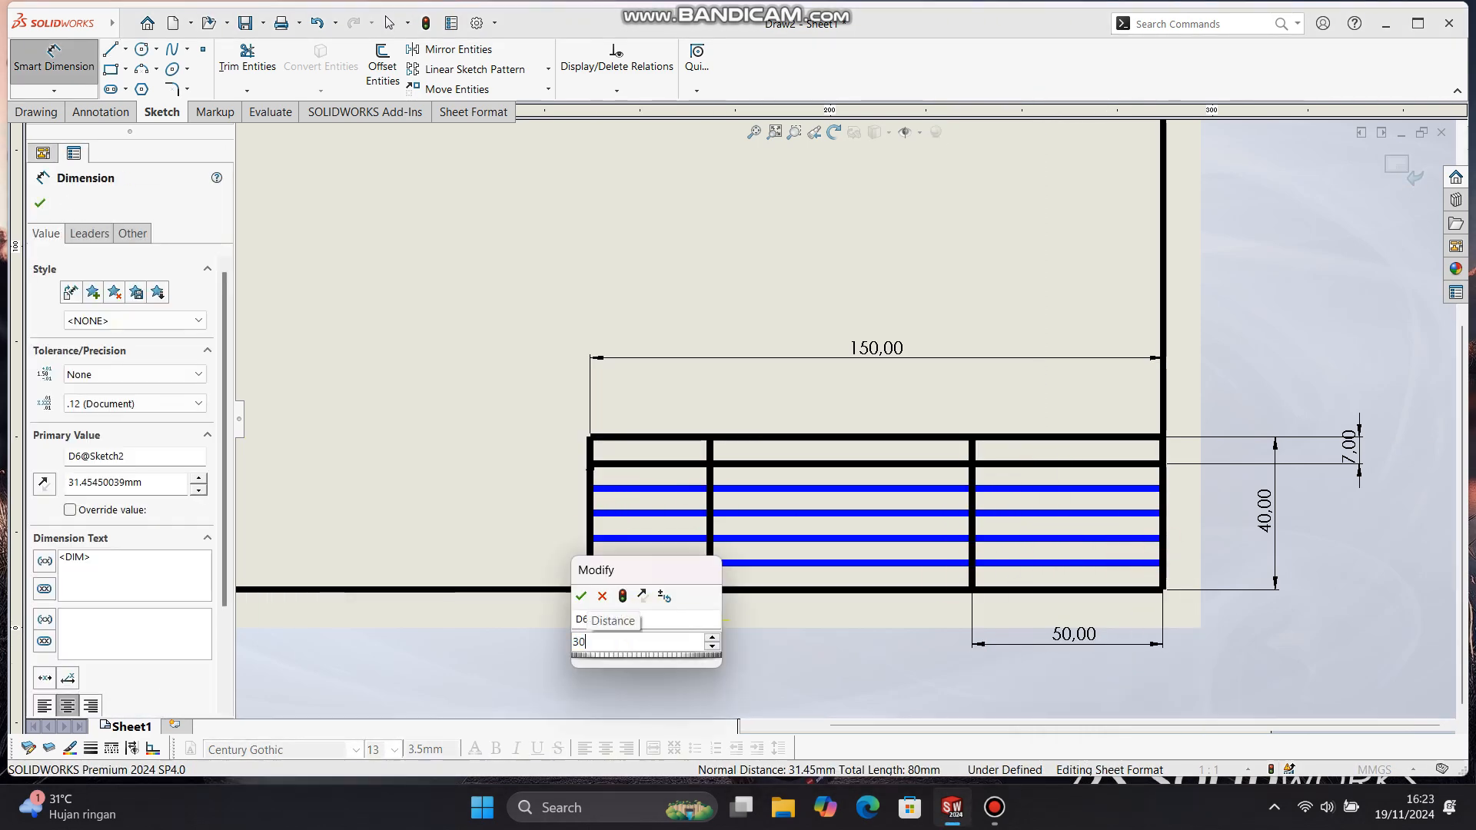
key(Return)
key(Escape)
- Sketch a vertical line from the first patterned line down to the title block's bottom edge and dimension it 25 mm from the right edge
key(l)
click(1069, 489)
click(1069, 589)
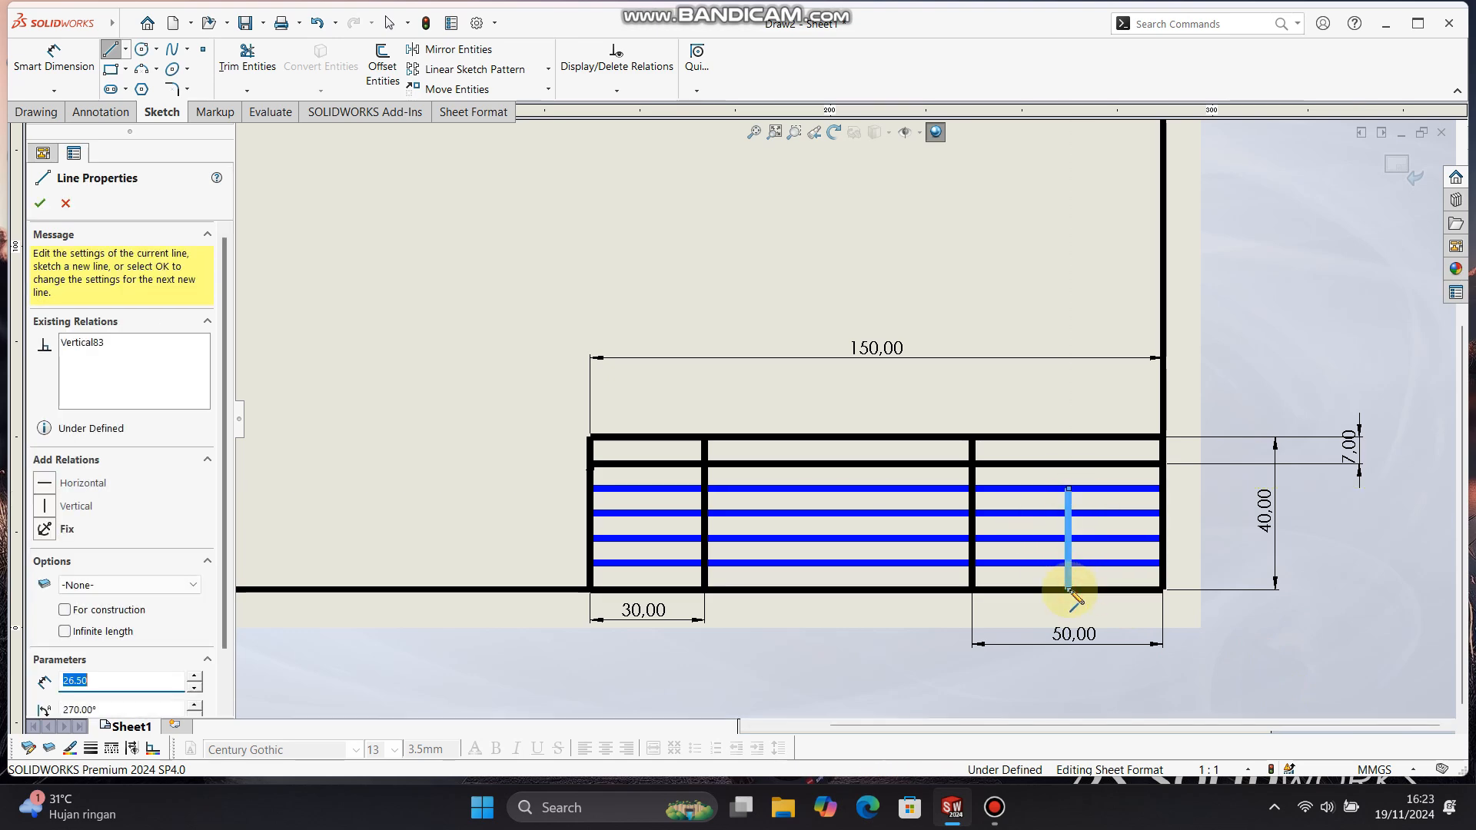
key(d)
click(1069, 542)
click(1162, 538)
click(1214, 627)
text(25)
key(Return)
key(Escape)
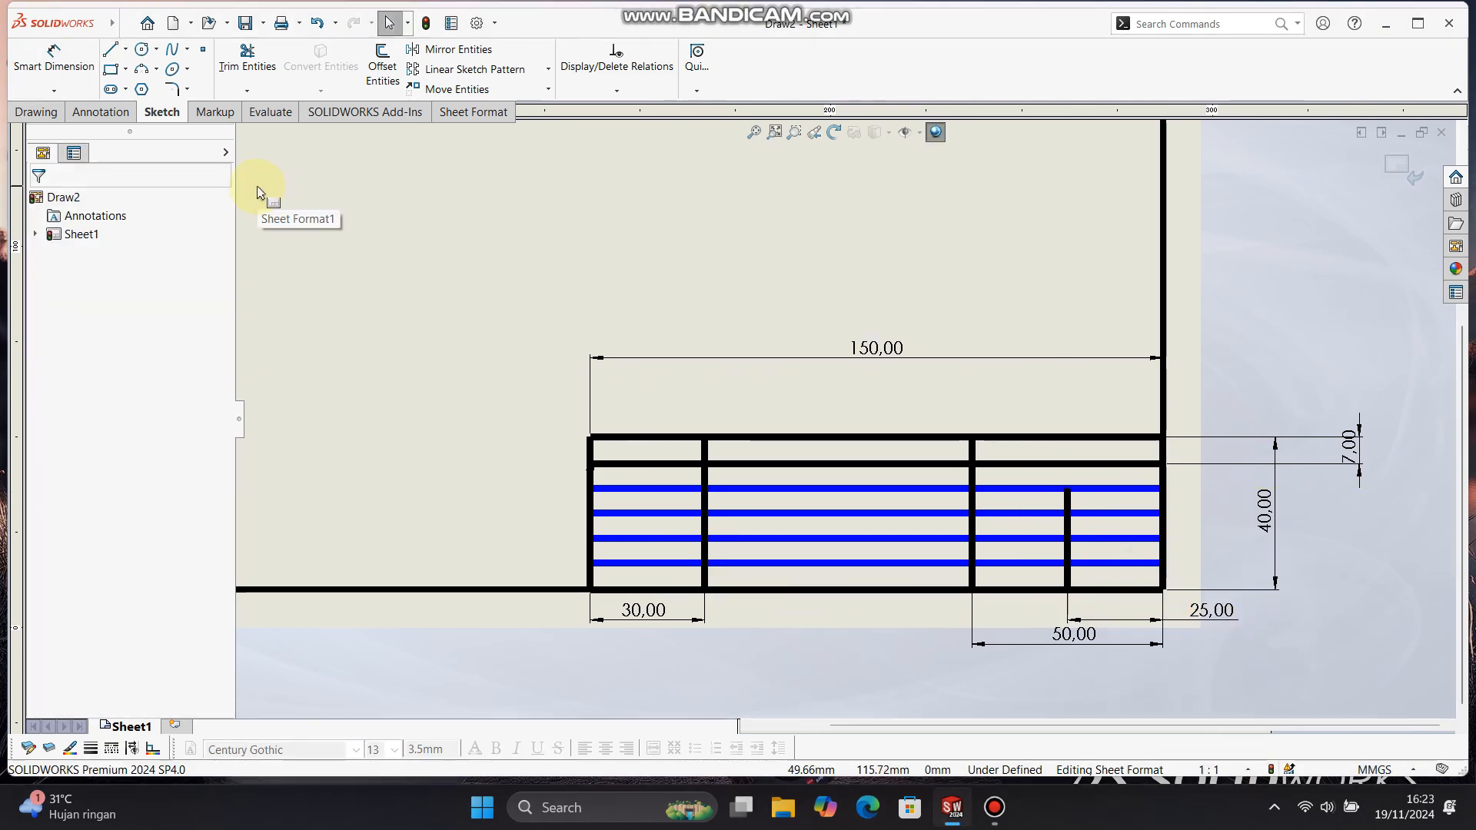
- Set the line thickness of all title block lines to 0.5 mm
drag(469, 346, 1265, 685)
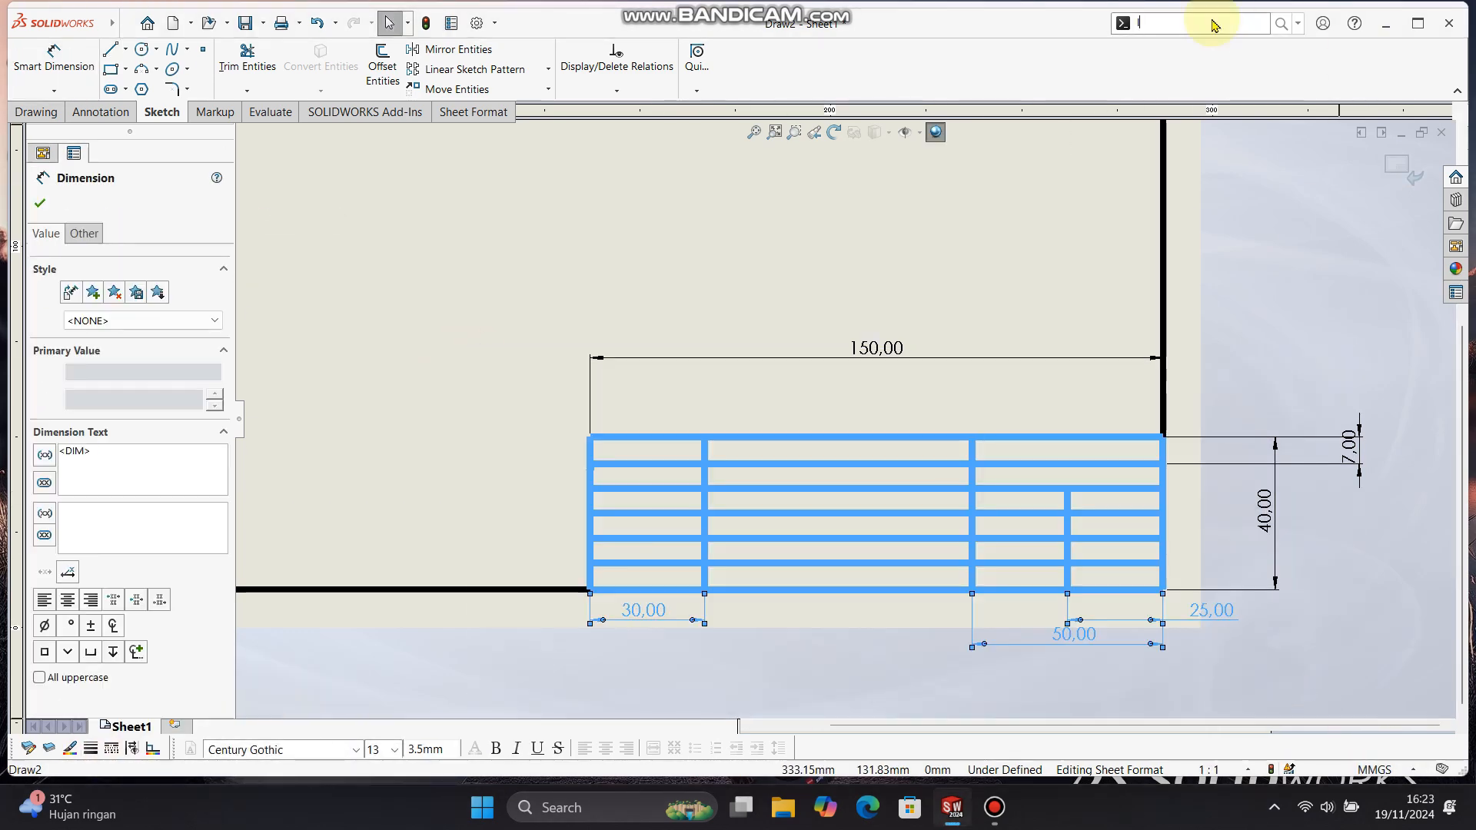
text(li)
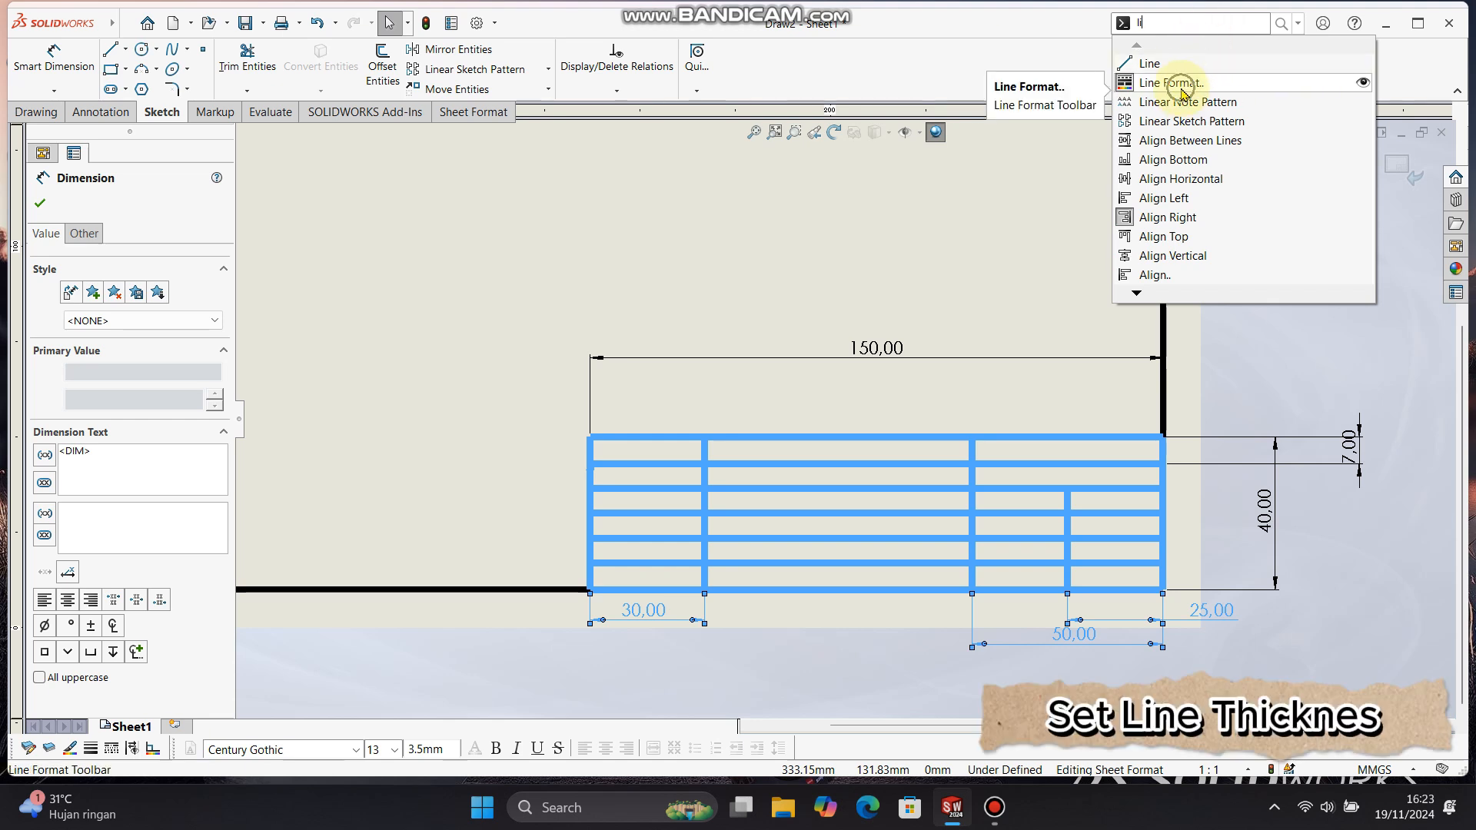
click(91, 749)
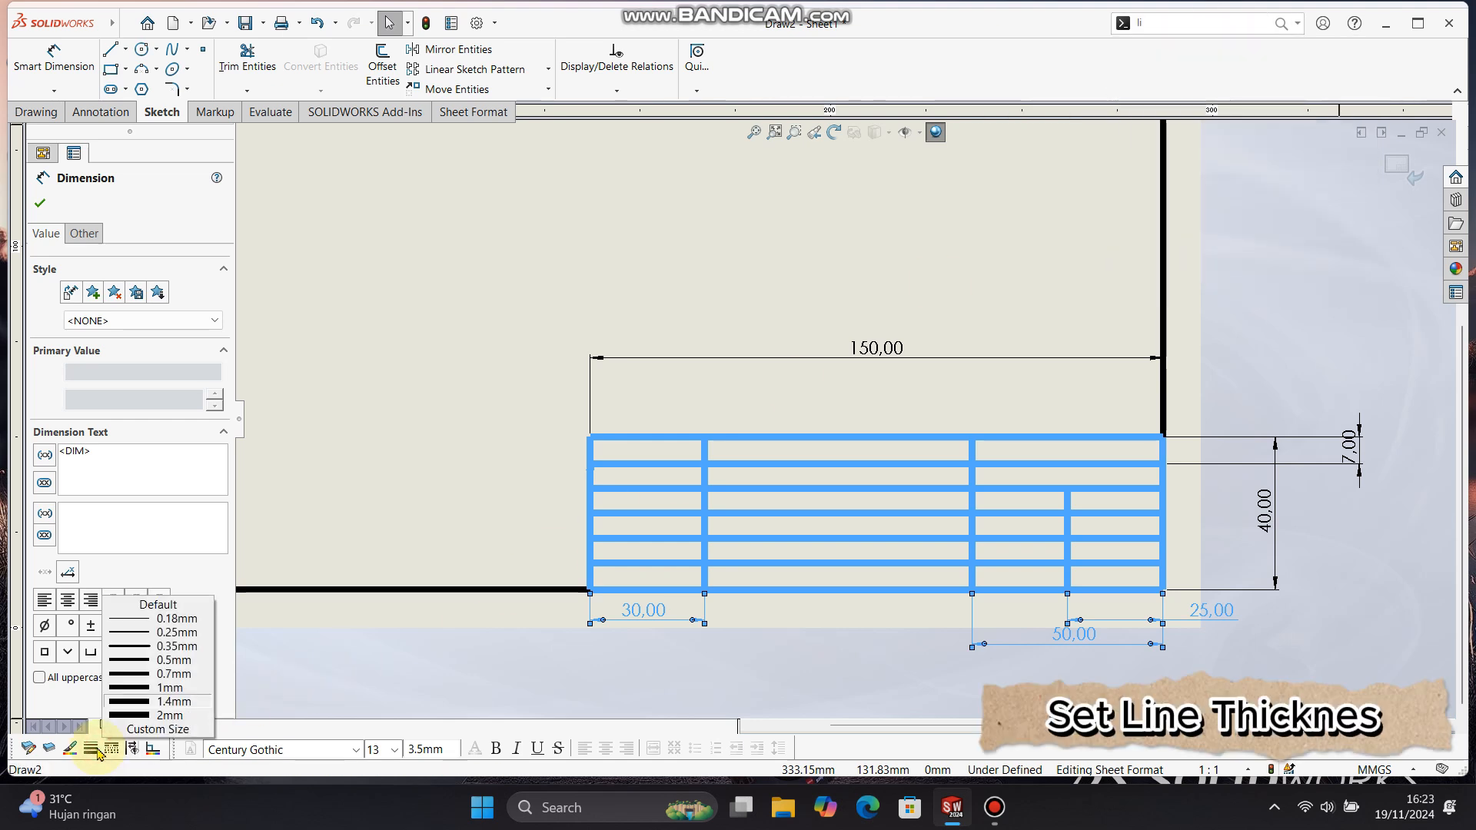
click(142, 661)
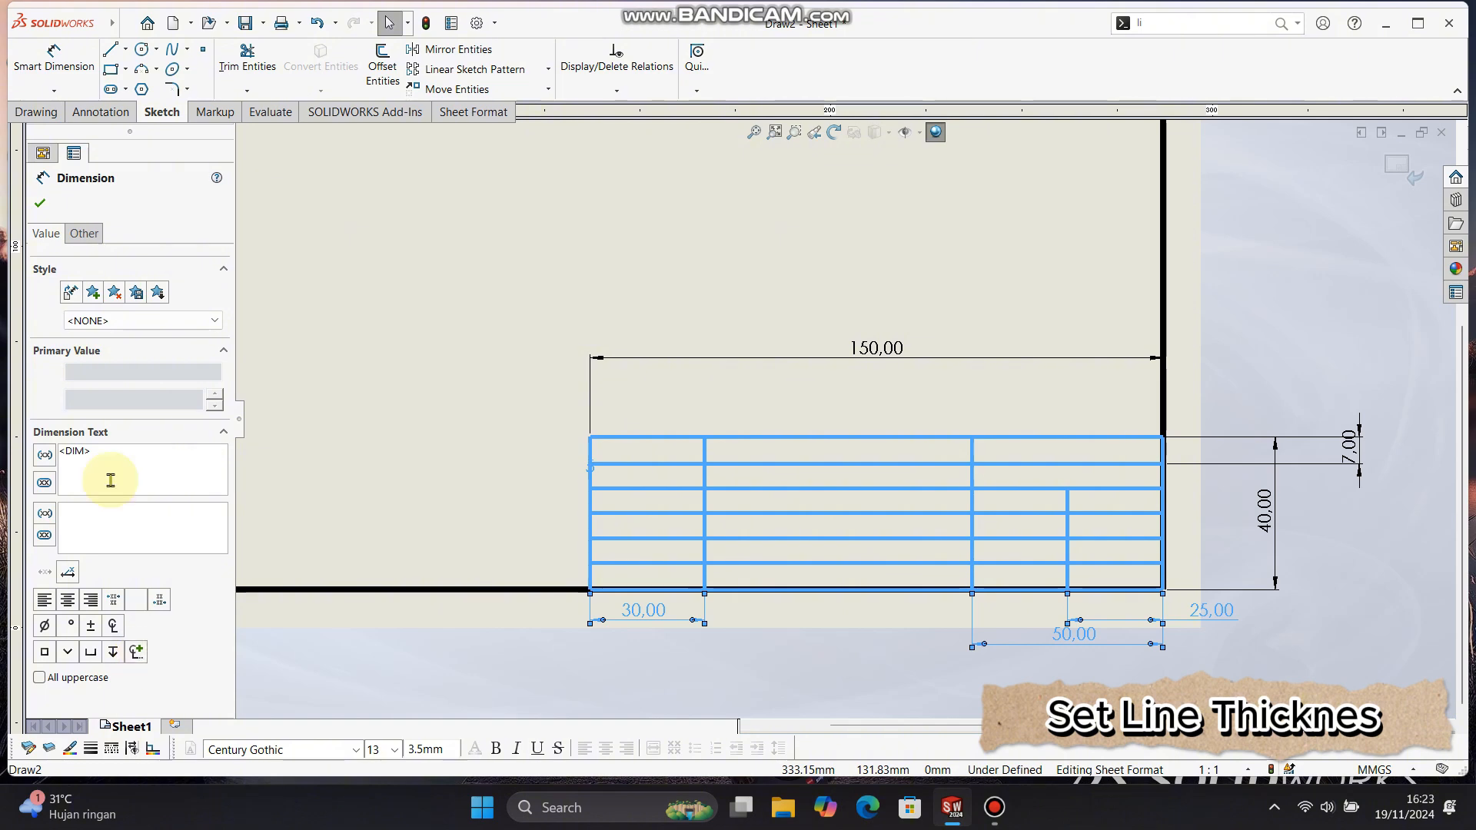
click(39, 202)
- Power-trim all patterned lines in the left column and the three lower ones in both cells of the 50 mm right column
scroll(1005, 543, down, 1)
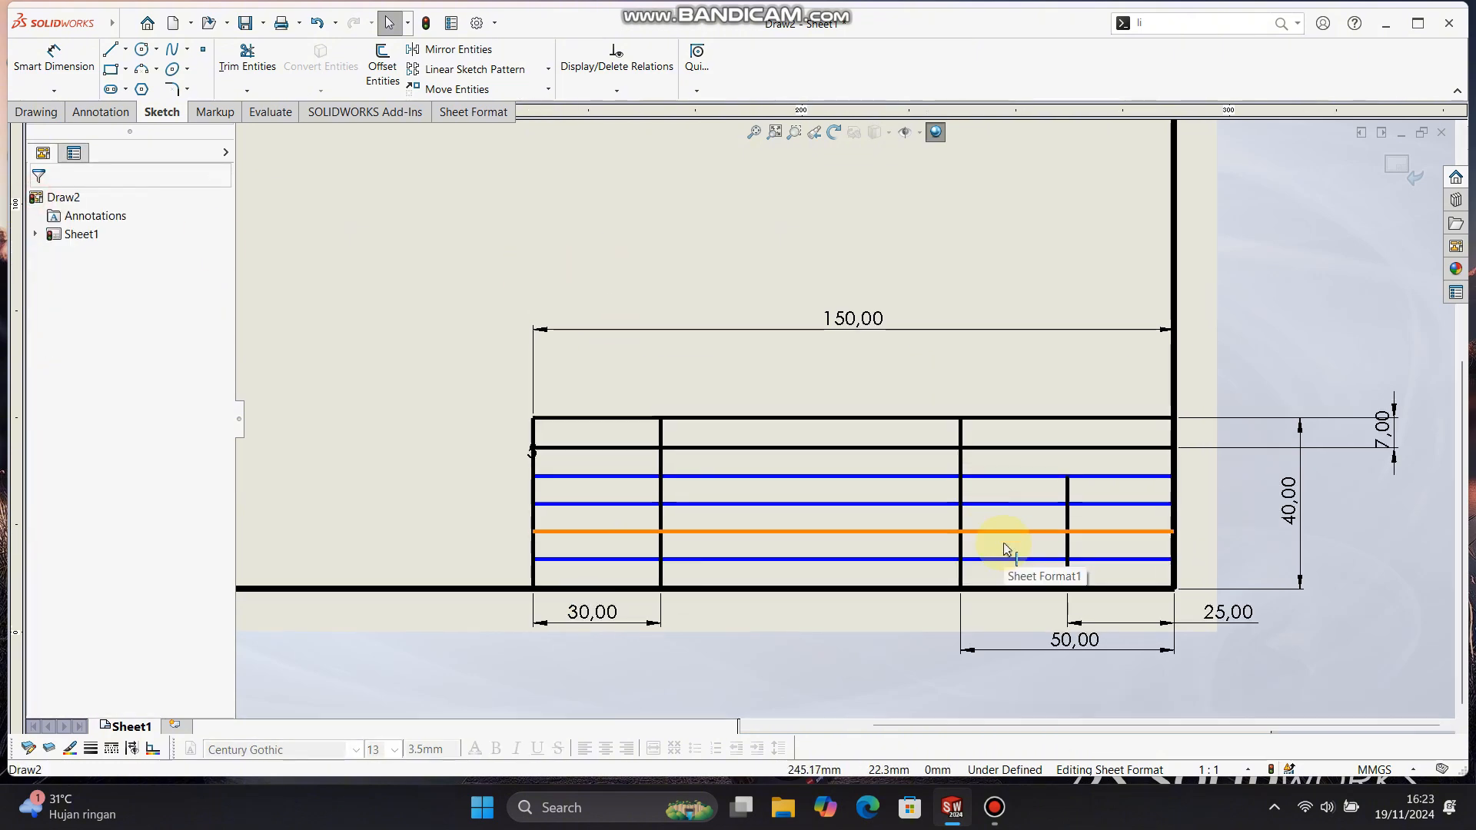
click(262, 68)
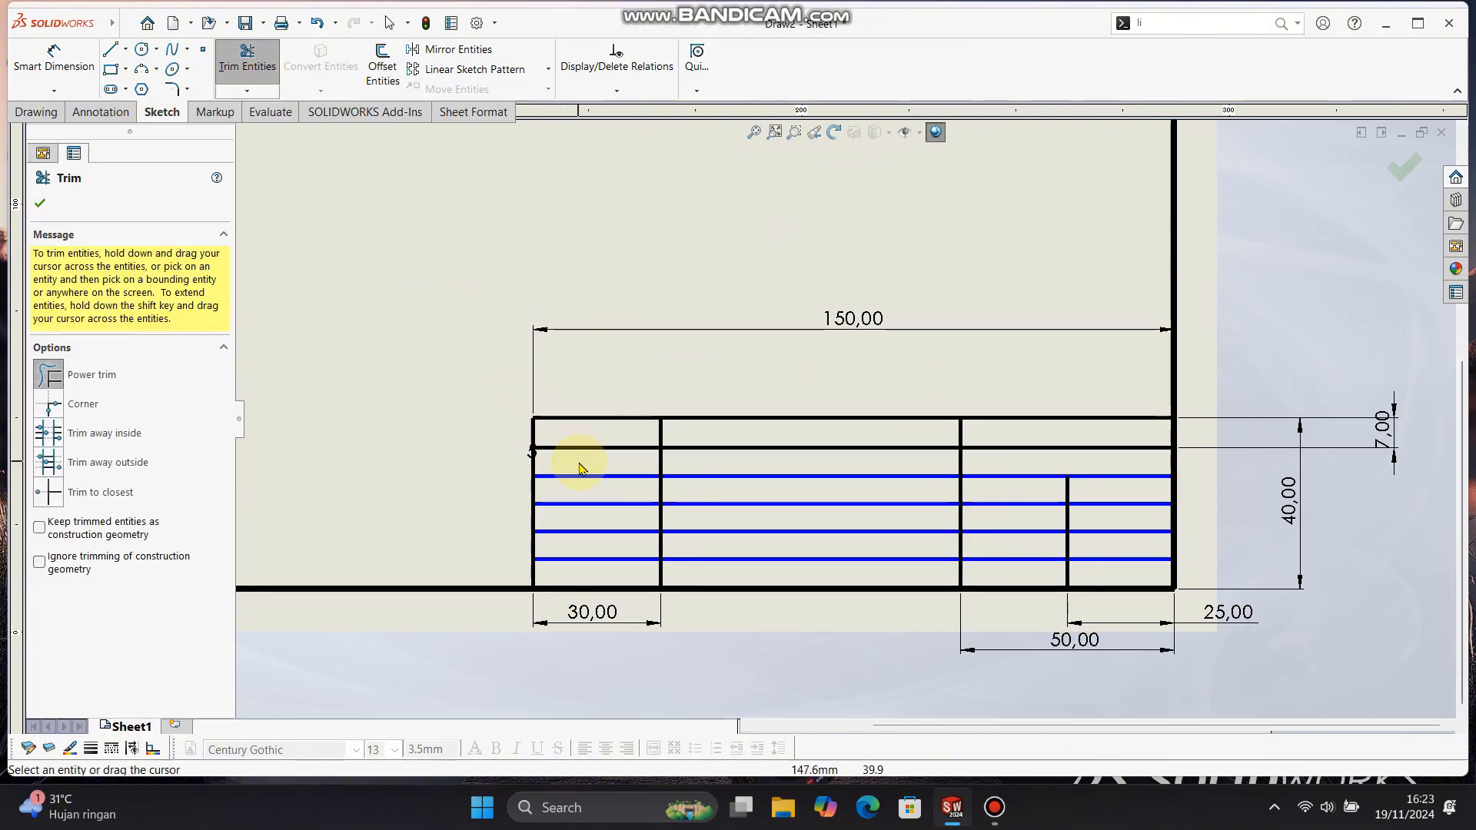
drag(580, 468, 588, 488)
drag(587, 544, 588, 570)
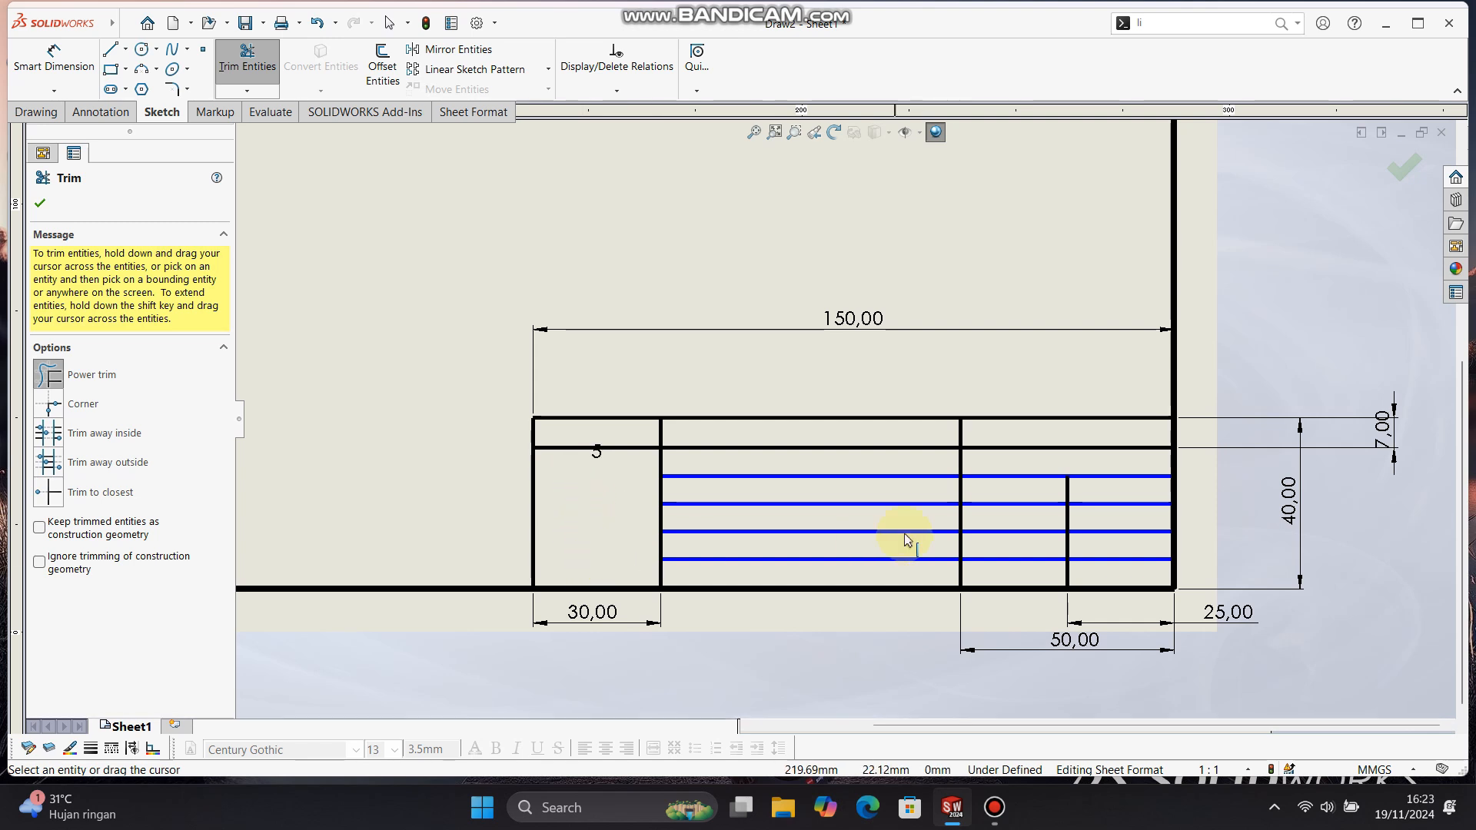
drag(1016, 494, 1016, 566)
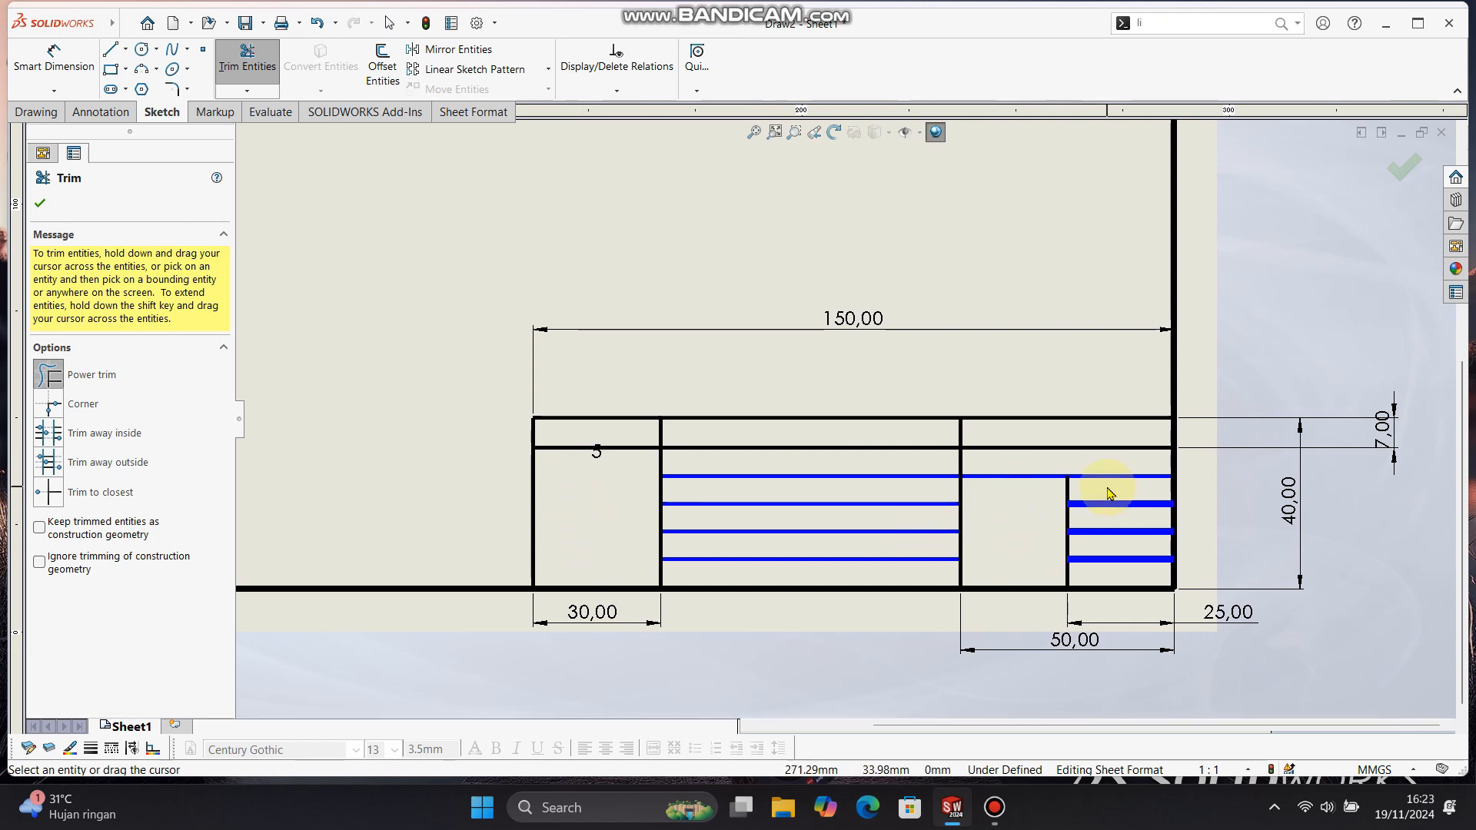
drag(1109, 493, 1114, 566)
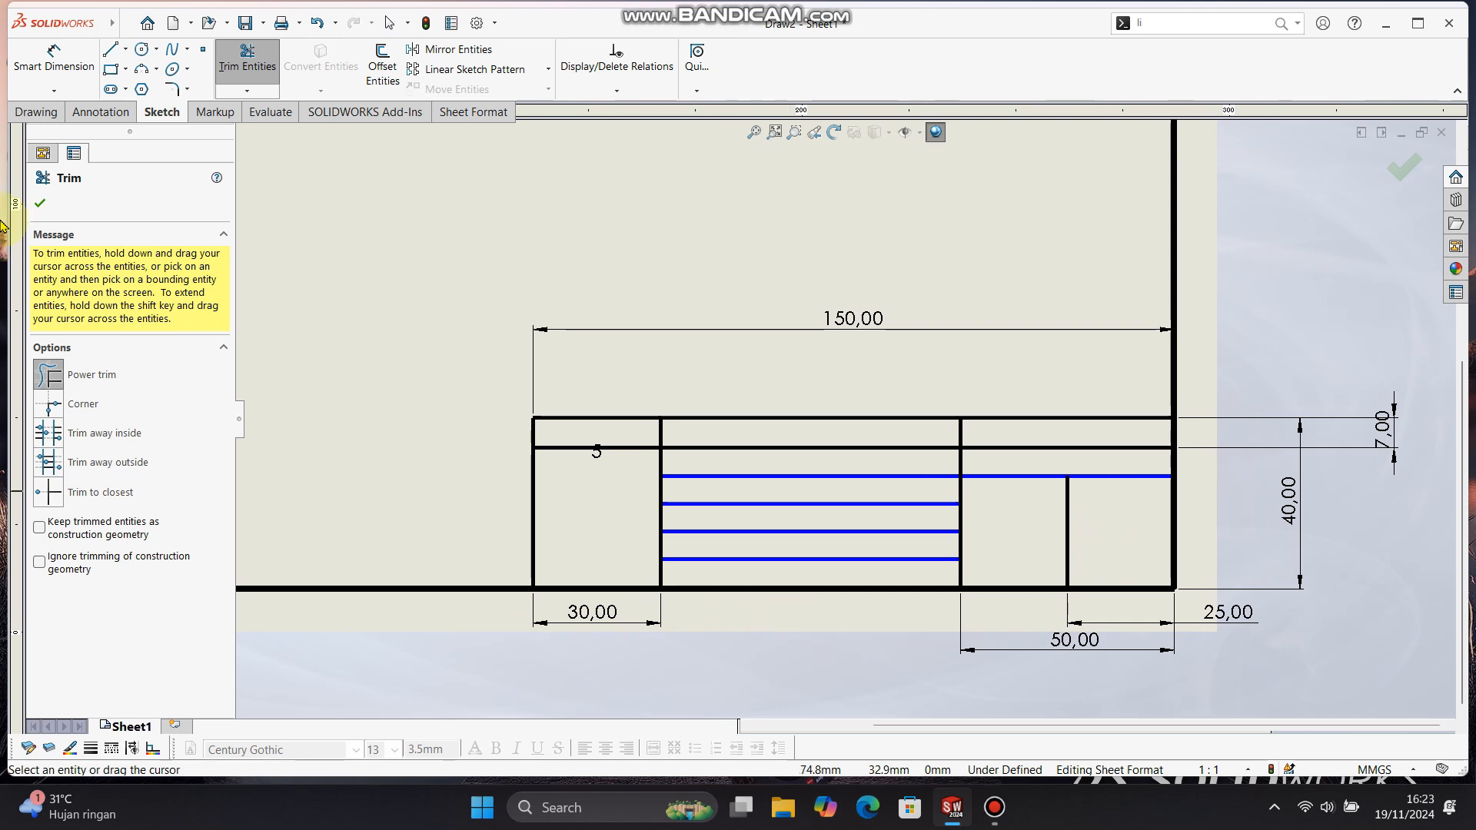
click(37, 200)
- Add a note without leader reading "Unit:" in the title block's top-left cell
scroll(638, 462, down, 2)
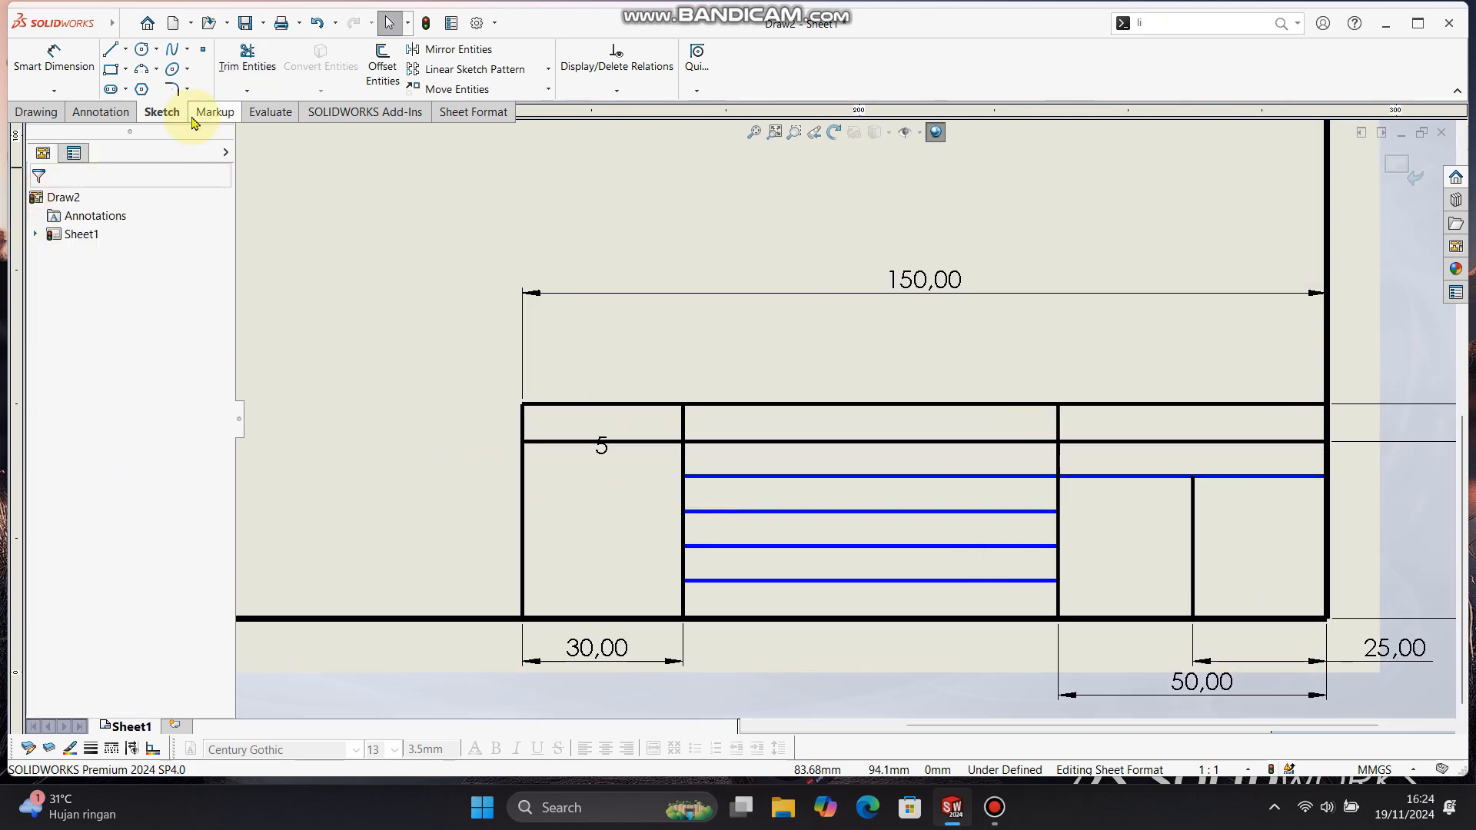
click(128, 114)
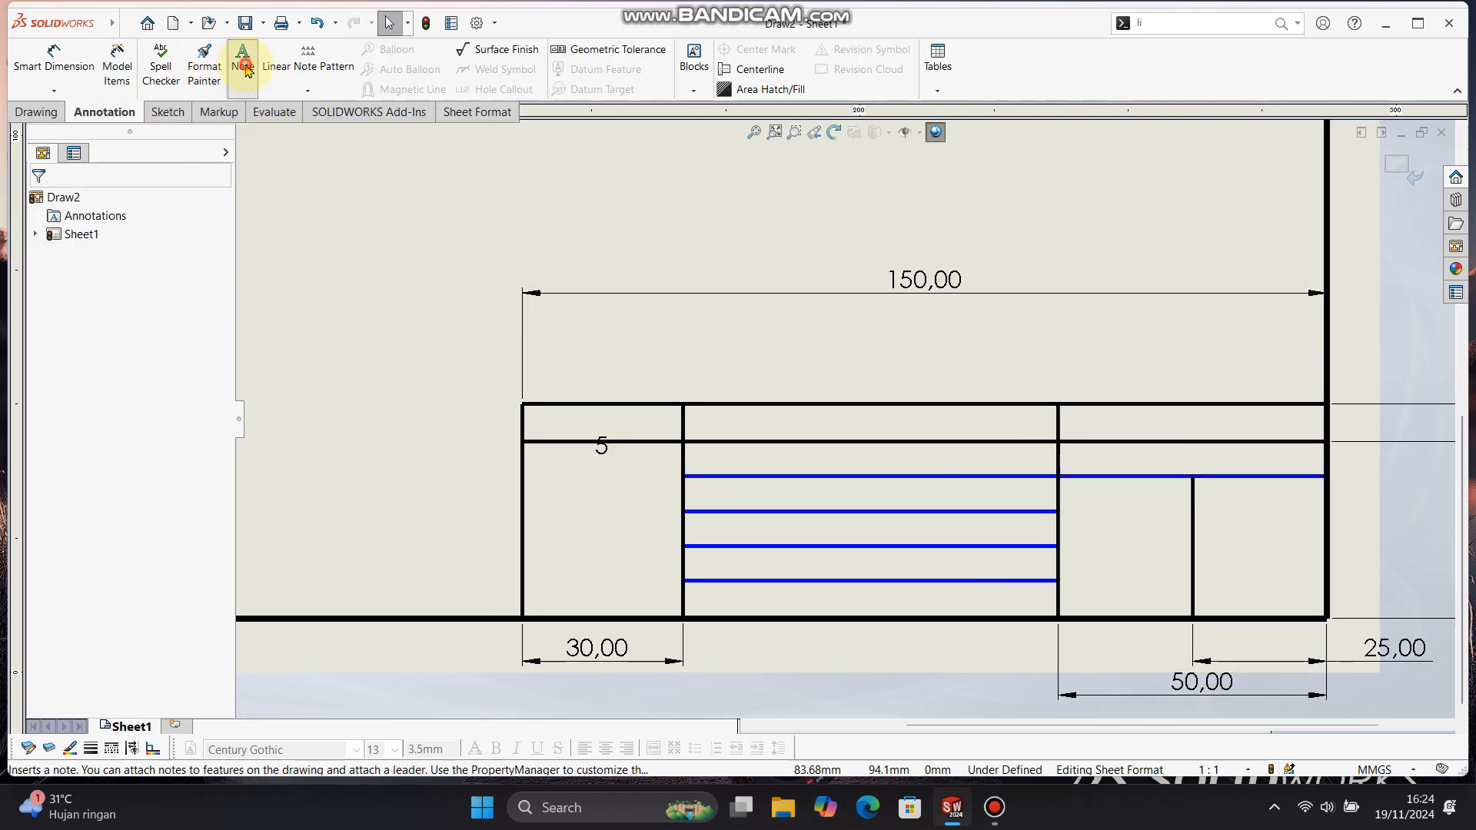
click(243, 60)
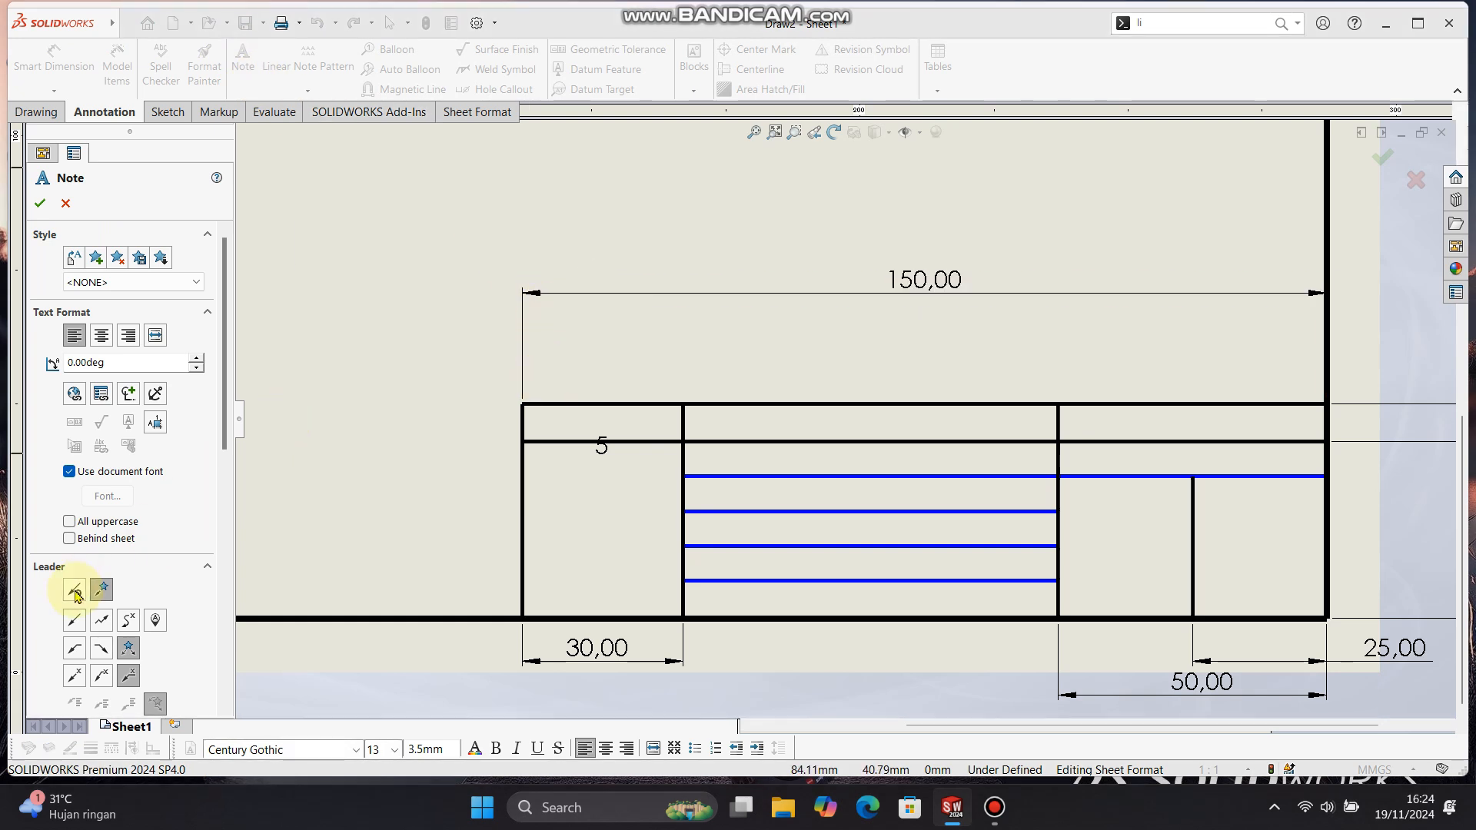
click(75, 591)
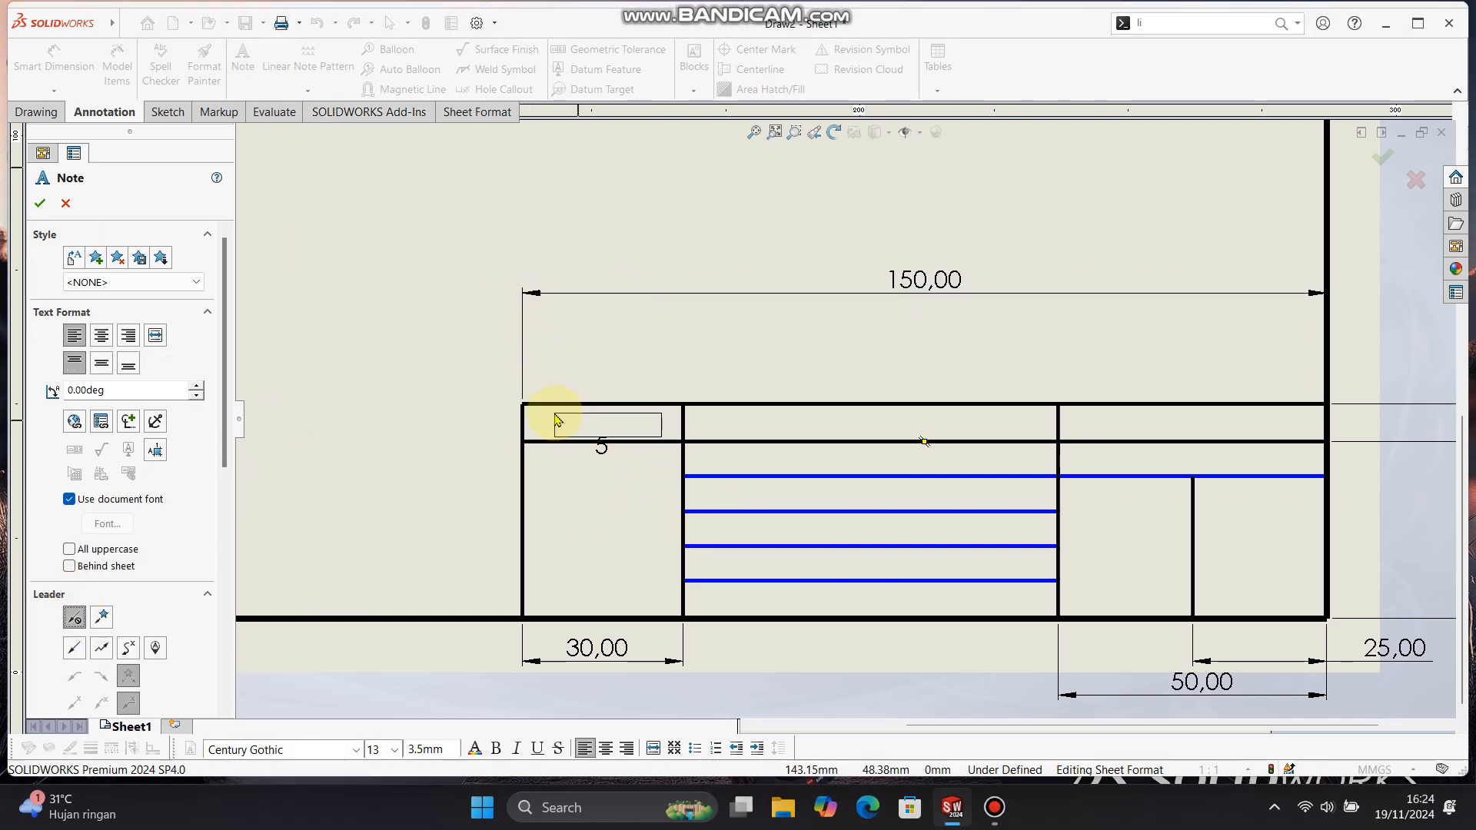
click(549, 417)
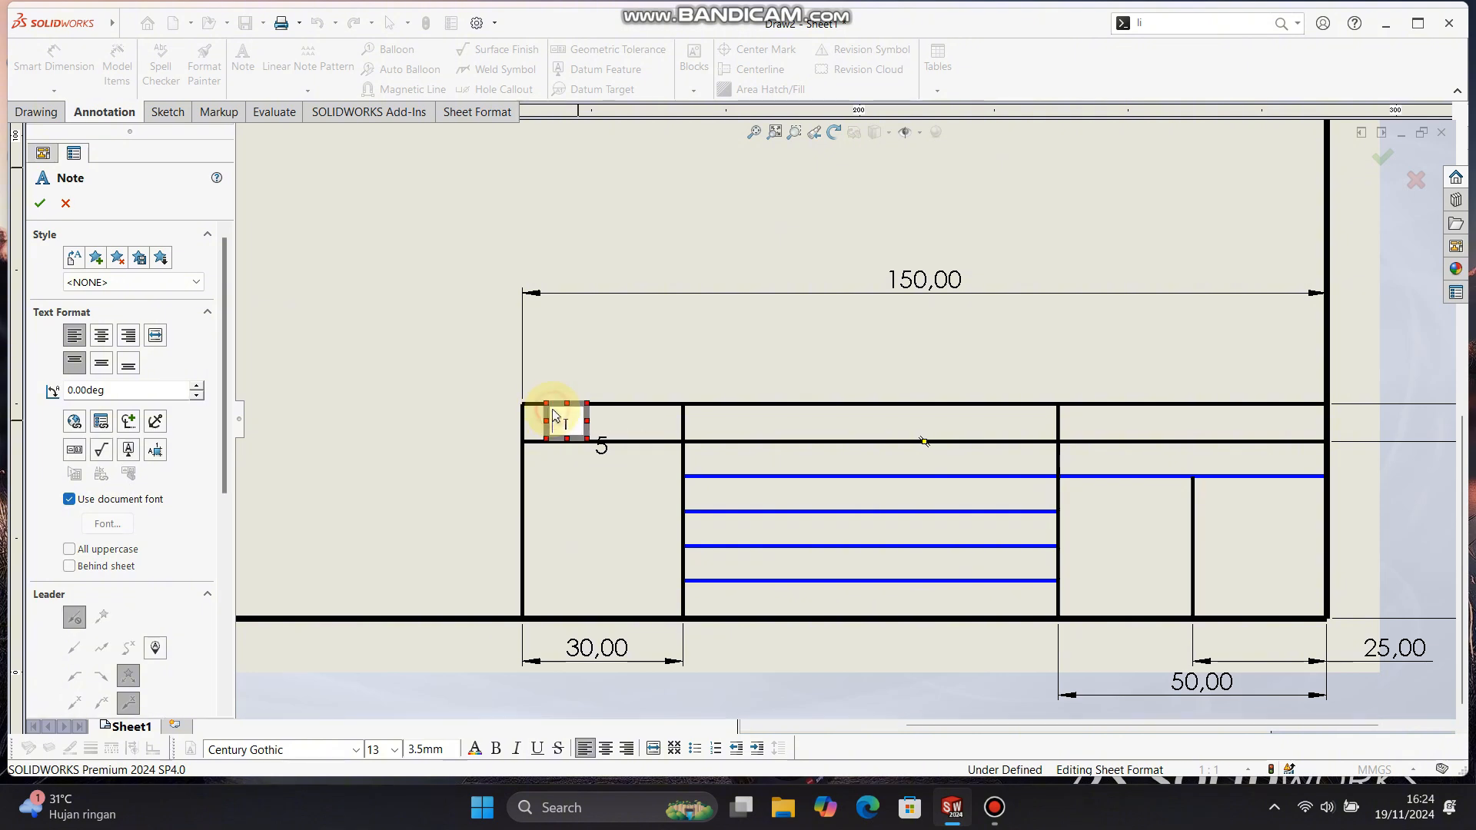
text(Unit:)
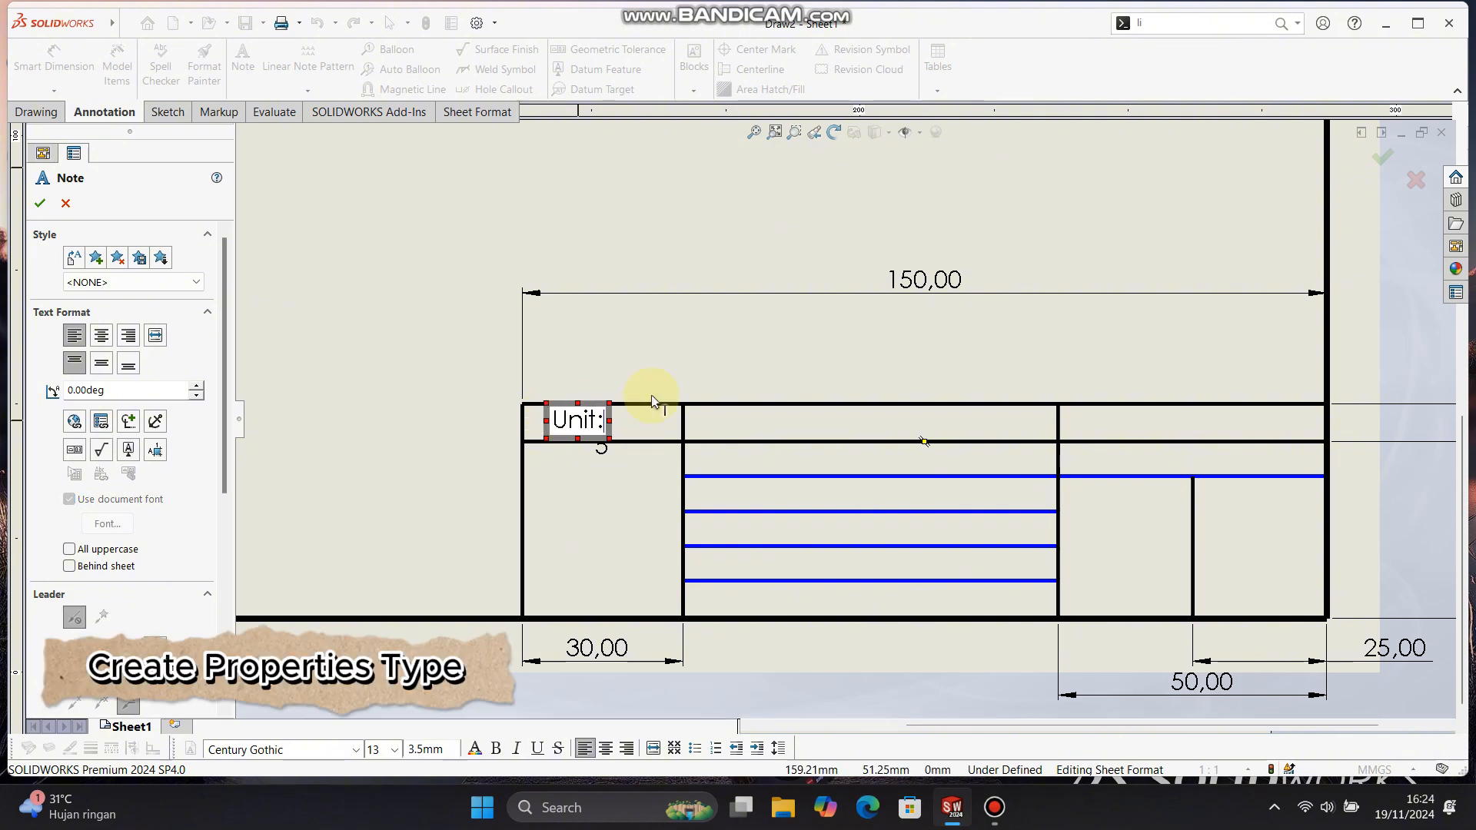
- Add the notes "Product Name:", "Code:" and "Material:" in the first three rows of the middle column
click(695, 421)
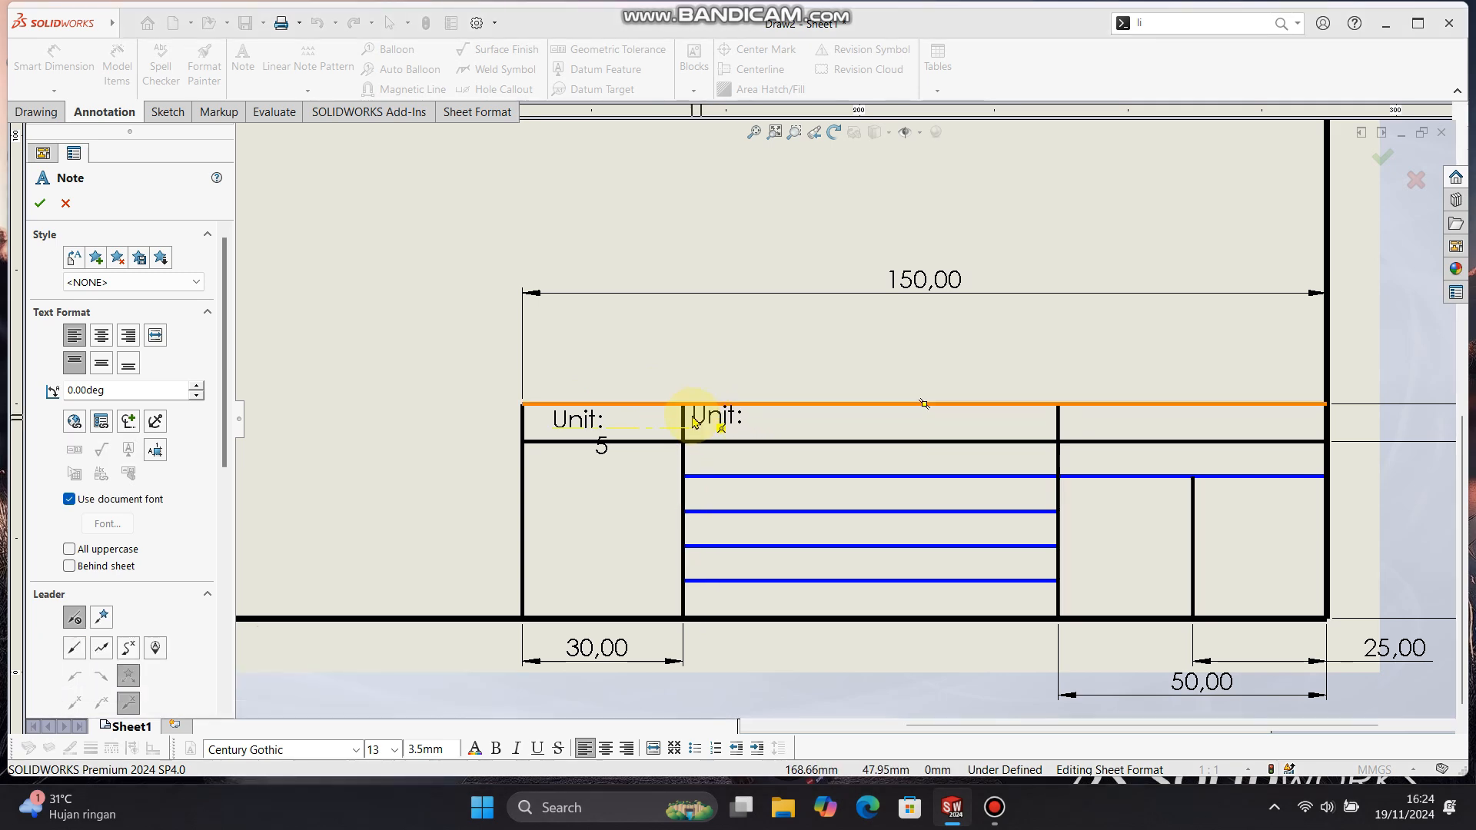
click(695, 422)
text(Product Name:)
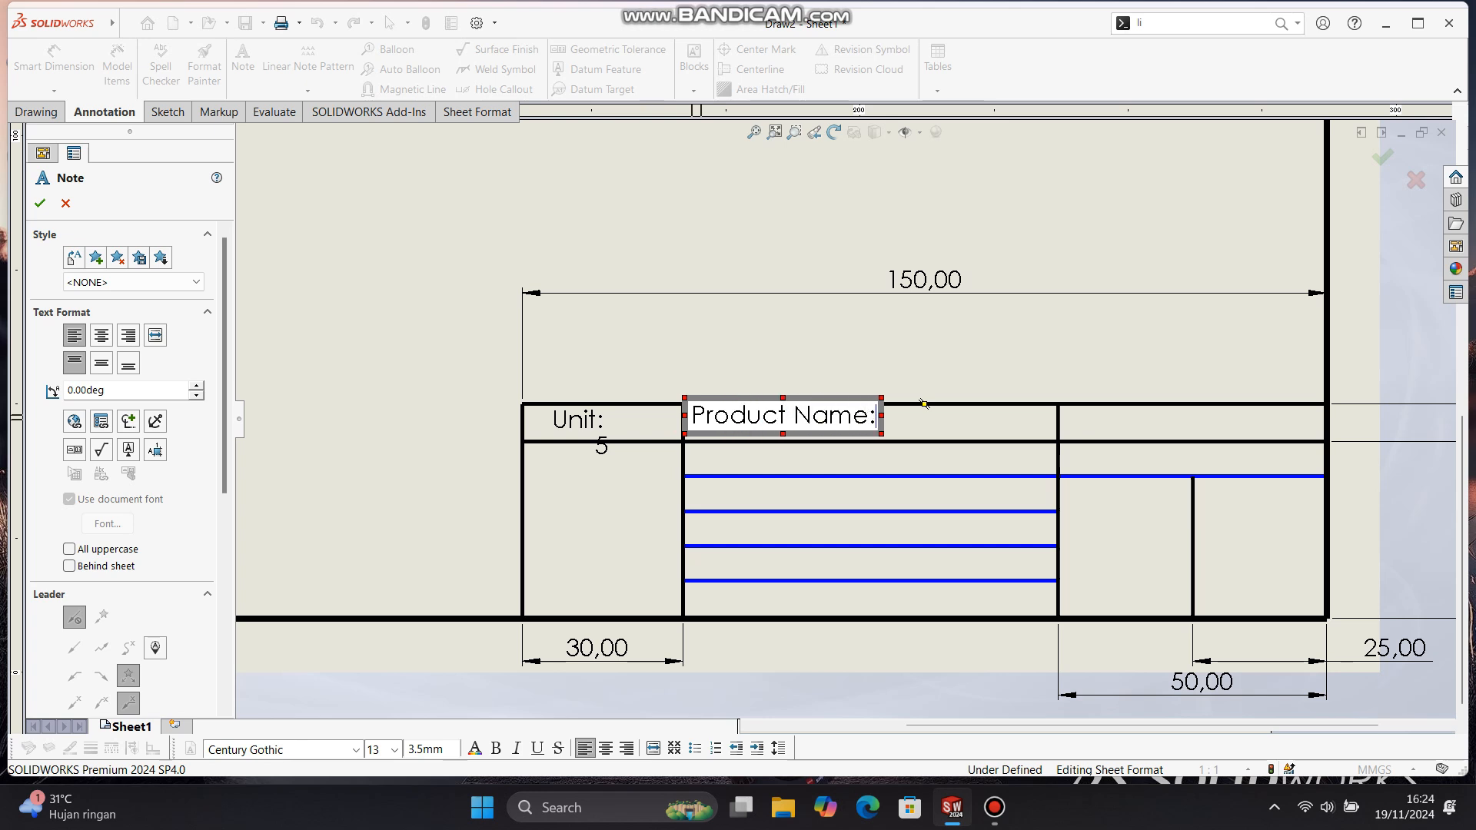
click(692, 460)
click(694, 460)
text(Code:)
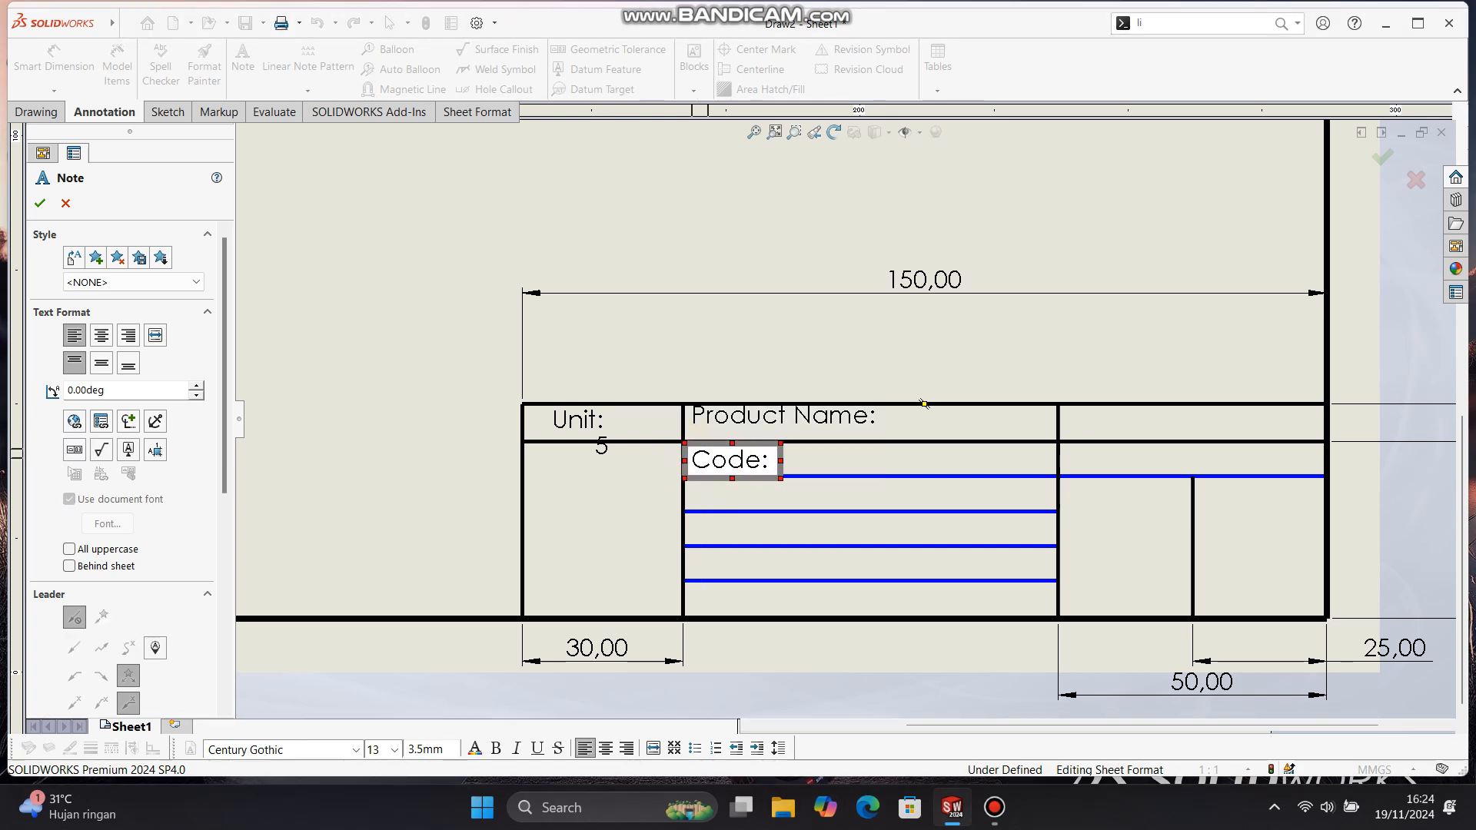
click(694, 500)
click(694, 500)
text(Material:)
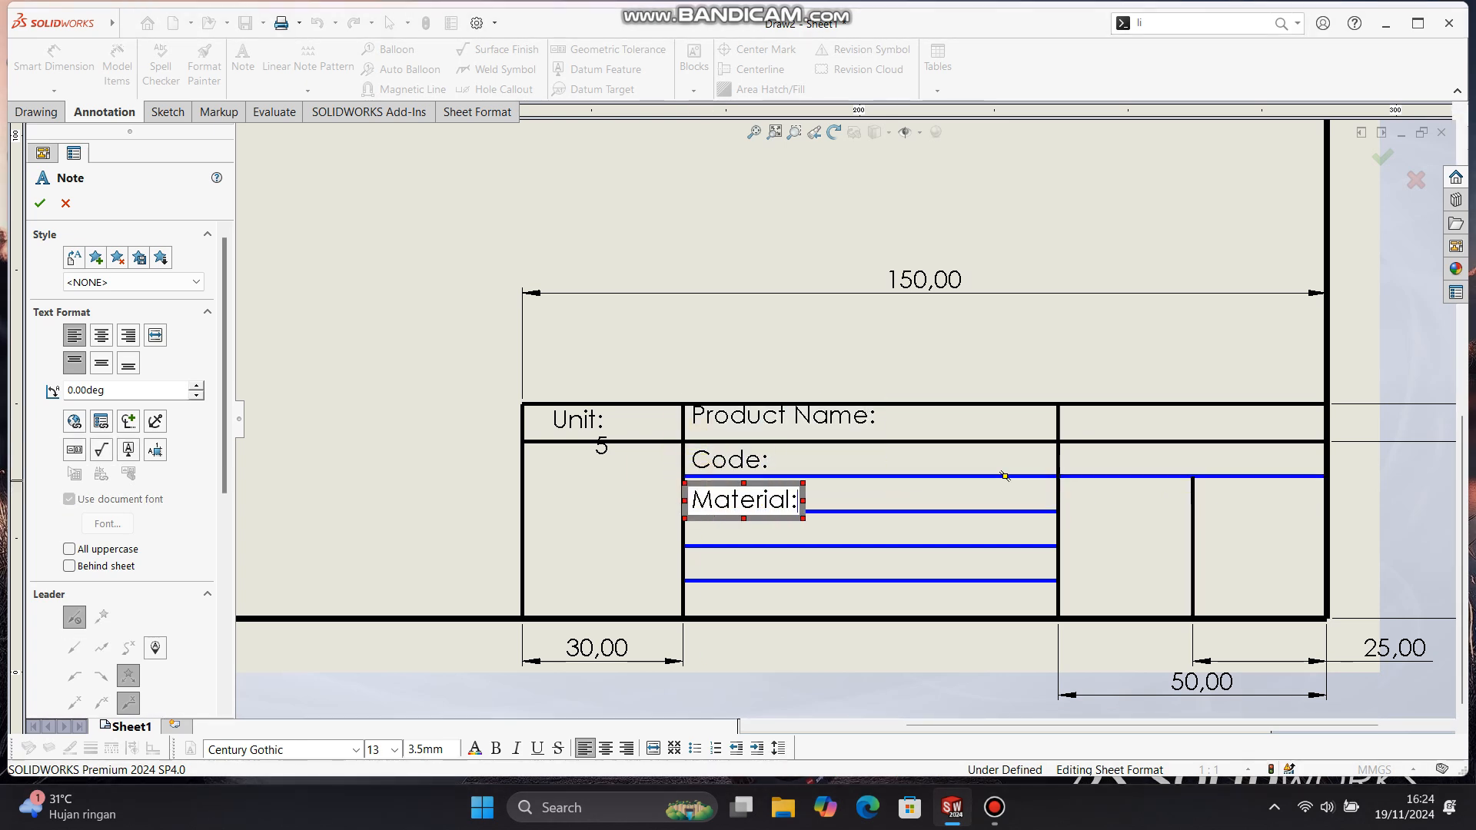
- Add the notes "Item Size:", "Customer:" and "Drawn By:" in the last three rows of the middle column
click(700, 533)
key(BackSpace)
text(Item Siz)
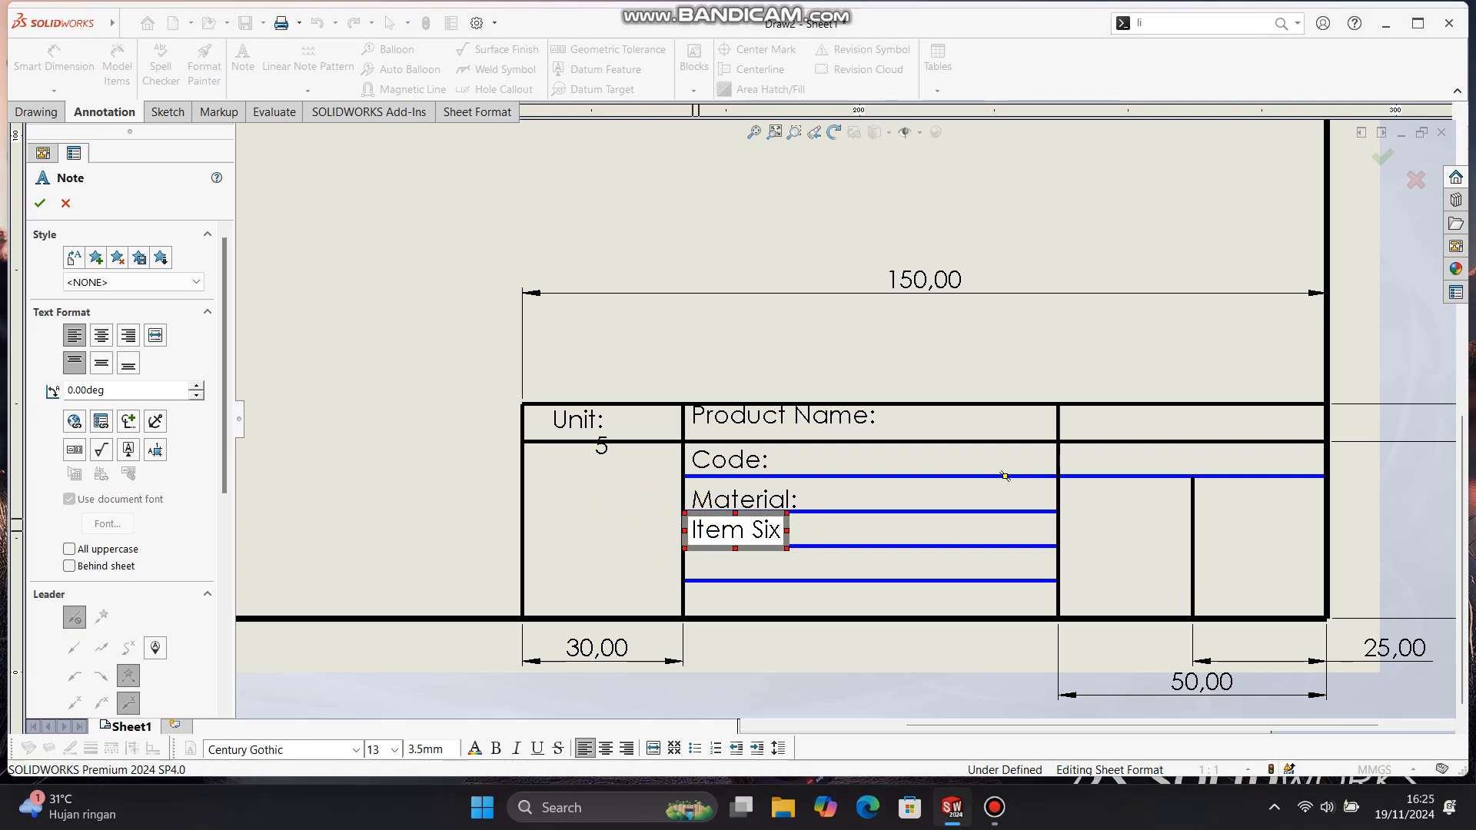
text(e:)
click(696, 564)
key(BackSpace)
text(Customer:)
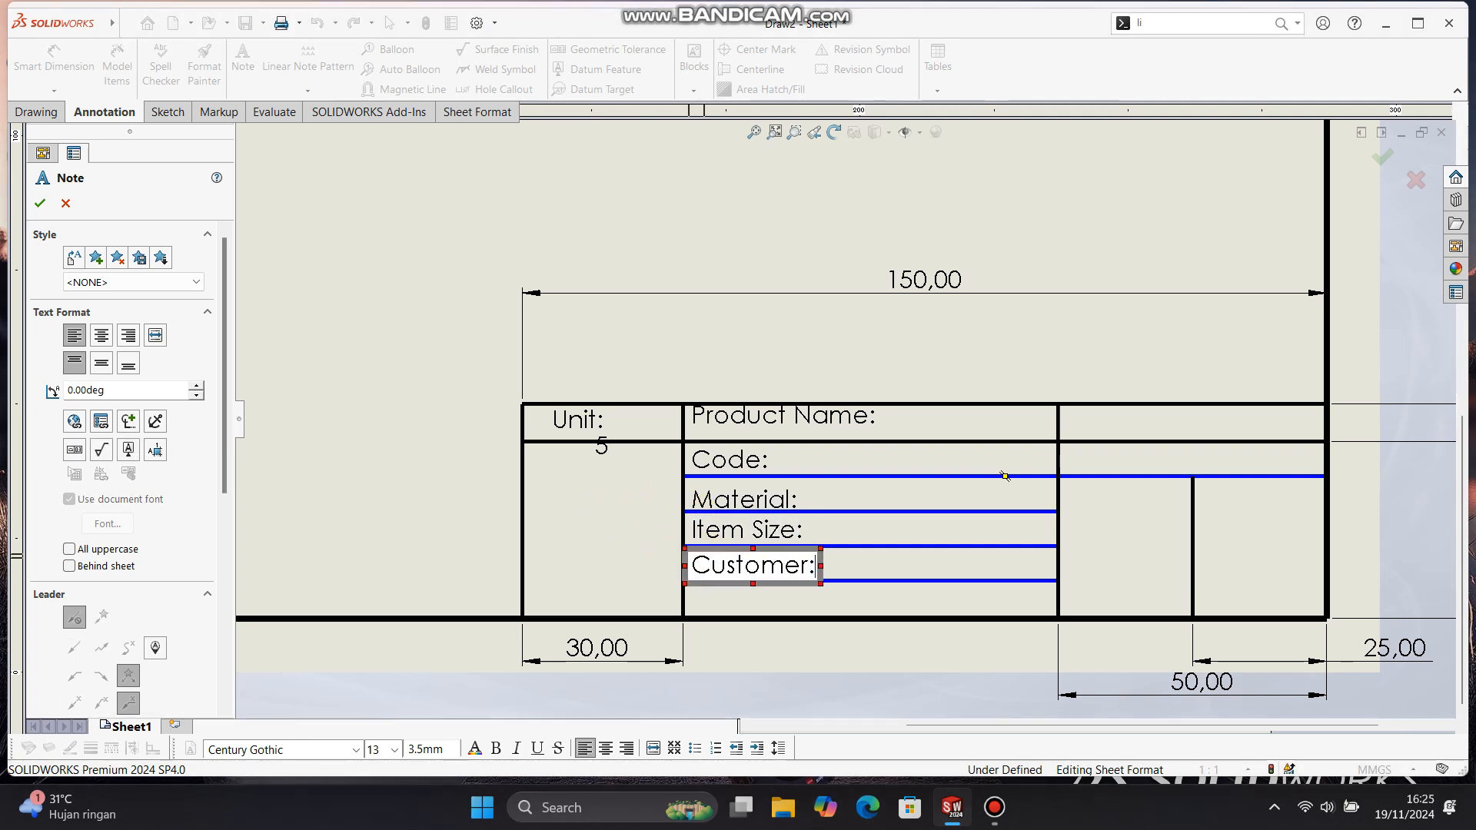
click(696, 599)
key(BackSpace)
text(Drawn By:)
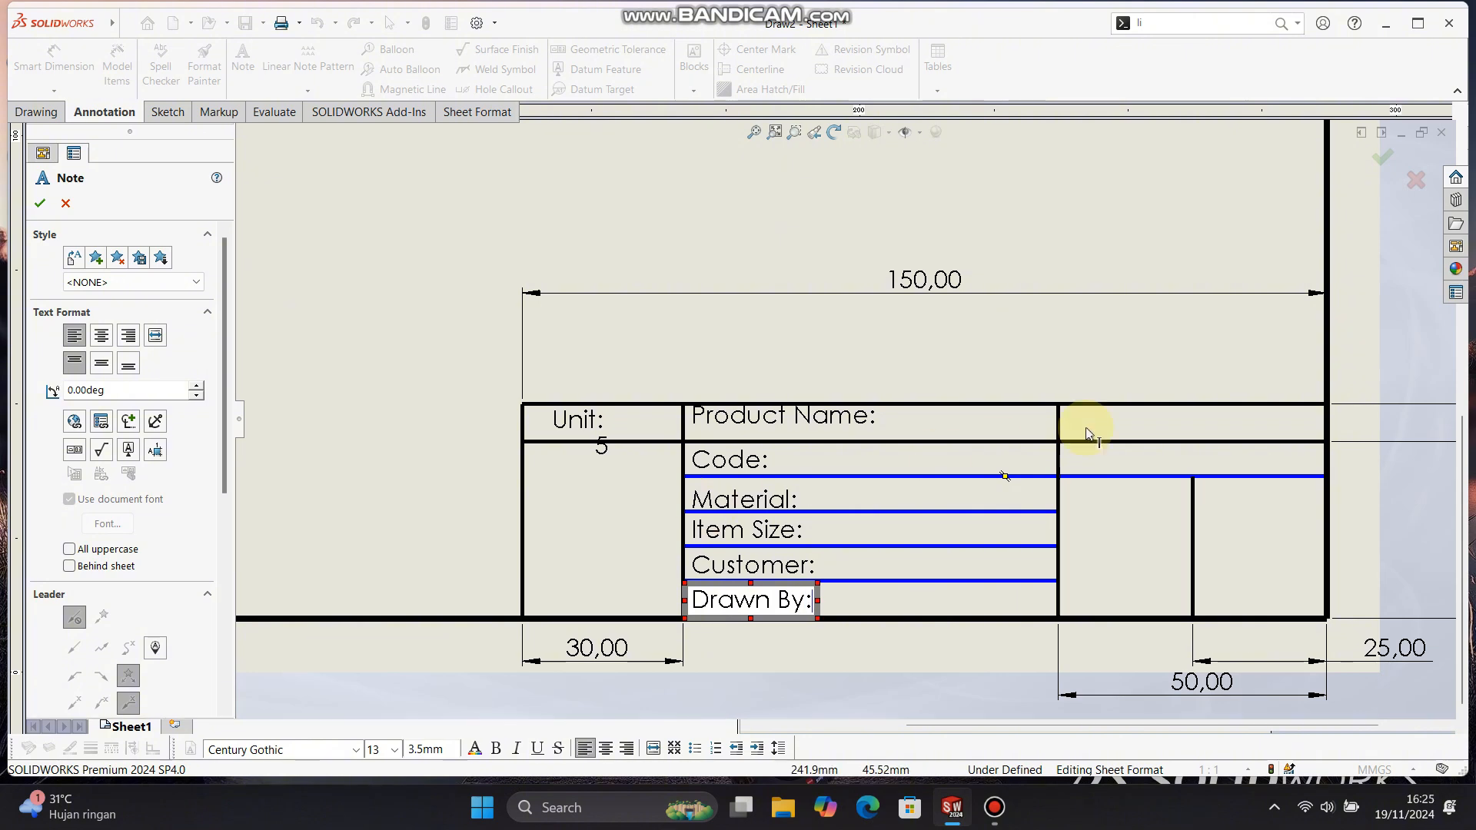
- Add the notes "Date:" and "Revision No:" in the top two rows of the right column
click(1069, 419)
key(BackSpace)
text(Date:)
click(1067, 458)
key(BackSpace)
text(Revision)
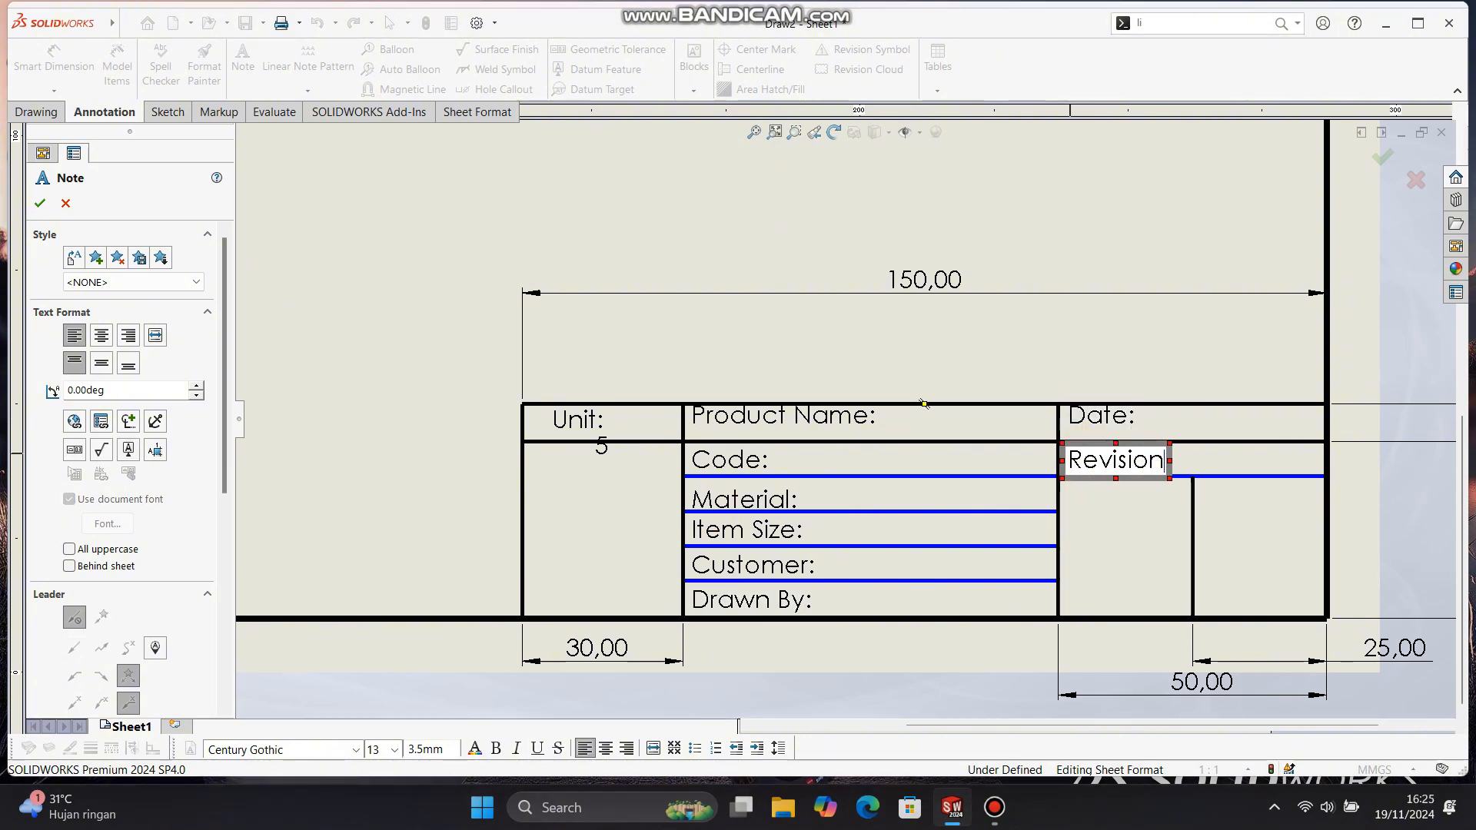
text( Numb)
key(BackSpace)
key(BackSpace)
key(BackSpace)
text(o:)
- Add the notes "Issued By:" and "Approved:" in the two lower cells of the right column
click(1068, 498)
key(BackSpace)
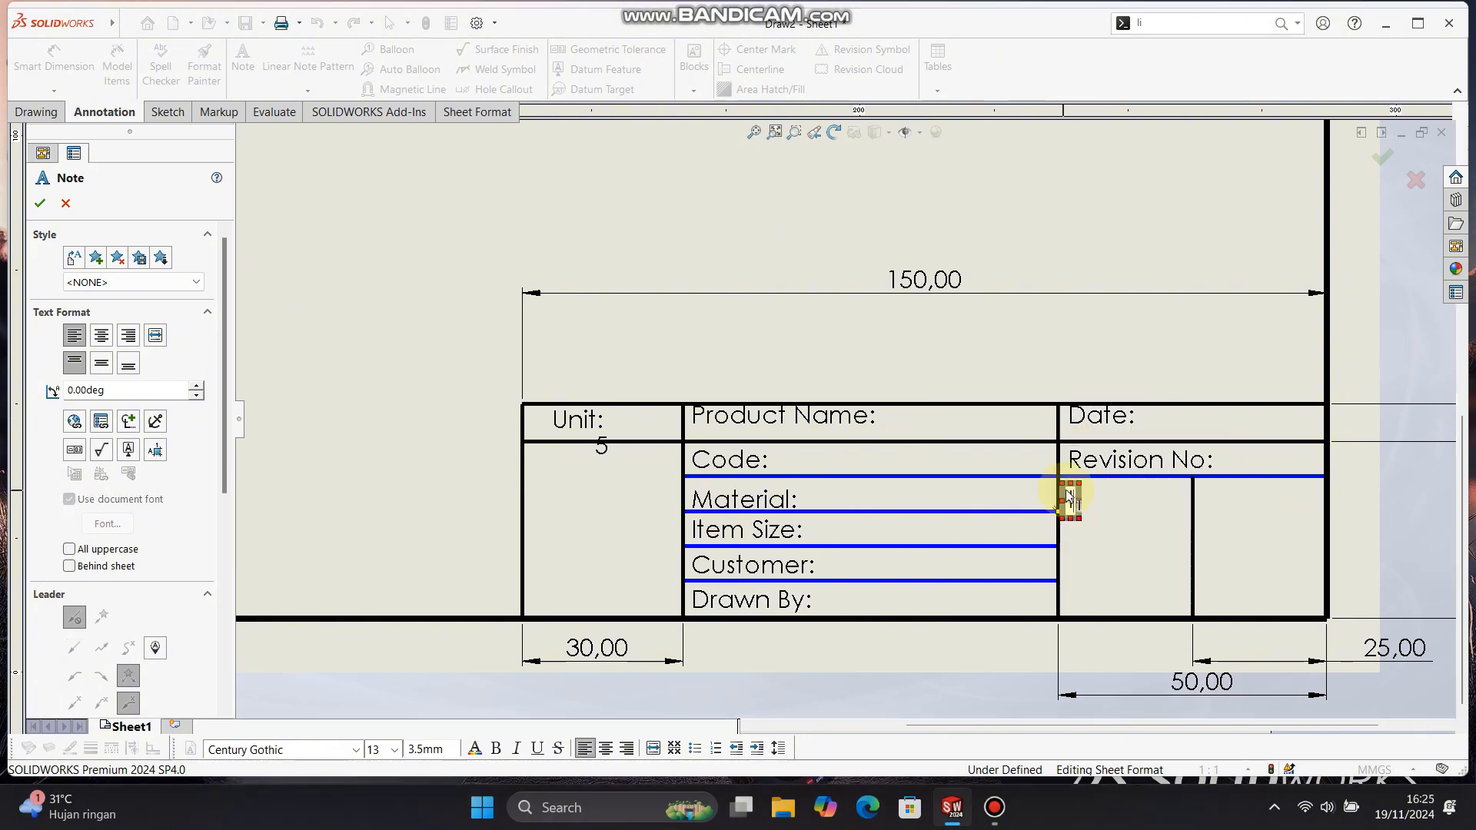
text(Issued By:)
click(1198, 498)
key(BackSpace)
text(Approved:)
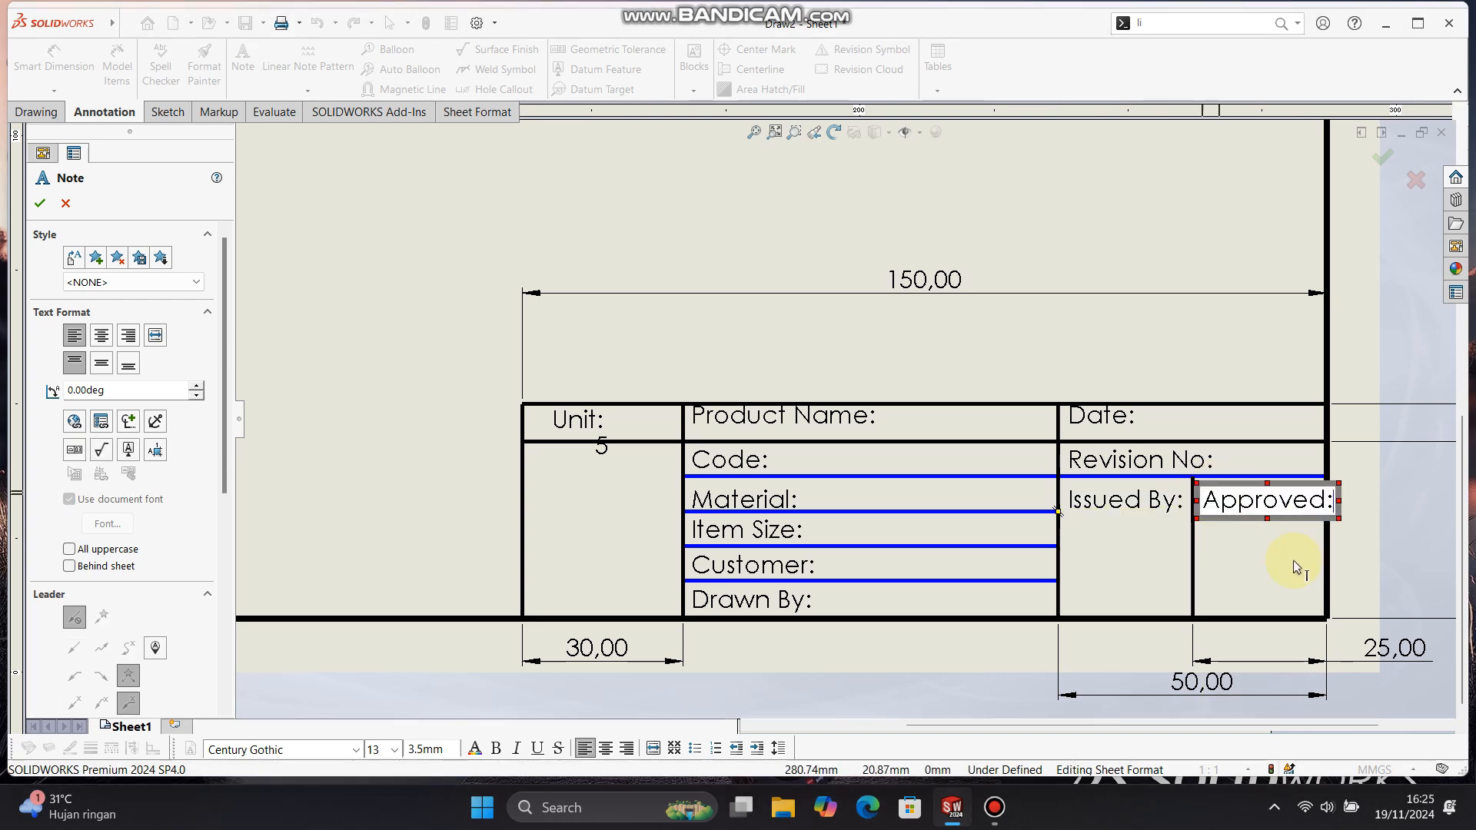
key(Escape)
- Set the font size of all title block notes to 12
drag(454, 362, 1394, 628)
click(393, 749)
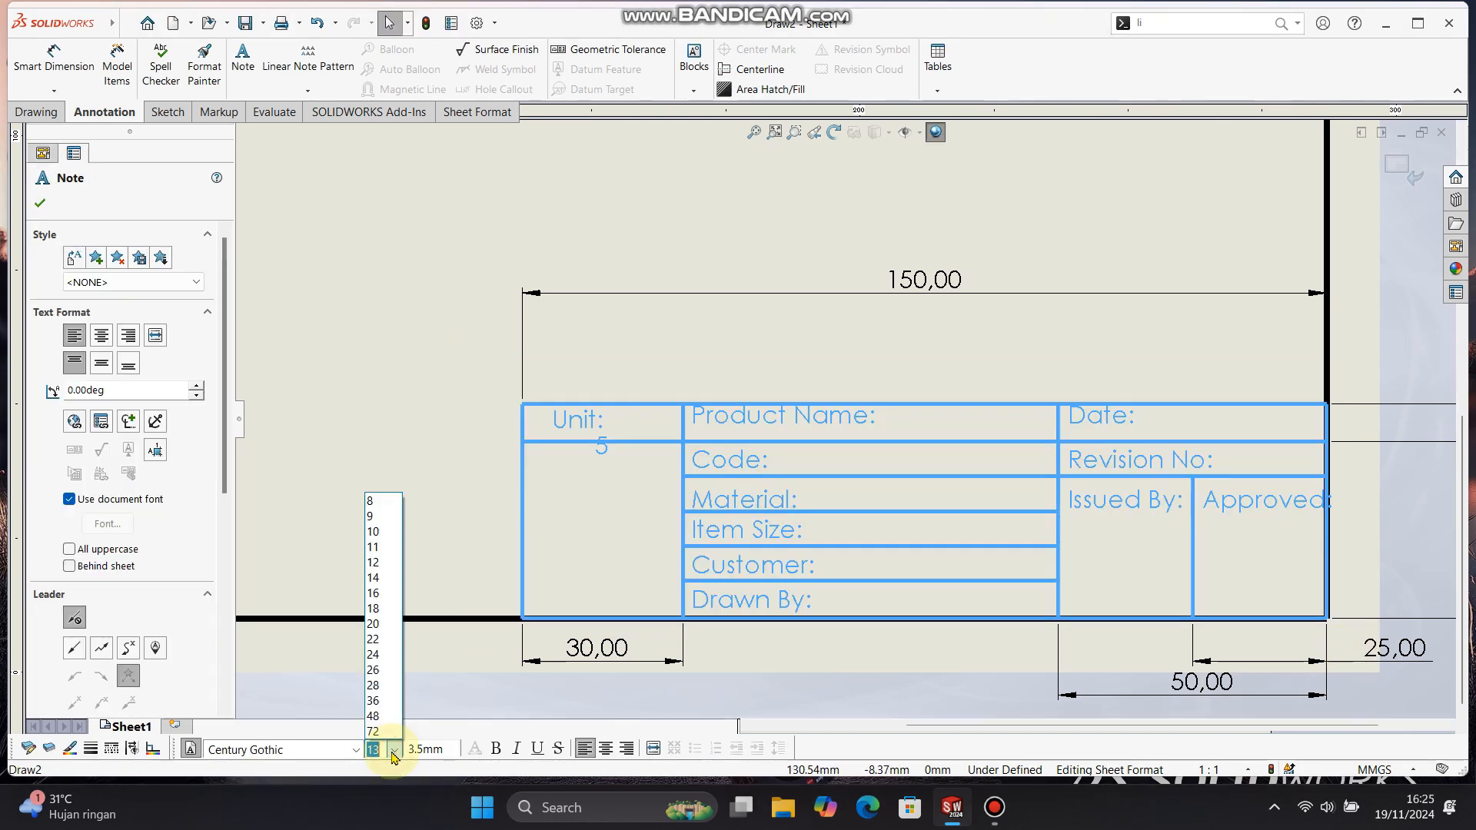
click(373, 562)
key(Escape)
- Reposition the Product Name, Material, Date, Issued By and Approved notes so they sit neatly inside their title block cells
click(739, 416)
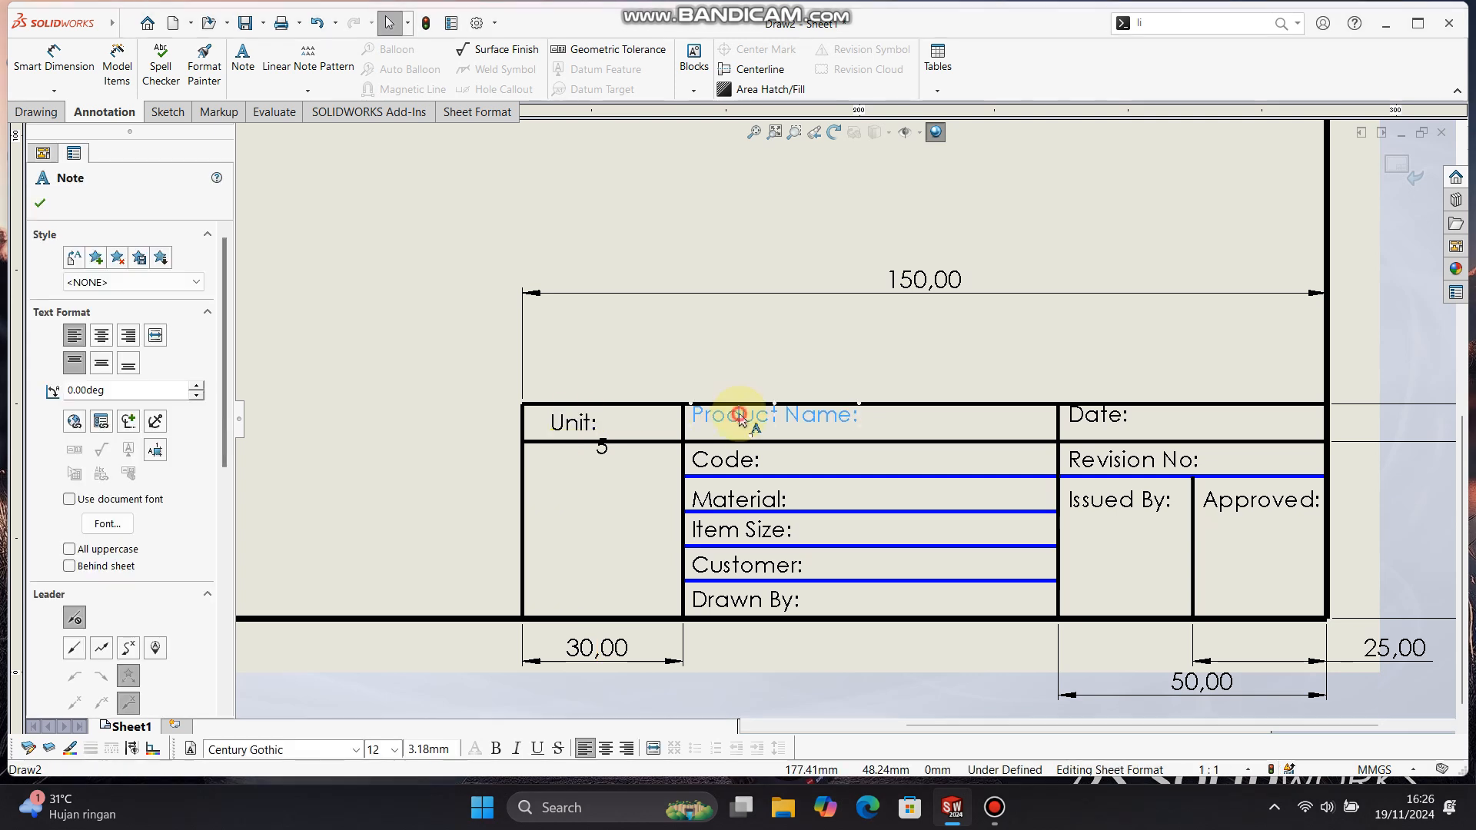
drag(739, 416, 739, 425)
mouse_move(754, 500)
mouse_down()
mouse_move(641, 495)
mouse_move(744, 492)
mouse_up()
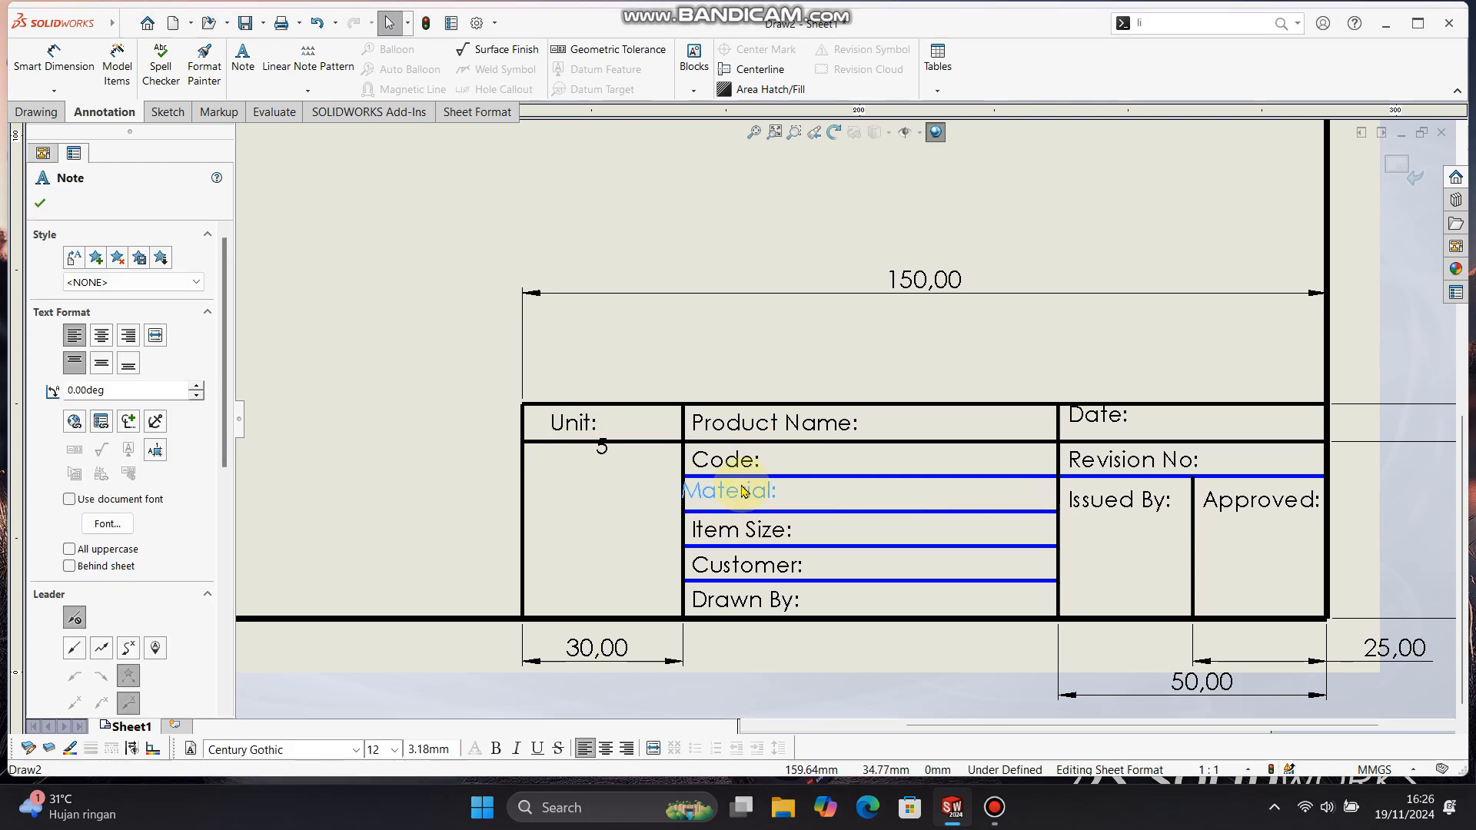
scroll(748, 487, down, 2)
scroll(1028, 404, up, 1)
drag(1240, 368, 1238, 379)
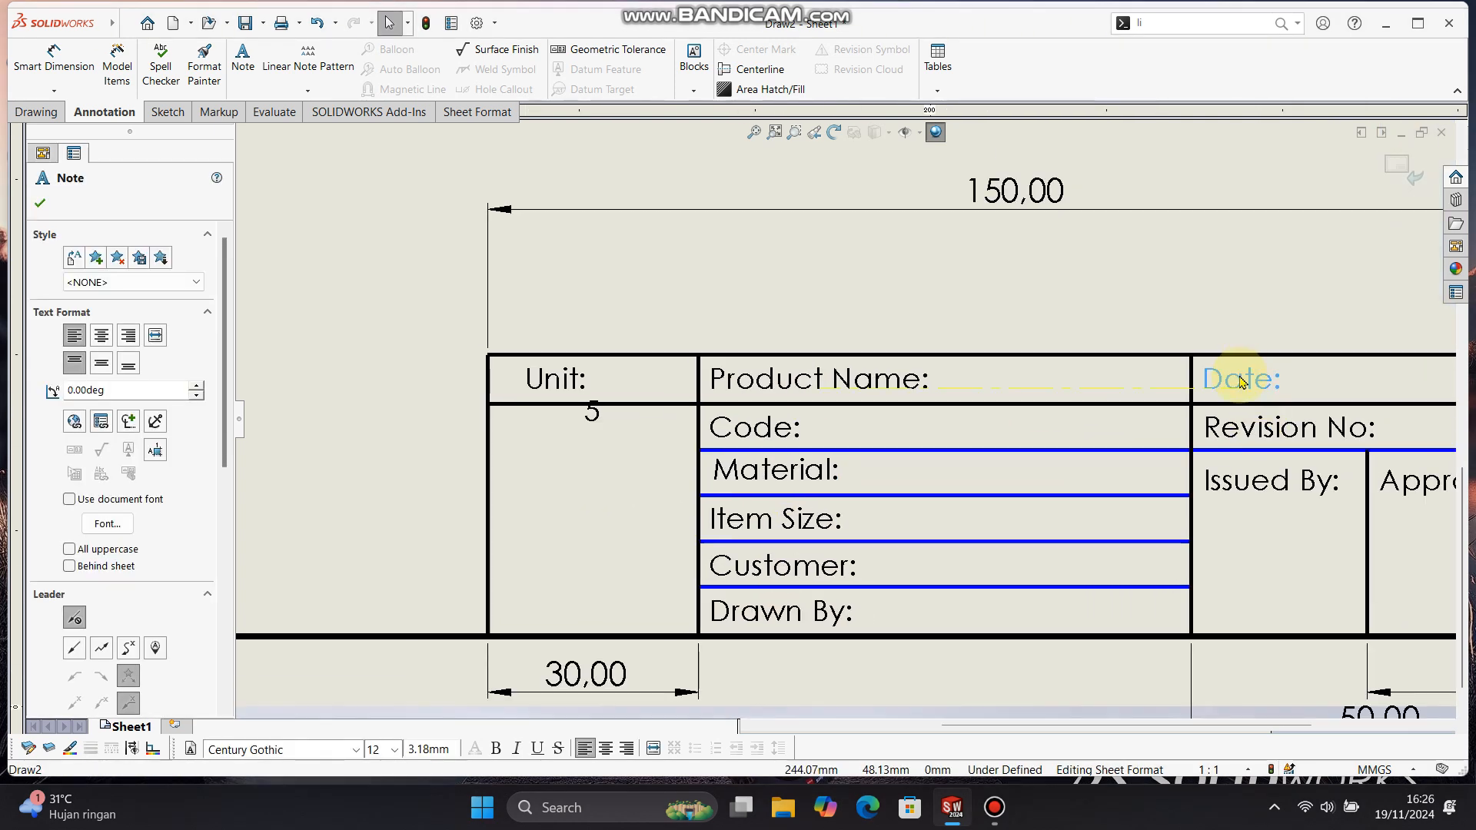
click(1276, 476)
scroll(1199, 454, up, 2)
scroll(1130, 439, down, 2)
click(1096, 435)
scroll(1099, 453, up, 2)
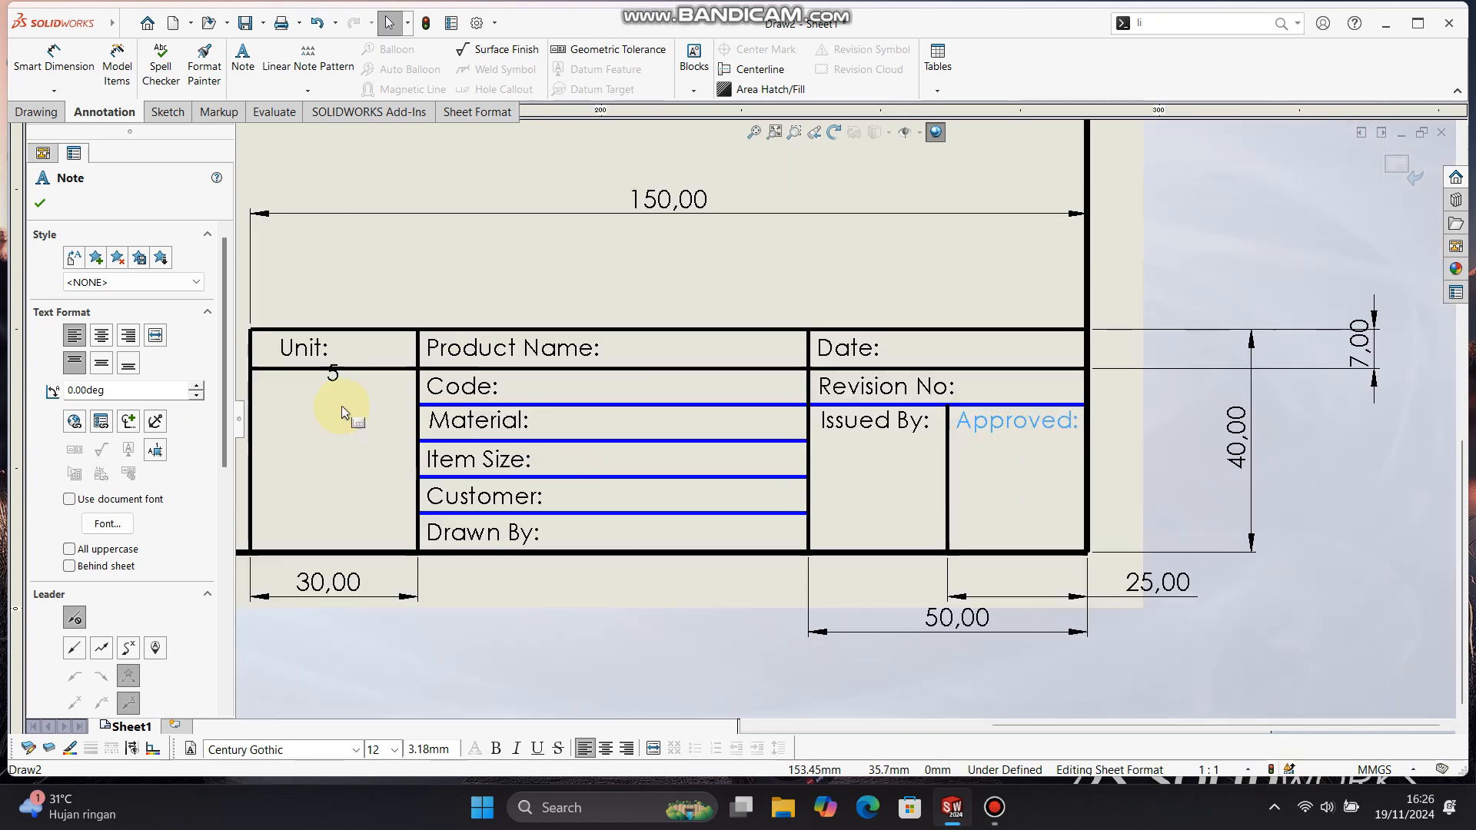
- Hide all the sketch dimensions around the title block
scroll(493, 432, up, 1)
click(588, 280)
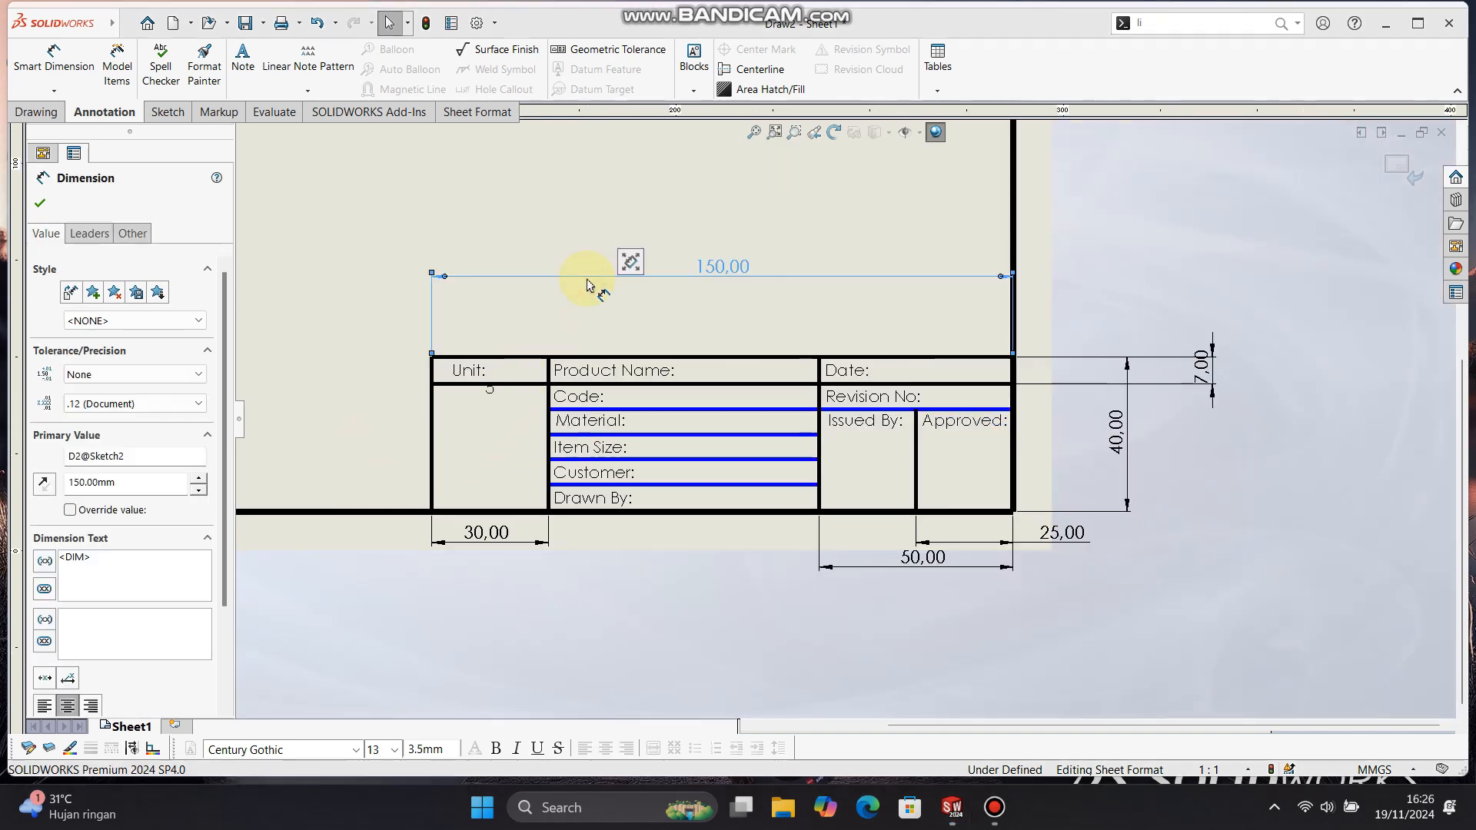
ctrl+click(1127, 387)
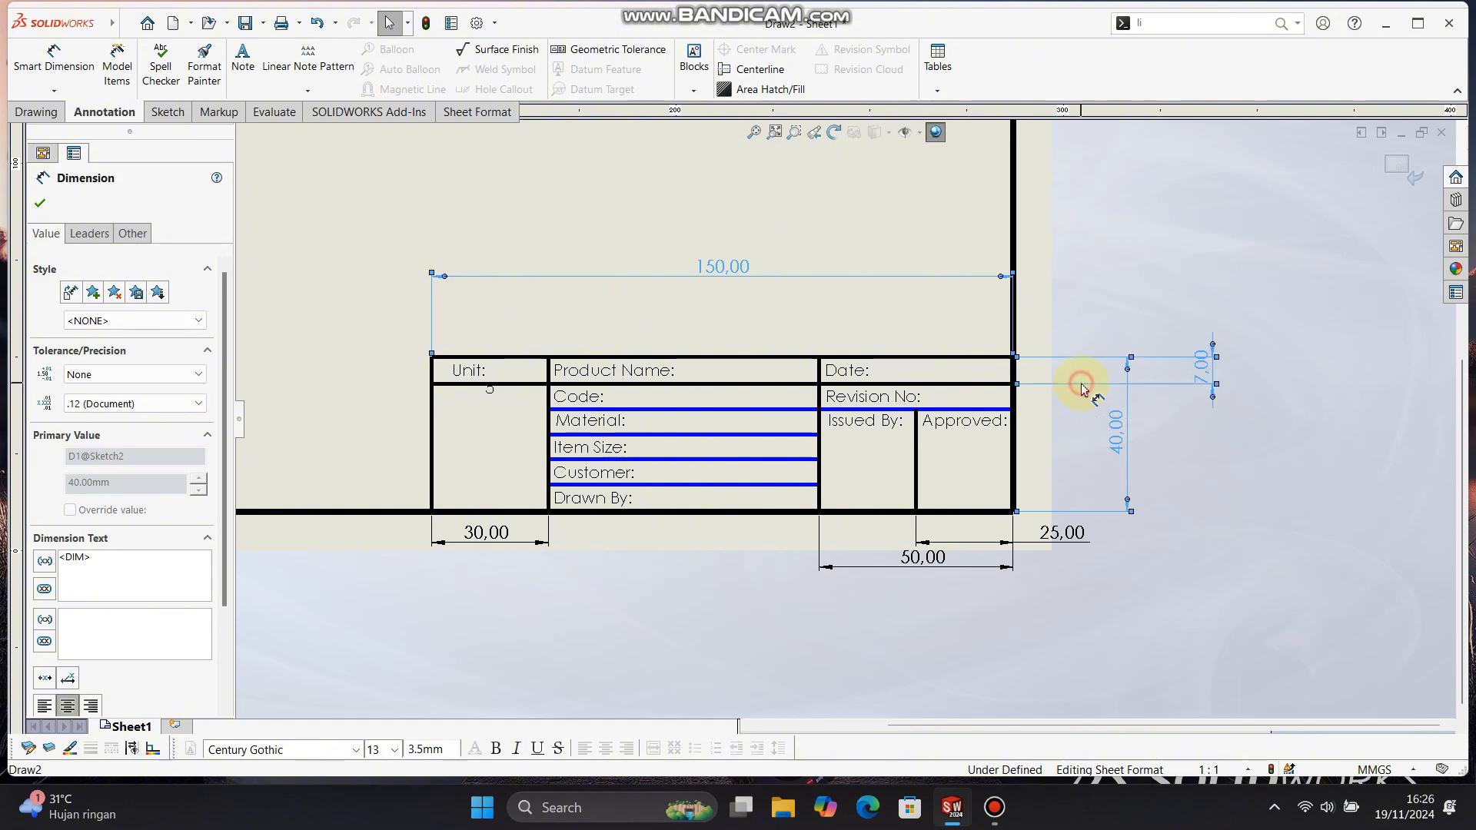
ctrl+click(1014, 538)
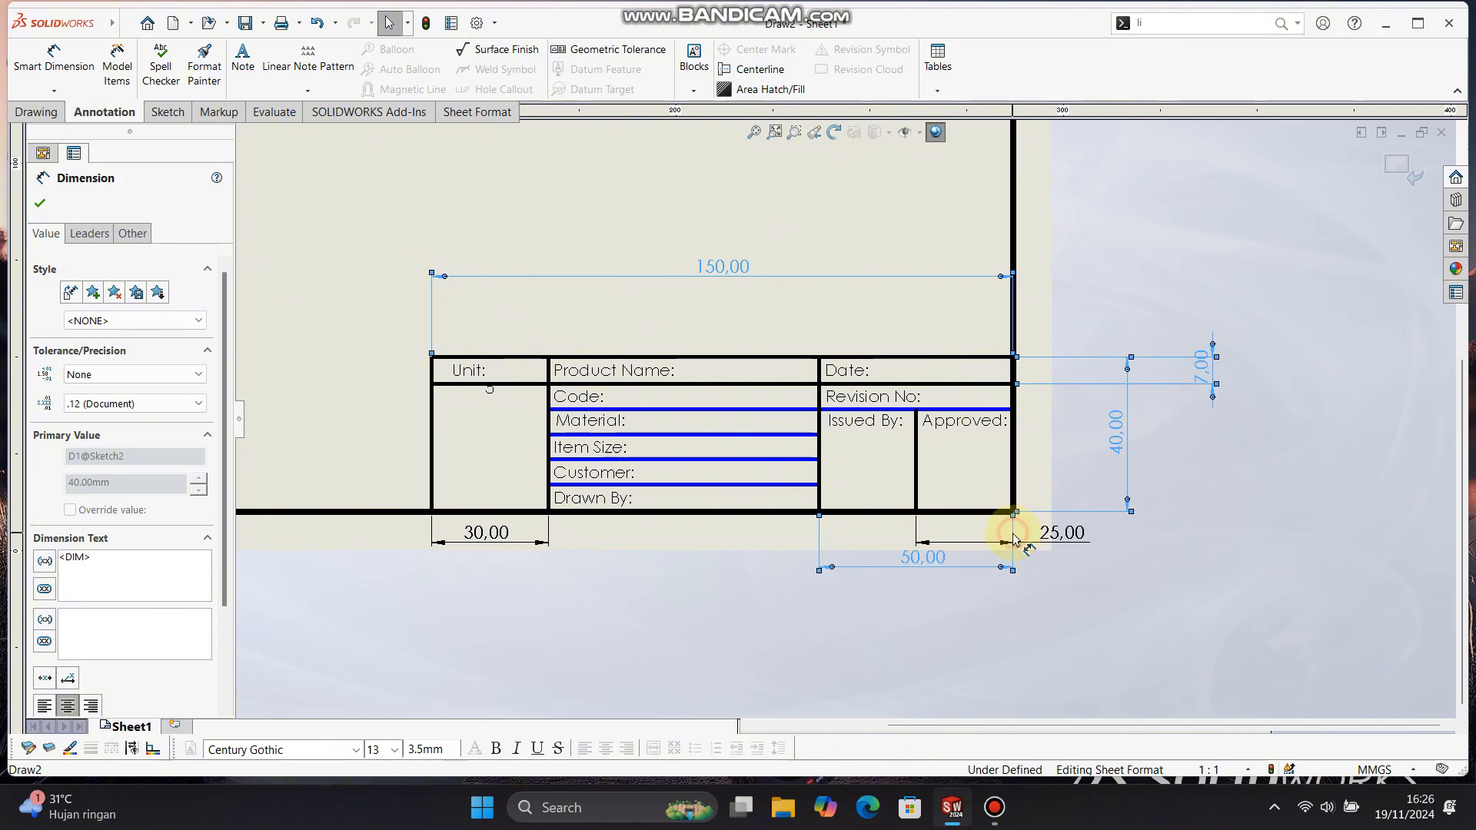
ctrl+click(547, 541)
right_click(540, 539)
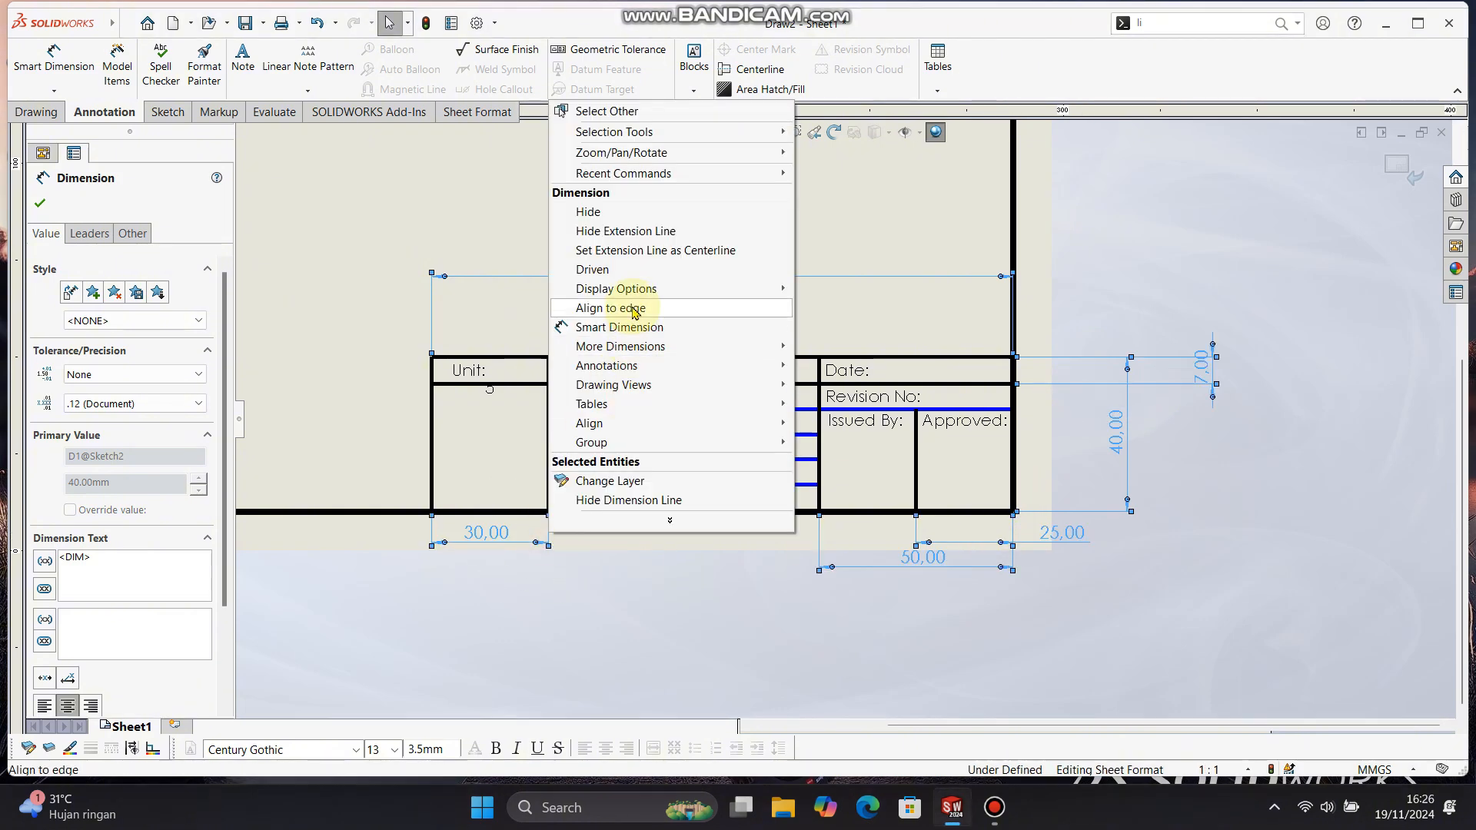
click(592, 213)
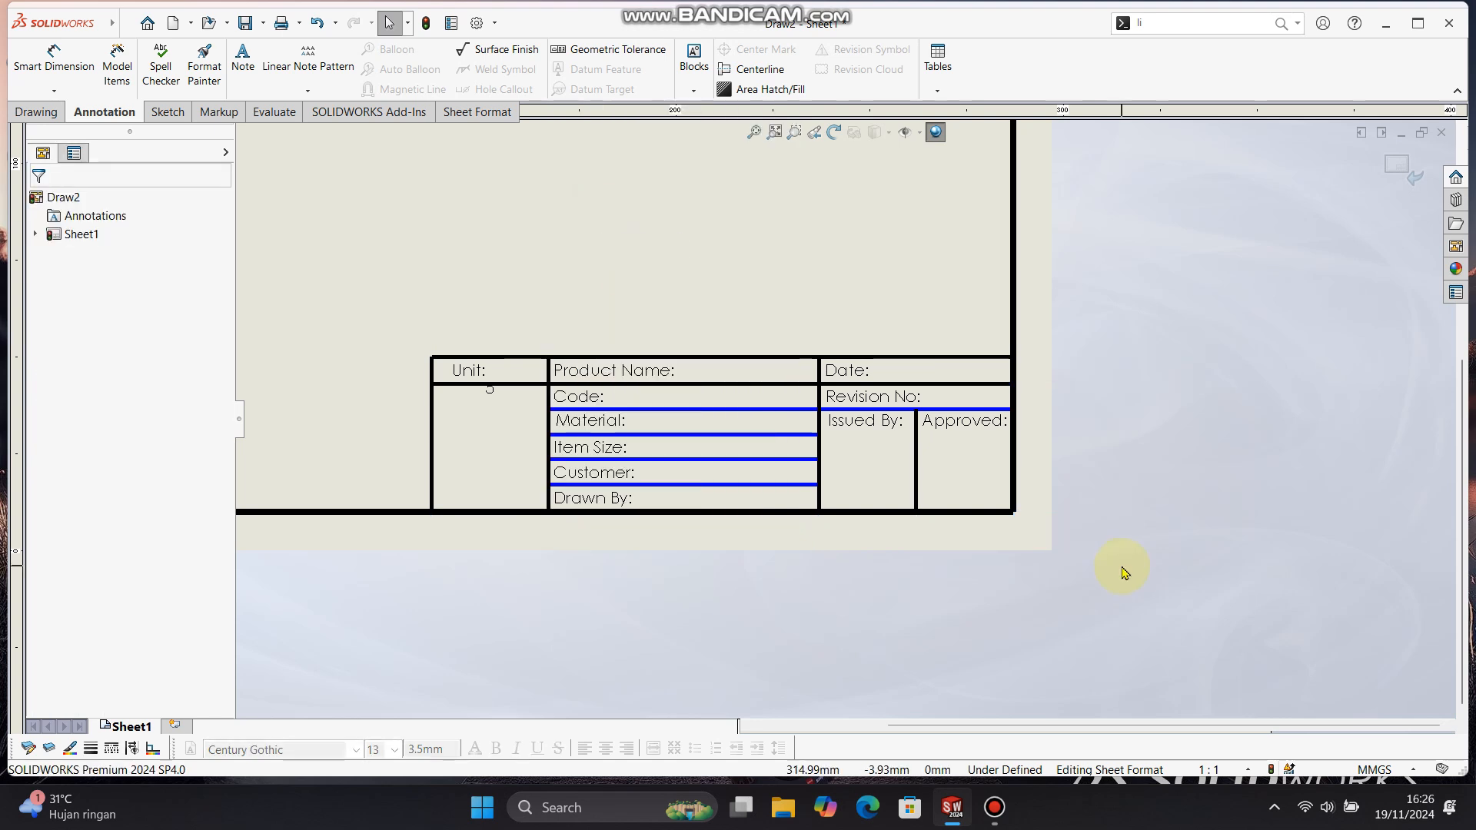
- Exit sheet format editing and return to the drawing sheet
scroll(1122, 575, up, 1)
scroll(1077, 516, down, 1)
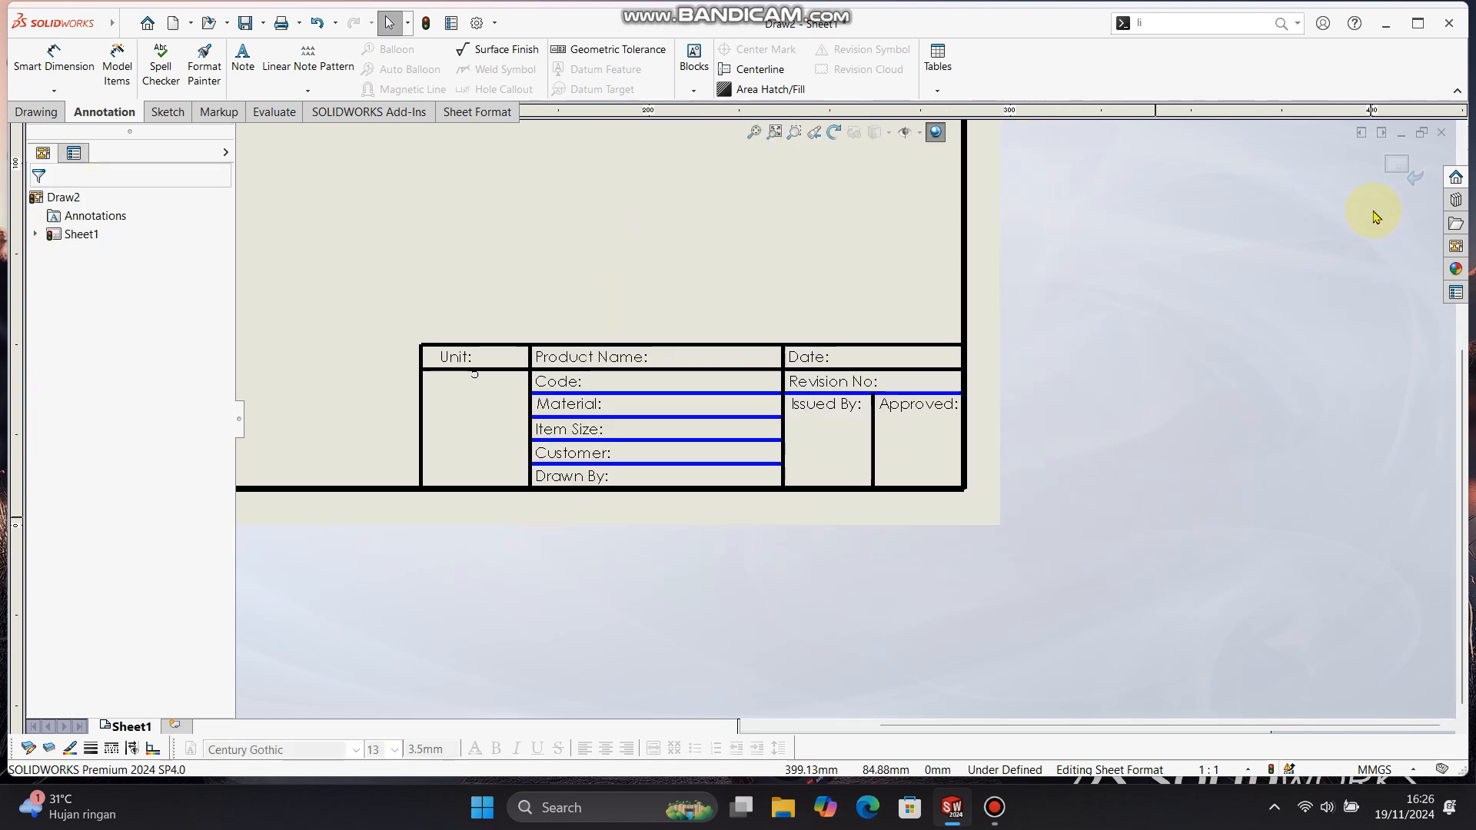
click(1394, 170)
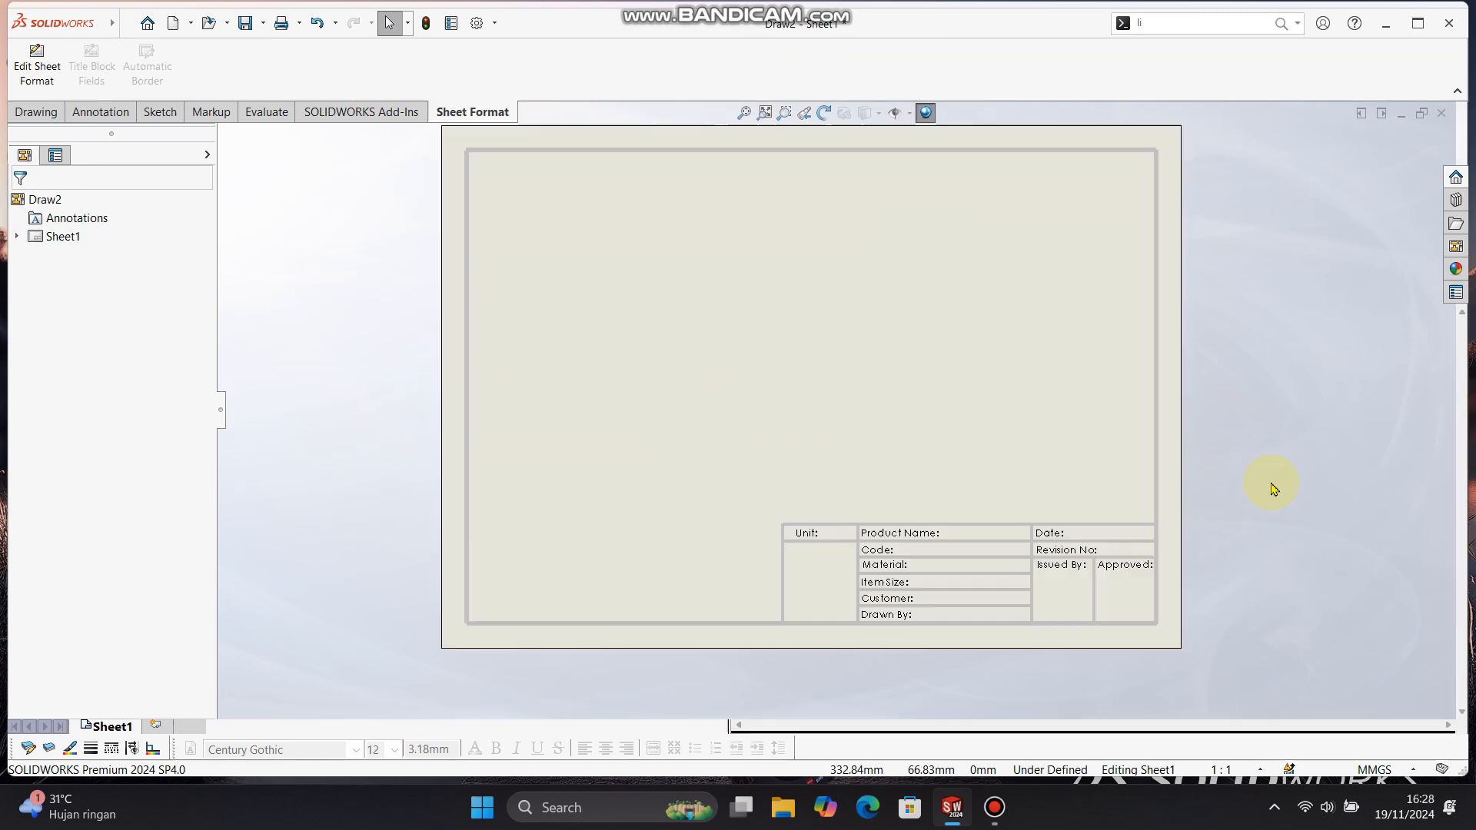
- Create a new part document from the welcome window
click(1456, 180)
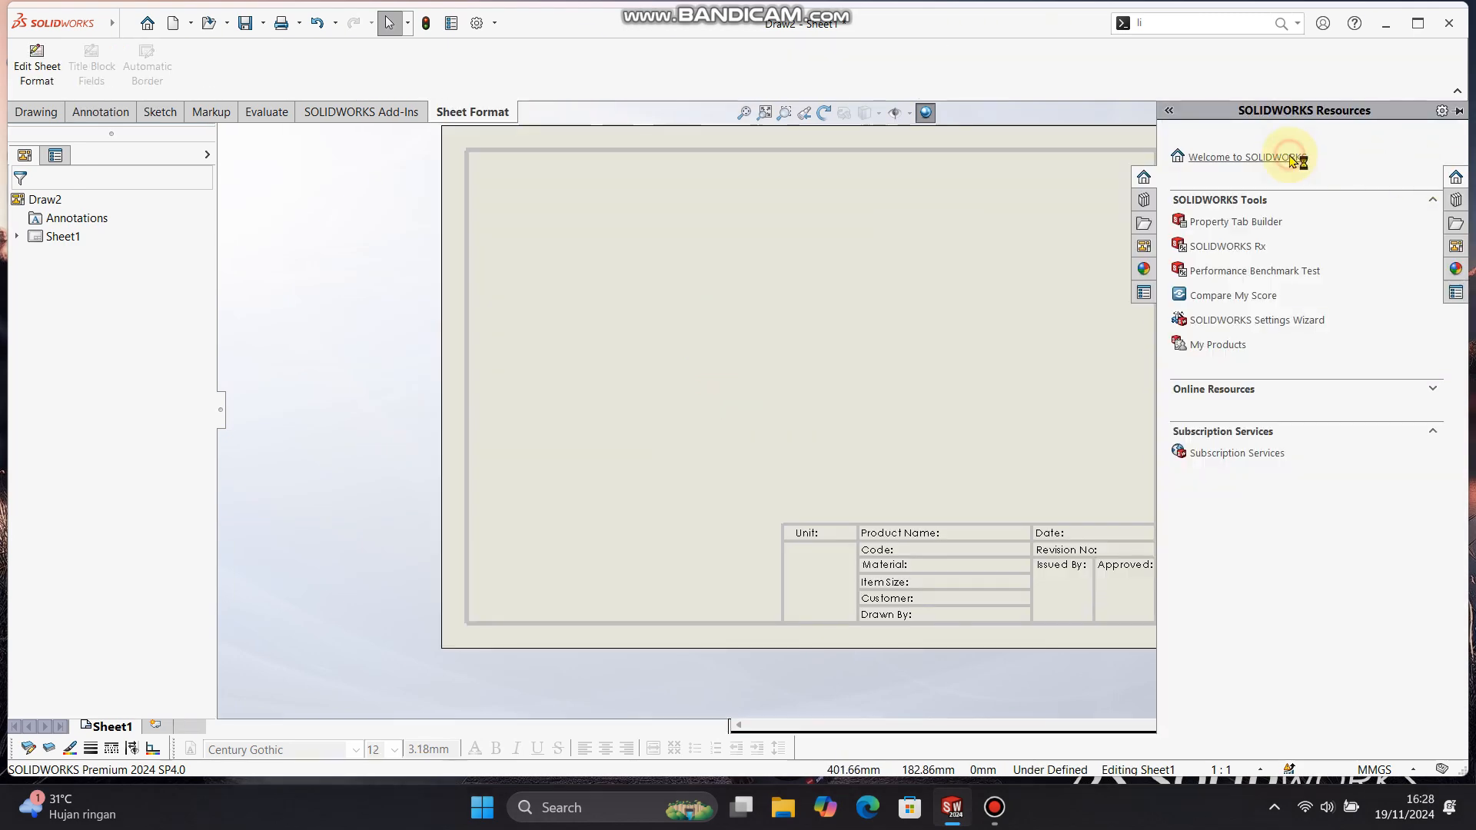
click(1212, 155)
click(344, 197)
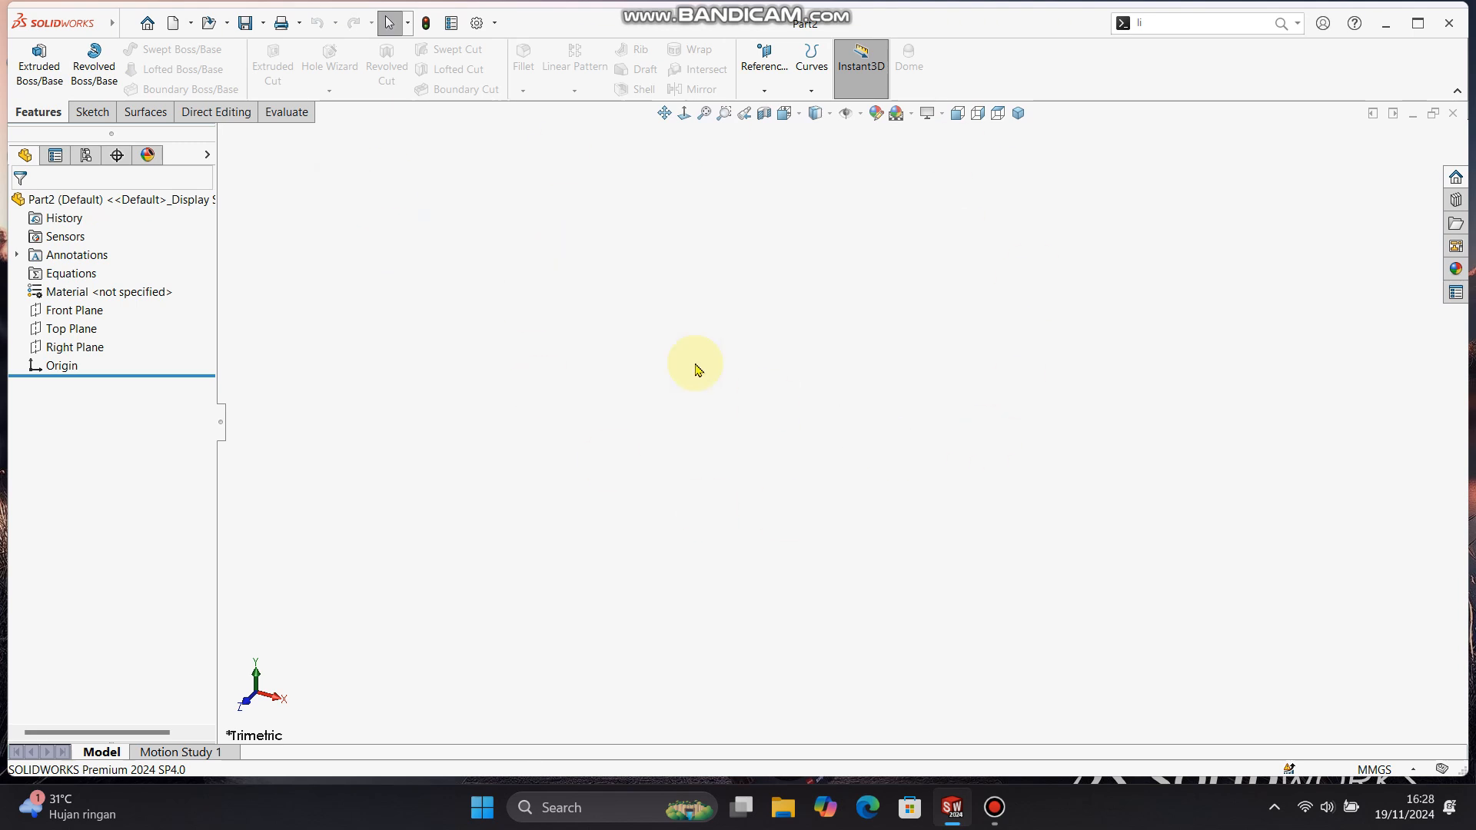
- Add a custom file property named Material to the part, linked to the SW-Material value
click(450, 26)
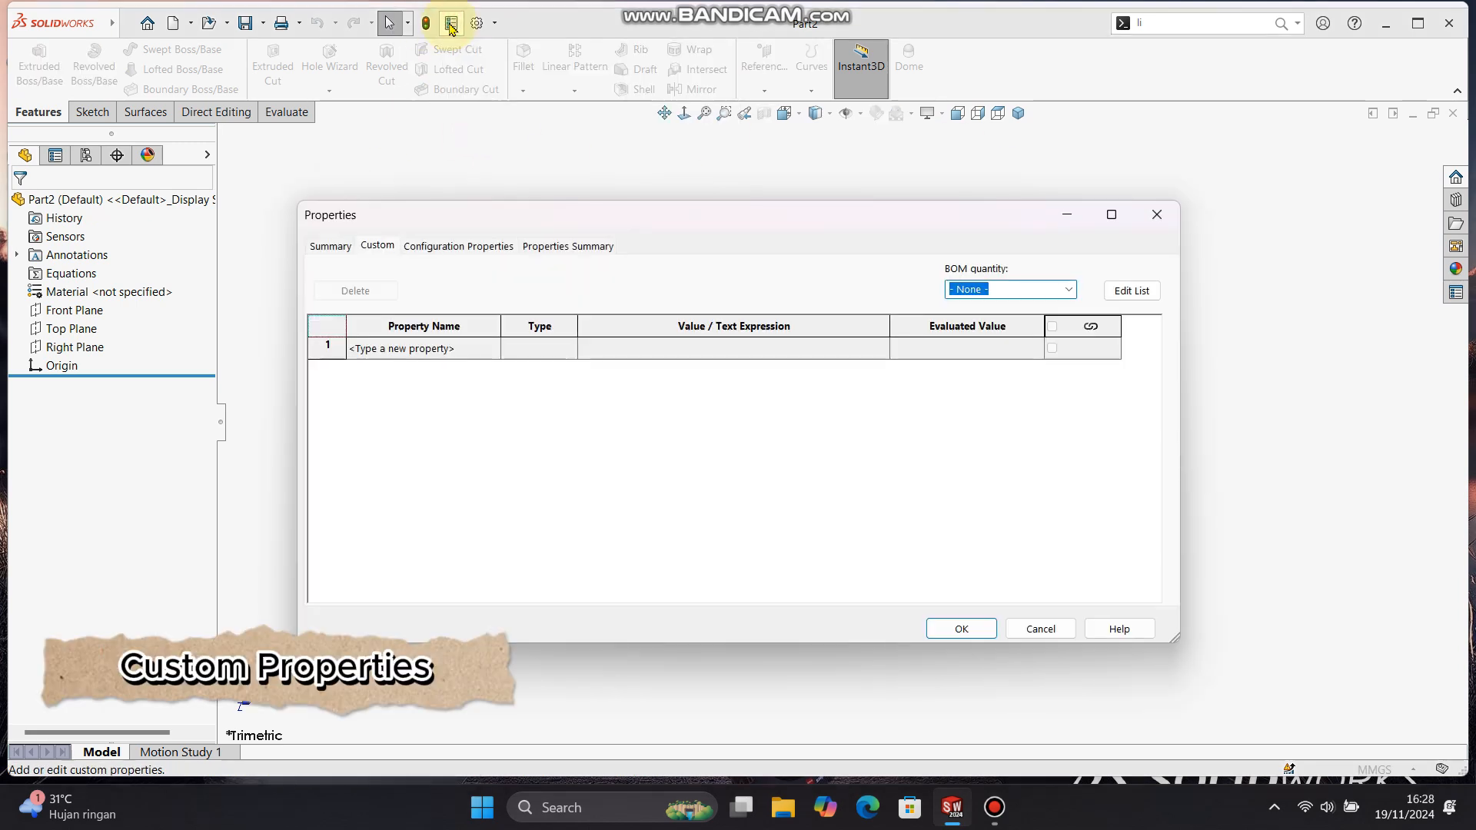
click(466, 349)
click(493, 349)
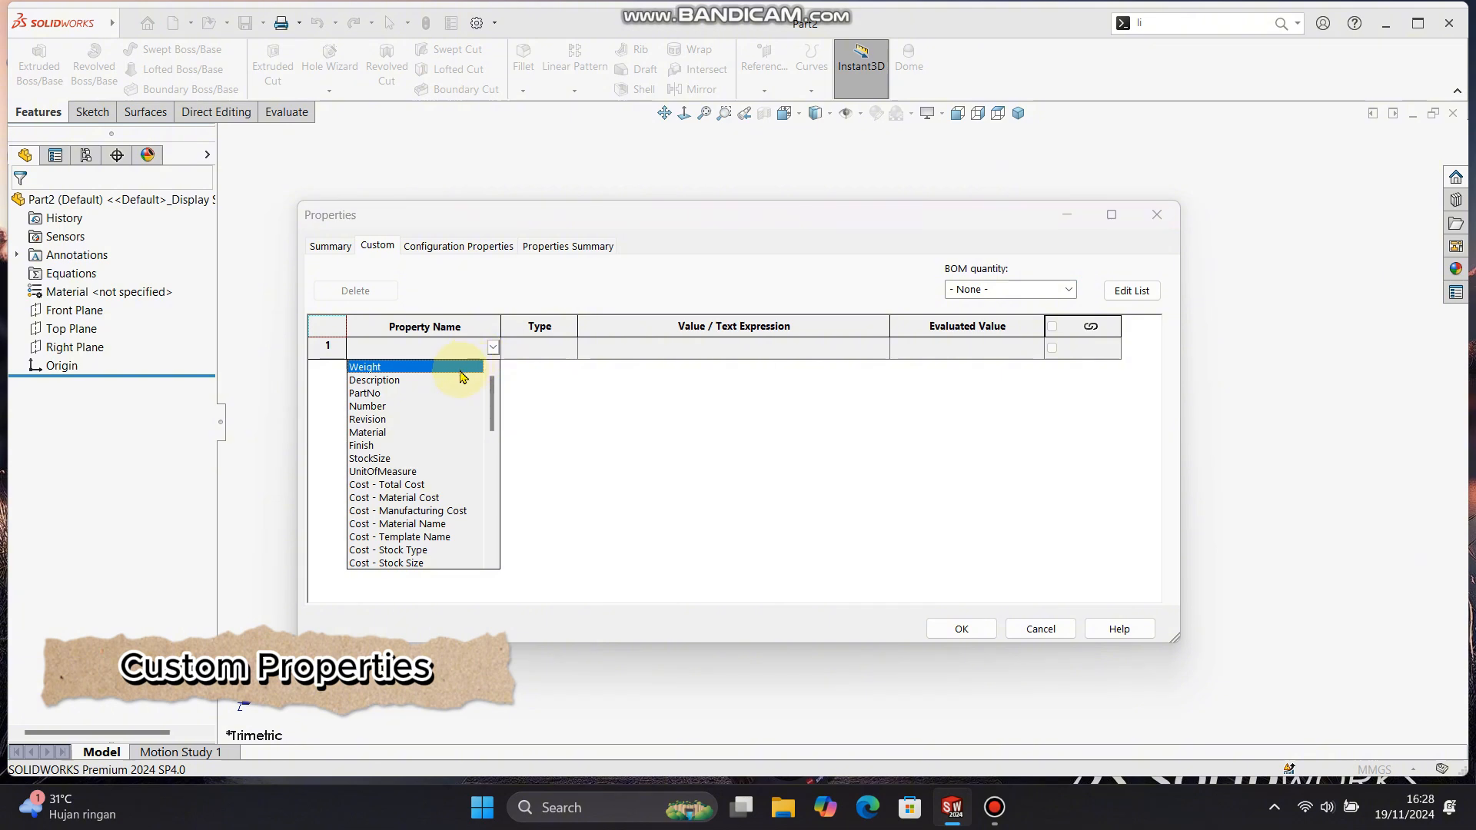
click(407, 434)
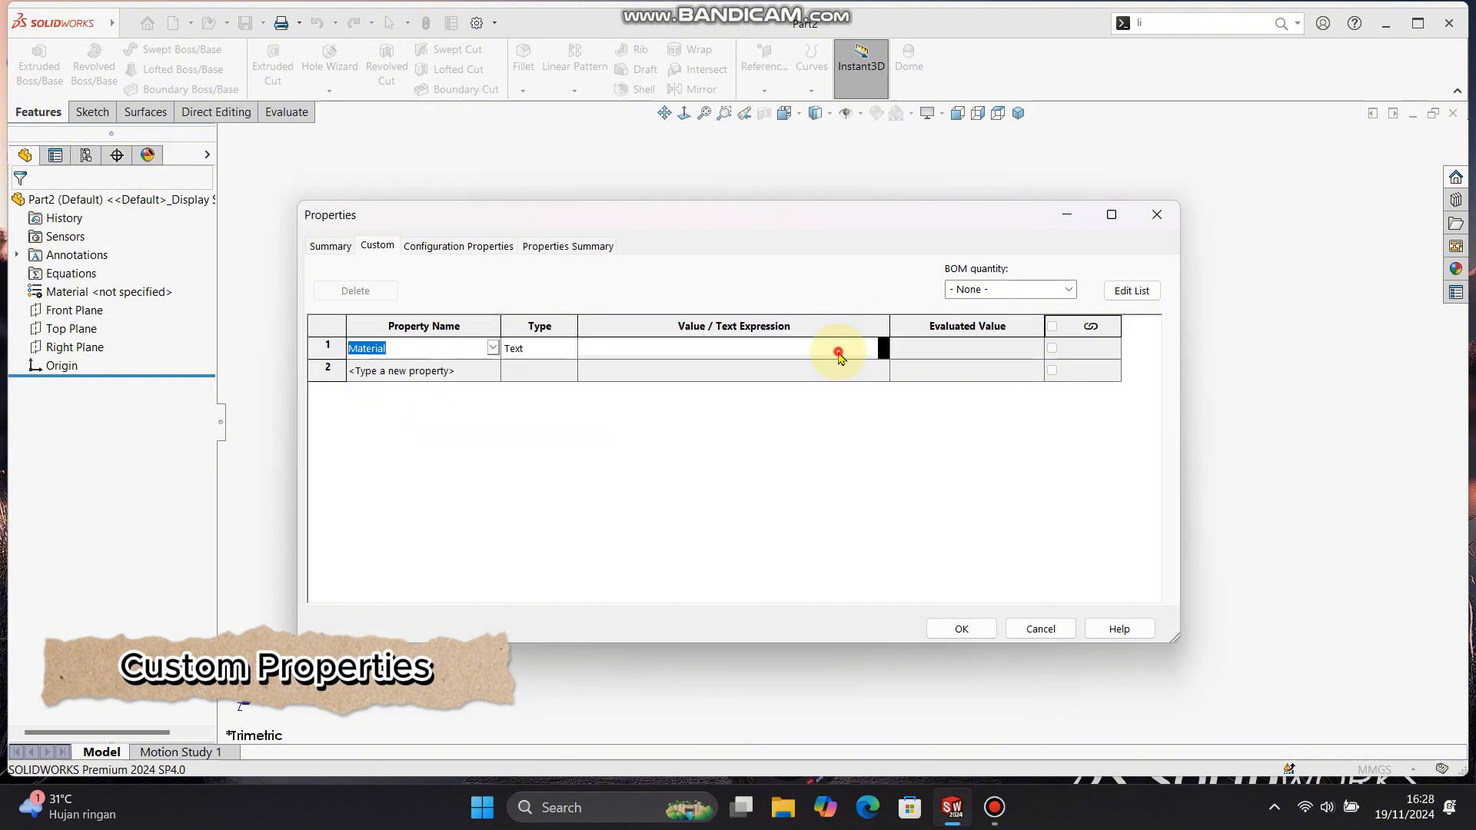
click(883, 350)
mouse_move(846, 367)
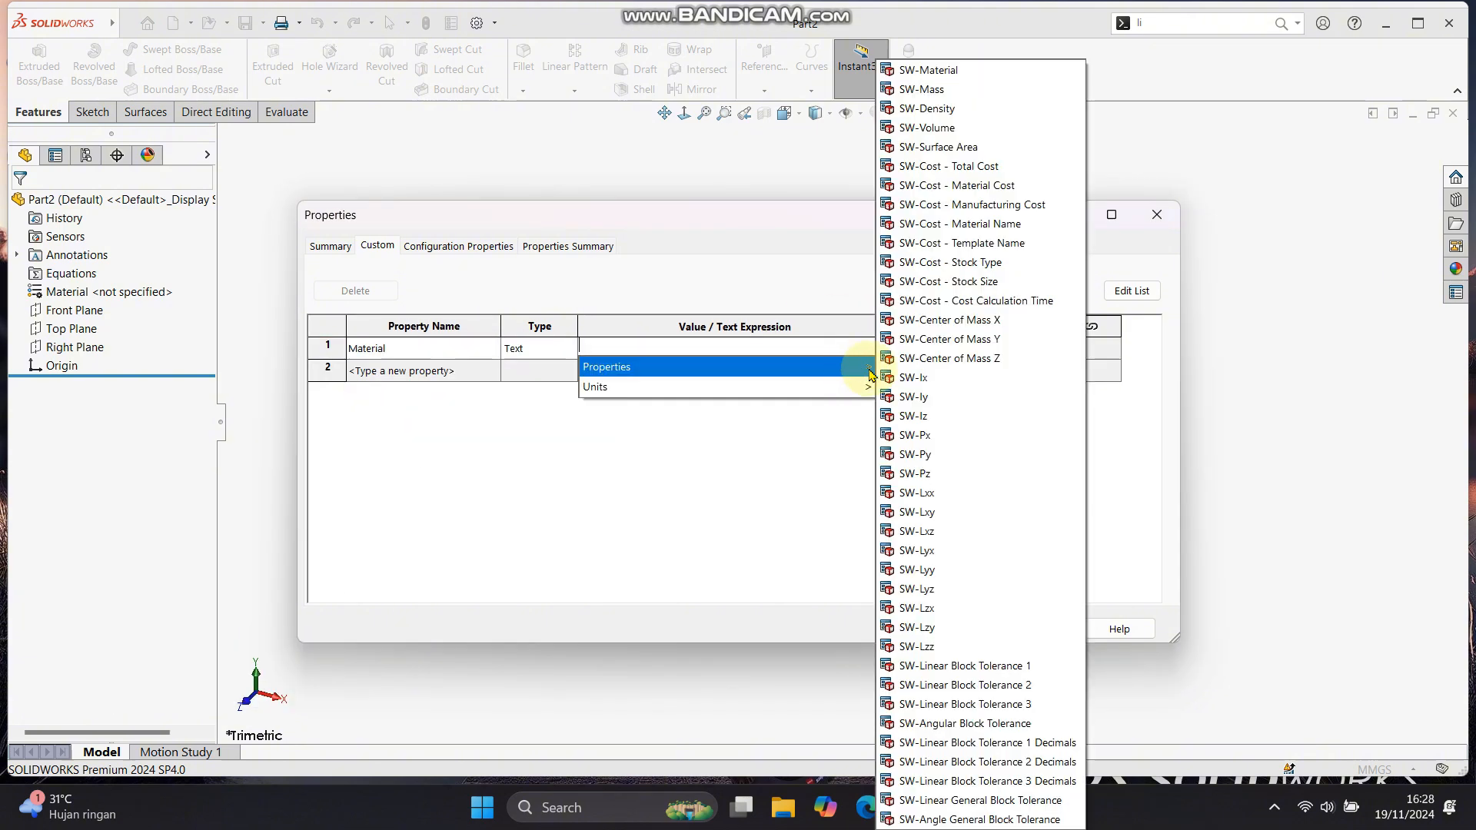
click(953, 71)
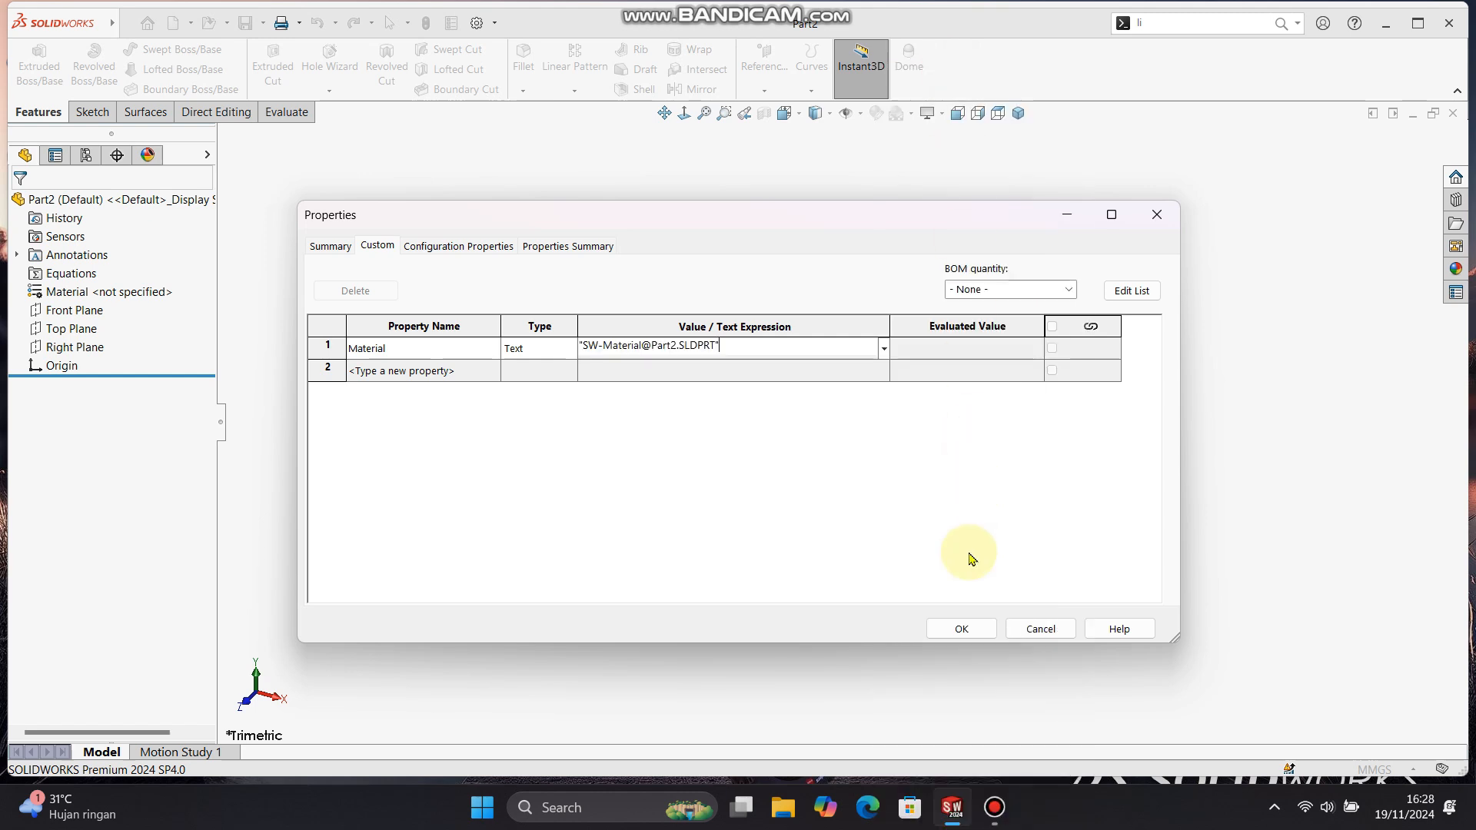
click(957, 624)
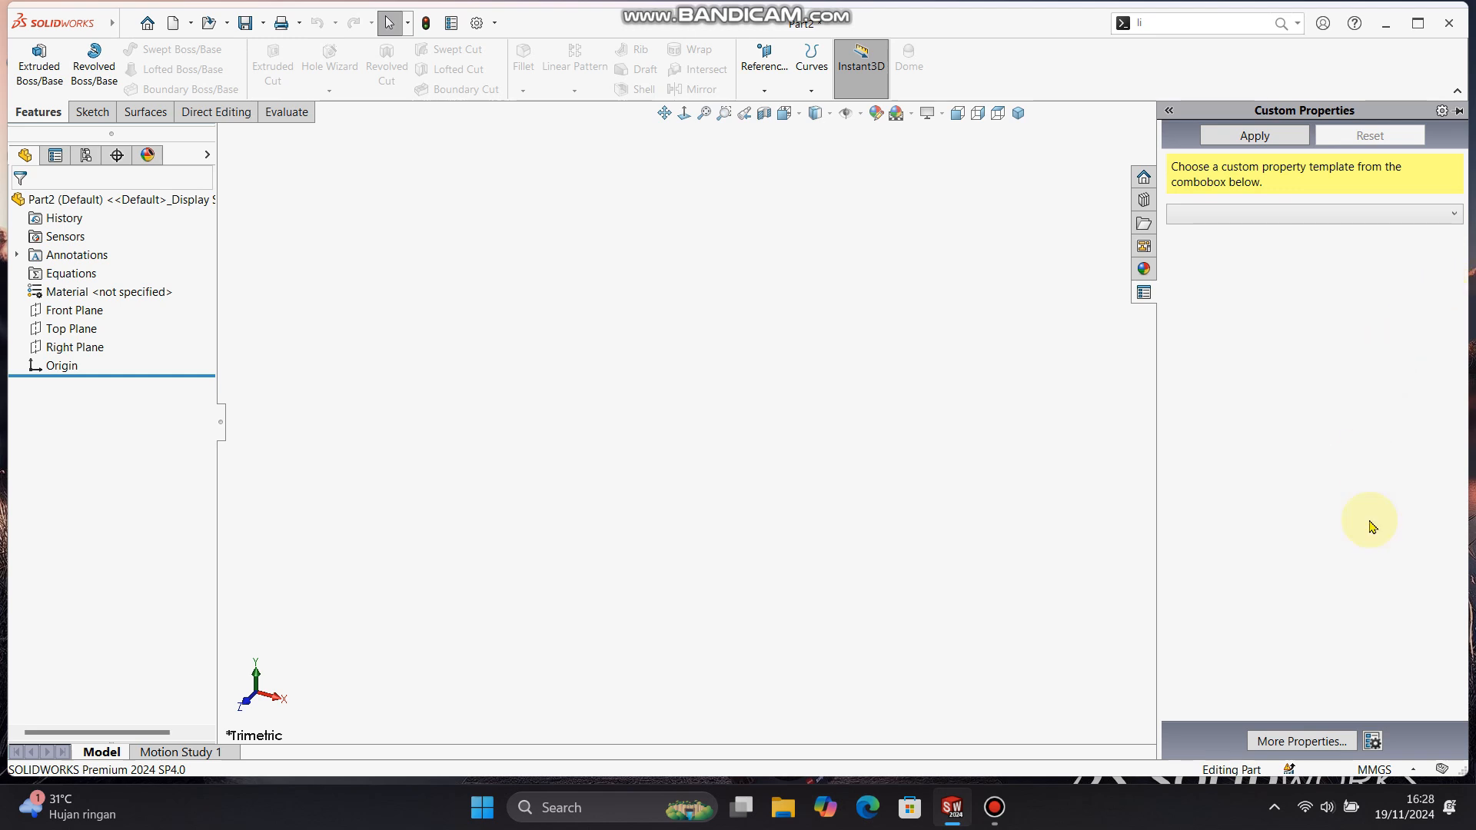
- Open the Property Tab Builder from the custom properties template options
click(1373, 740)
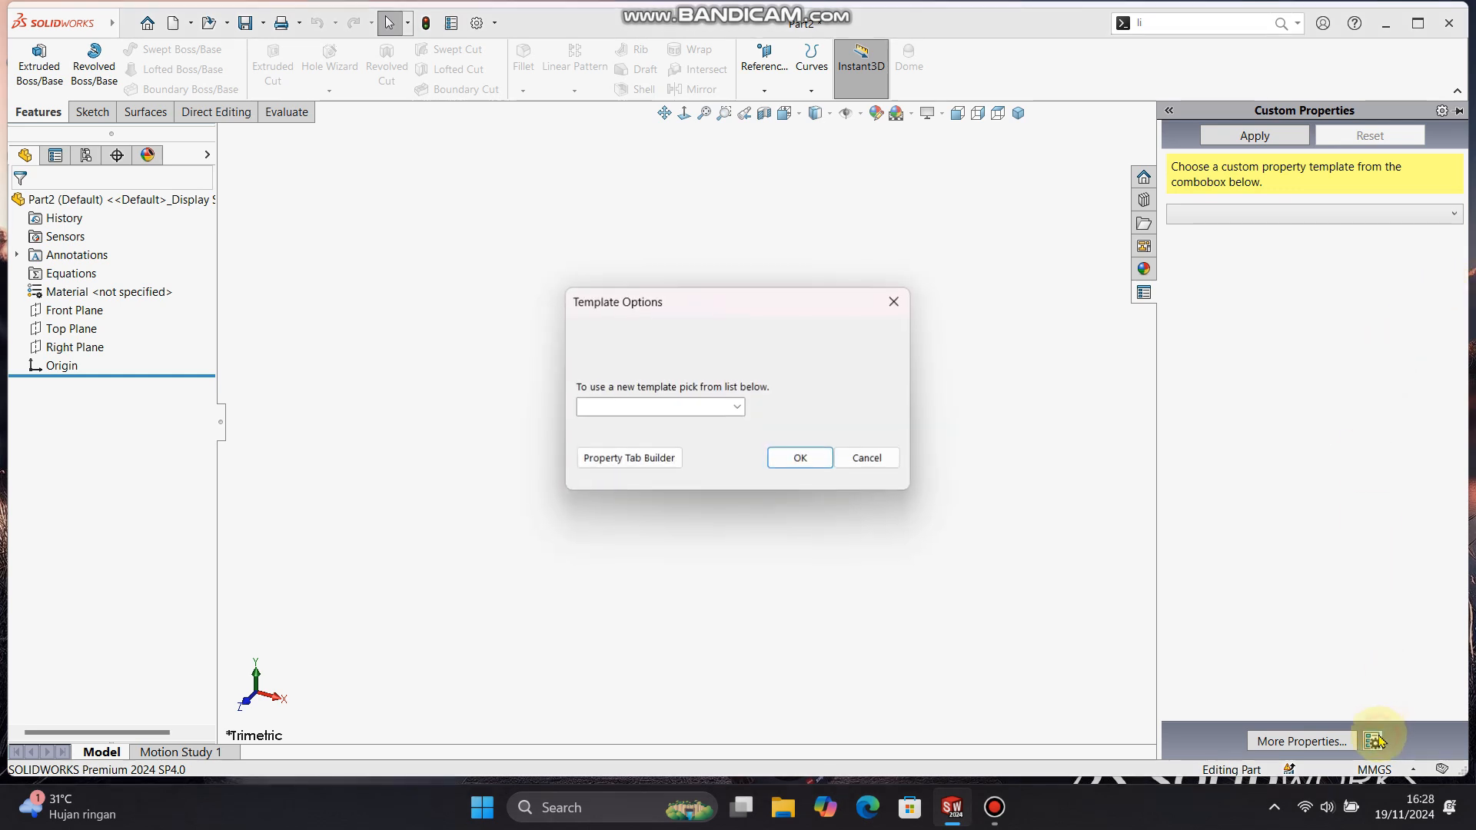
click(633, 459)
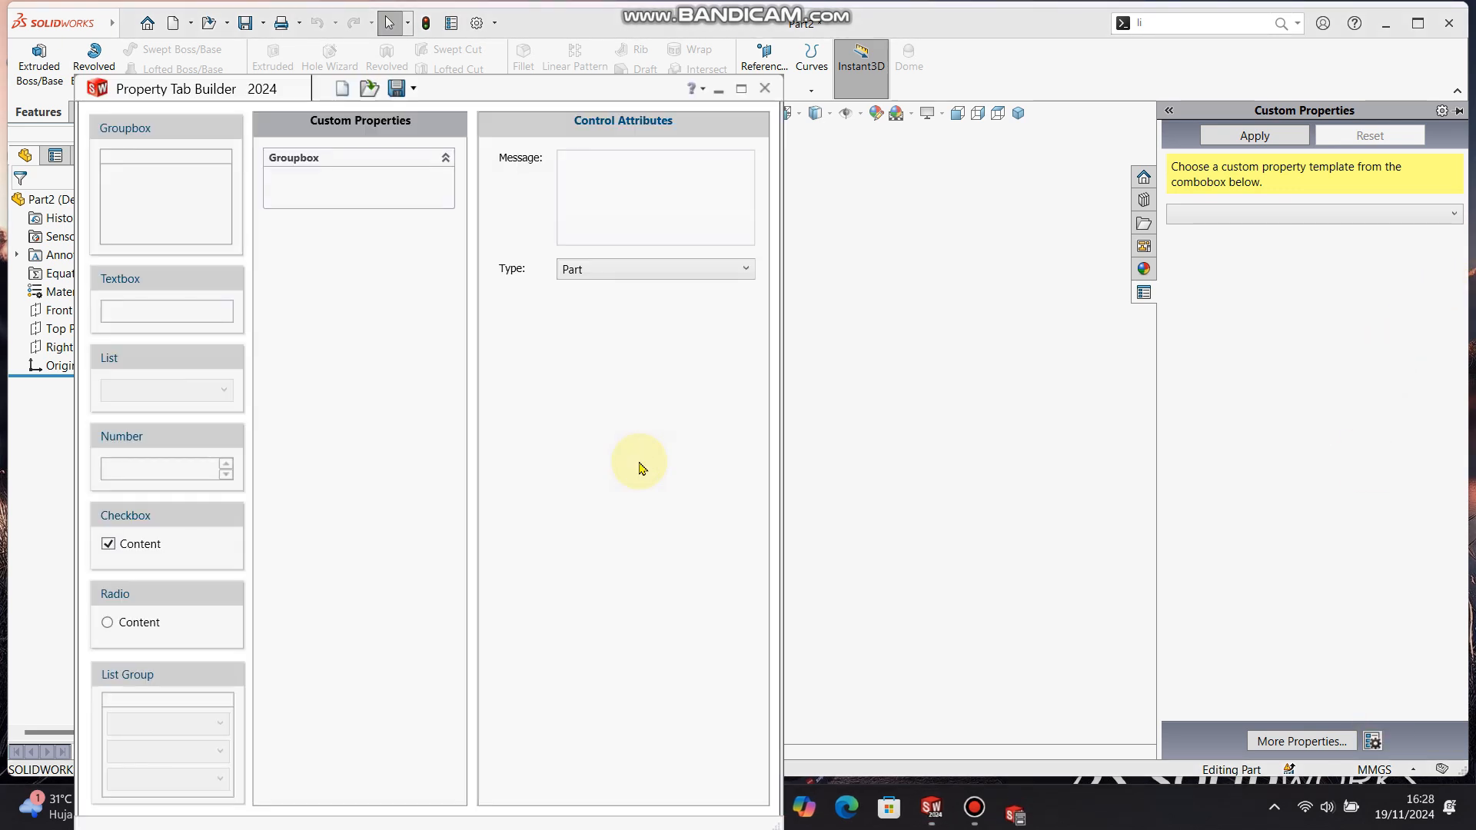
drag(505, 98, 722, 100)
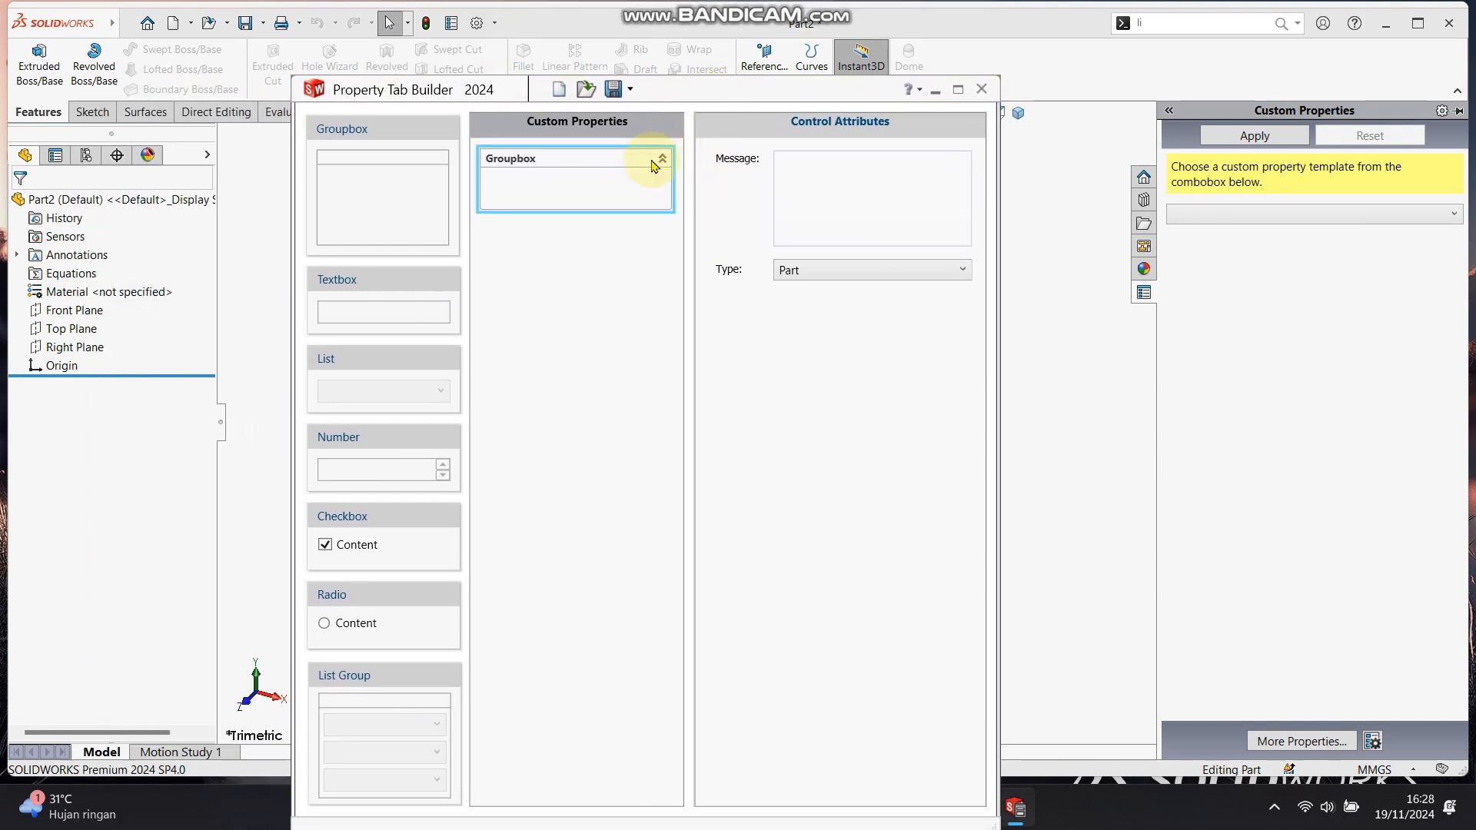
- Add a textbox to the group box with both its caption and property name set to Code
drag(373, 297, 548, 194)
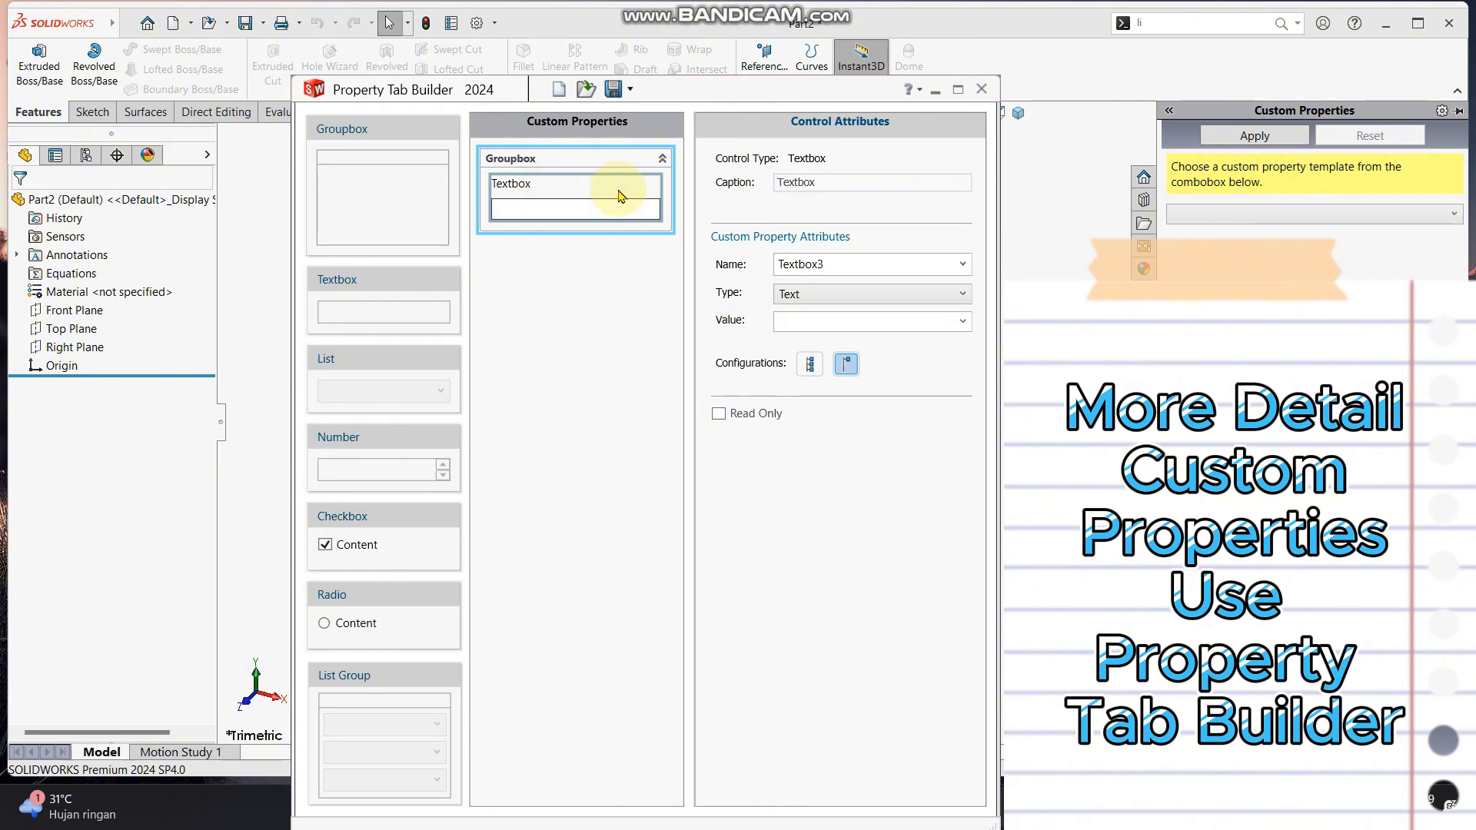
drag(831, 183, 758, 188)
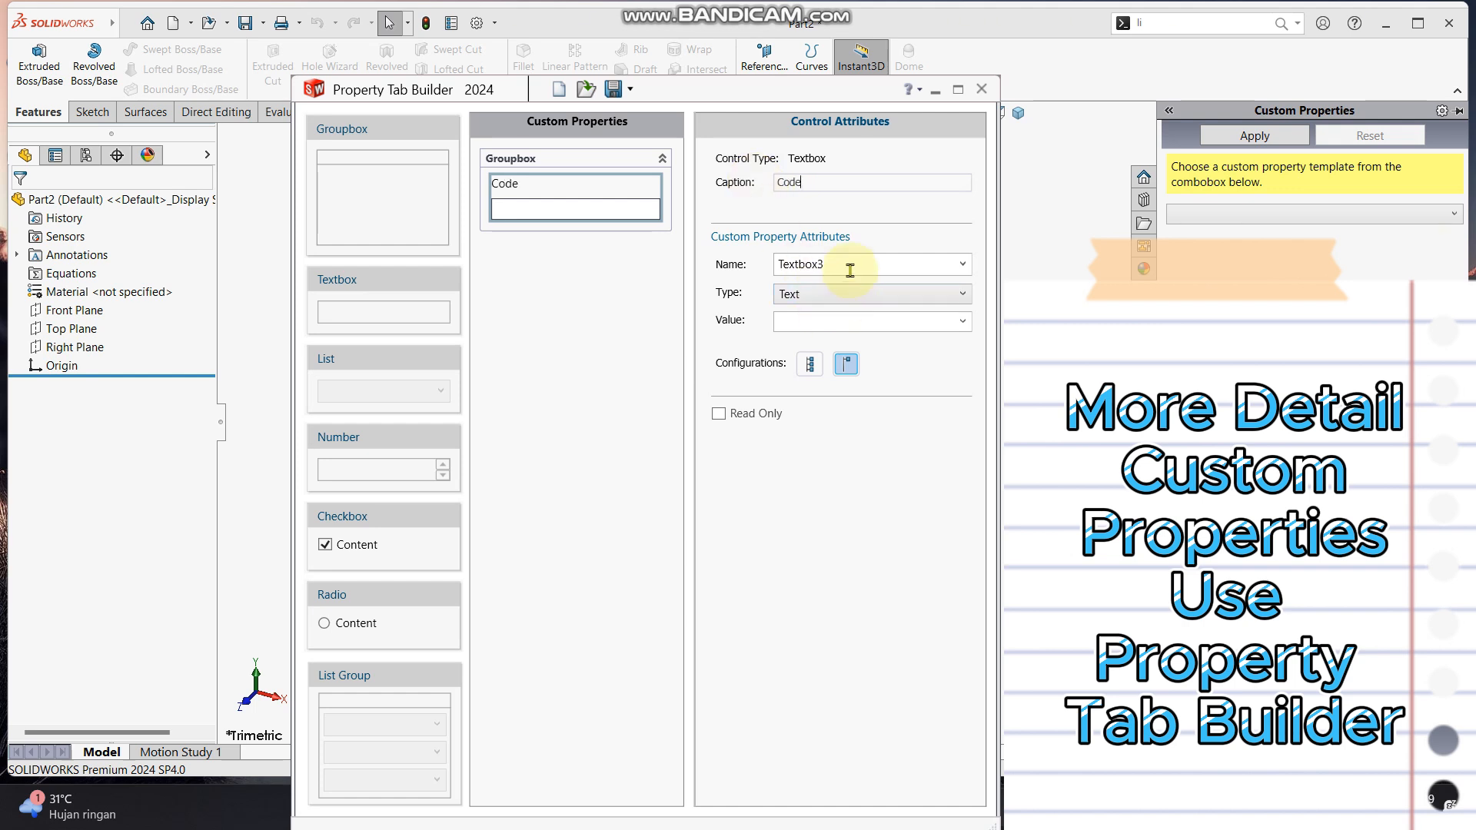
drag(851, 271, 743, 277)
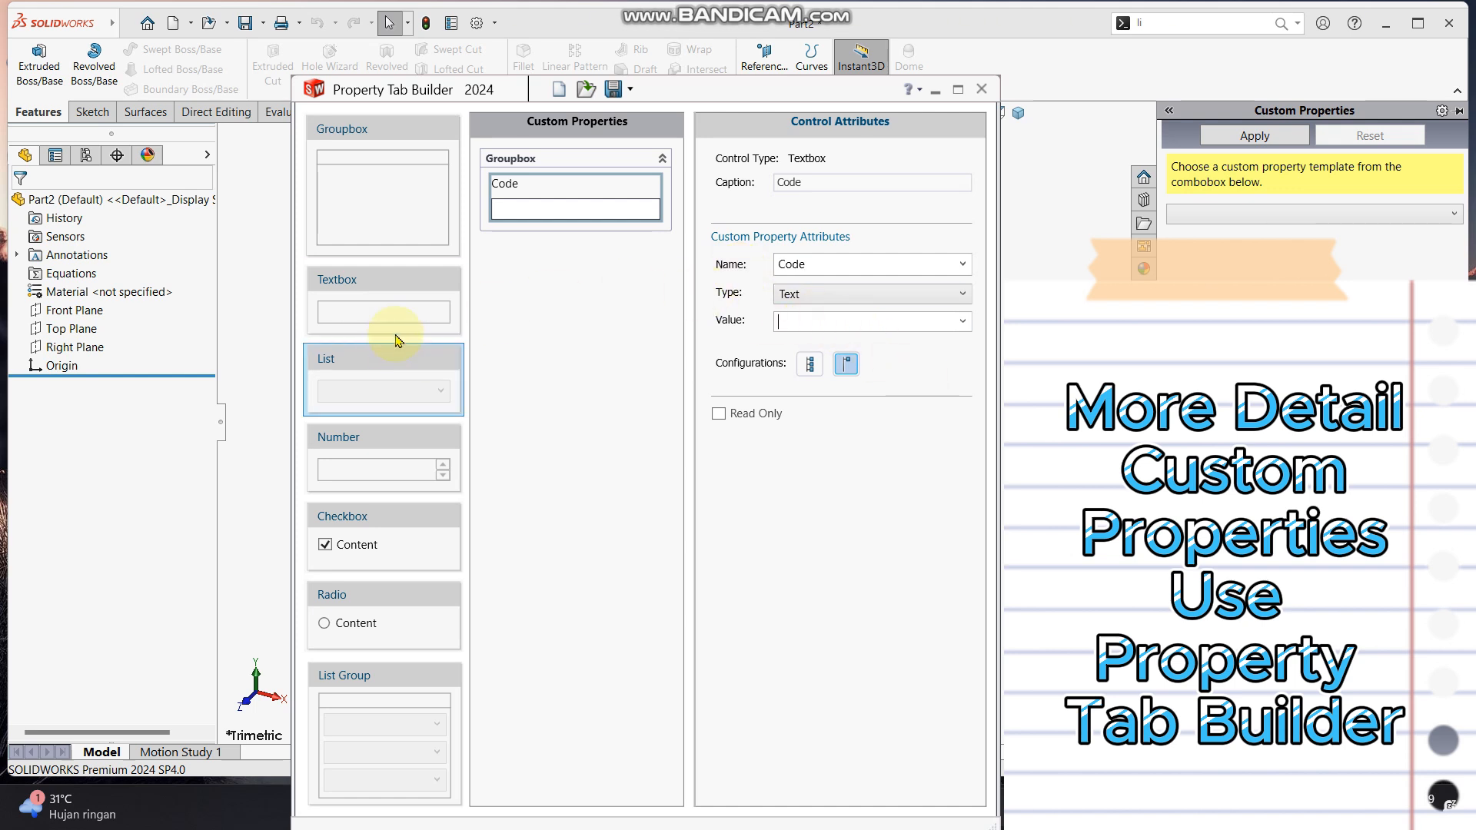
- Add a textbox with caption and property name Customer, and below it another textbox captioned Revision No
drag(389, 290, 559, 254)
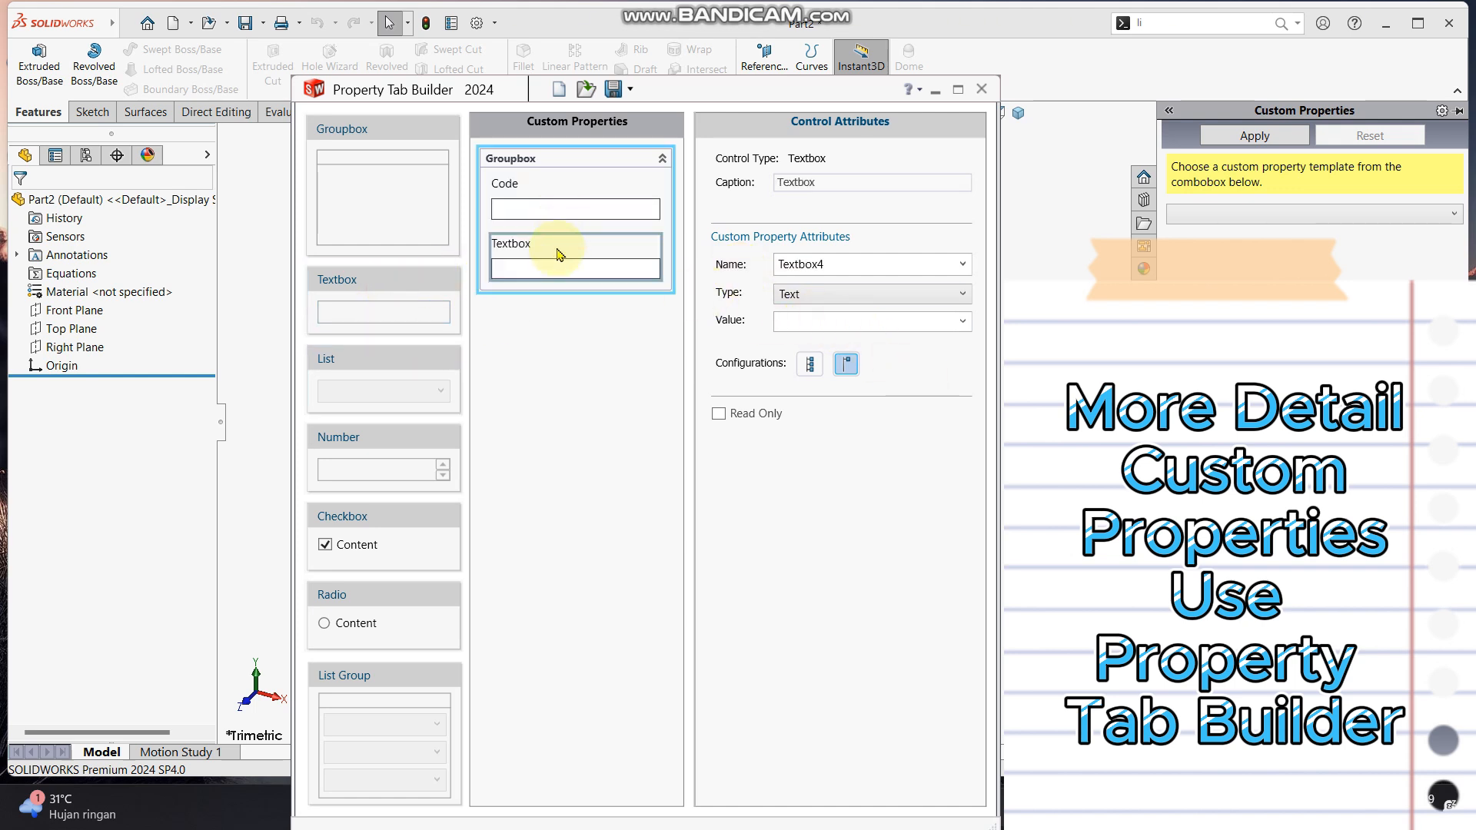
double_click(838, 182)
text(Customer)
key(Tab)
text(C)
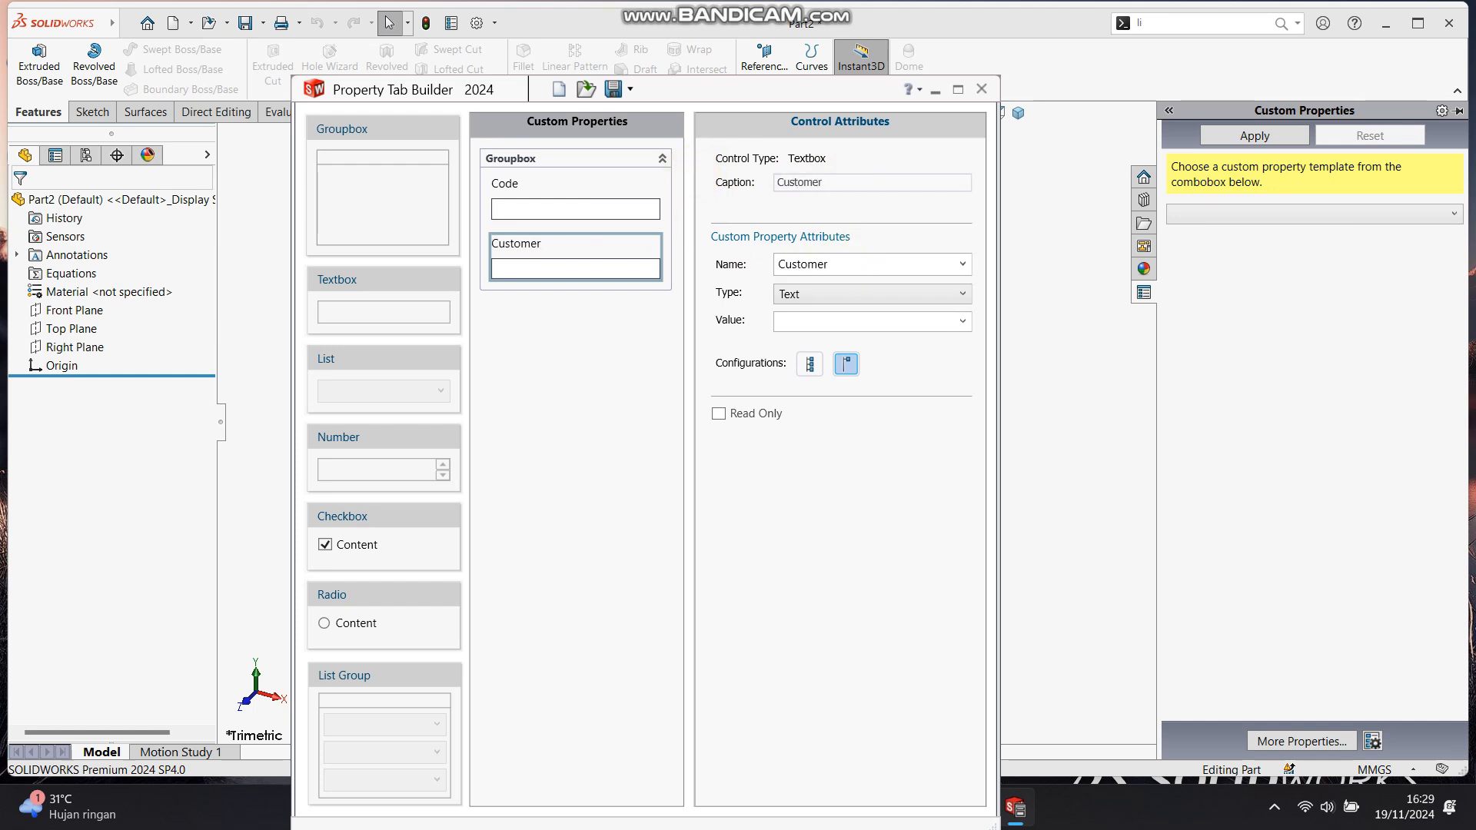
drag(358, 287, 581, 324)
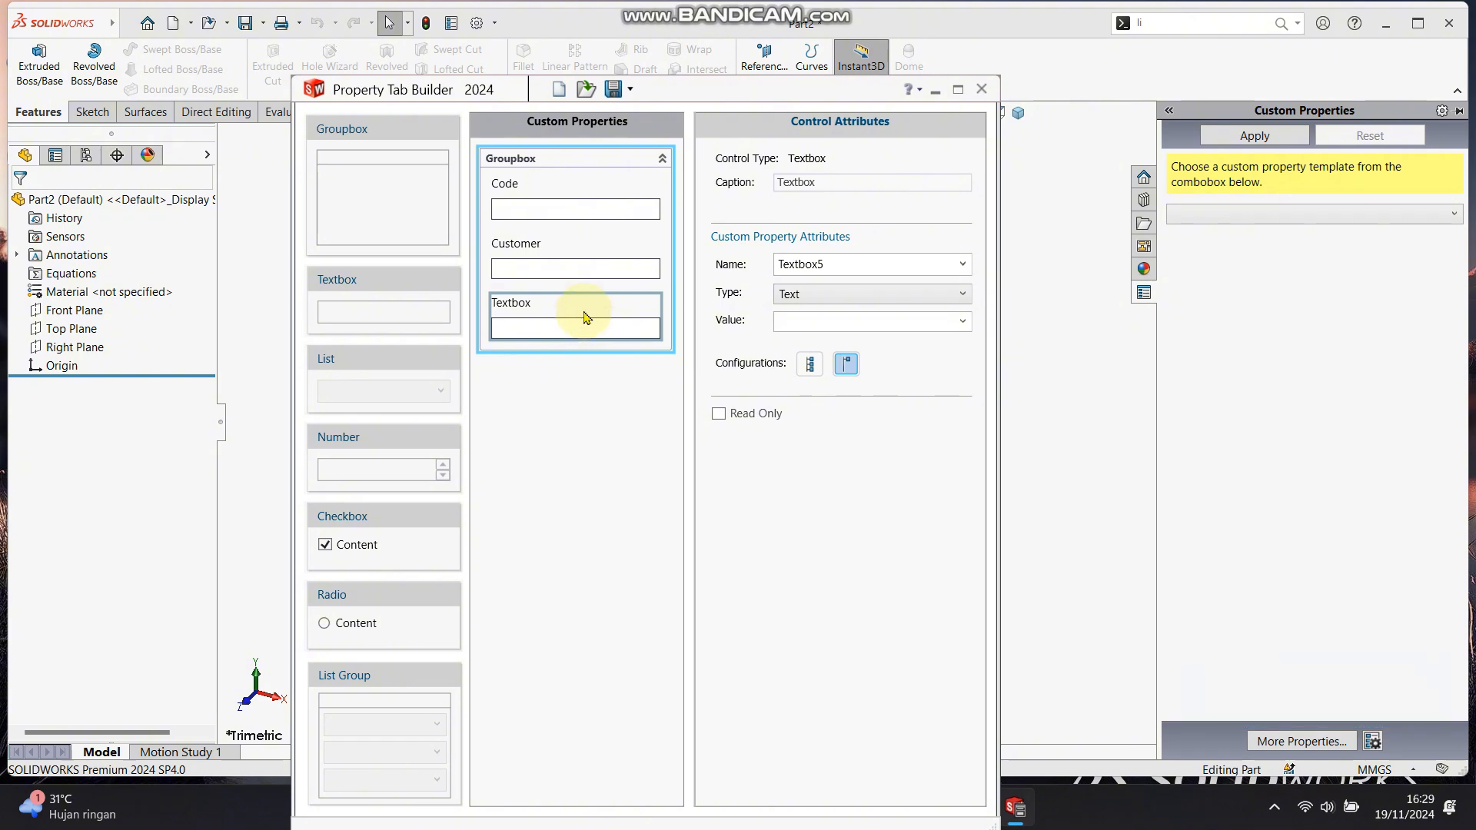
drag(840, 183, 734, 183)
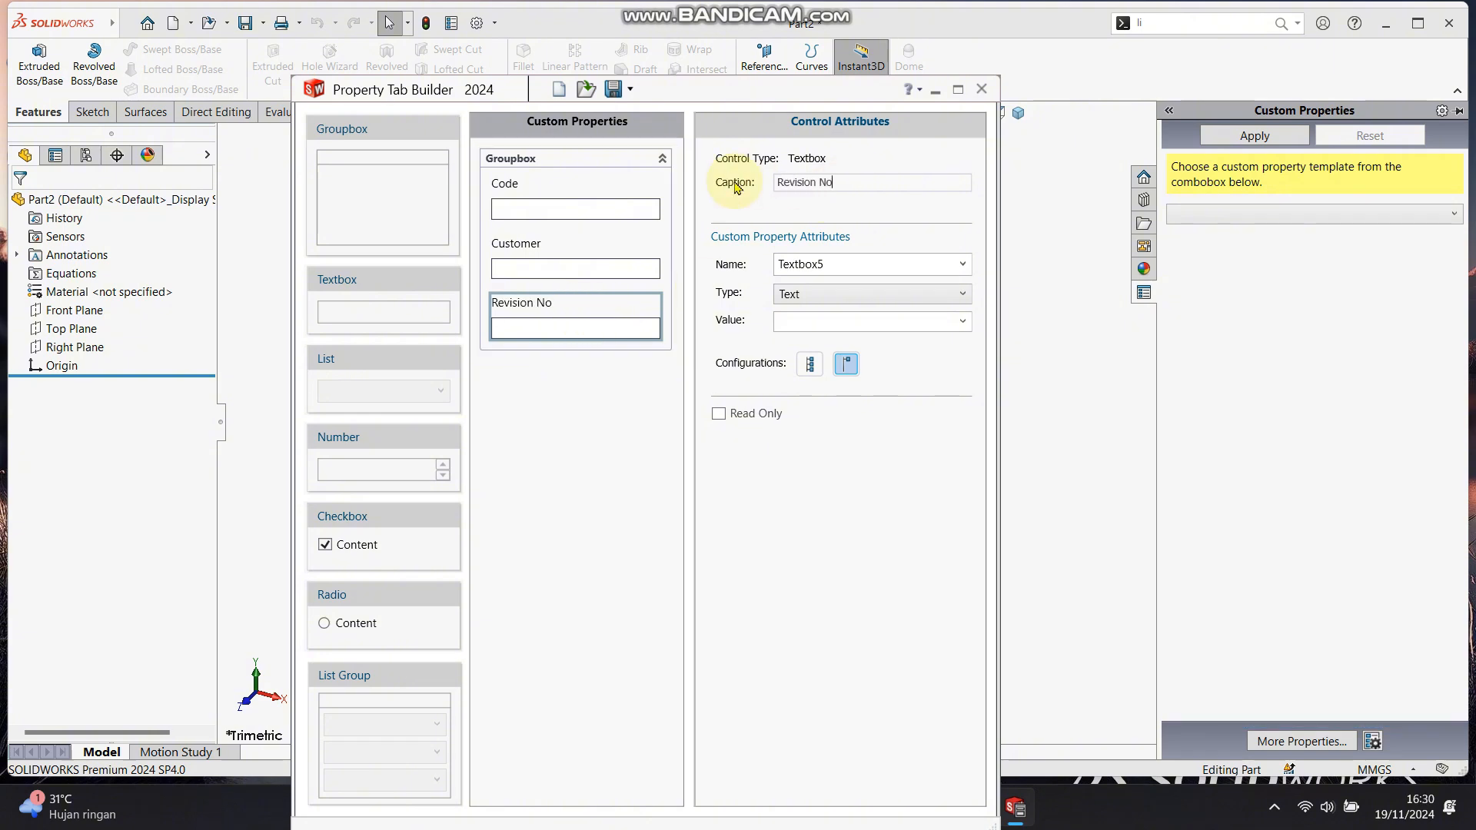
- Add a list control below Revision No with caption and property name Drawn By, and fill in its selectable initials
drag(357, 361, 569, 384)
drag(815, 182, 752, 187)
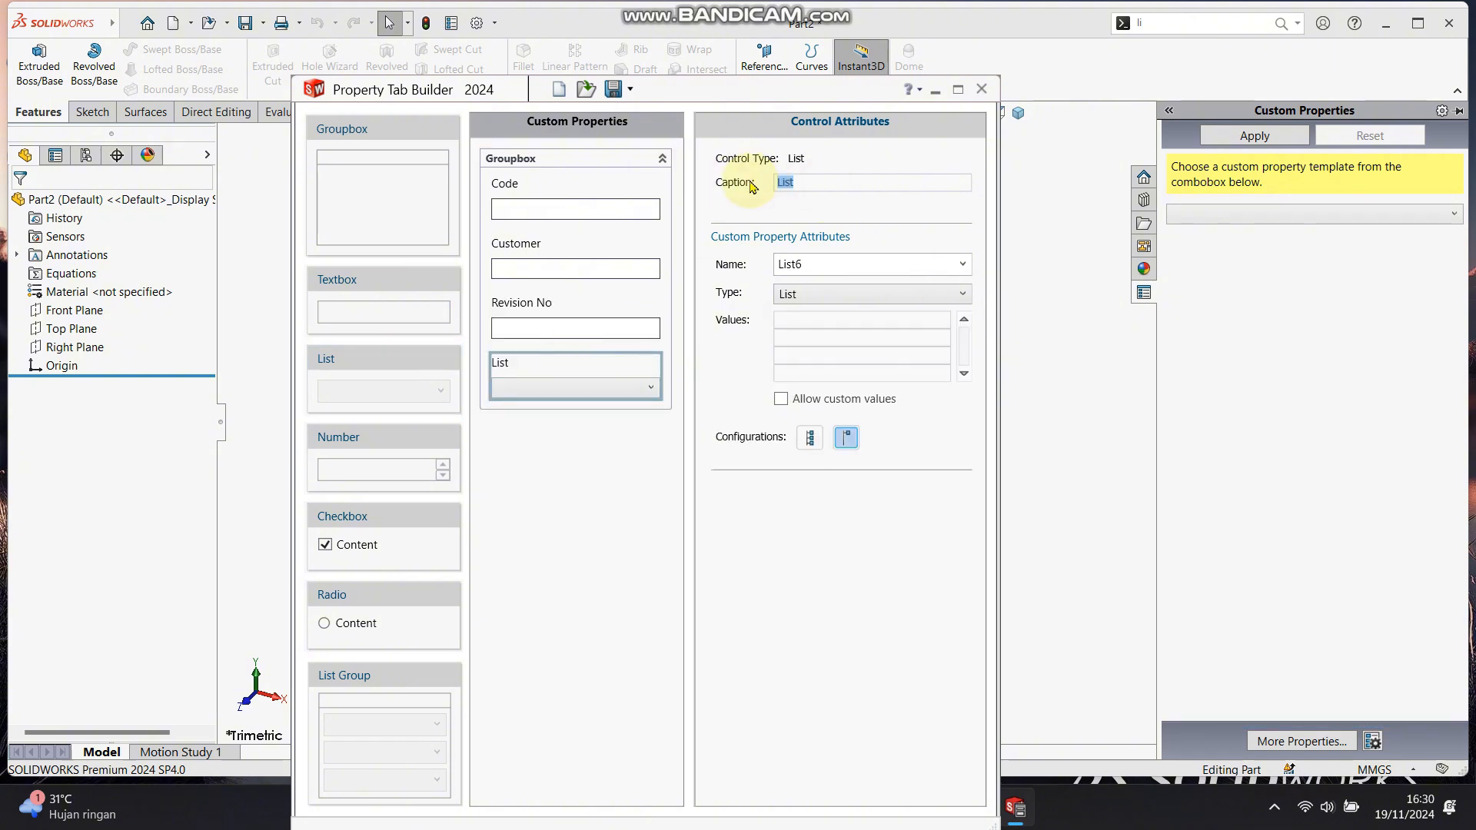
key(Tab)
text(Dr)
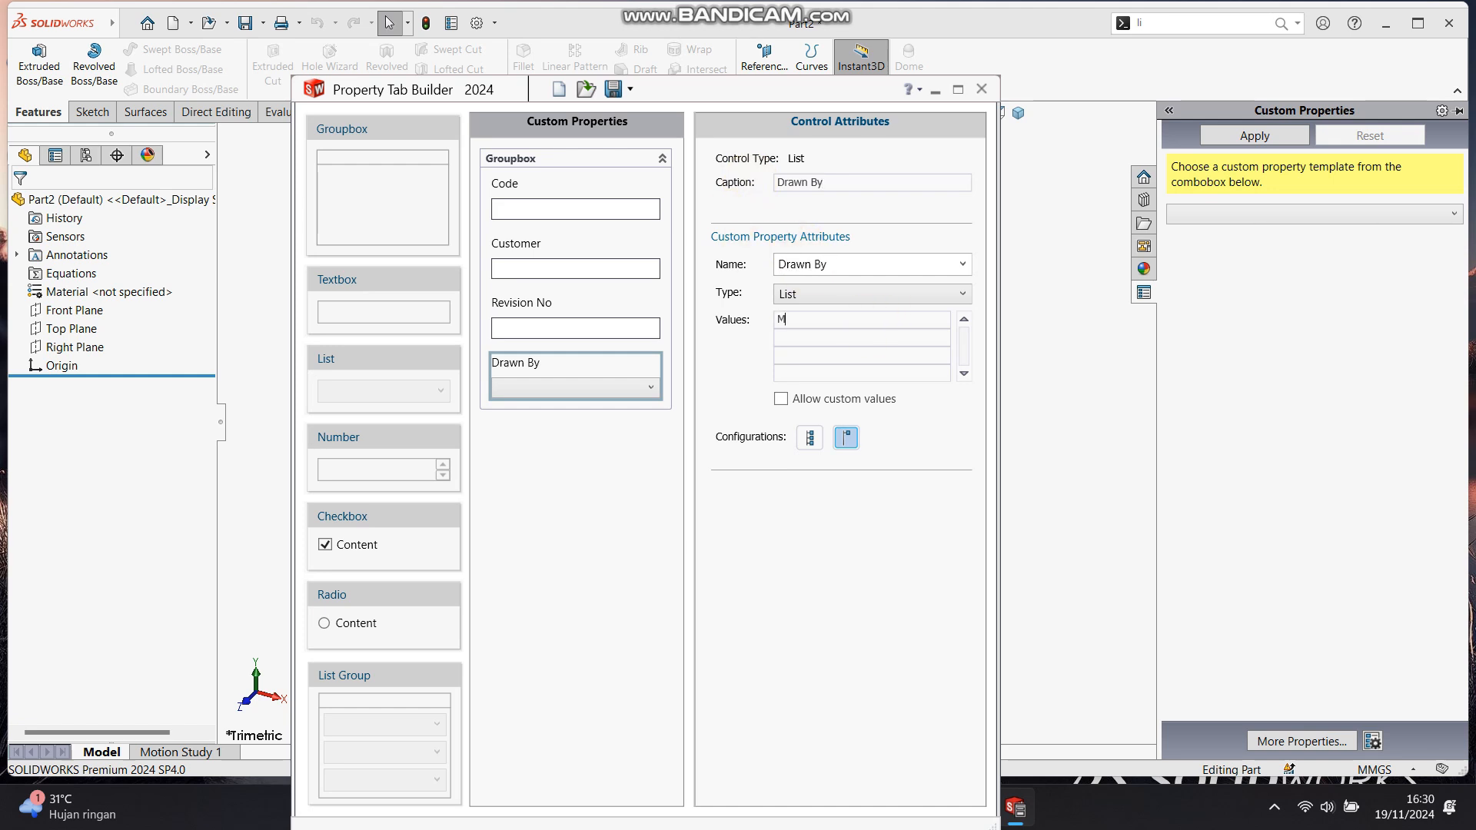
click(837, 354)
- Add a list control above Drawn By with caption and property name Issued By, offering the values MF and RZ
mouse_move(377, 370)
mouse_down()
mouse_move(494, 391)
mouse_move(654, 386)
mouse_up()
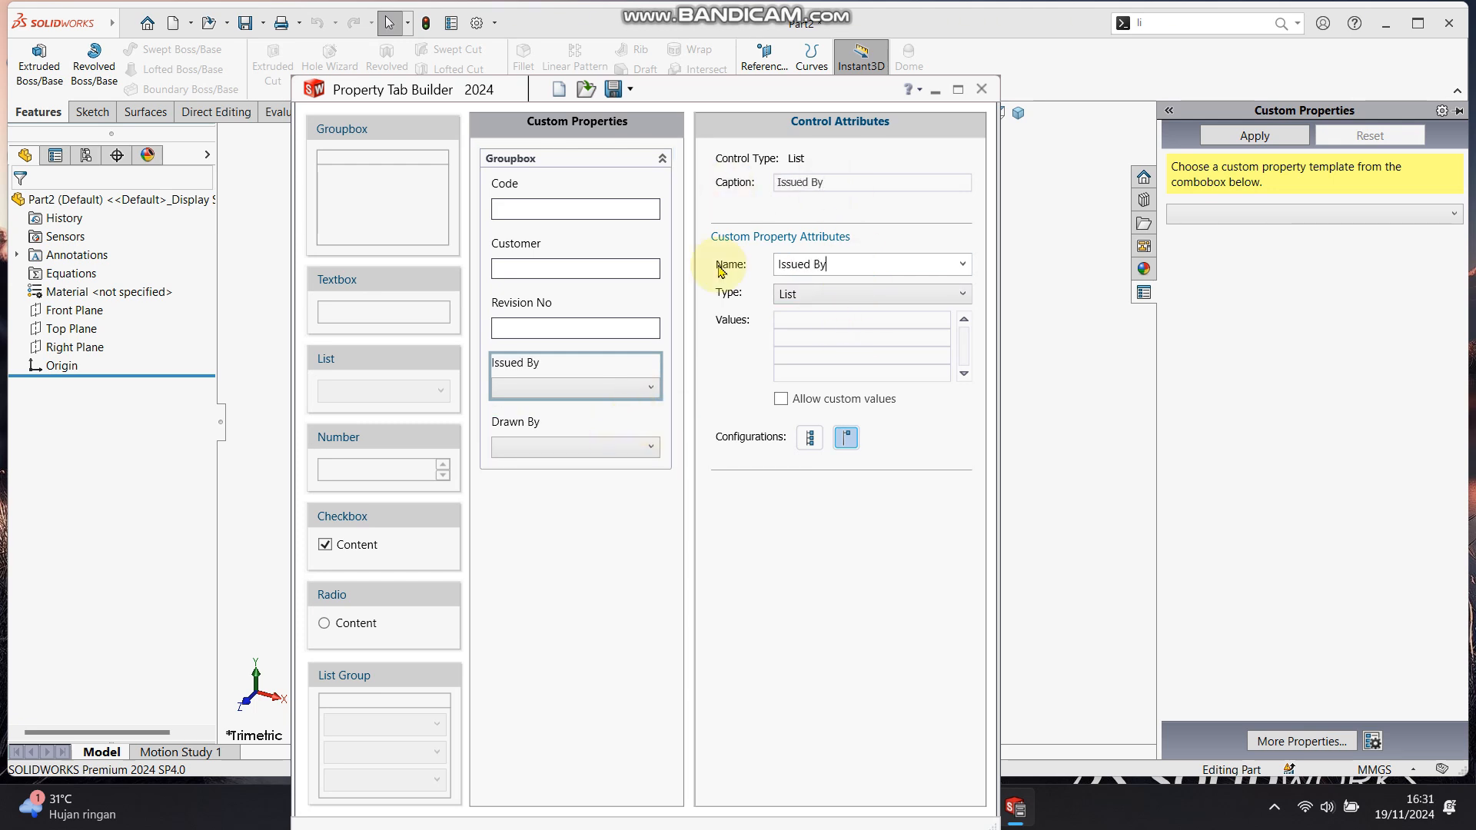
click(797, 319)
text(MF)
click(859, 341)
text(RZ)
click(860, 367)
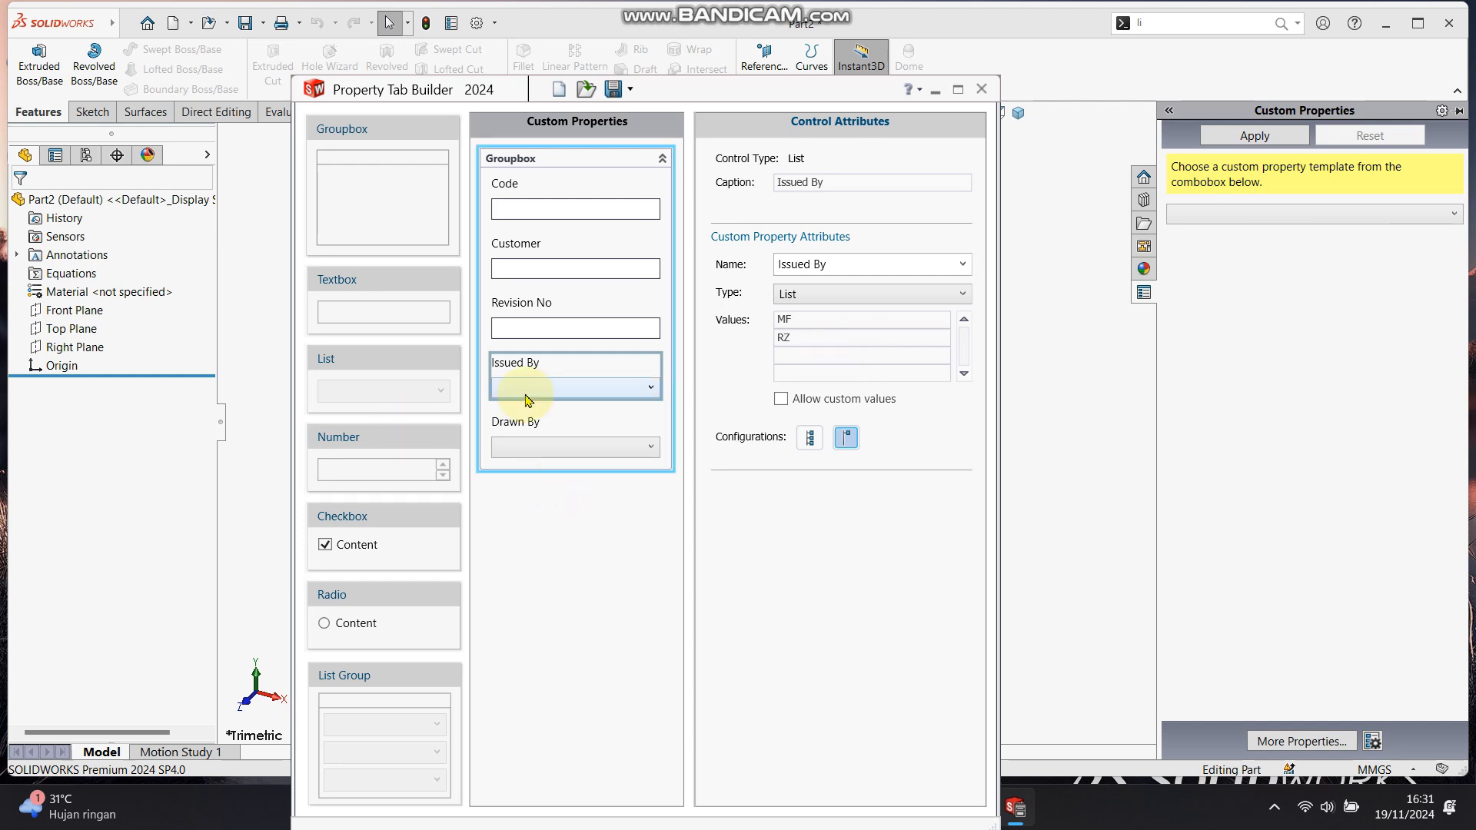
- Add a list control below Drawn By with caption and property name Approved, and fill in its selectable initials
drag(431, 373, 577, 505)
drag(813, 180, 726, 180)
text(App)
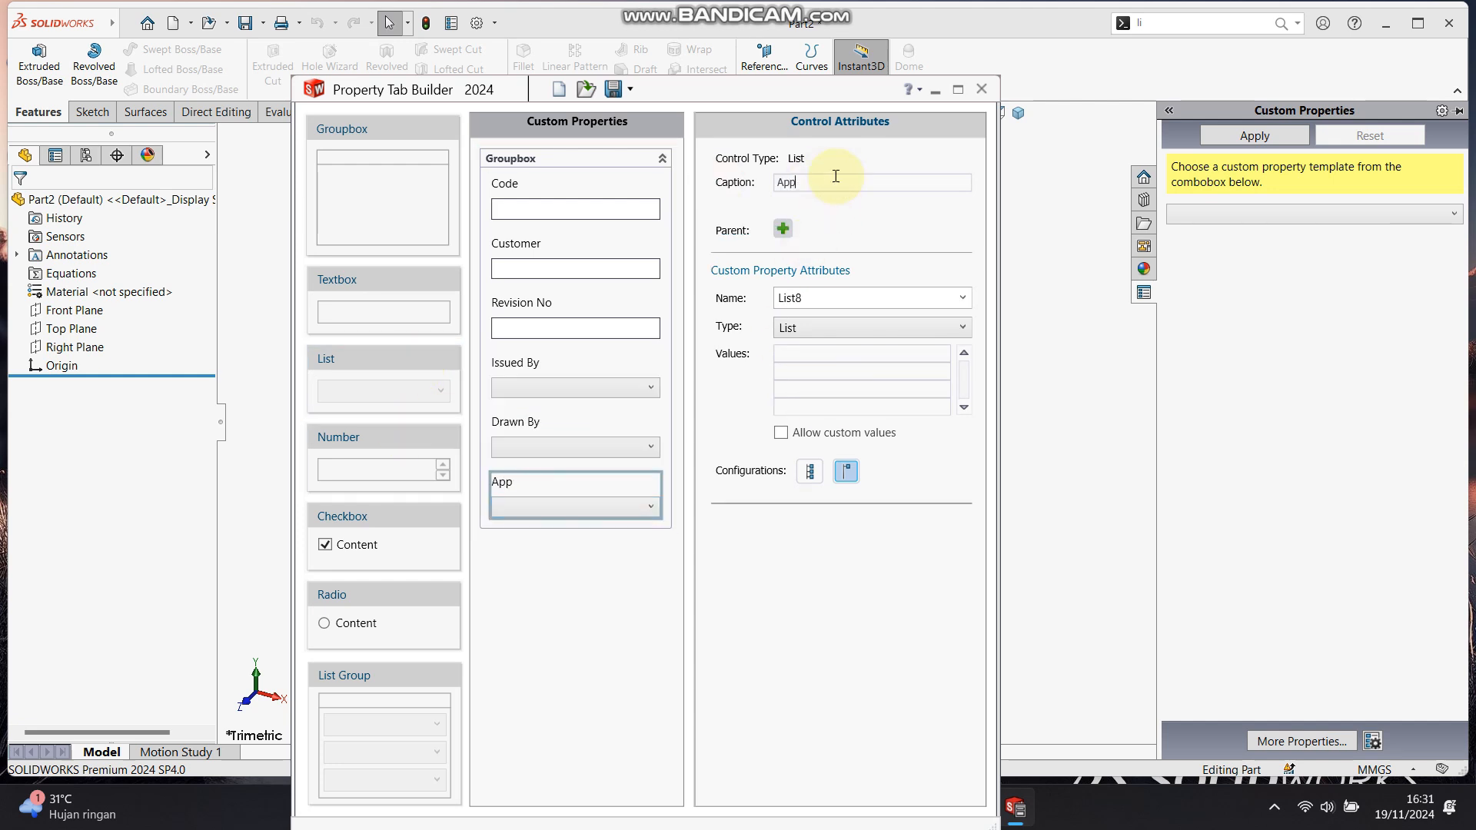
text(roved)
double_click(883, 297)
text(Approved)
click(908, 330)
click(827, 360)
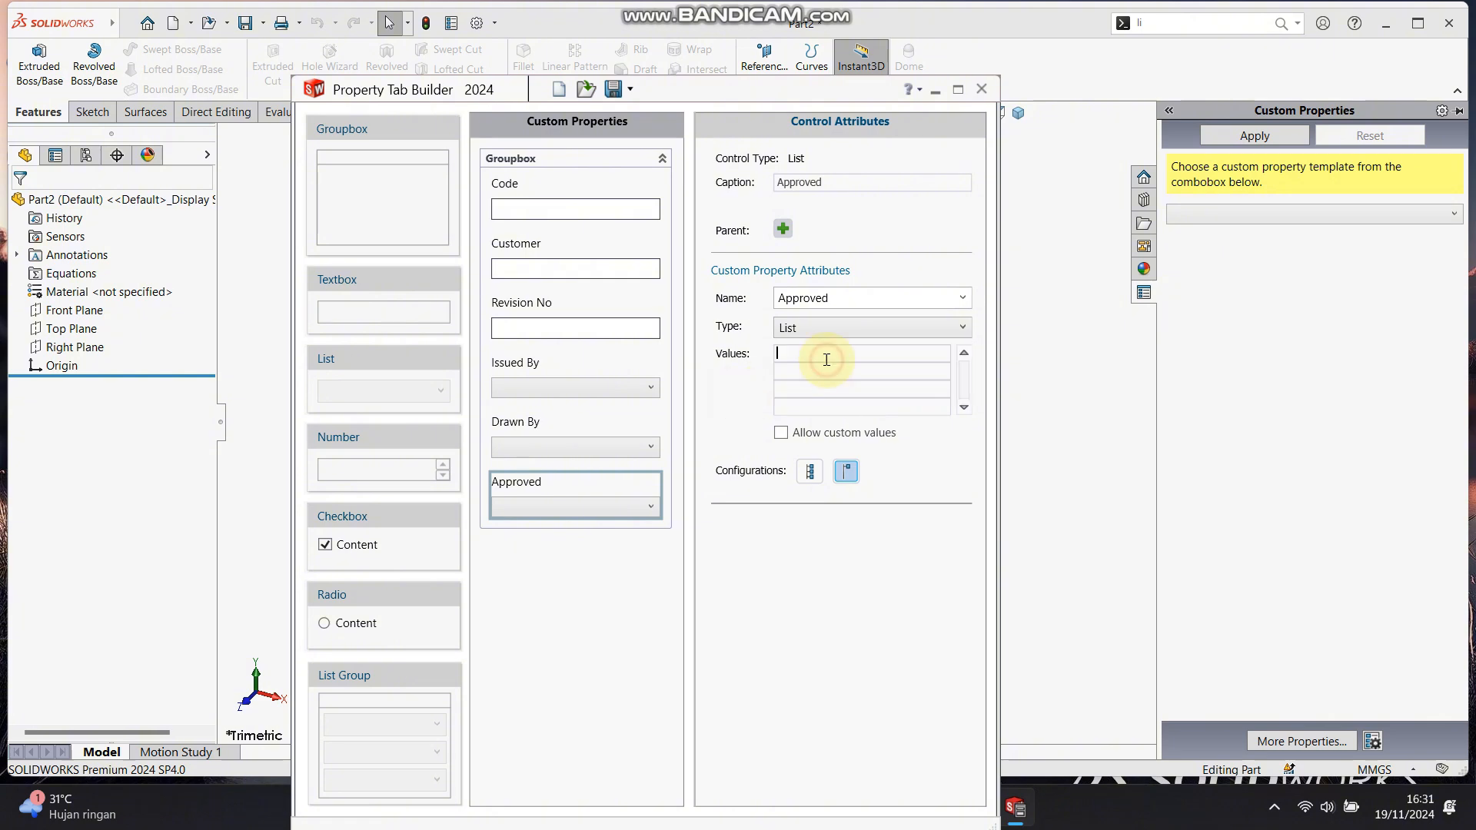
click(625, 573)
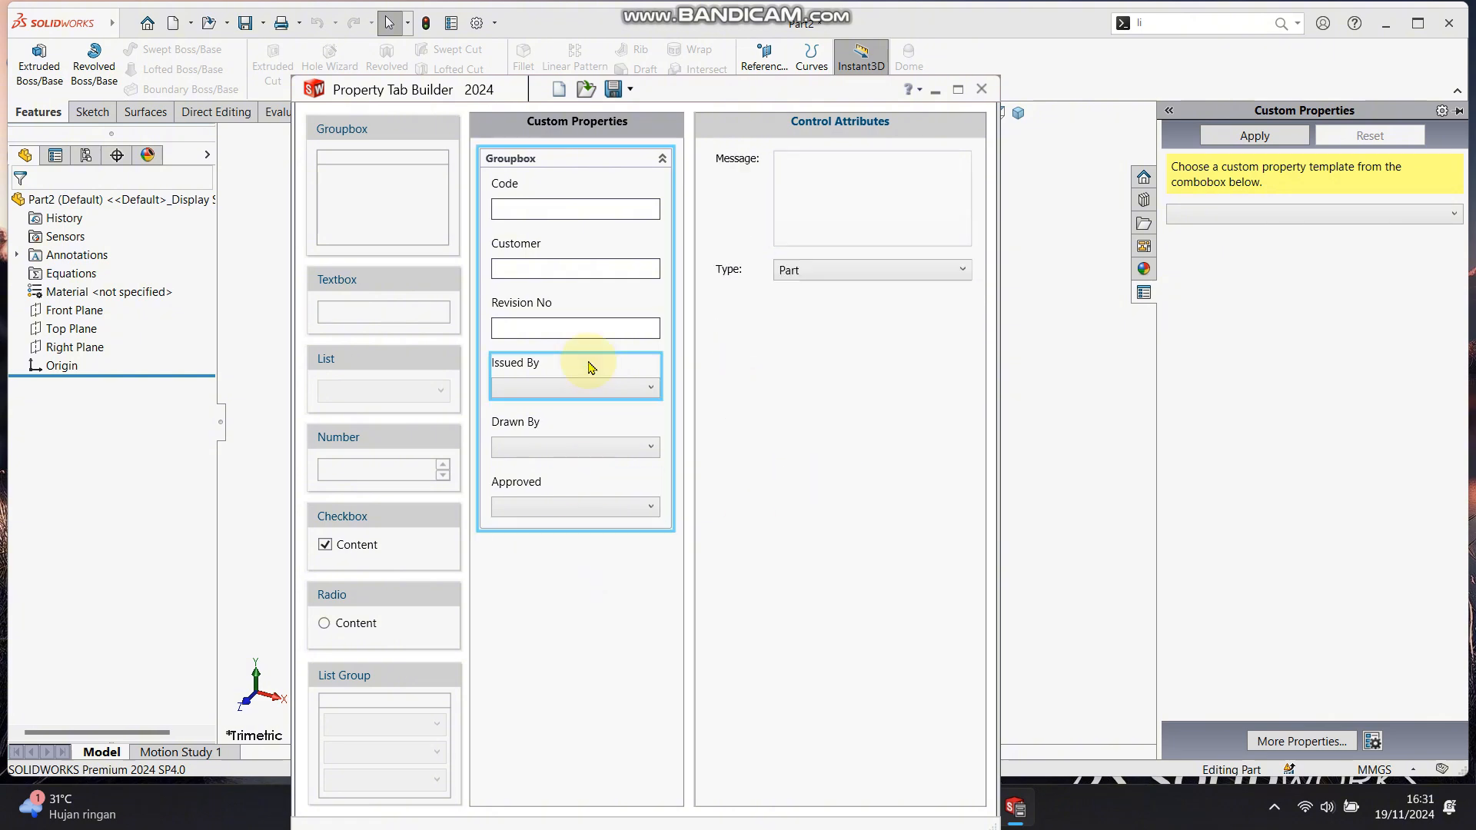
- Add a list control below Approved with caption and property name Unit, offering the values MMGS and IPS
drag(405, 361, 575, 552)
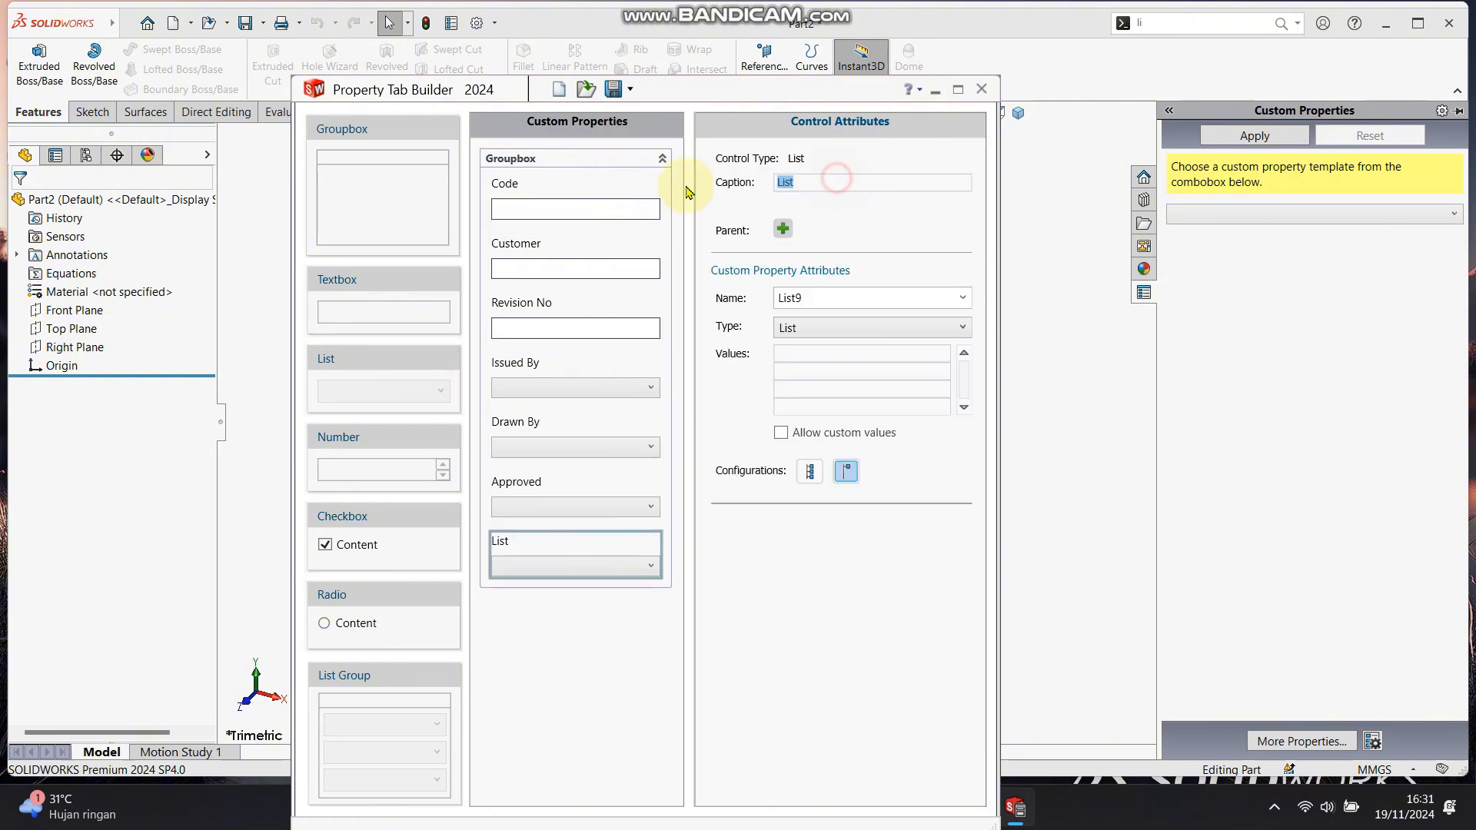
double_click(850, 298)
text(Un)
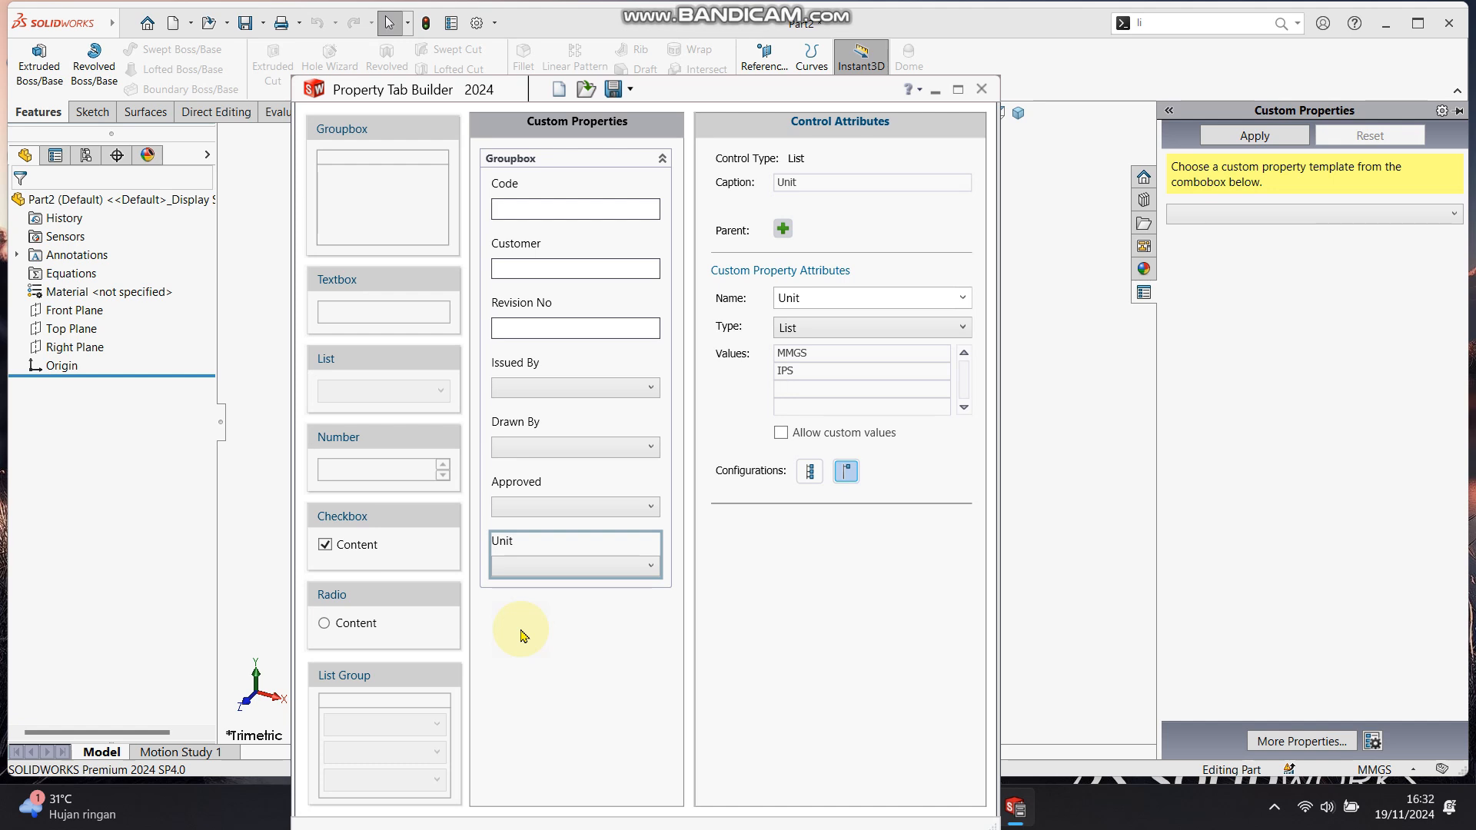
click(573, 611)
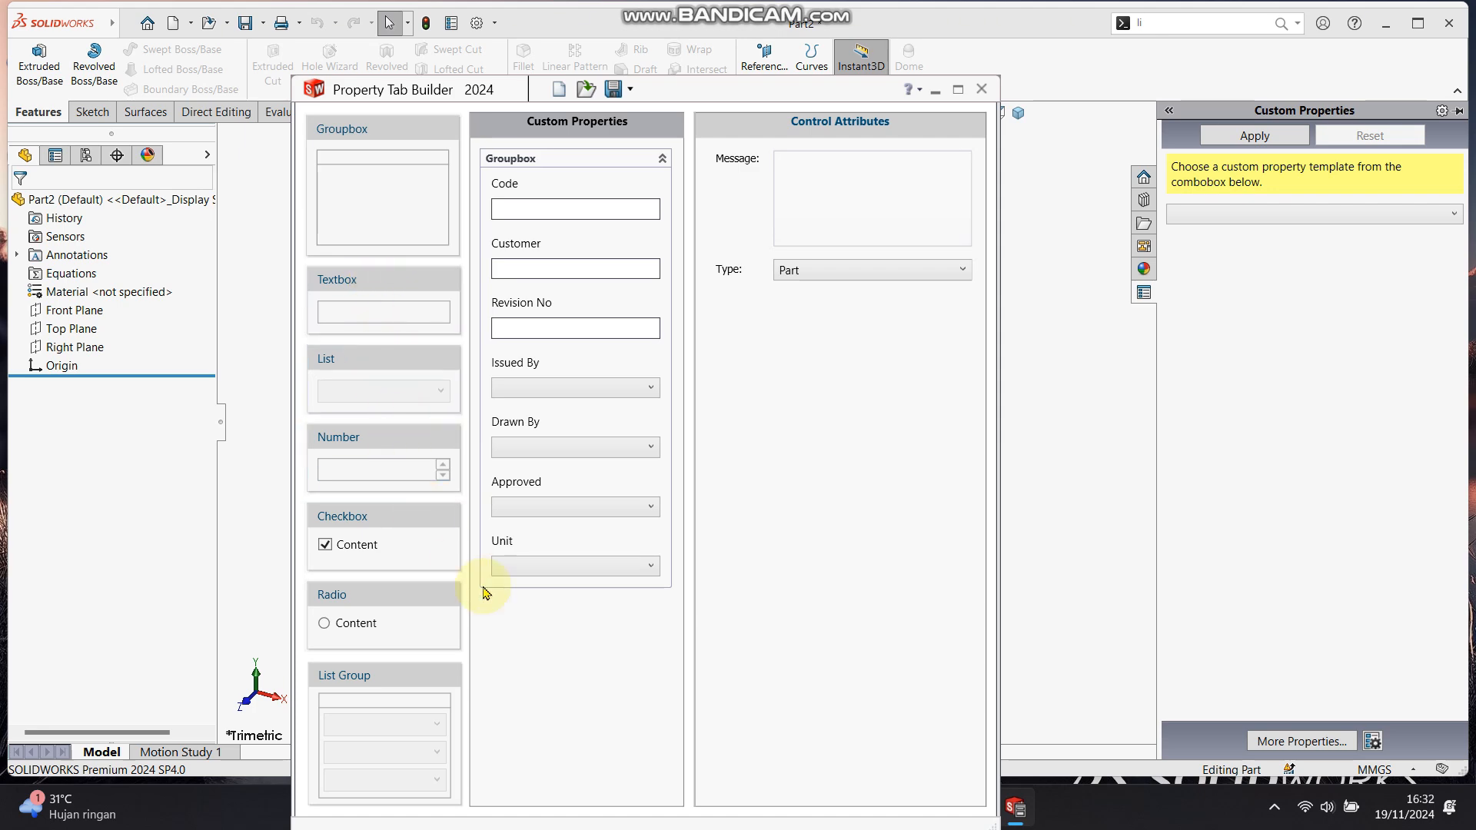
- Save the property template as Tutorial in the SolidWorks part properties template format (*.prtprp) and close the Property Tab Builder
click(613, 89)
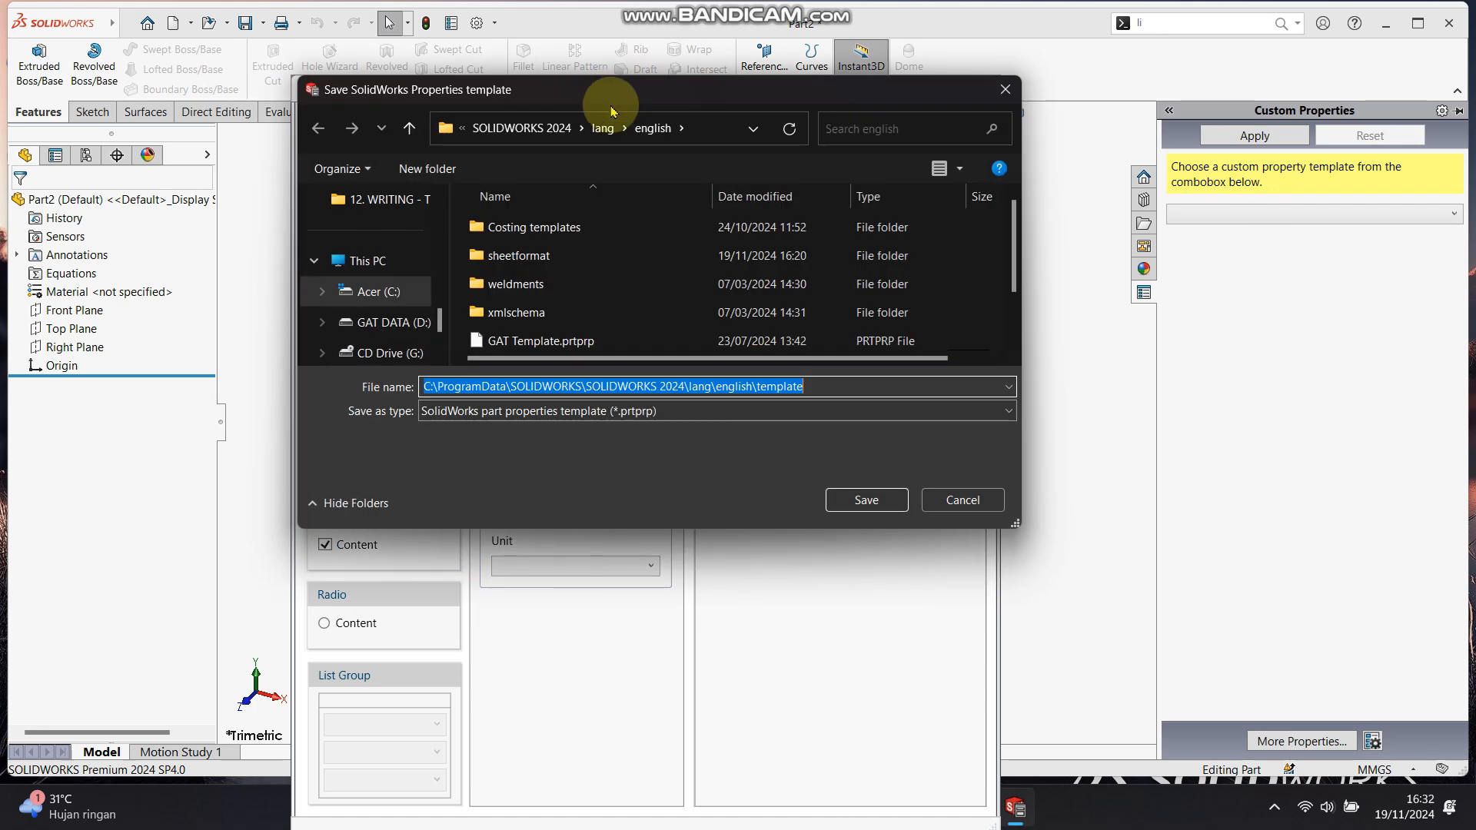
scroll(657, 277, down, 2)
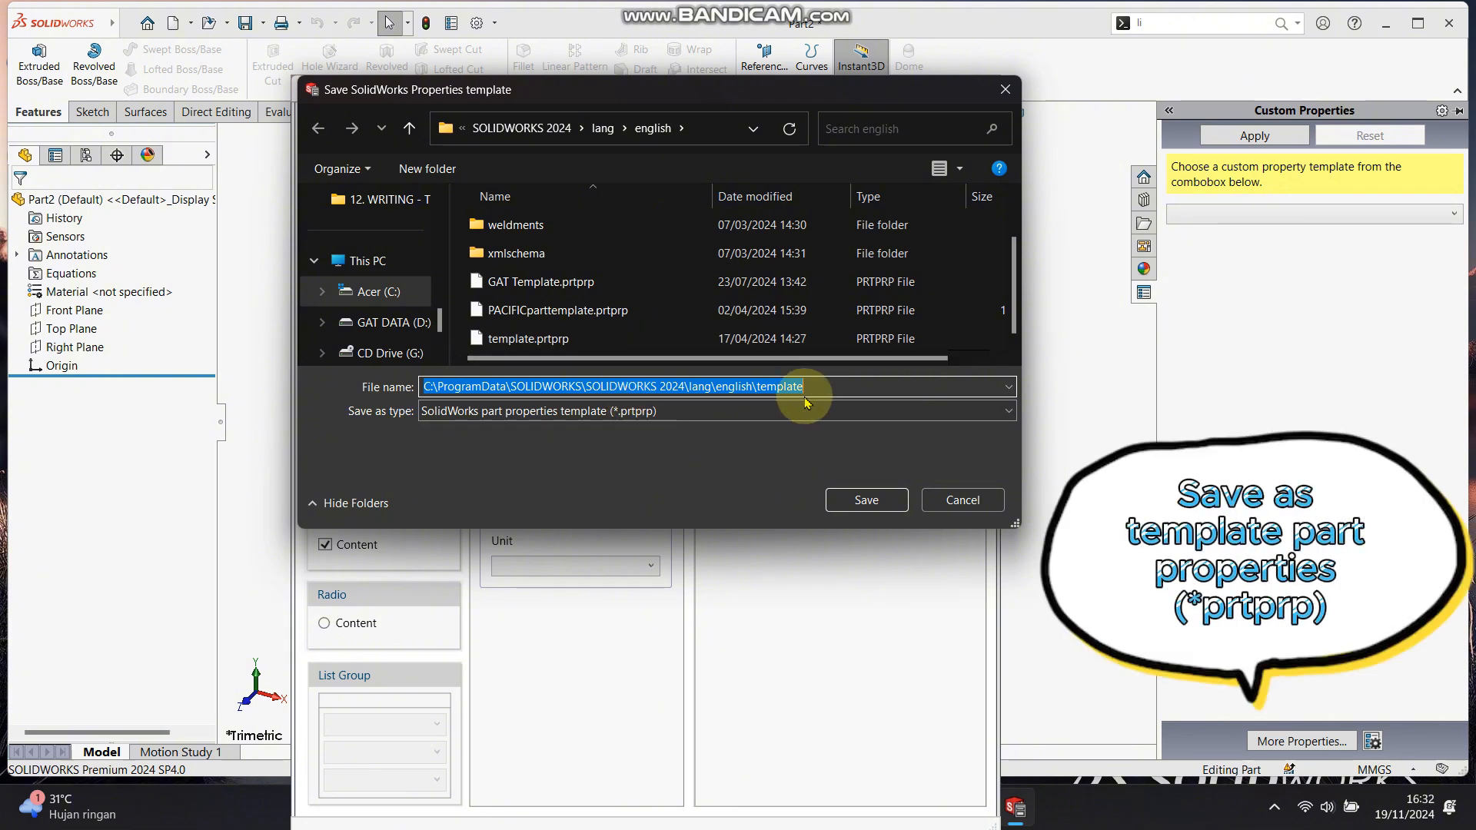
text(Tutorial)
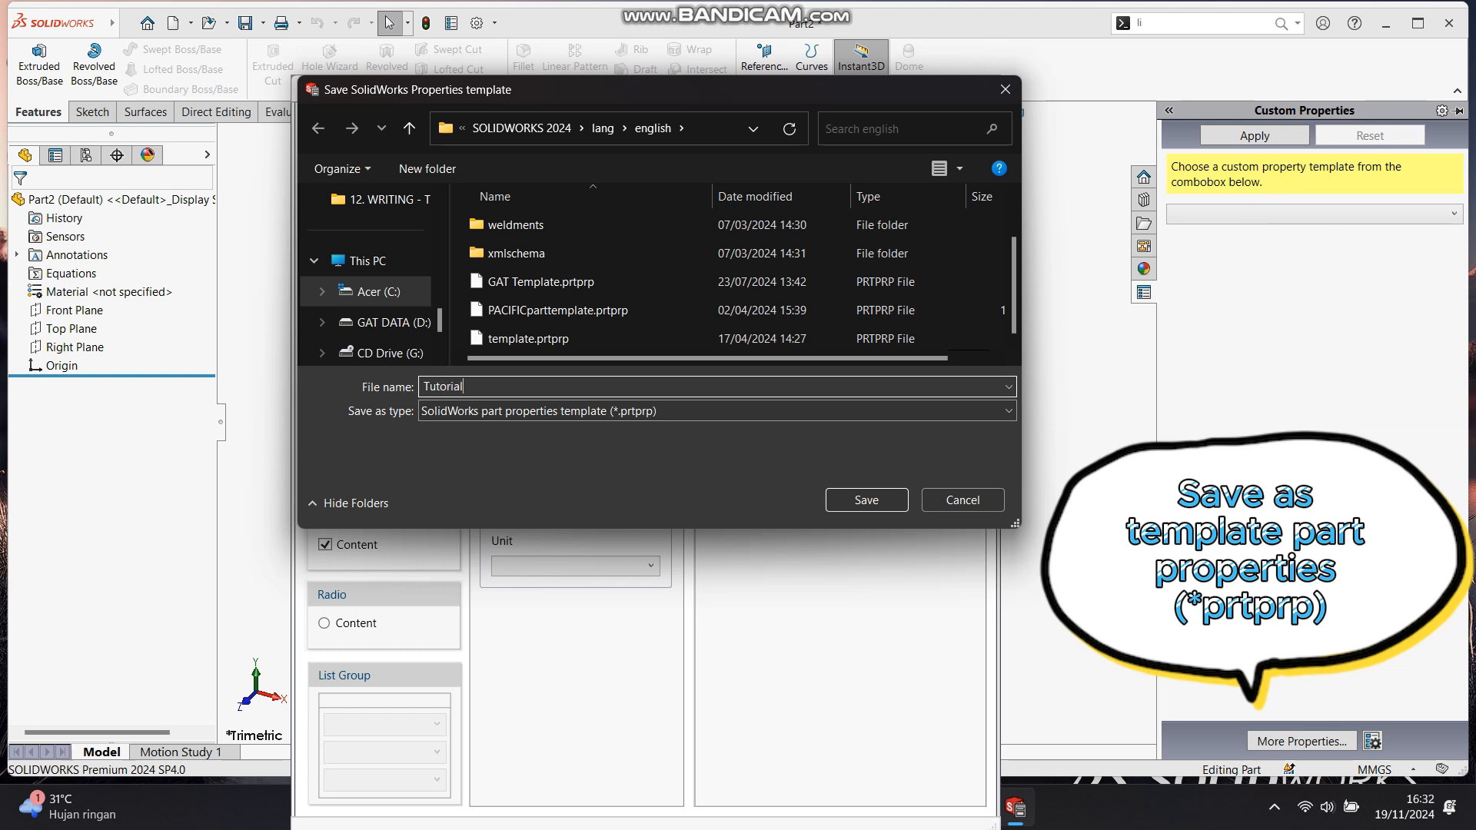
click(833, 412)
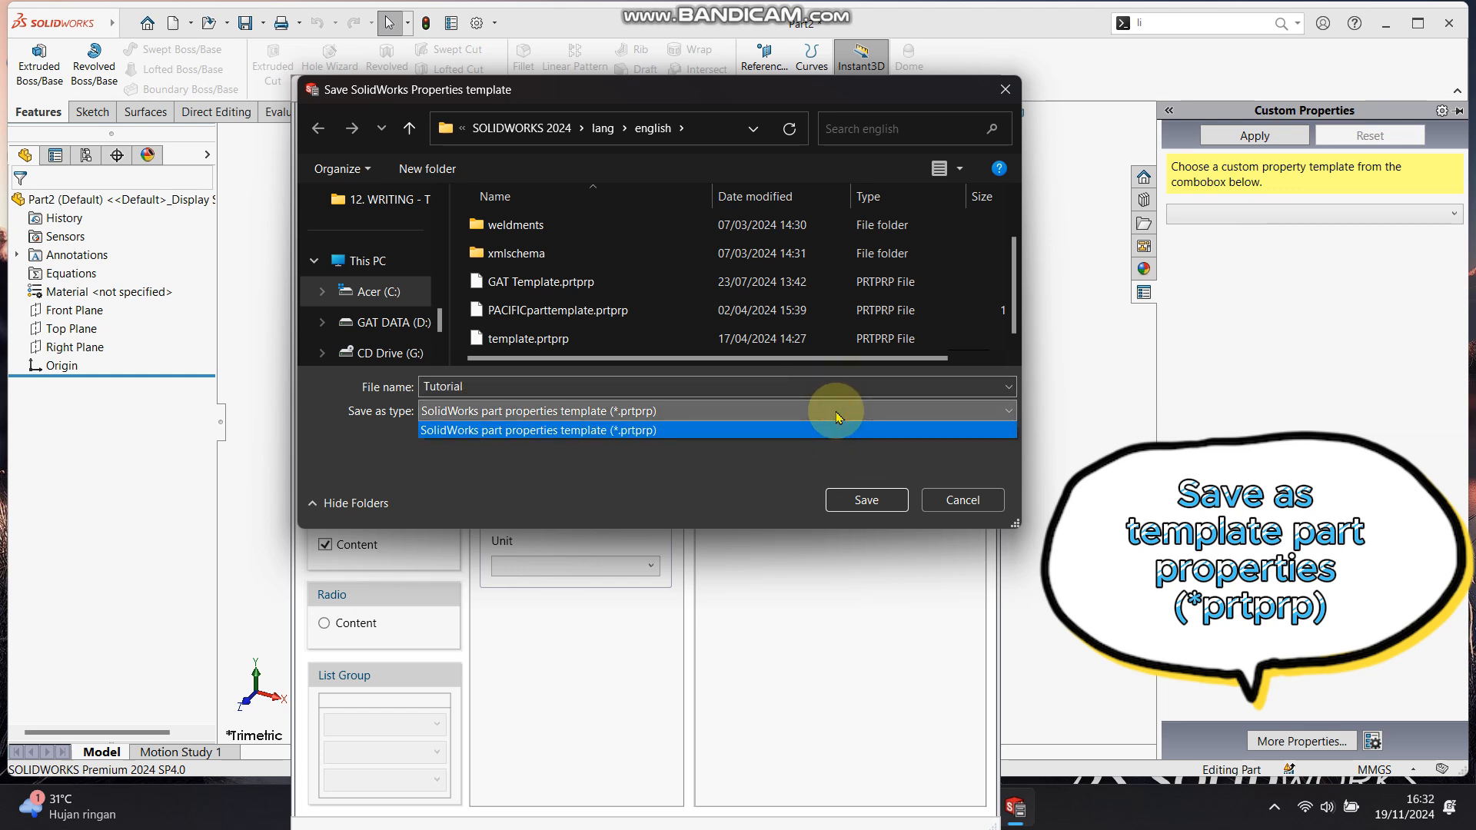
click(691, 442)
click(854, 502)
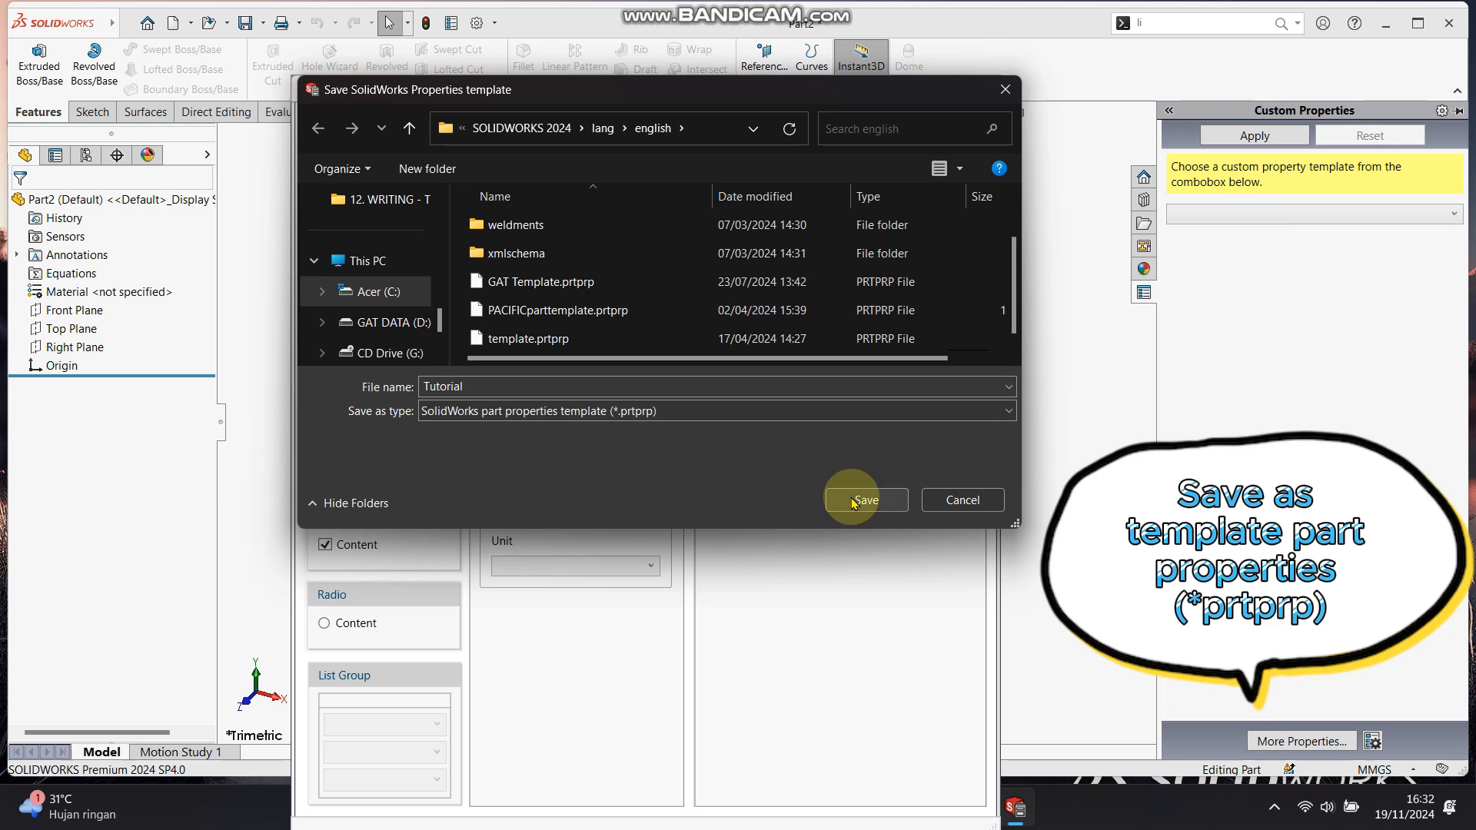
click(854, 502)
click(982, 89)
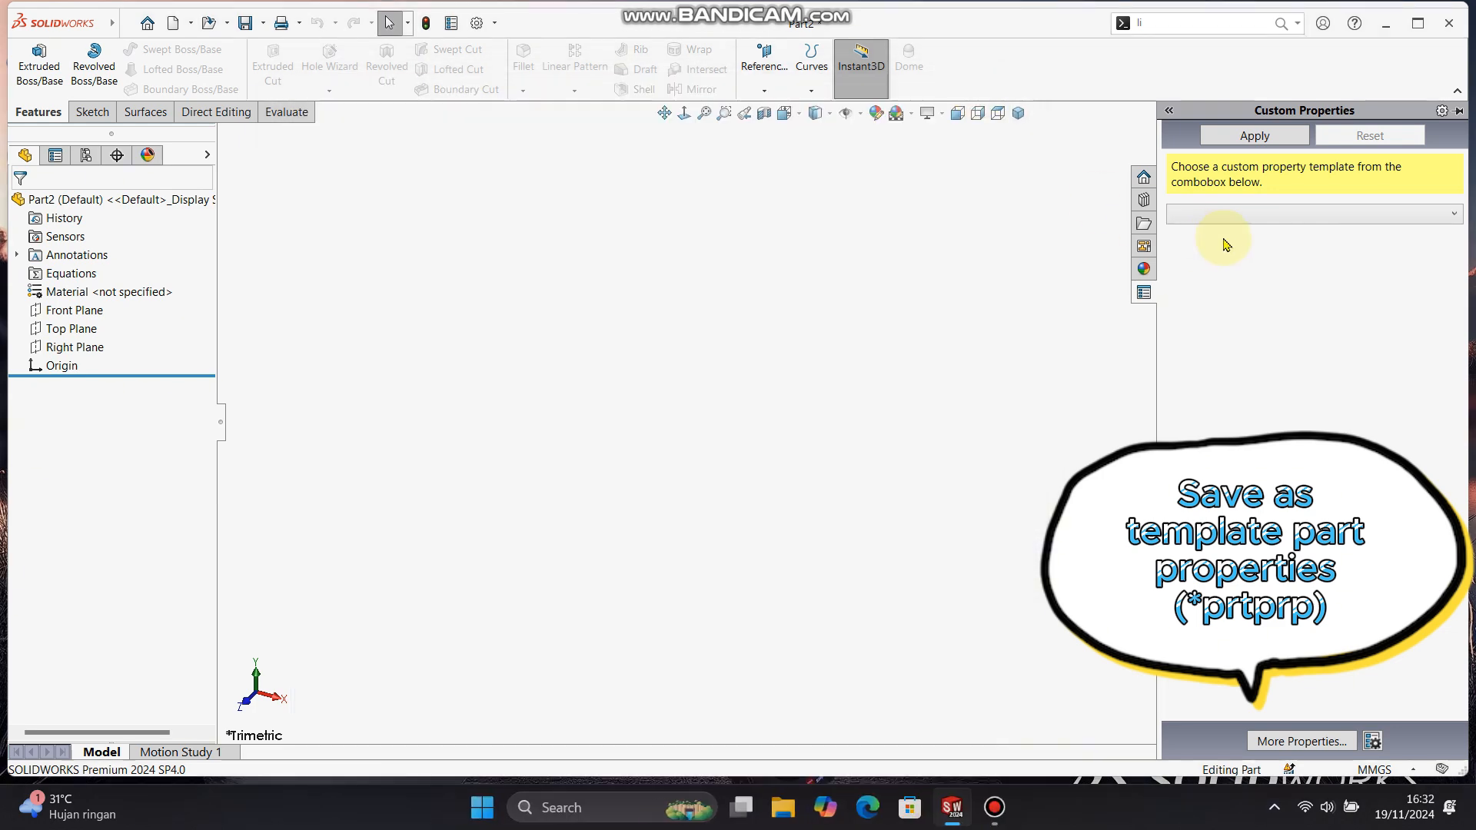
- Open the Chasis Monoque Tutorial part and show it in isometric view
click(1260, 219)
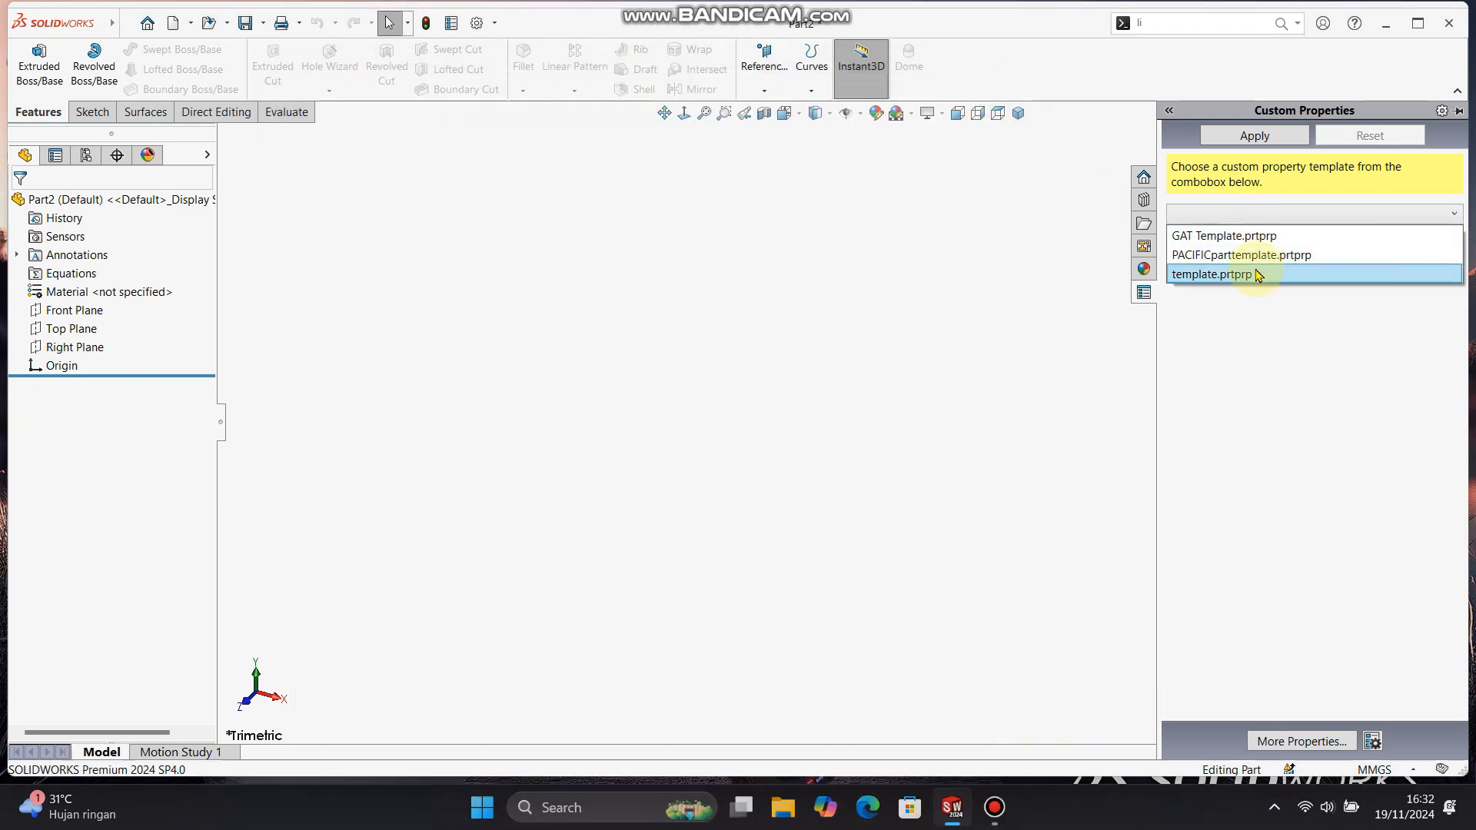
click(888, 291)
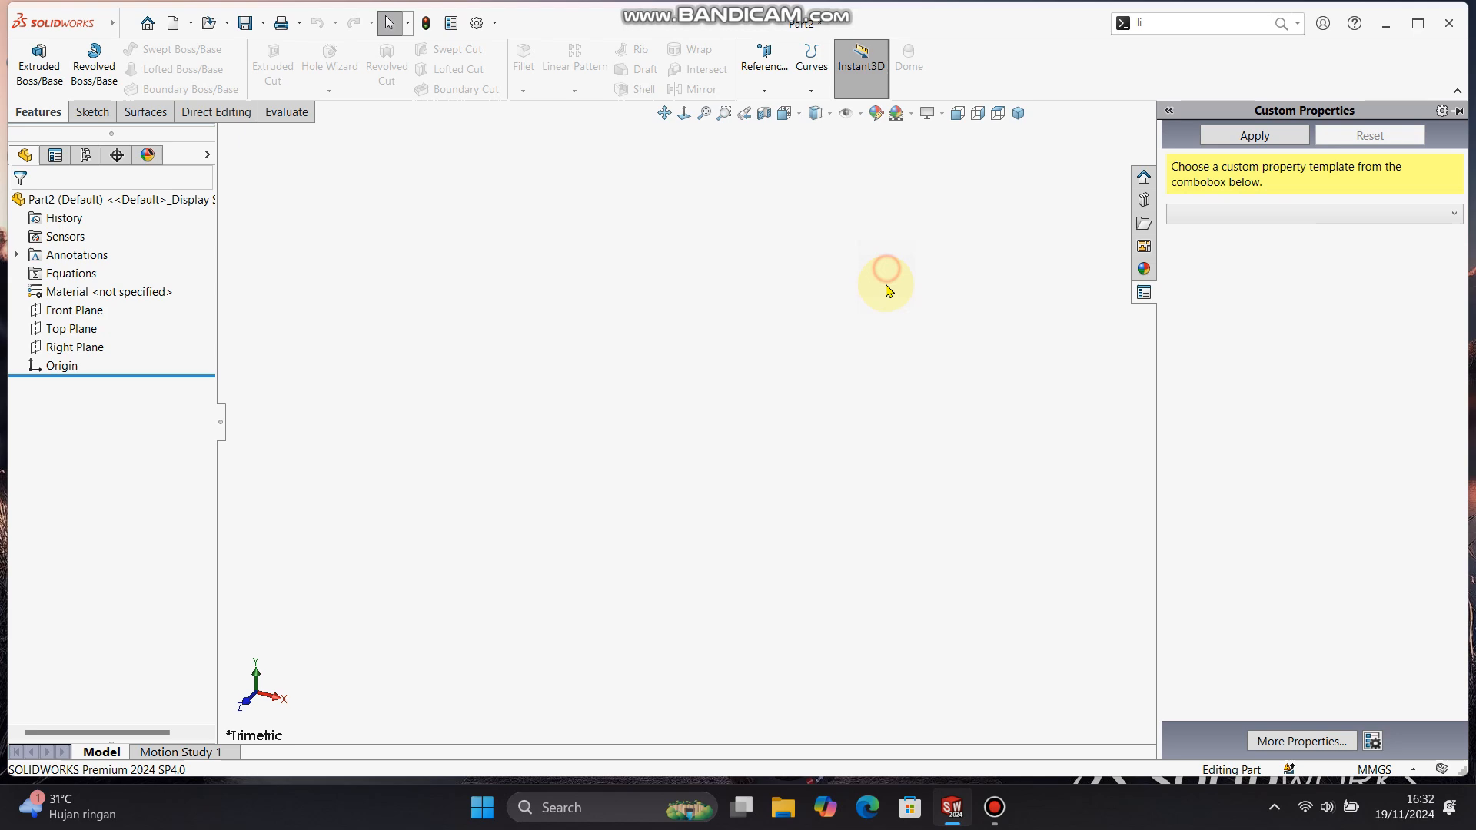
click(174, 28)
click(685, 310)
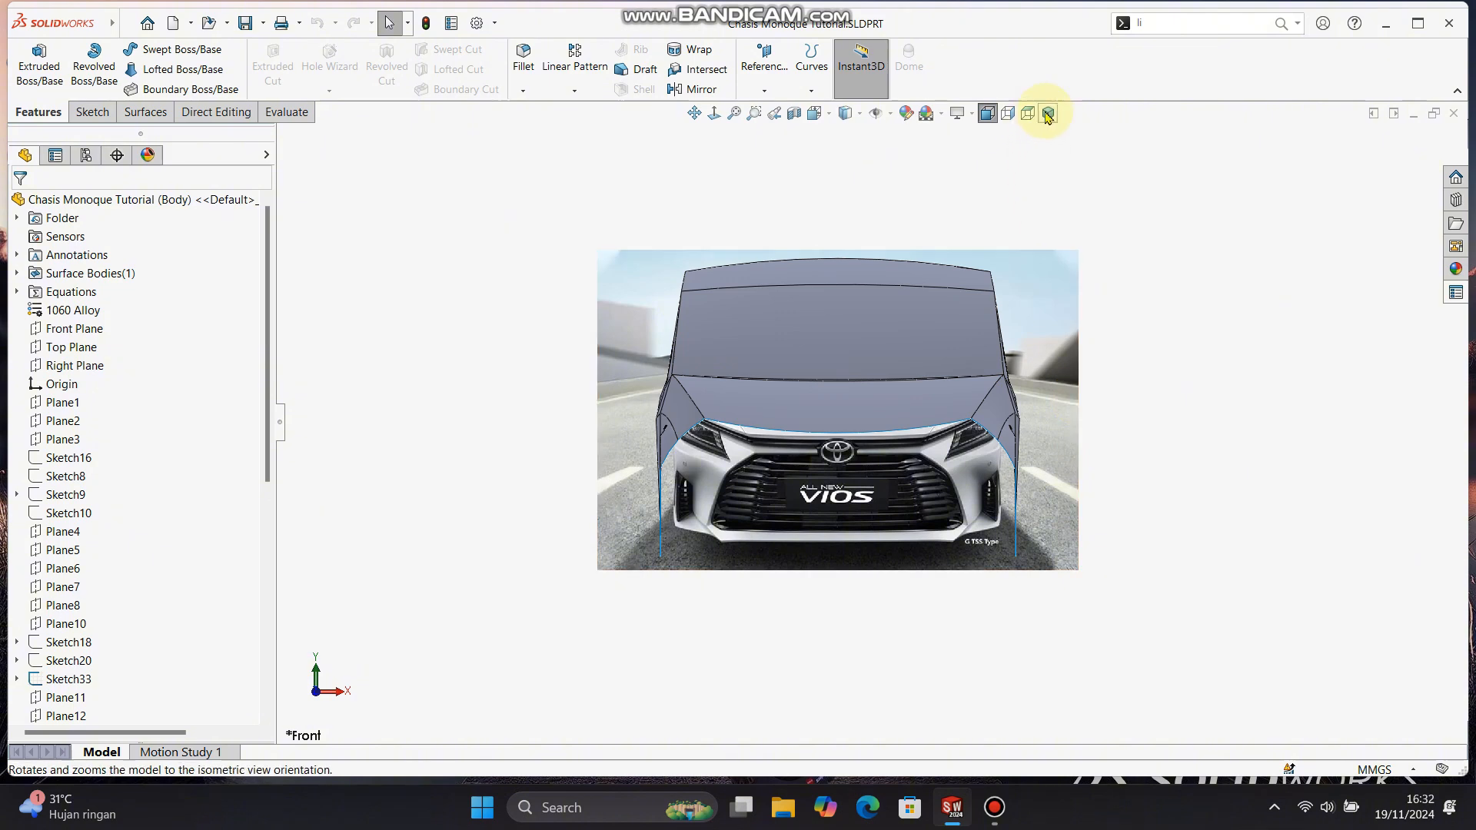
click(1048, 114)
- Load the Tutorial property template for the car body part's custom properties
click(1456, 293)
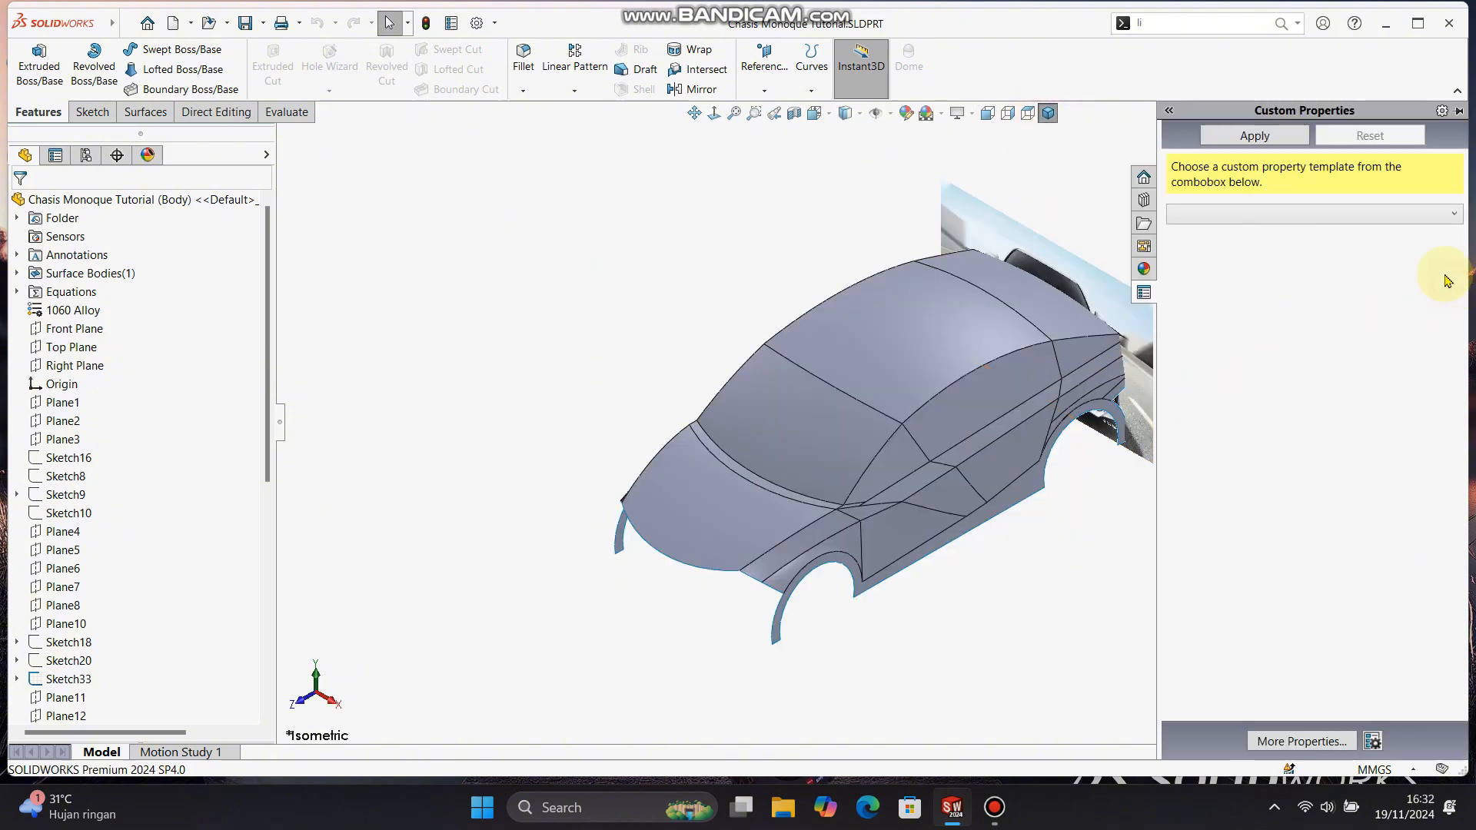
click(1342, 214)
click(1243, 293)
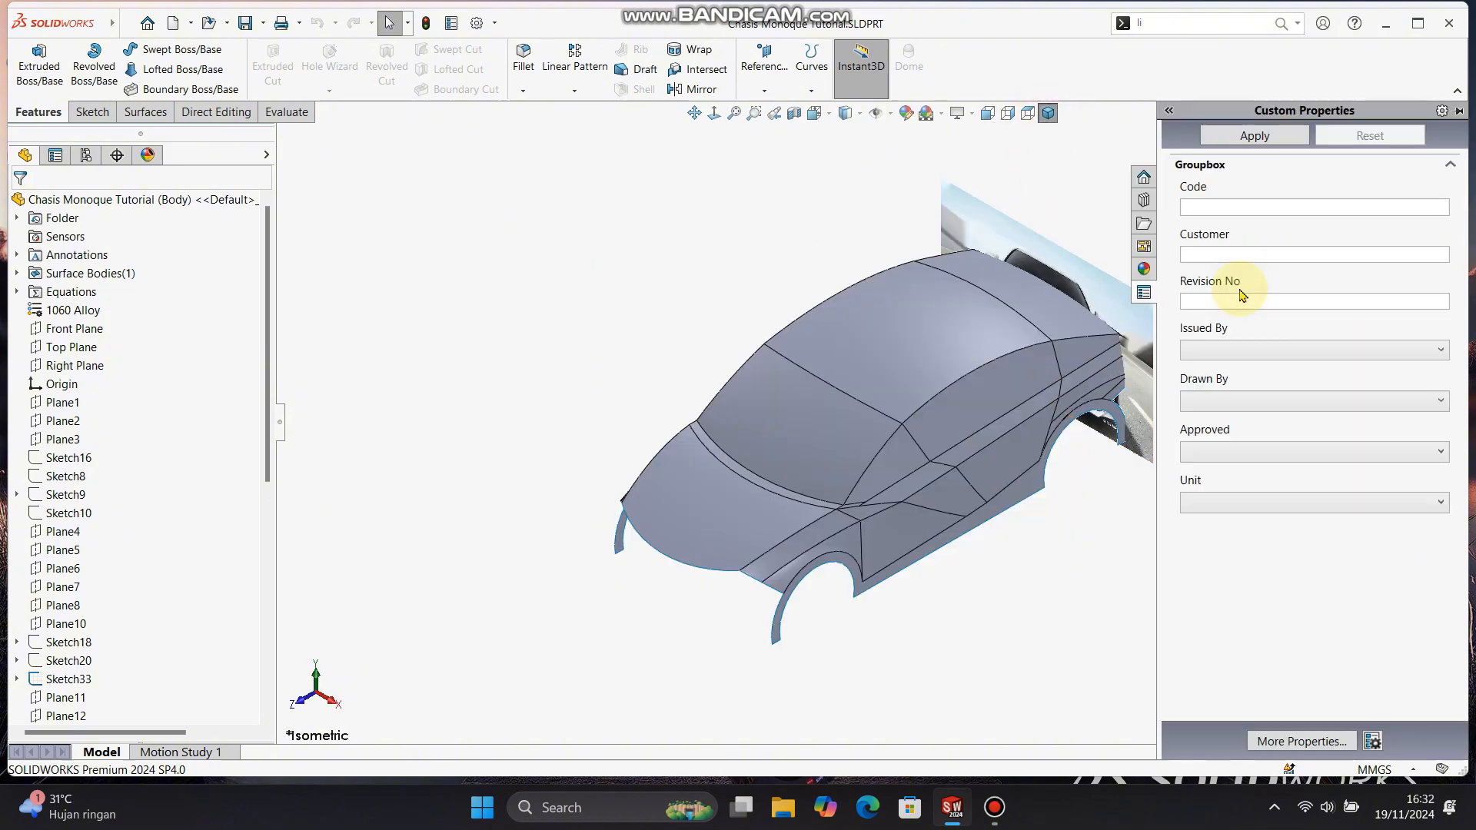
- Fill in the part's custom properties with Code 01, Customer Youtube and Revision No 01
click(1253, 207)
text(01)
click(1226, 254)
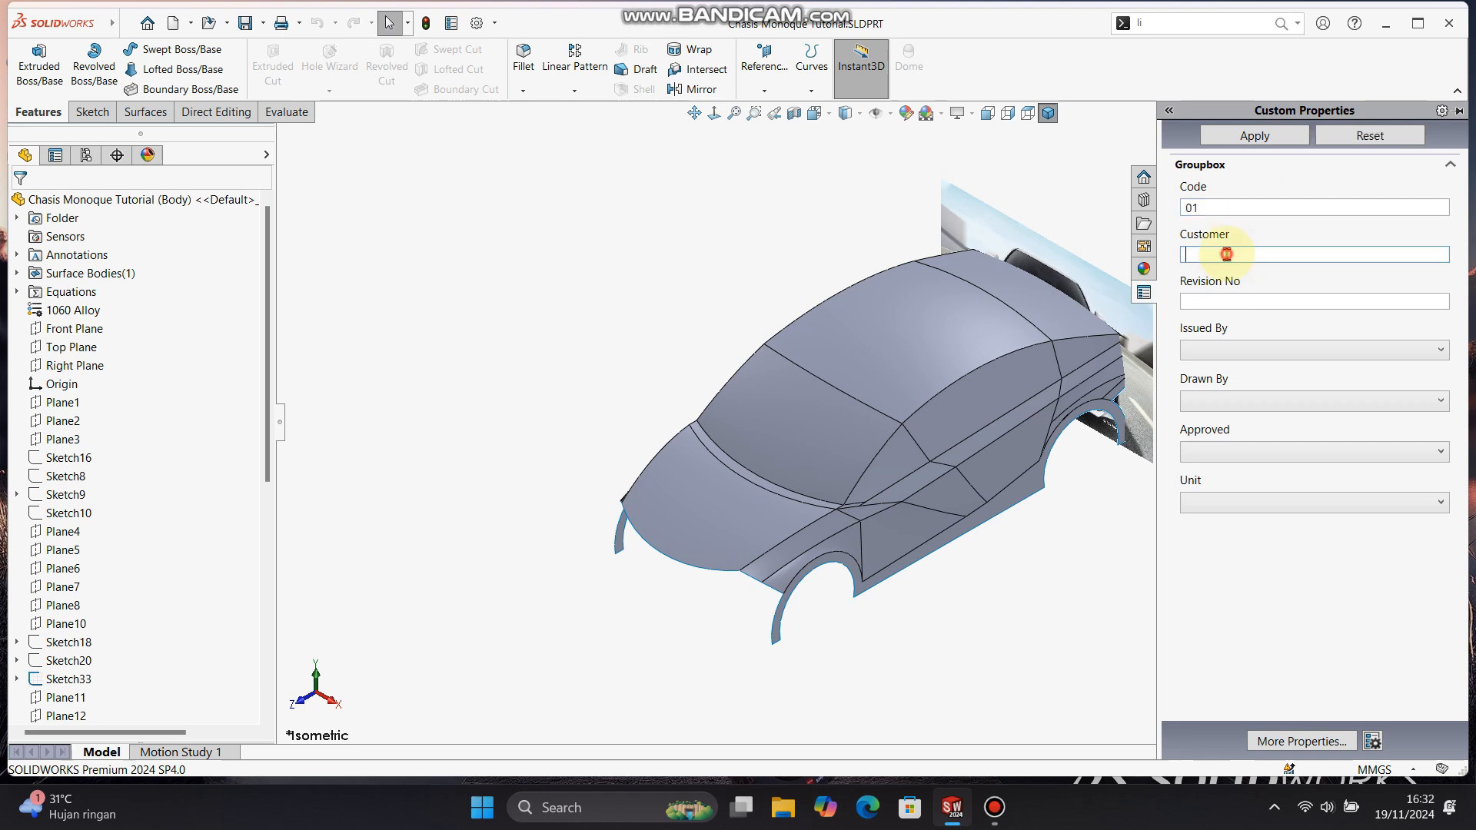
text(Youtube)
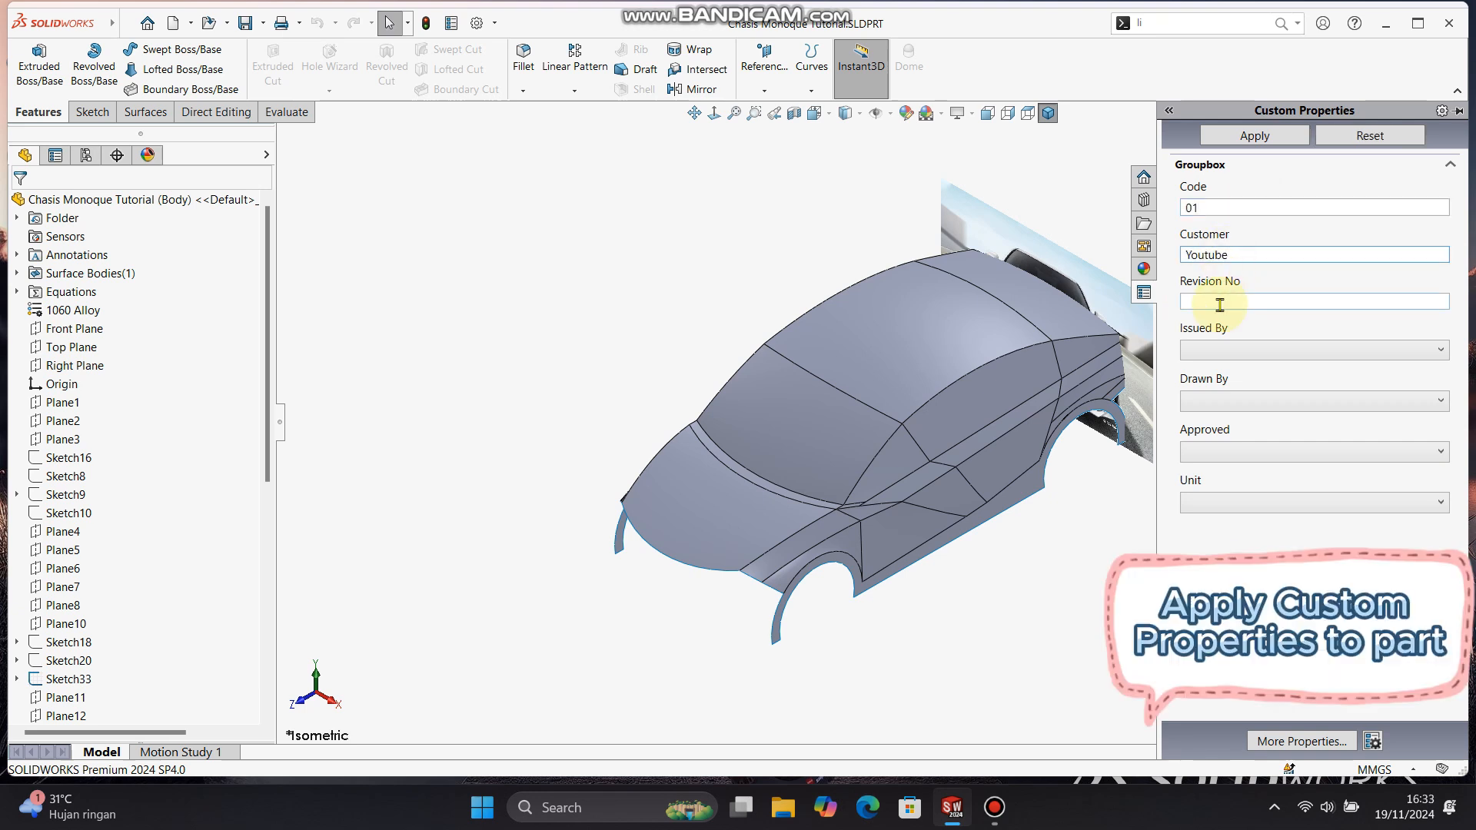
click(1220, 305)
- Set Issued By to RZ, Drawn By to MF, Approved to MZ and Unit to MMGS, and apply the custom properties to the part
click(1239, 349)
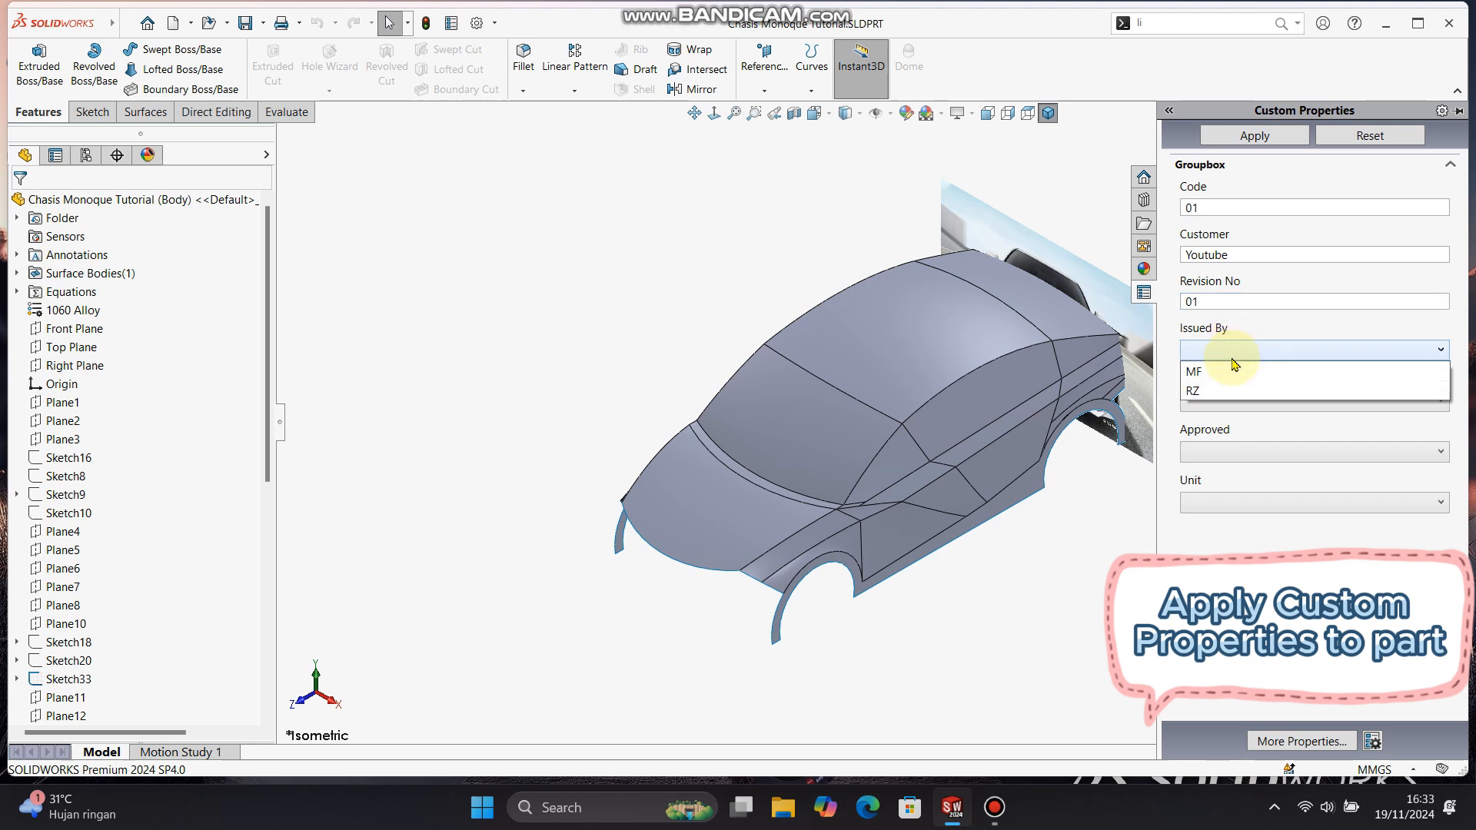
click(1234, 369)
click(1242, 401)
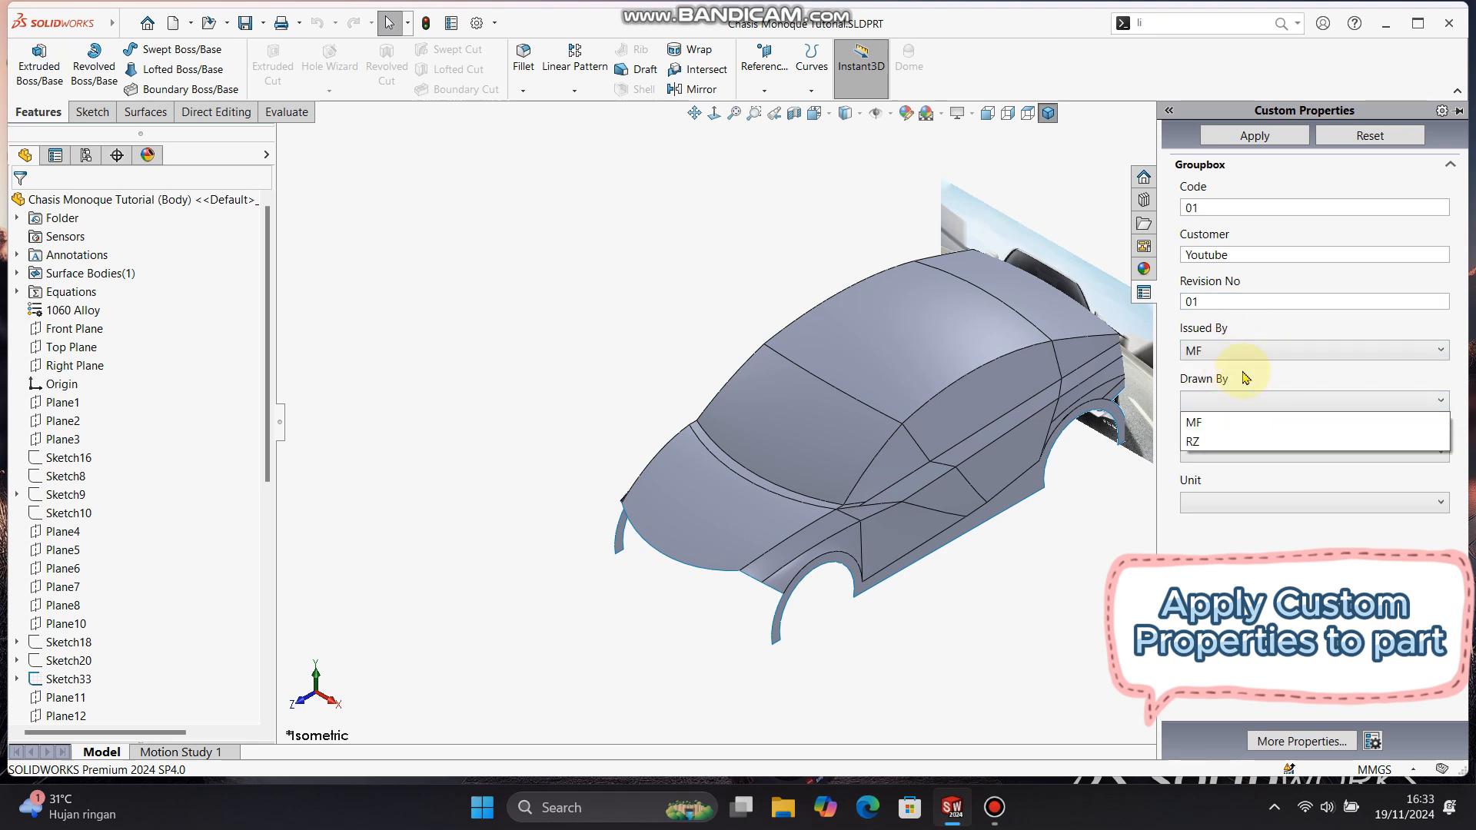
click(1220, 422)
click(1231, 453)
click(1249, 471)
click(1250, 350)
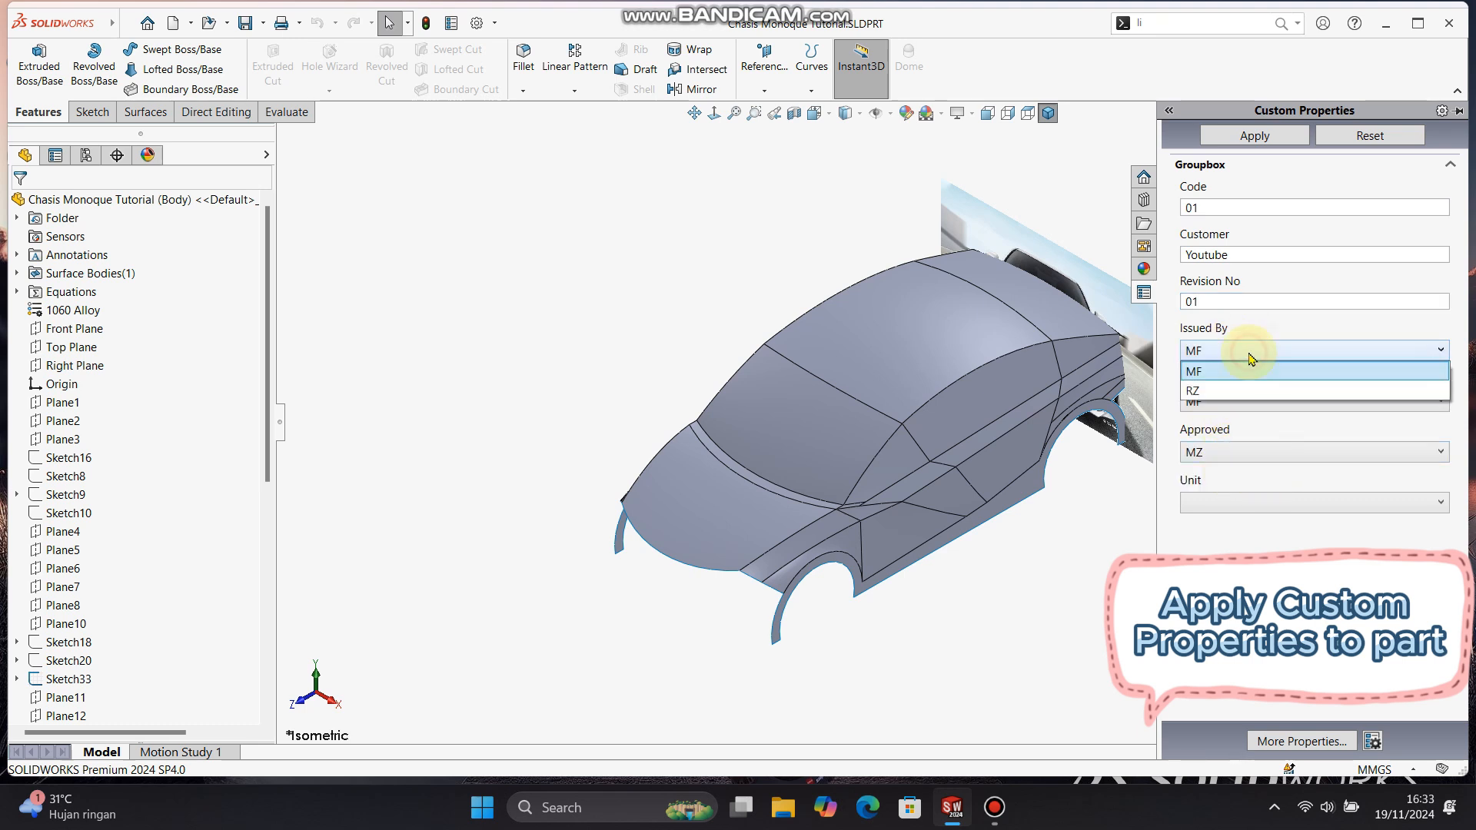
click(1240, 383)
click(1246, 503)
click(1246, 528)
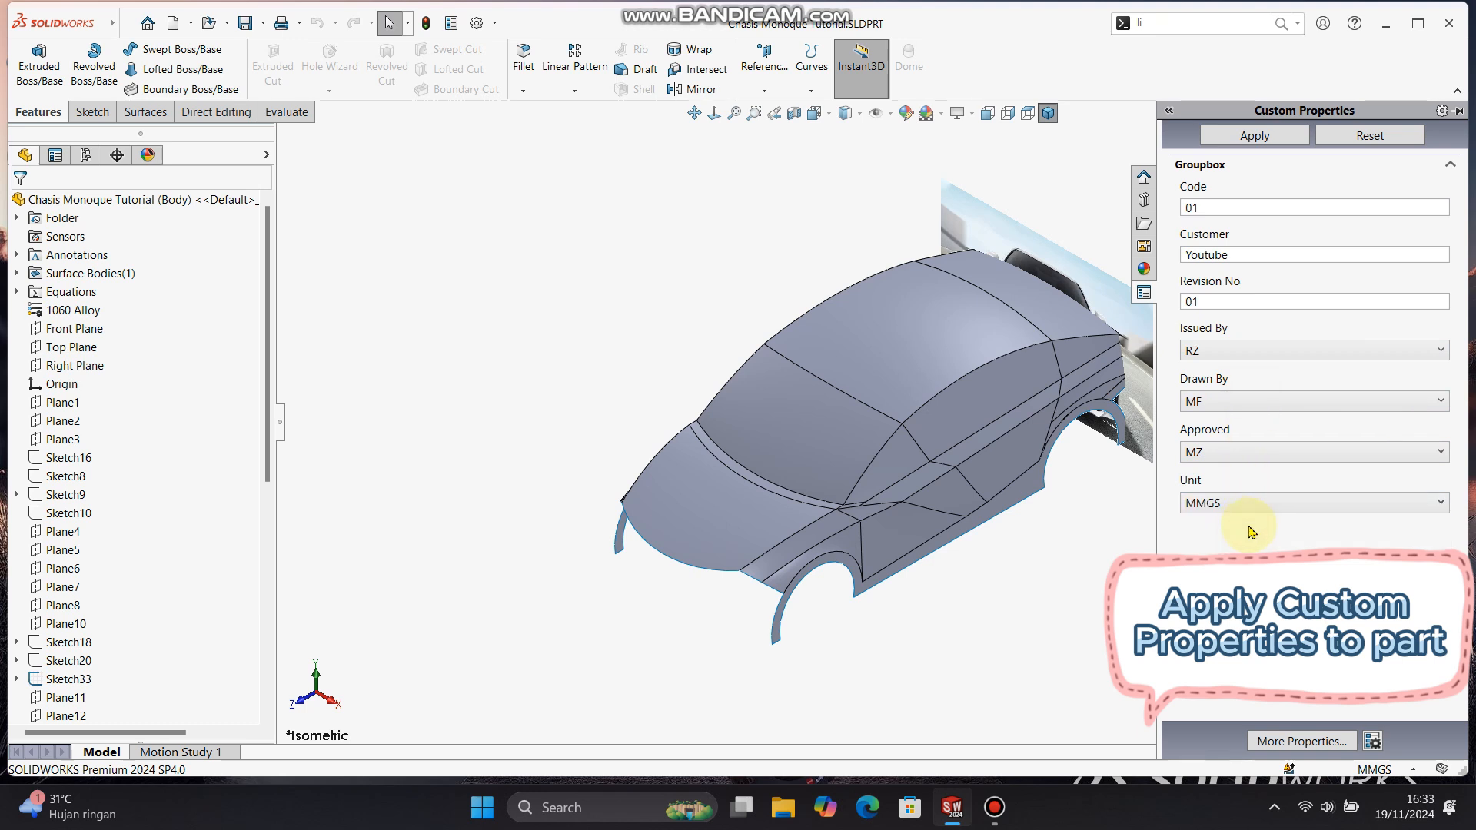
scroll(1135, 543, up, 2)
click(1249, 139)
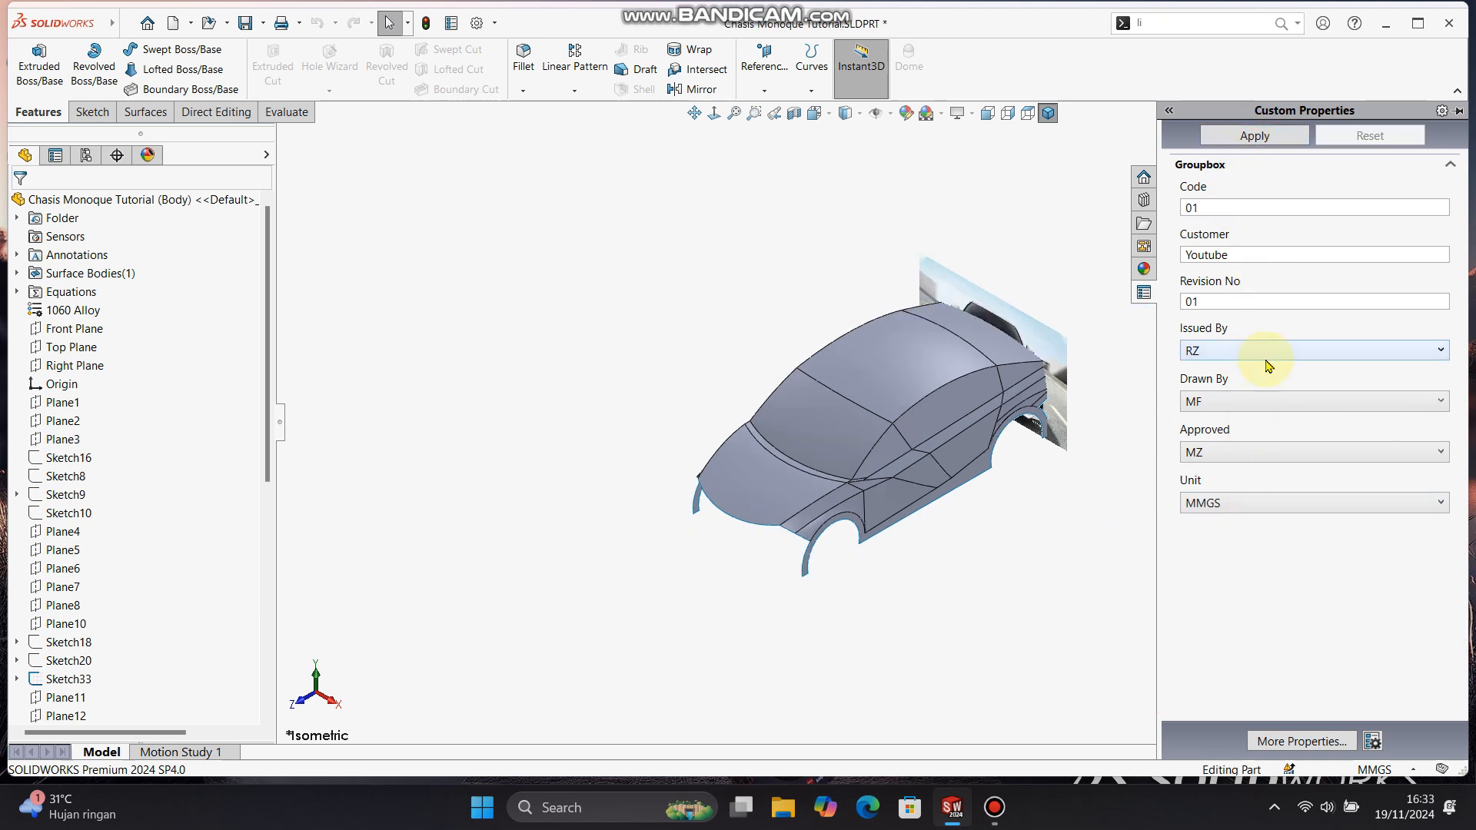
- Review the custom entries in the part's file properties and close the dialog
click(451, 23)
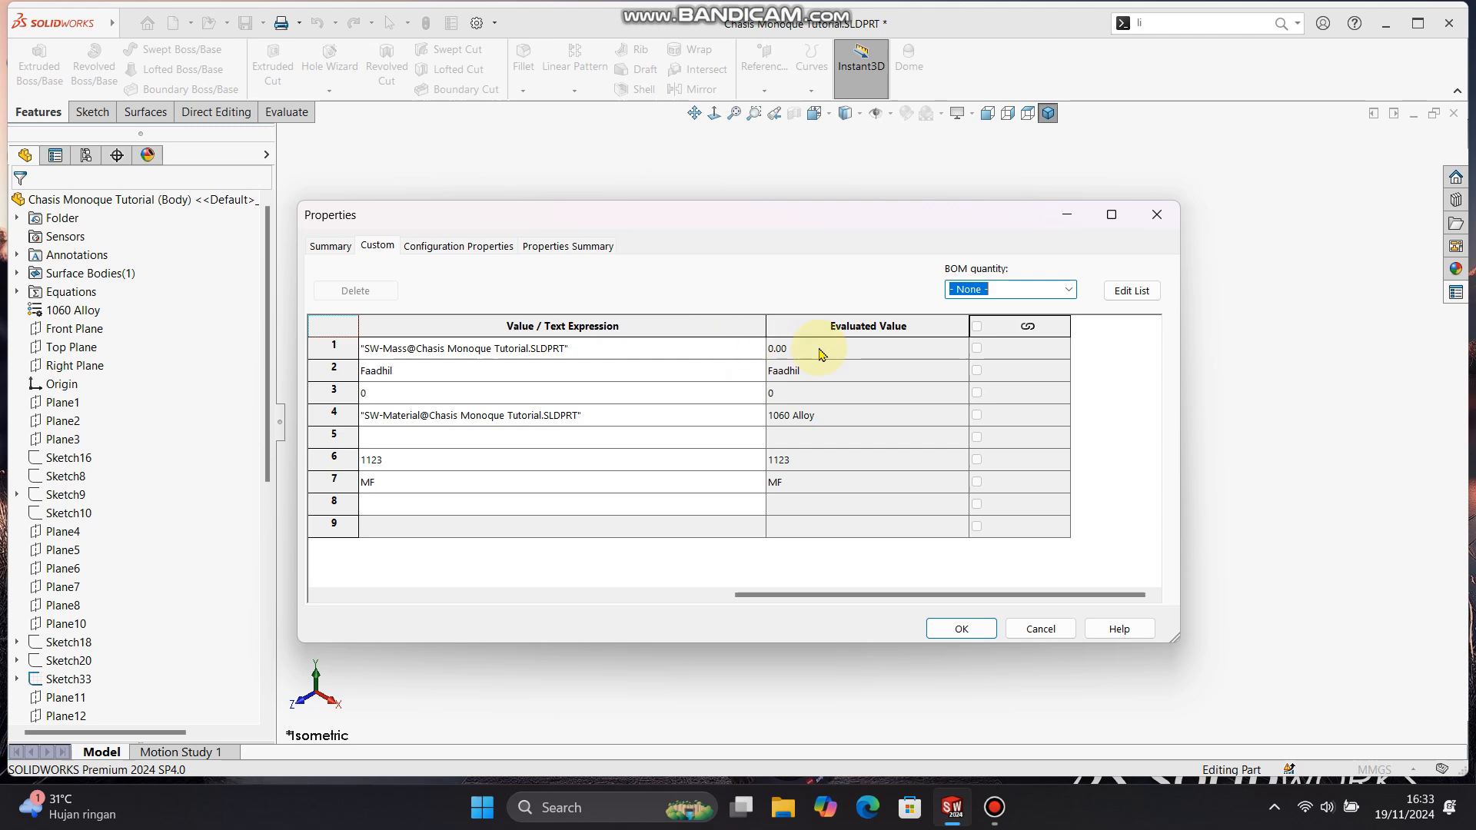
click(962, 628)
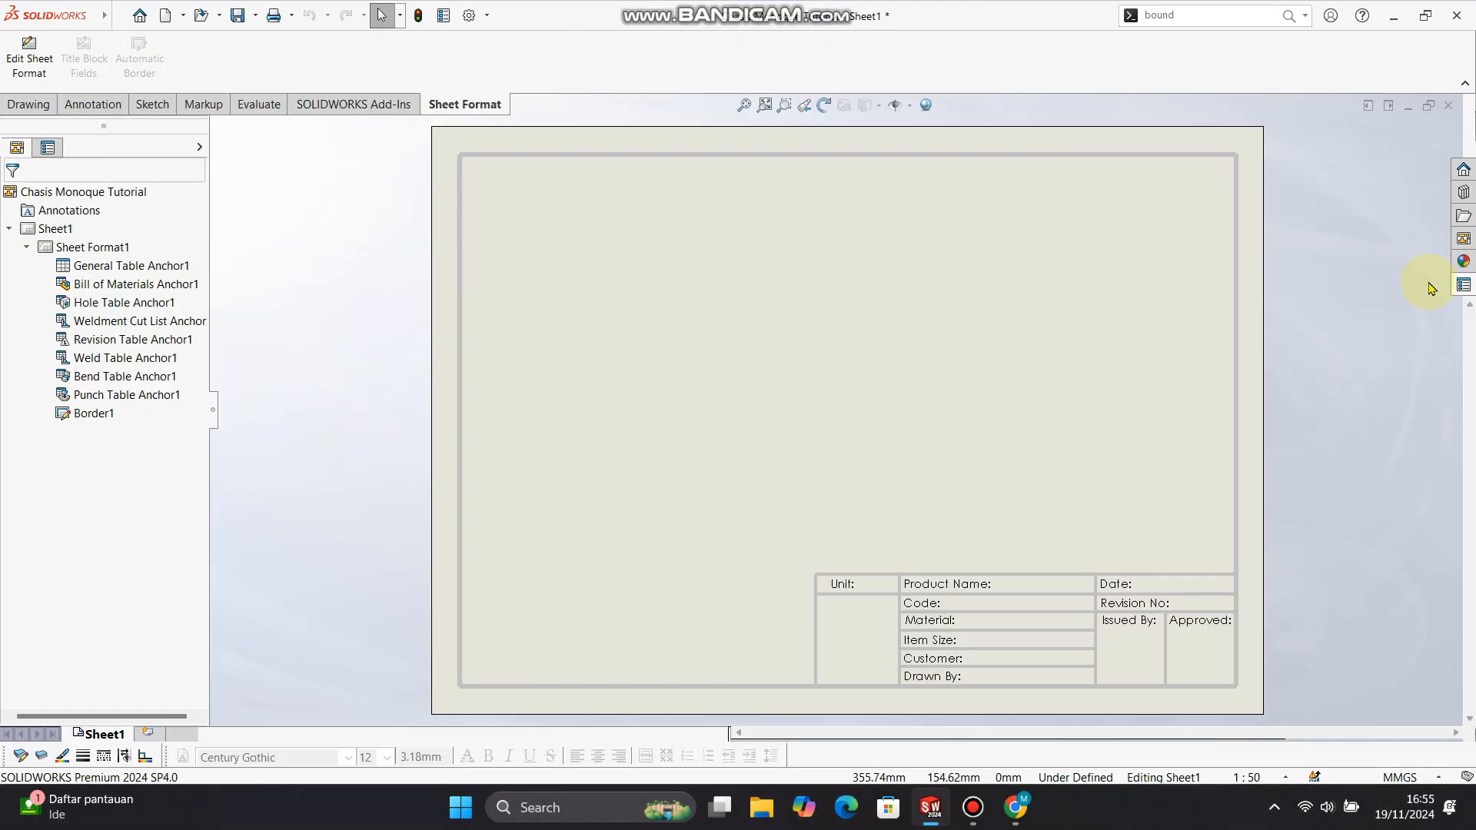
- Load the LATIH3 part's views for the drawing and place its Trimetric view in the upper right area of the sheet
click(1464, 238)
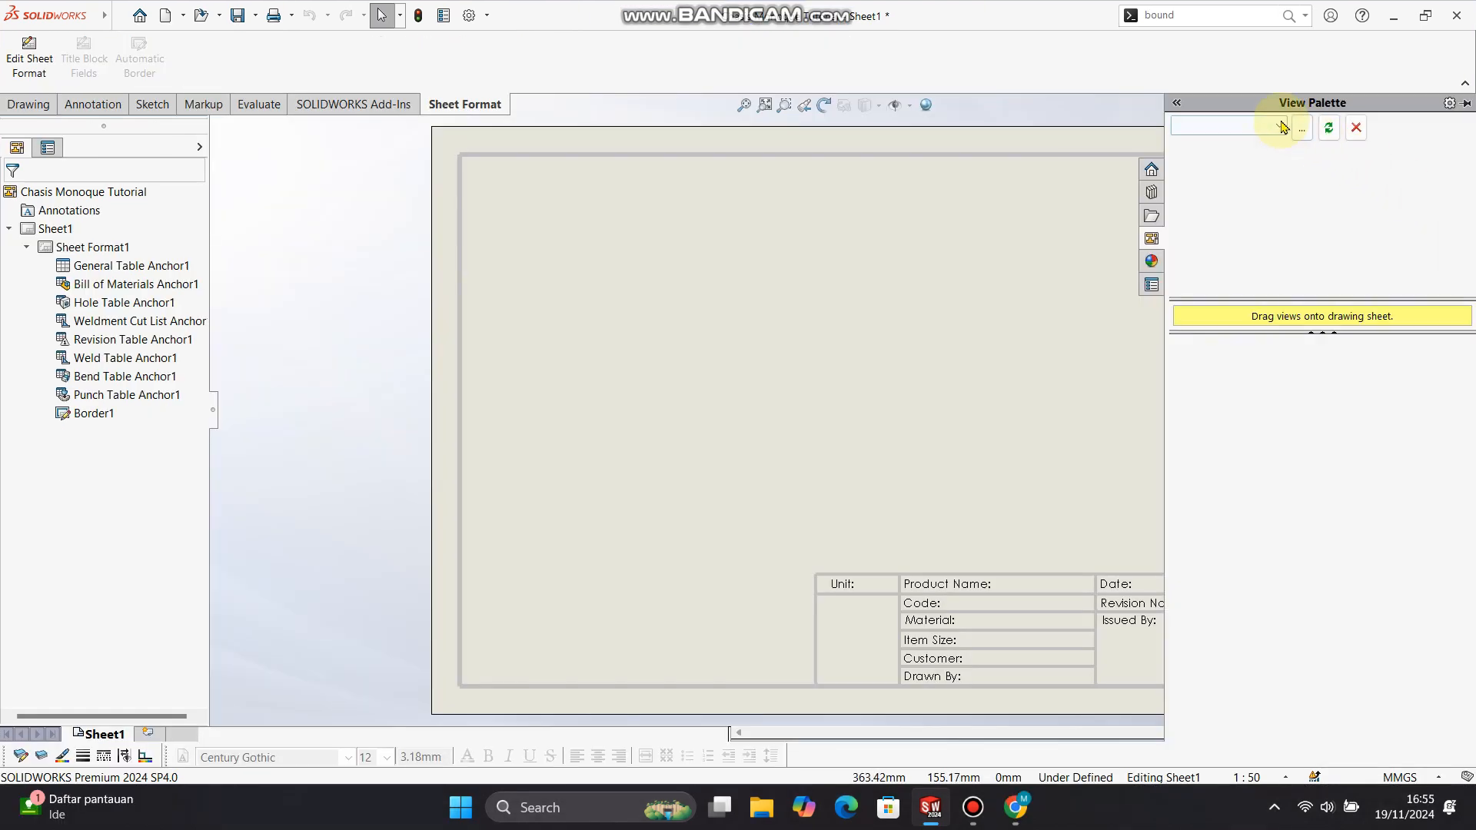
click(1328, 130)
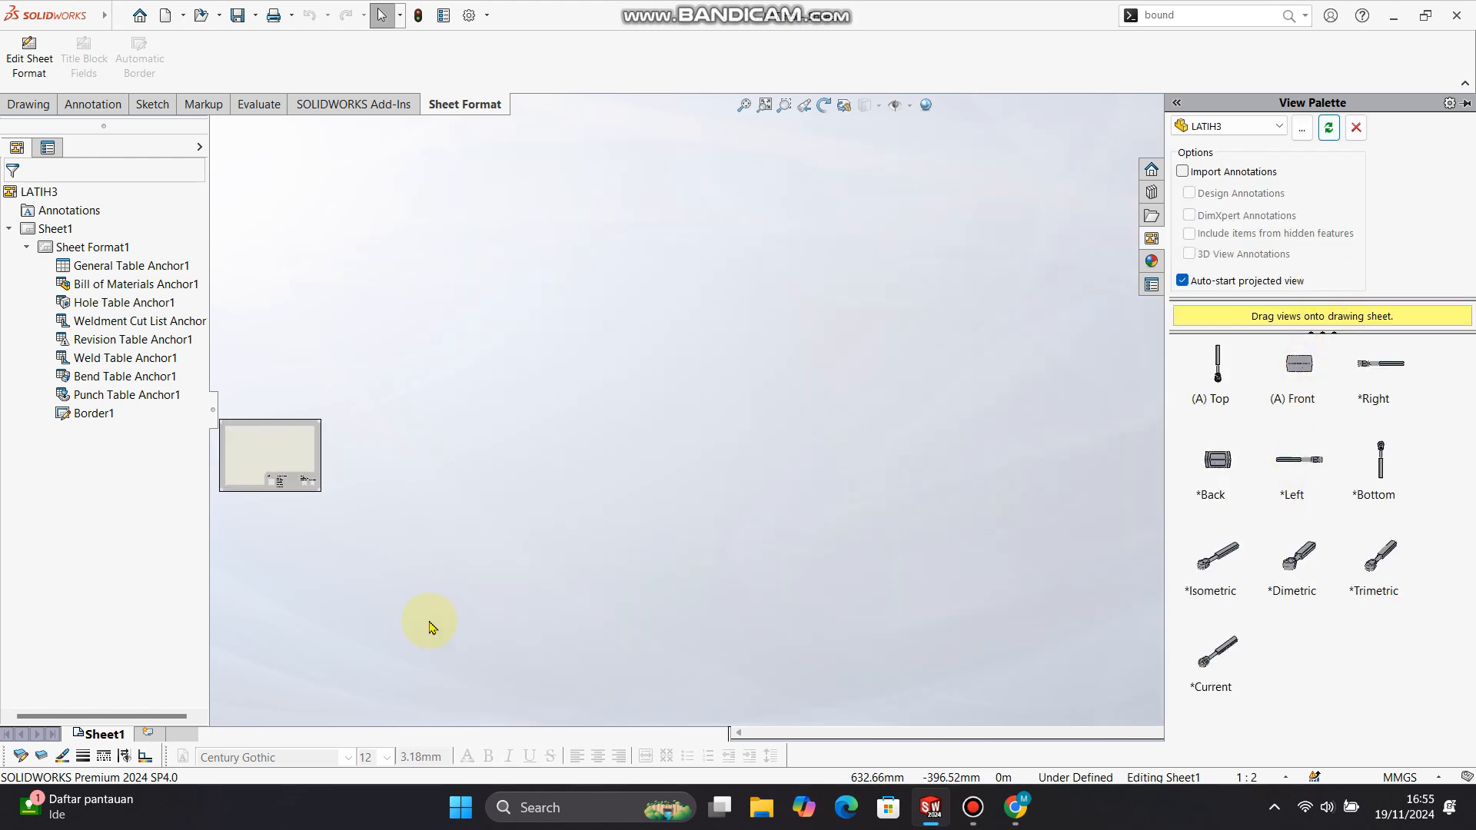
scroll(269, 468, down, 5)
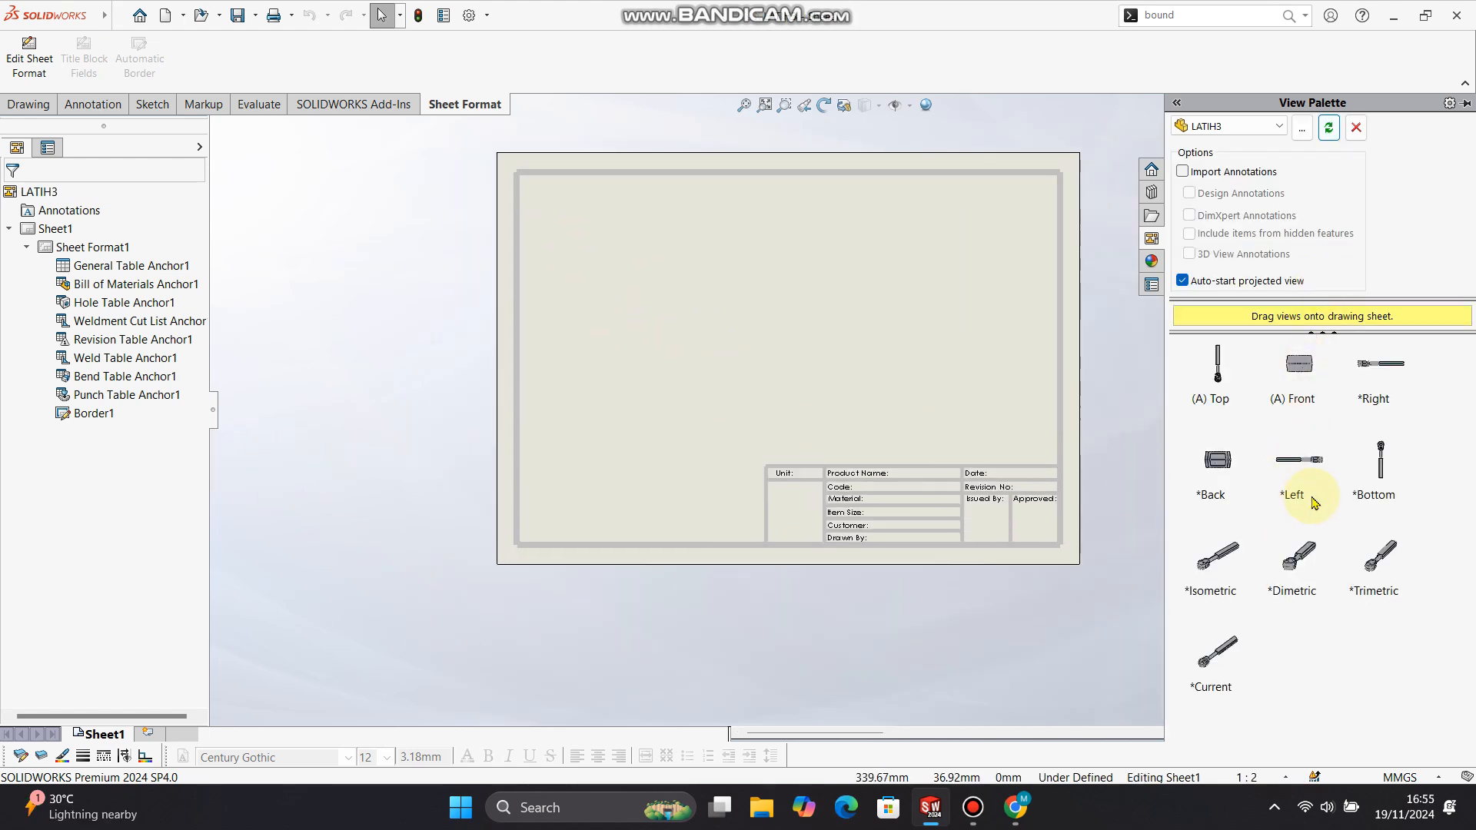
drag(1376, 558, 932, 295)
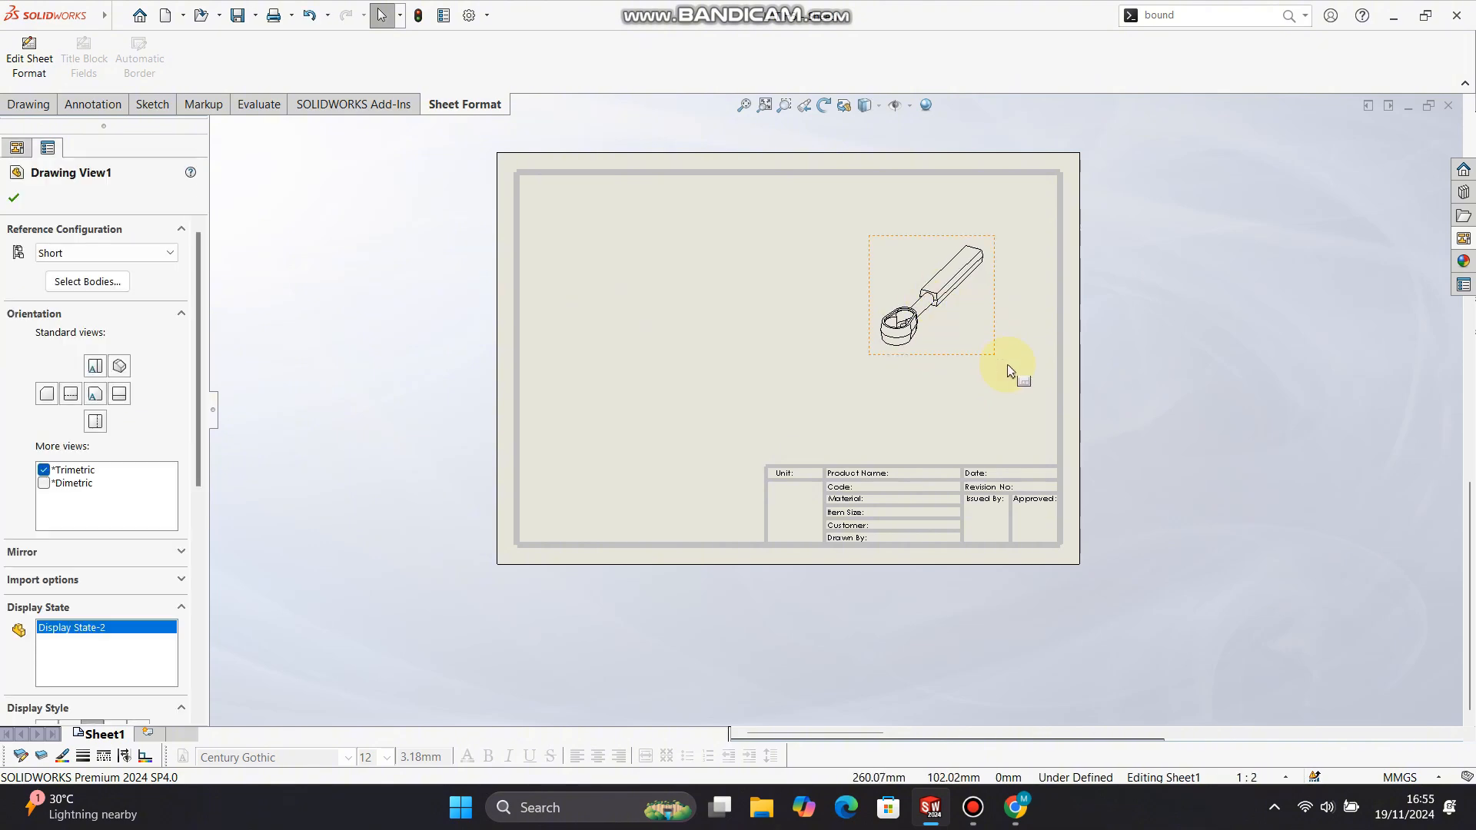
click(1009, 372)
- Switch to the LATIH3 part and add a rectangular, best-fit bounding box around it
mouse_move(933, 809)
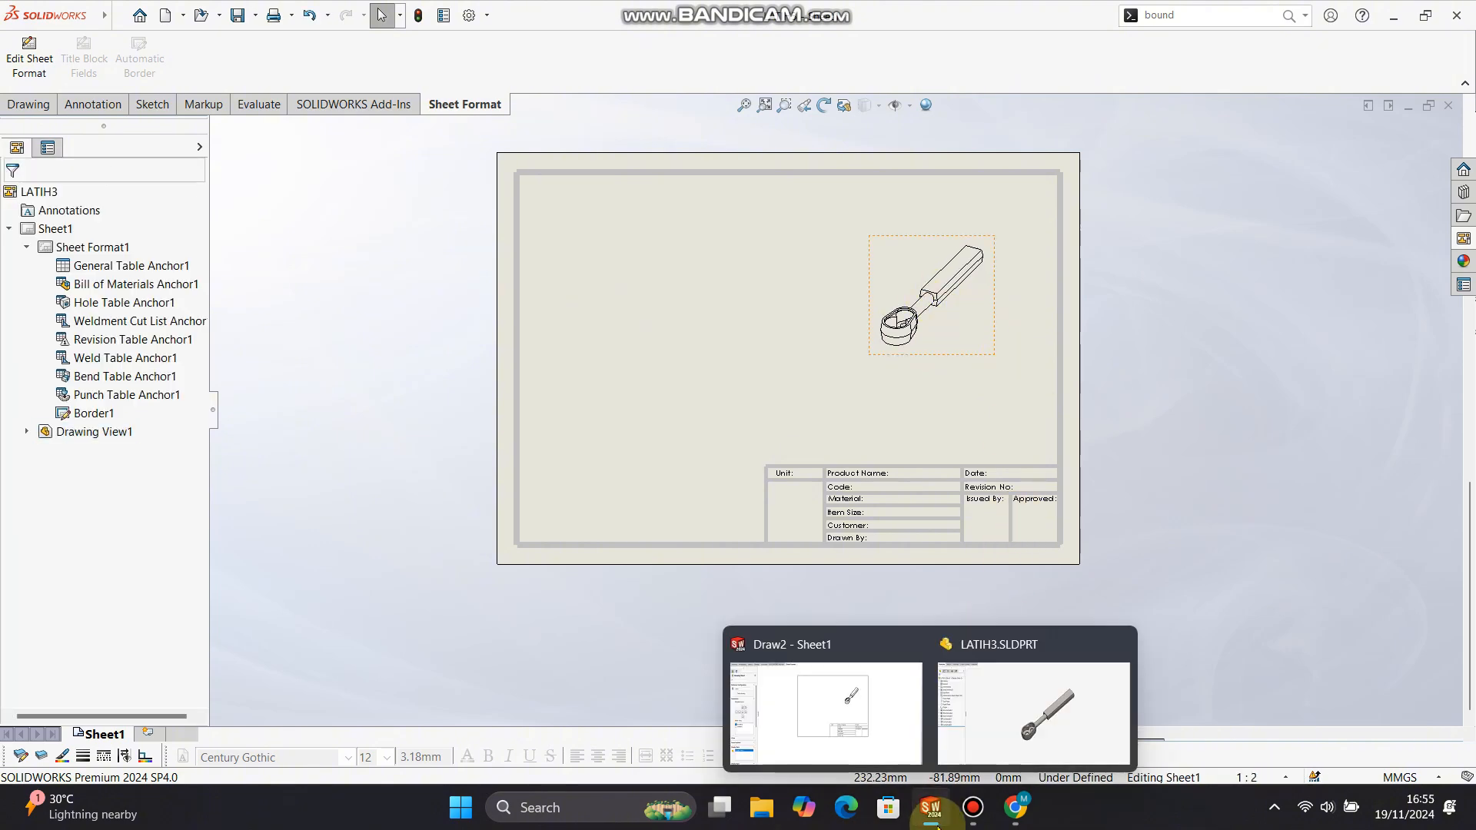
click(975, 736)
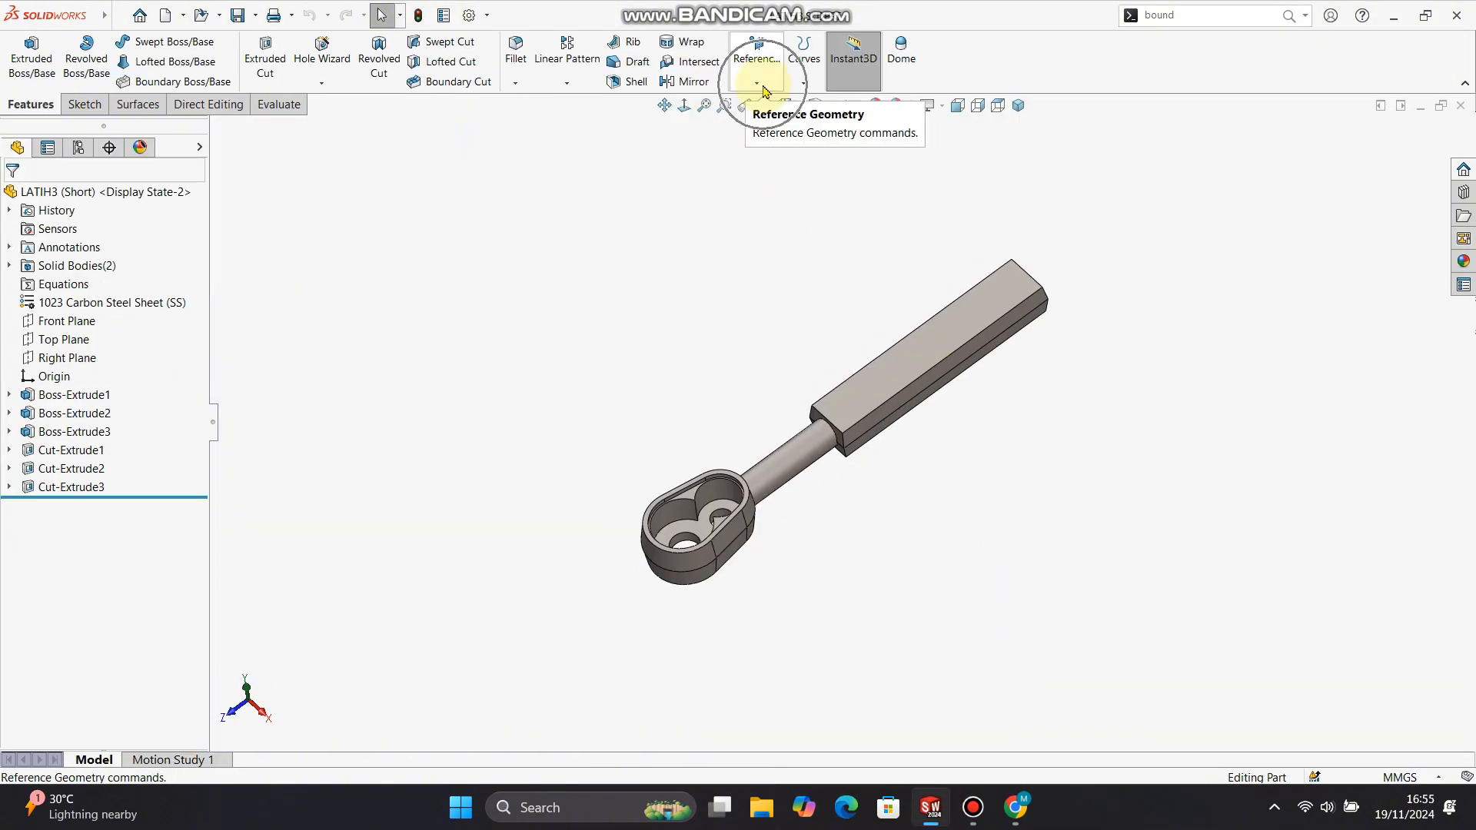
click(758, 84)
click(807, 196)
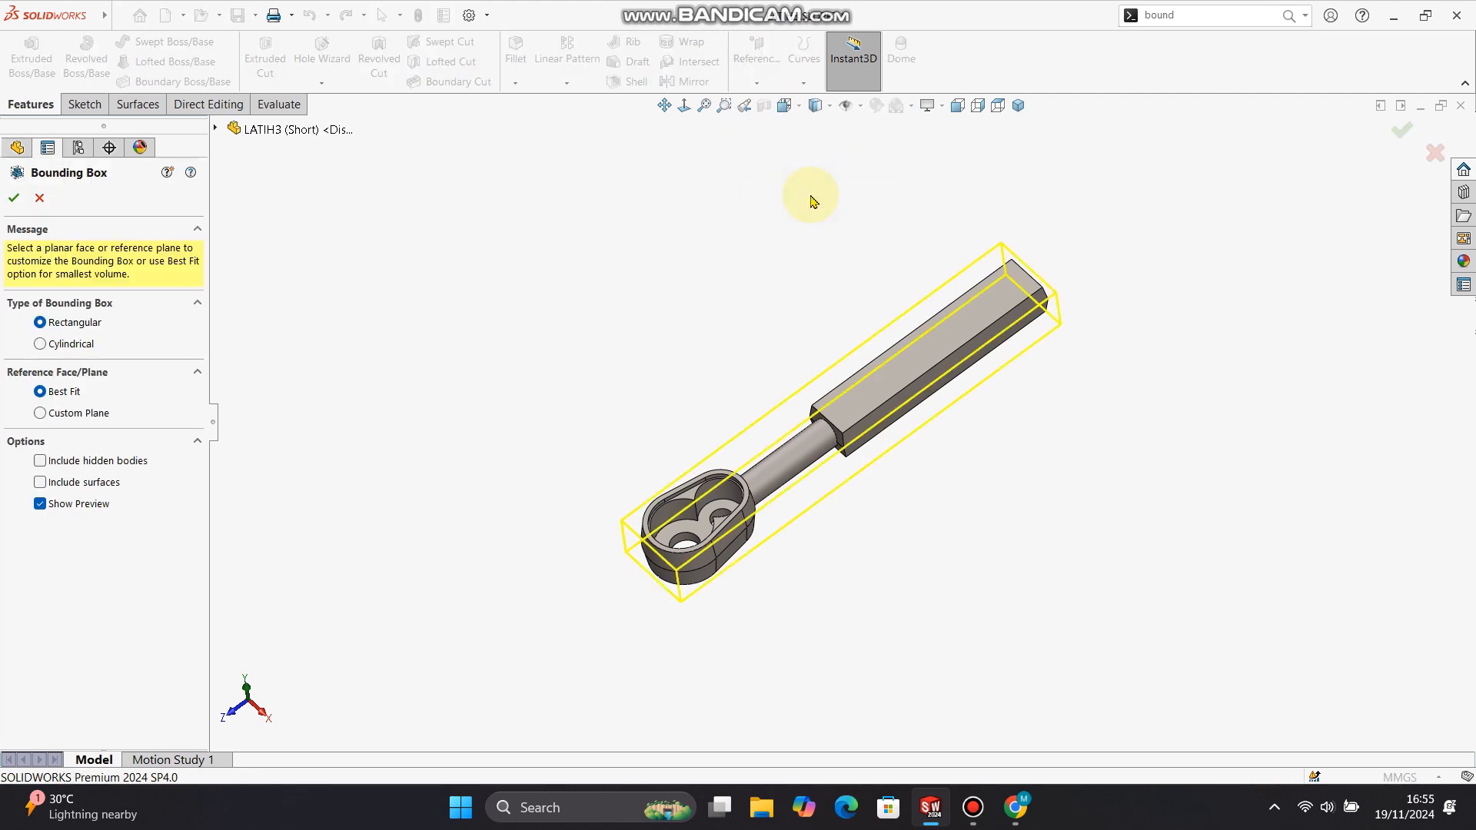
click(14, 198)
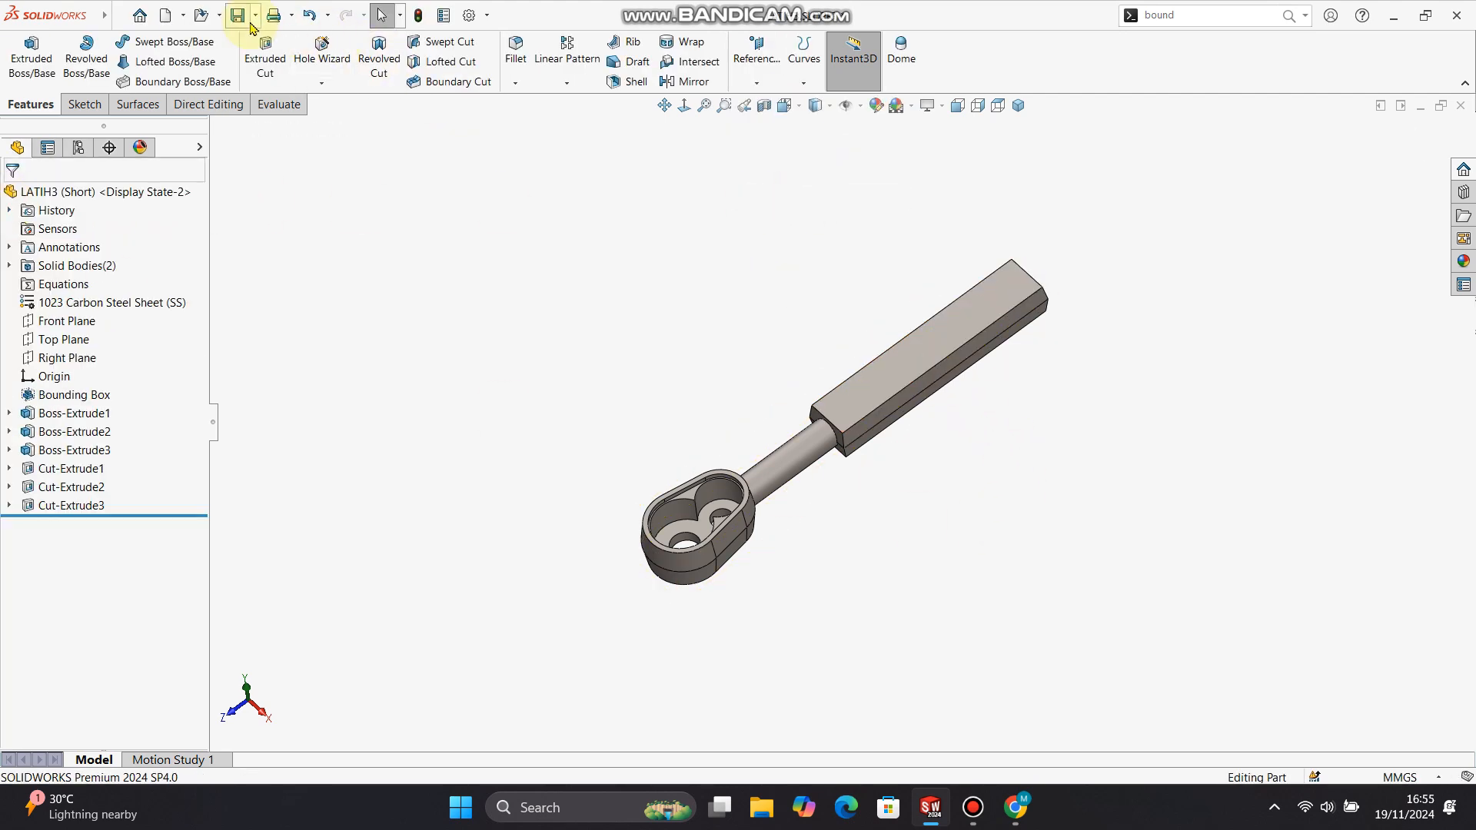
- Switch to the Draw2 drawing and open its sheet format for editing
mouse_move(930, 811)
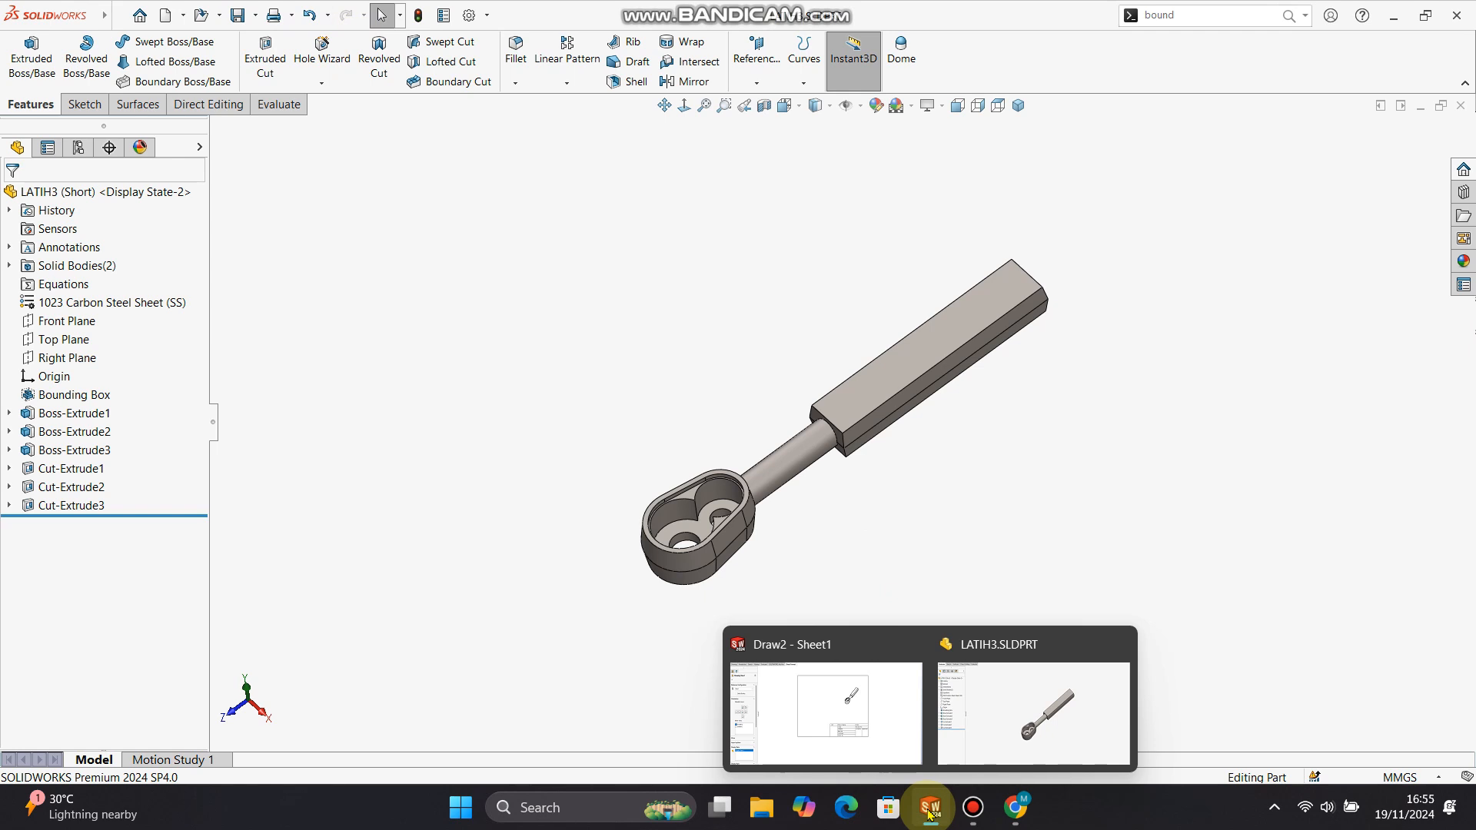
click(884, 715)
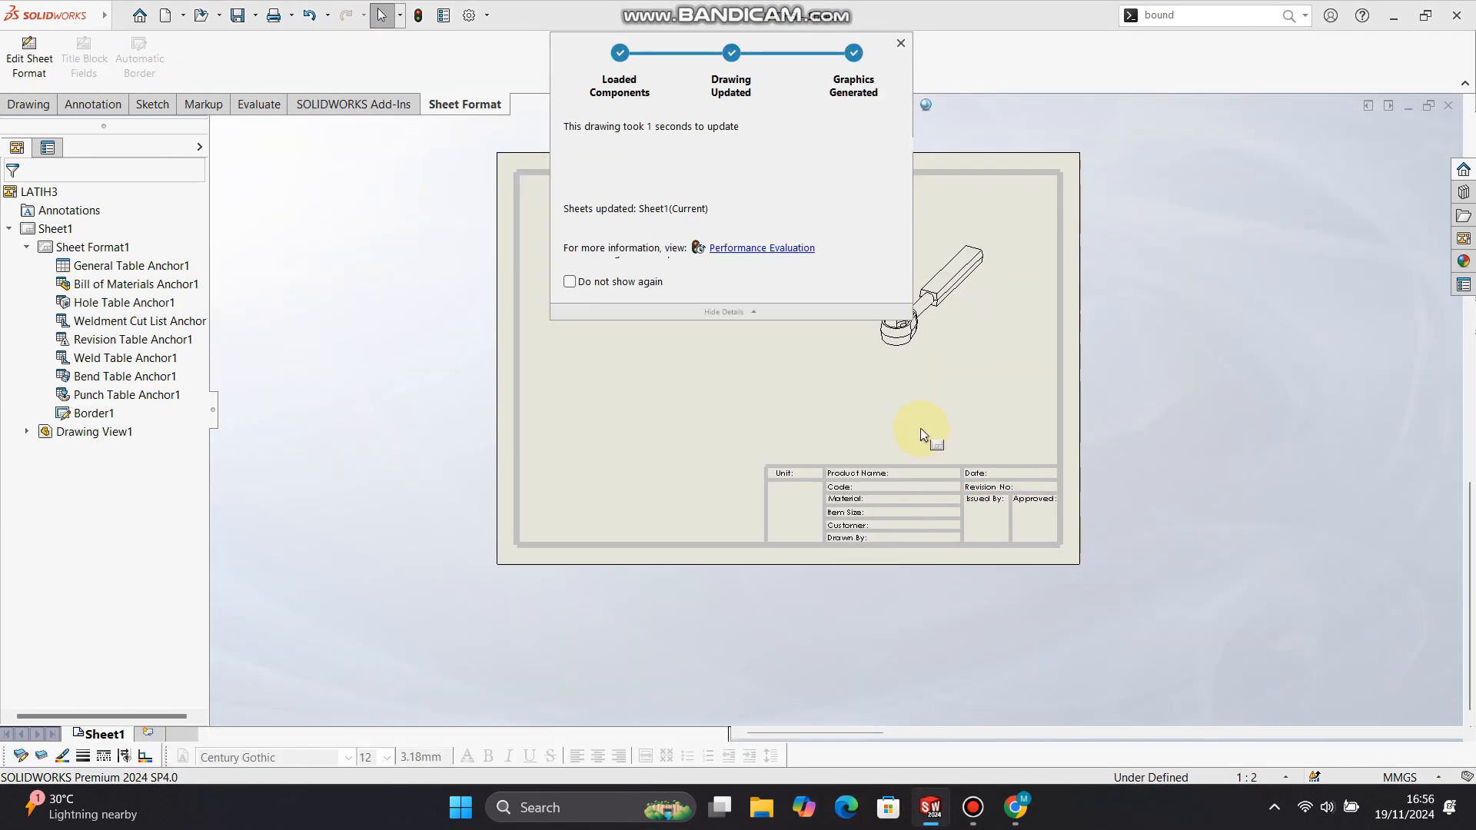
click(32, 61)
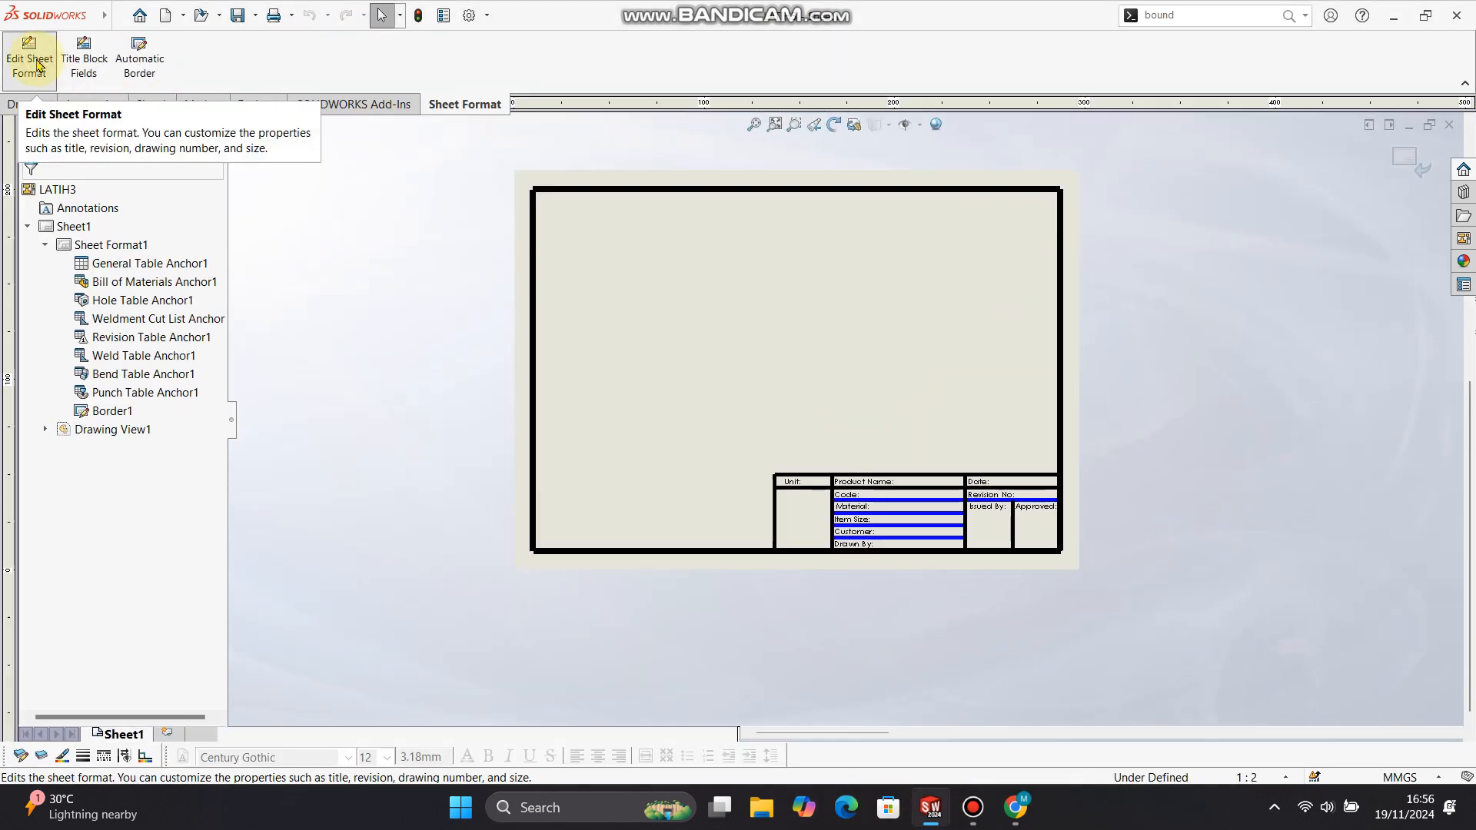
- Insert the picture "logo GAT 7x7 cm" into the sheet format as a sketch picture and size it to 25 x 25 mm
click(1186, 17)
text(ske)
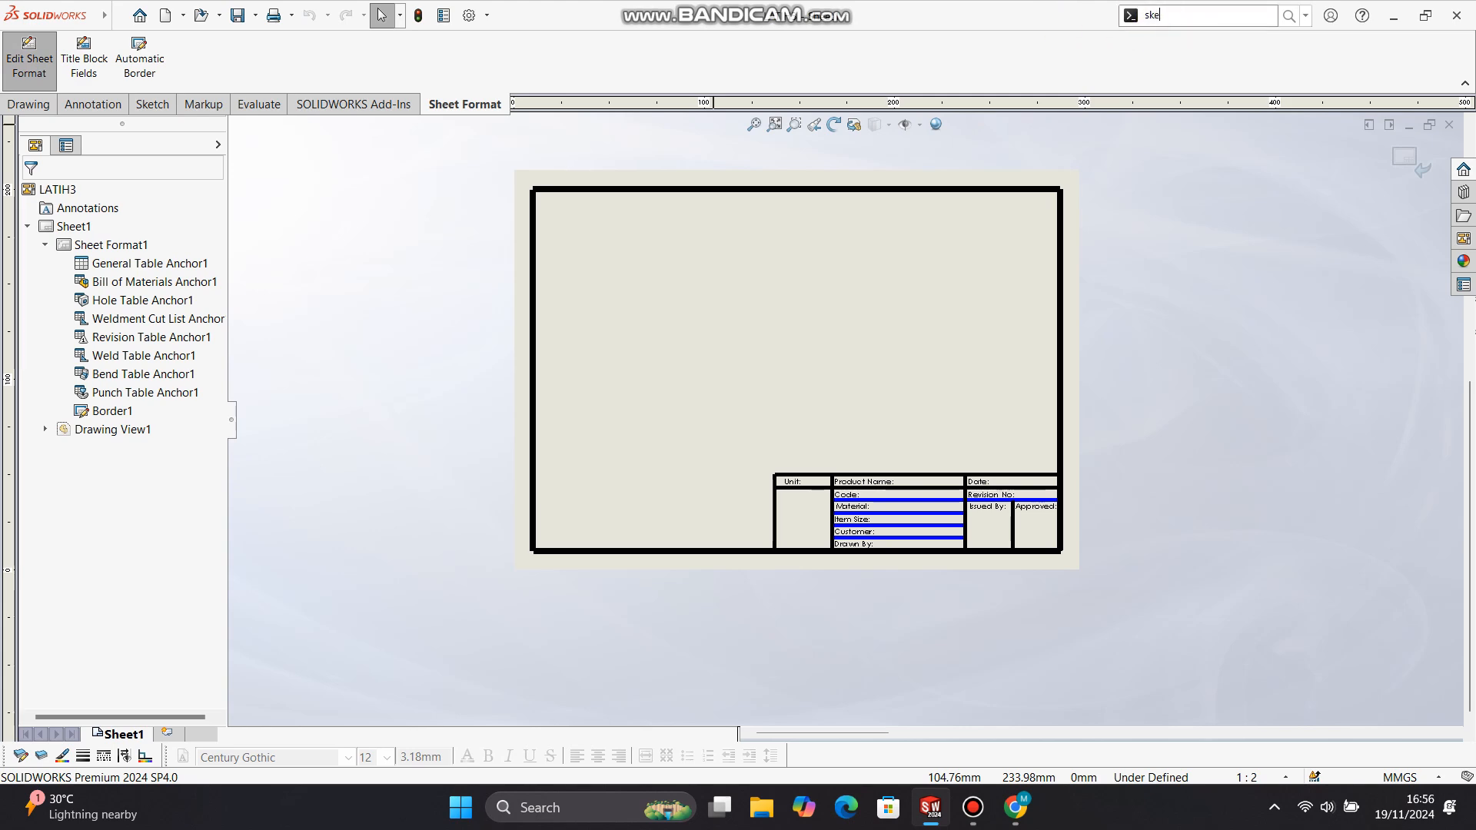
text(tch)
click(1139, 56)
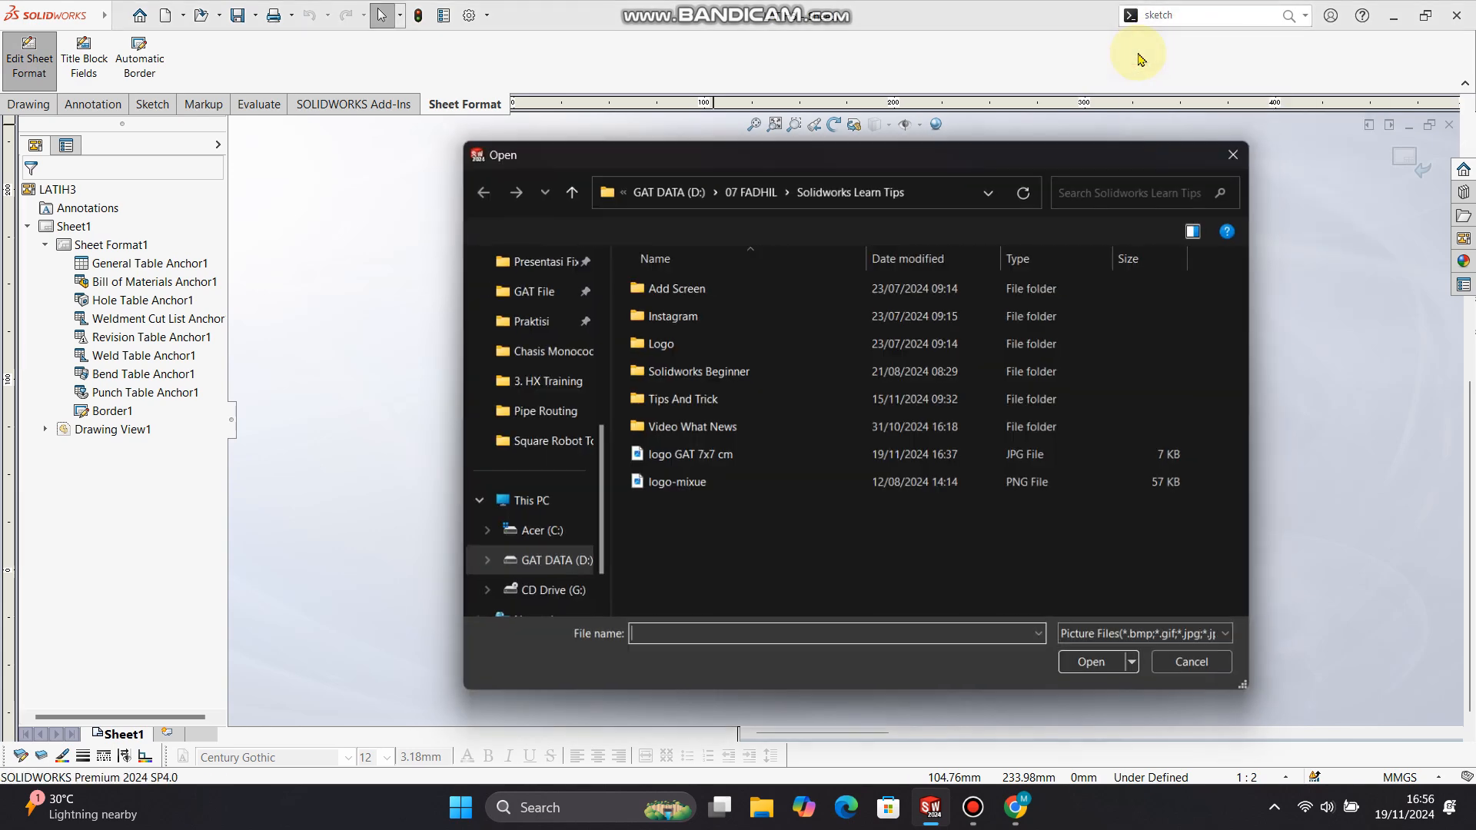
click(752, 456)
click(1105, 666)
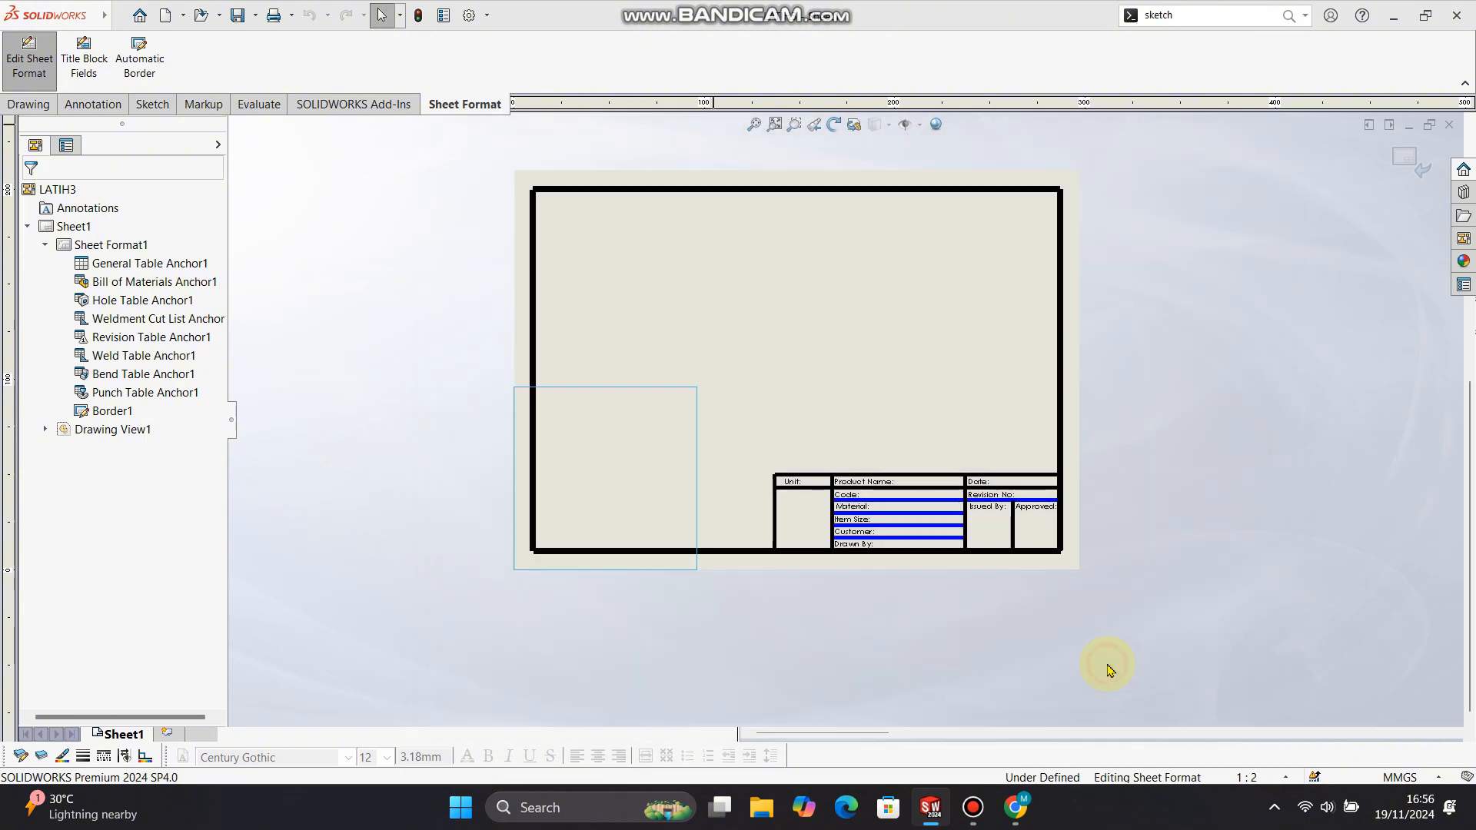
drag(116, 335, 4, 338)
text(25)
key(Return)
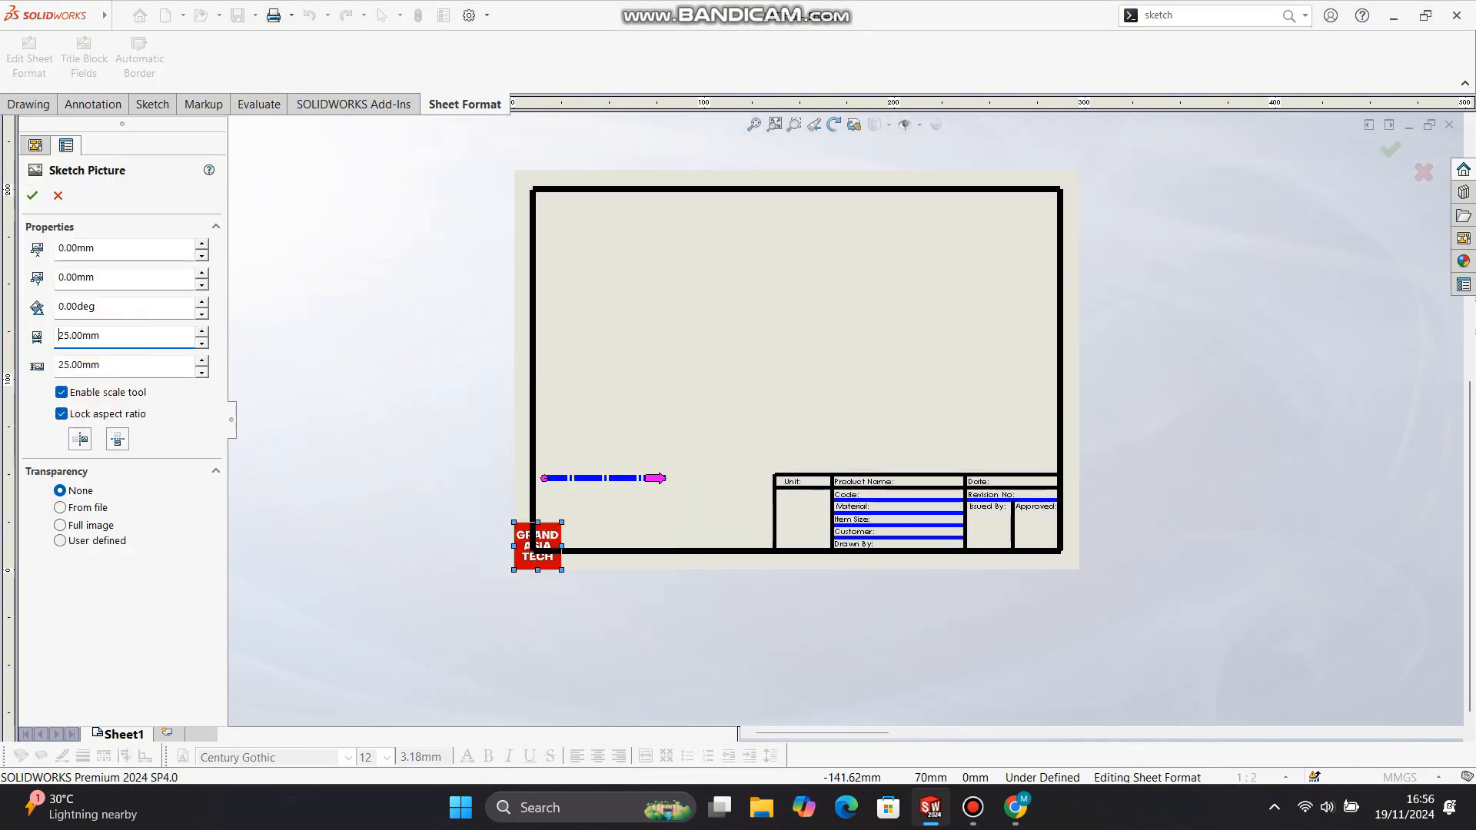
click(32, 195)
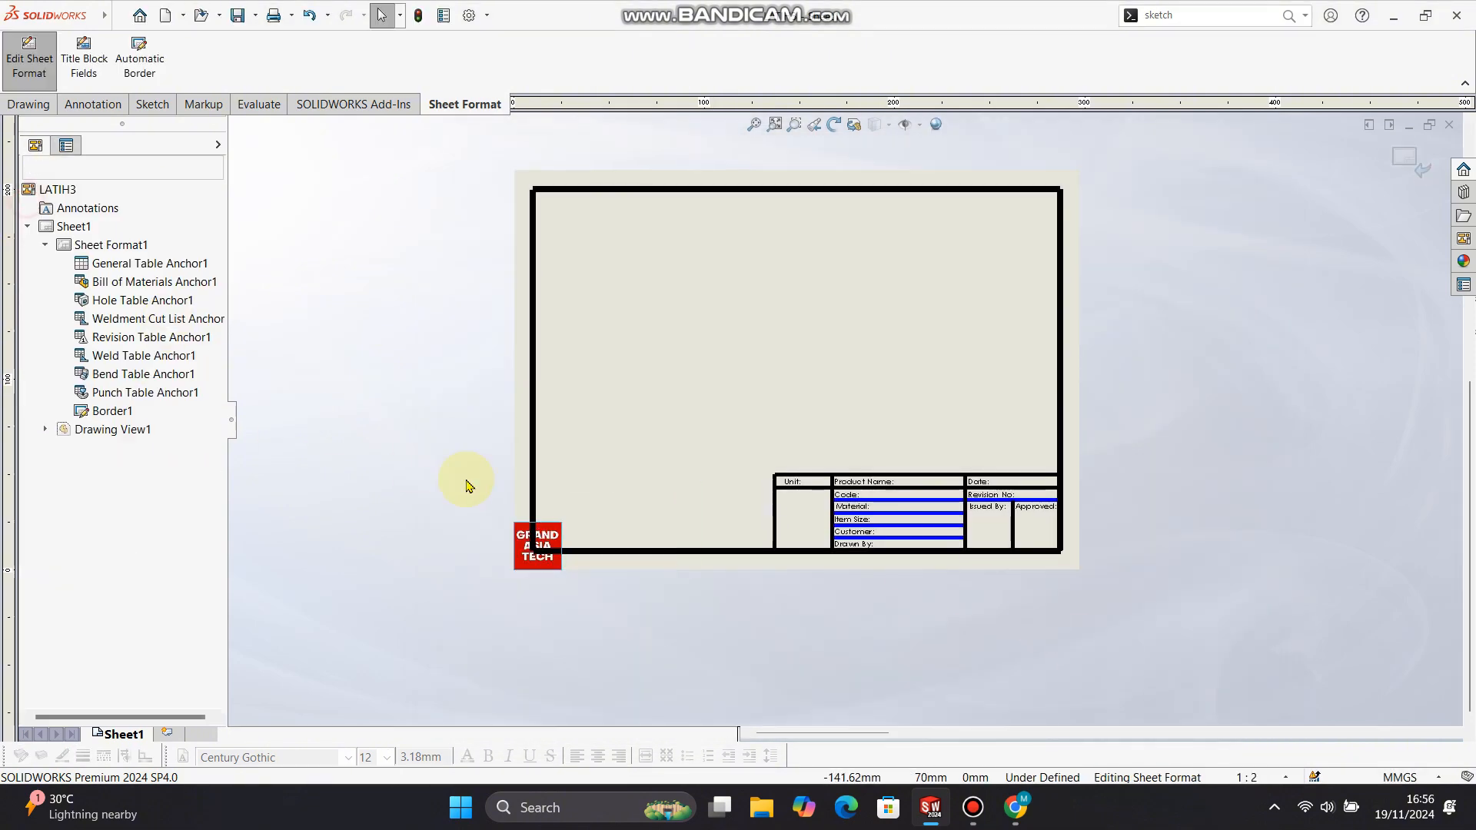
- Move the logo picture into the empty title block cell below the Unit field and accept its placement
scroll(530, 530, down, 2)
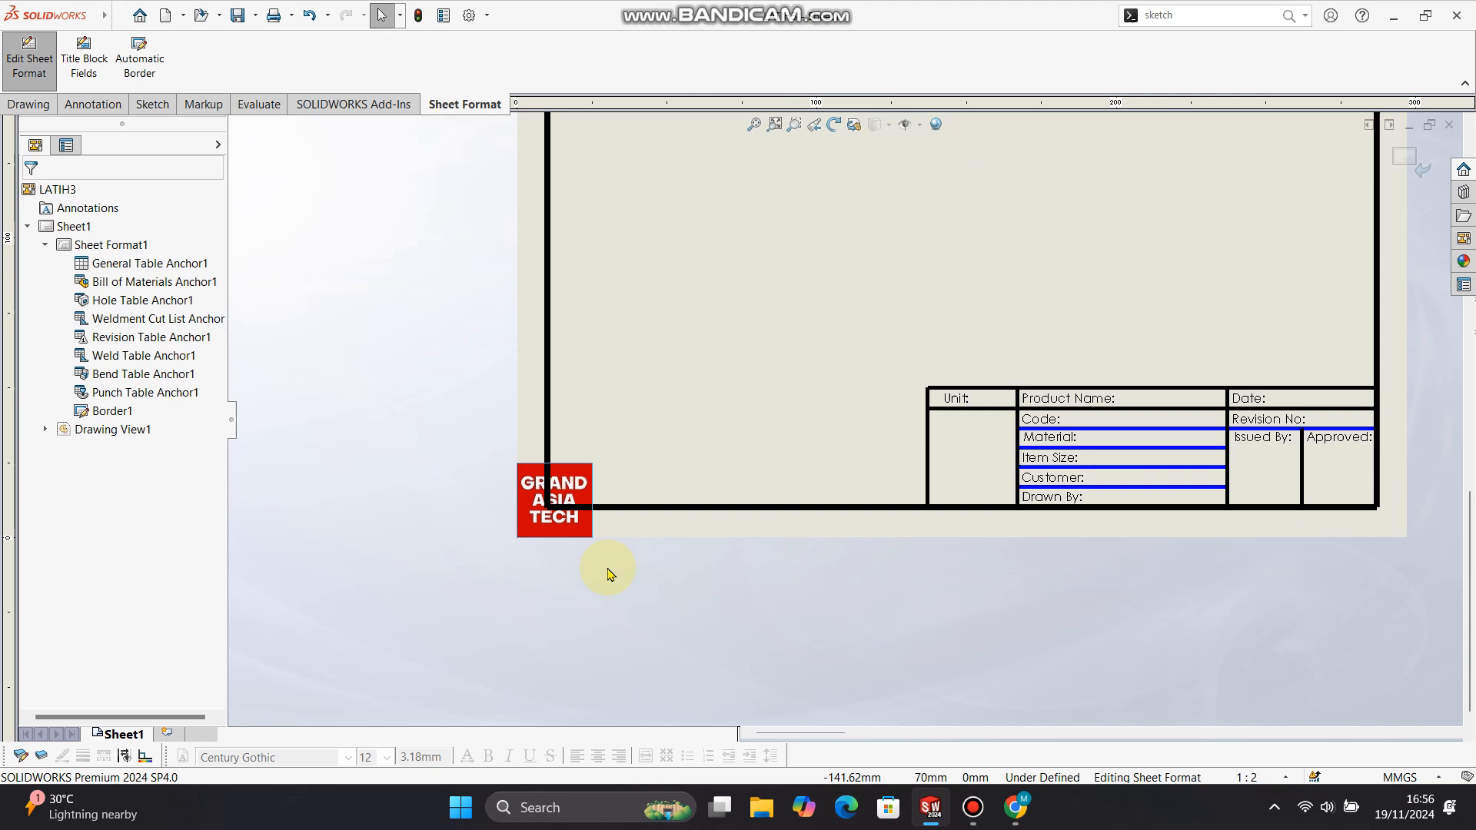
click(577, 486)
drag(585, 485, 991, 437)
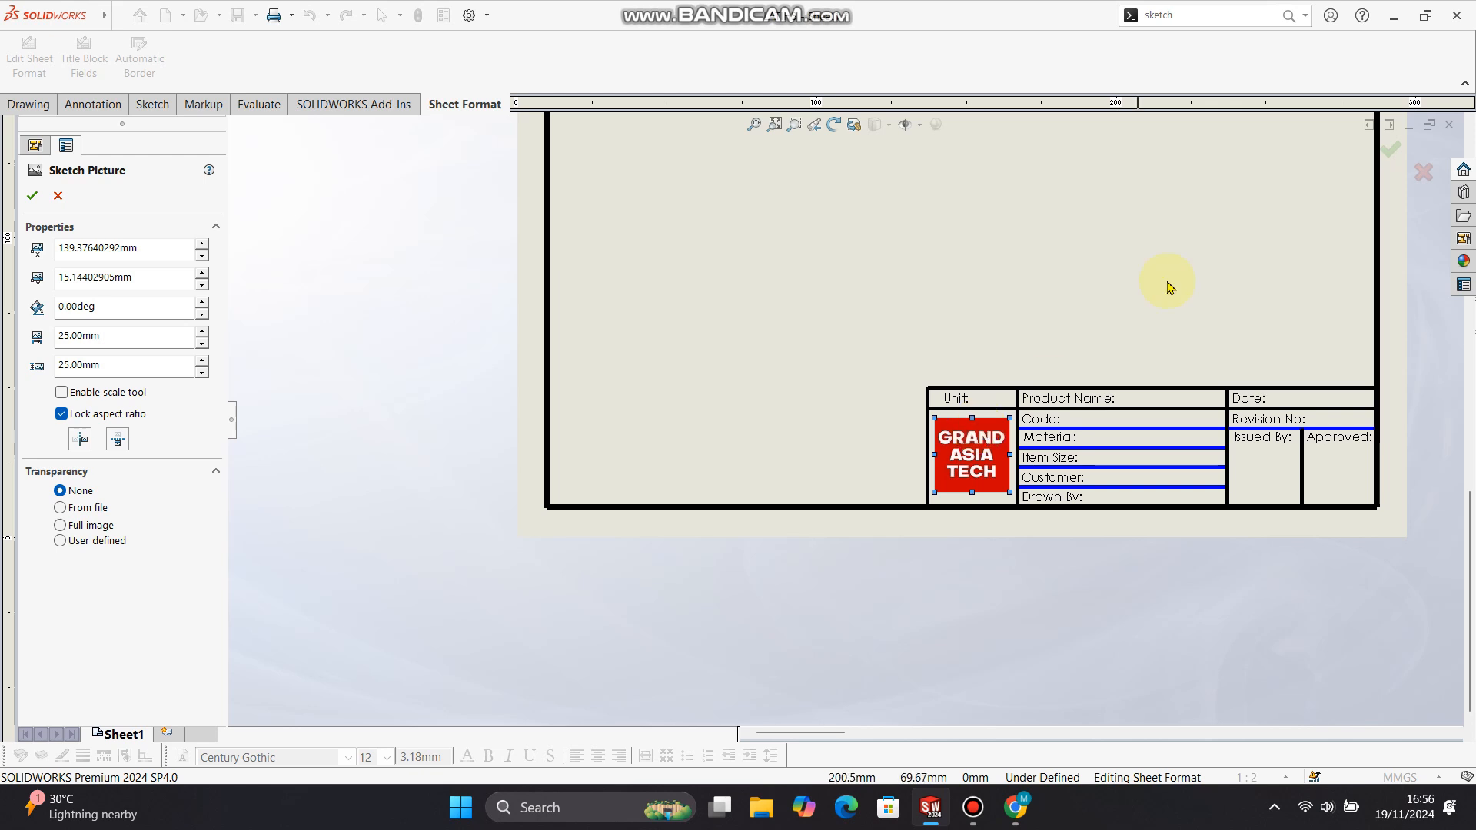
click(1393, 152)
- Link the Unit note in the title block to the Unit property of the model in the drawing view
scroll(880, 362, up, 3)
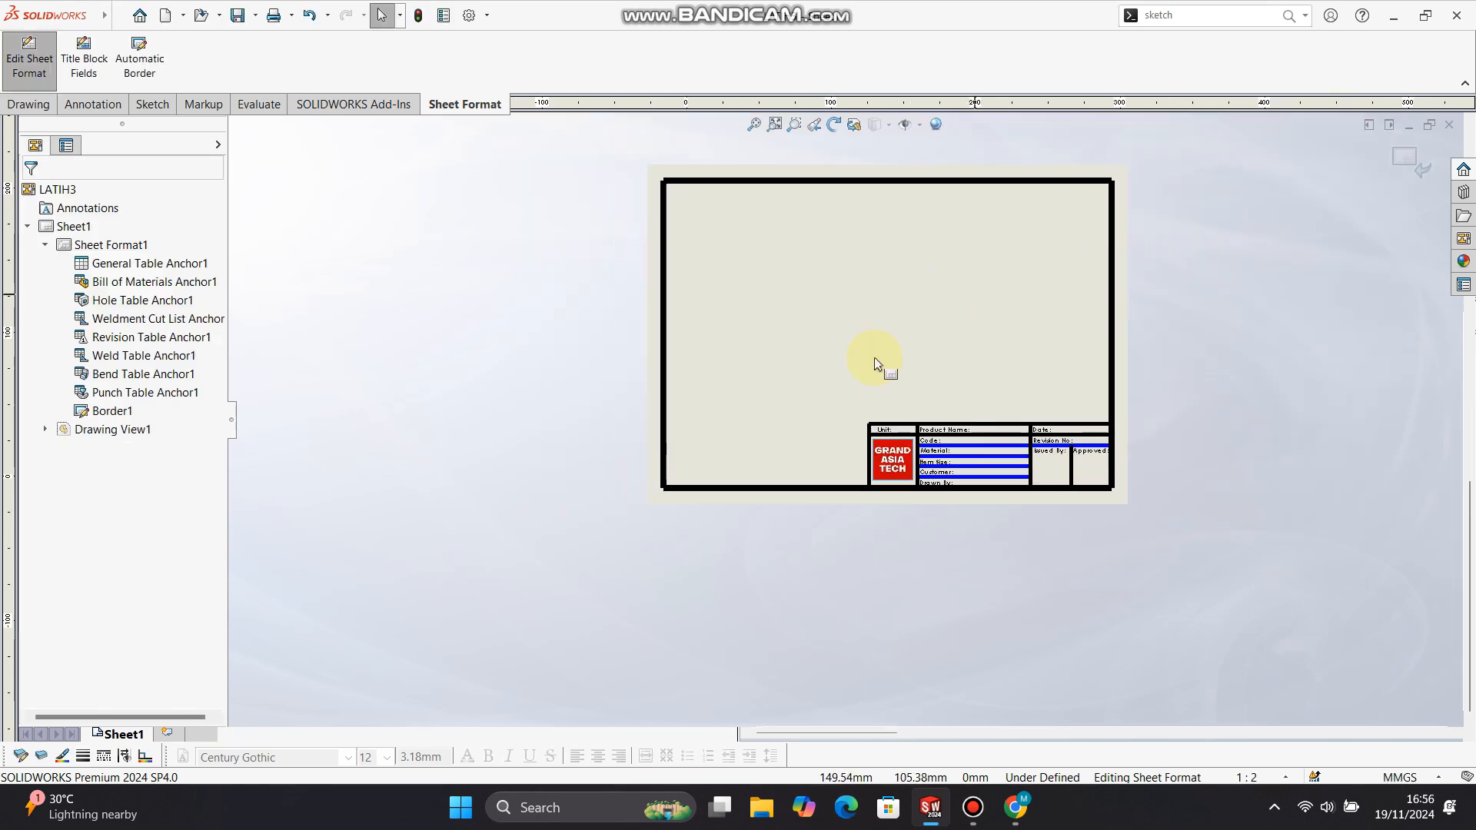
scroll(825, 449, down, 5)
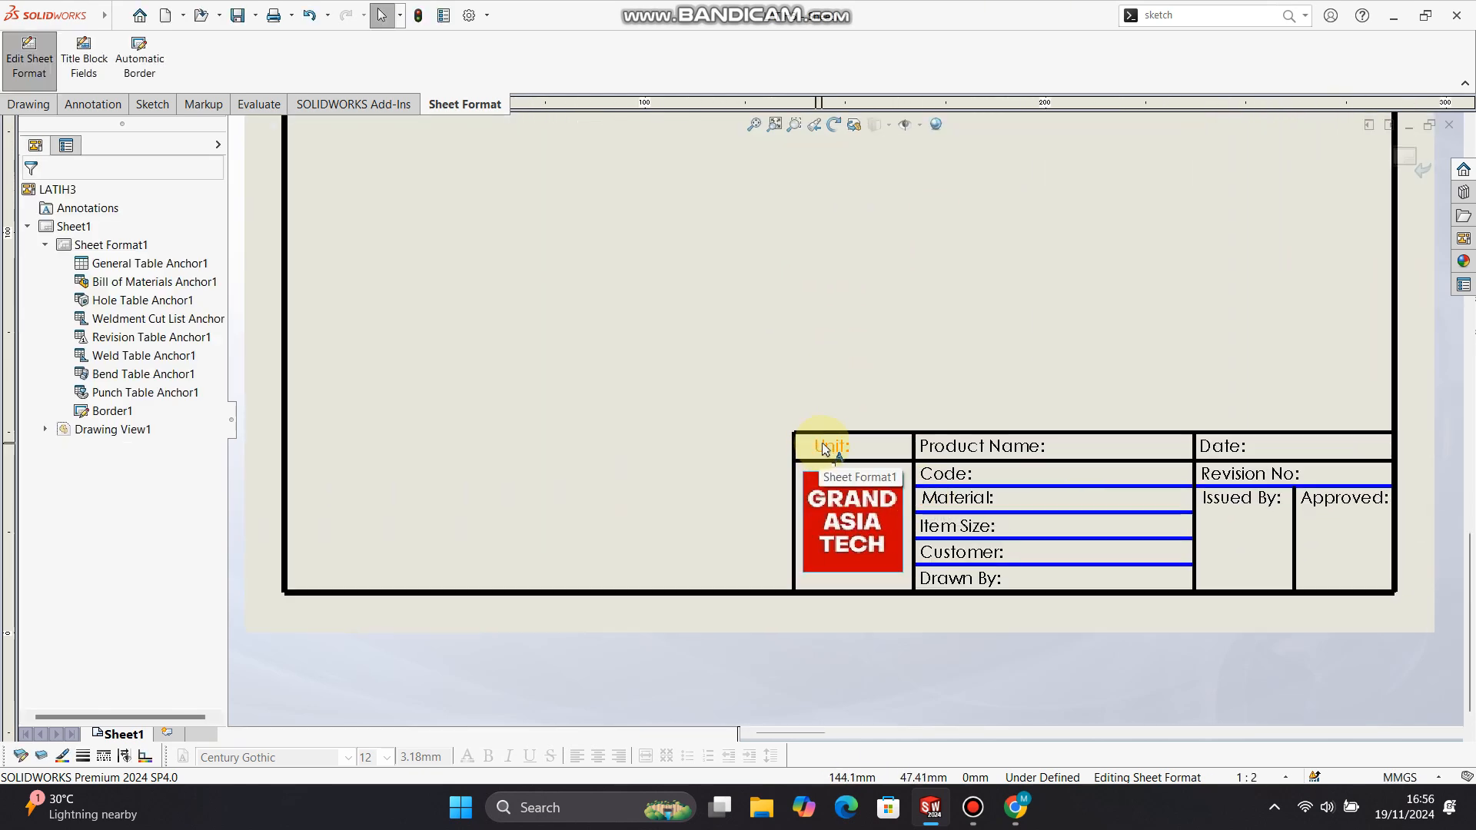
scroll(825, 449, up, 2)
click(838, 437)
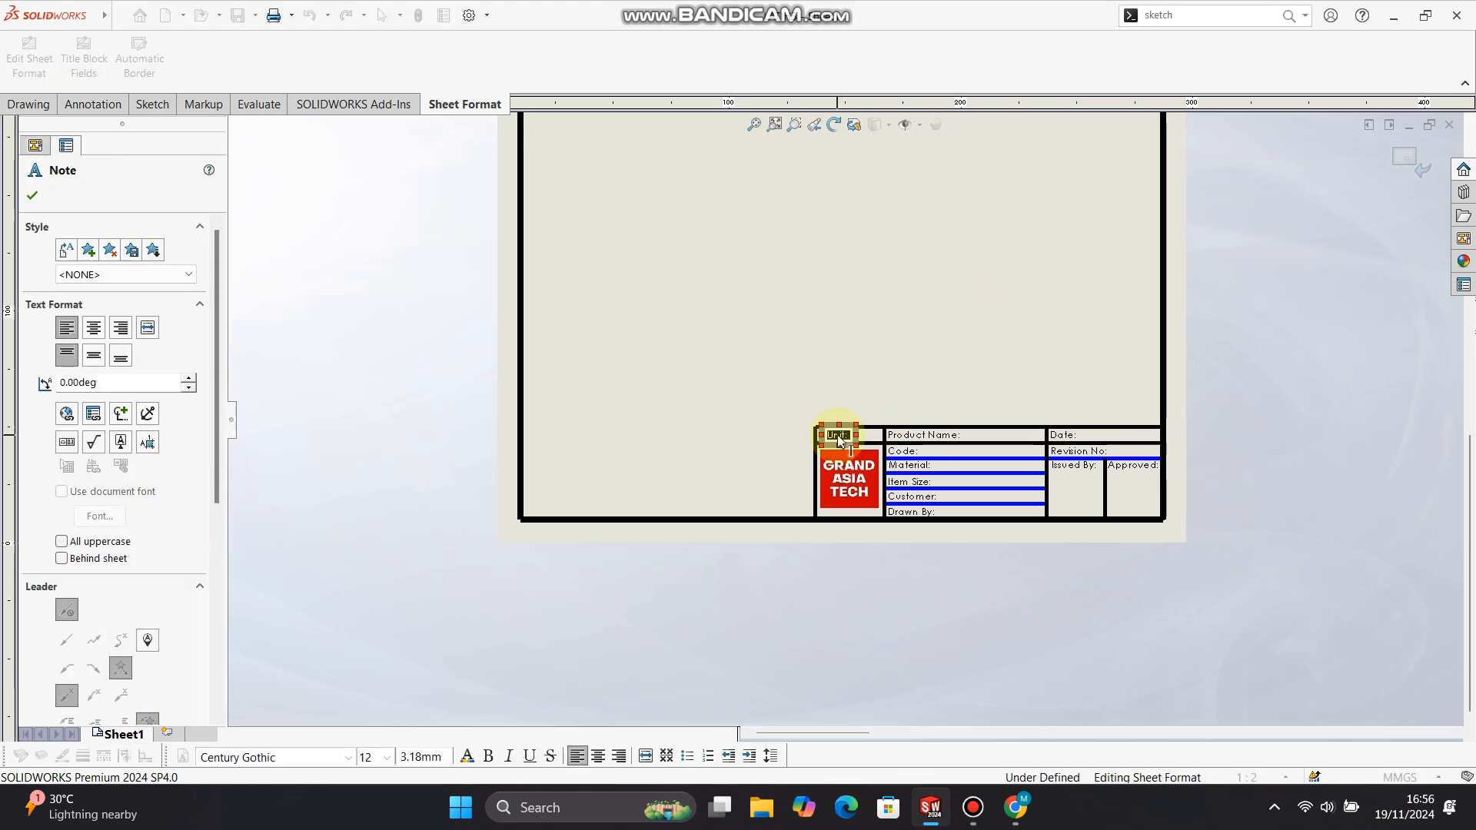
scroll(840, 439, down, 4)
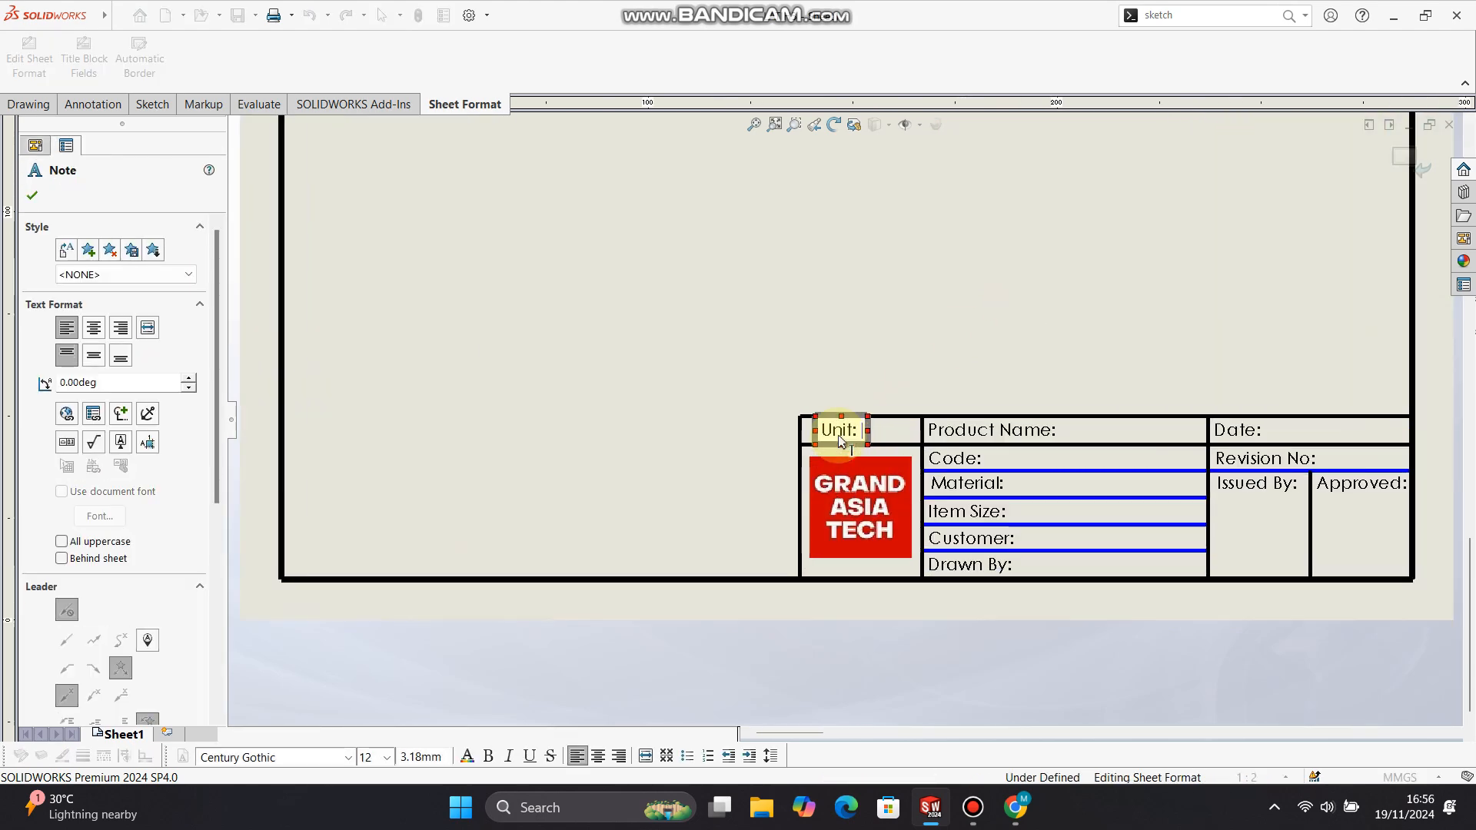
click(93, 413)
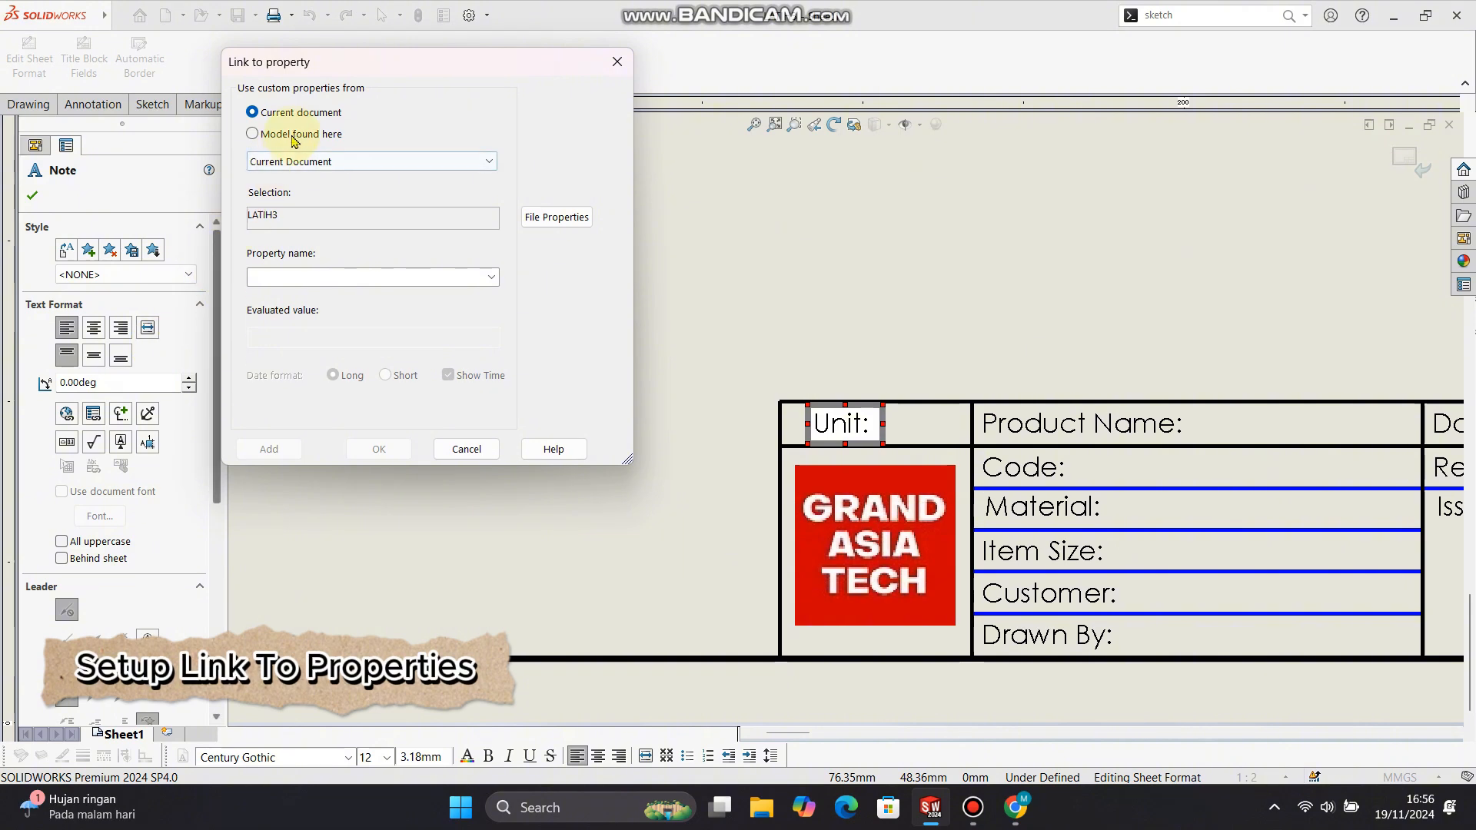
click(257, 133)
click(492, 277)
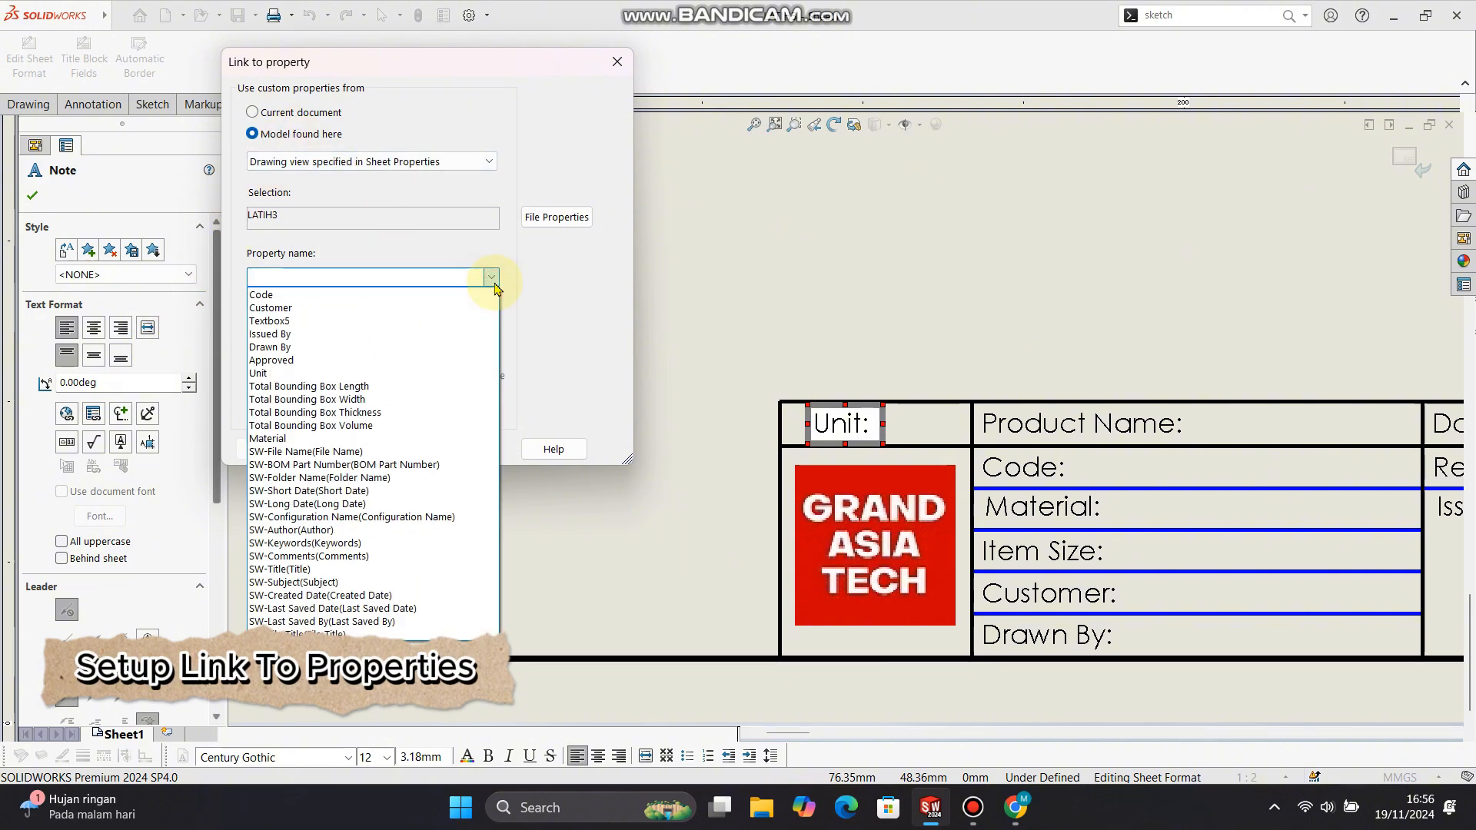
click(291, 374)
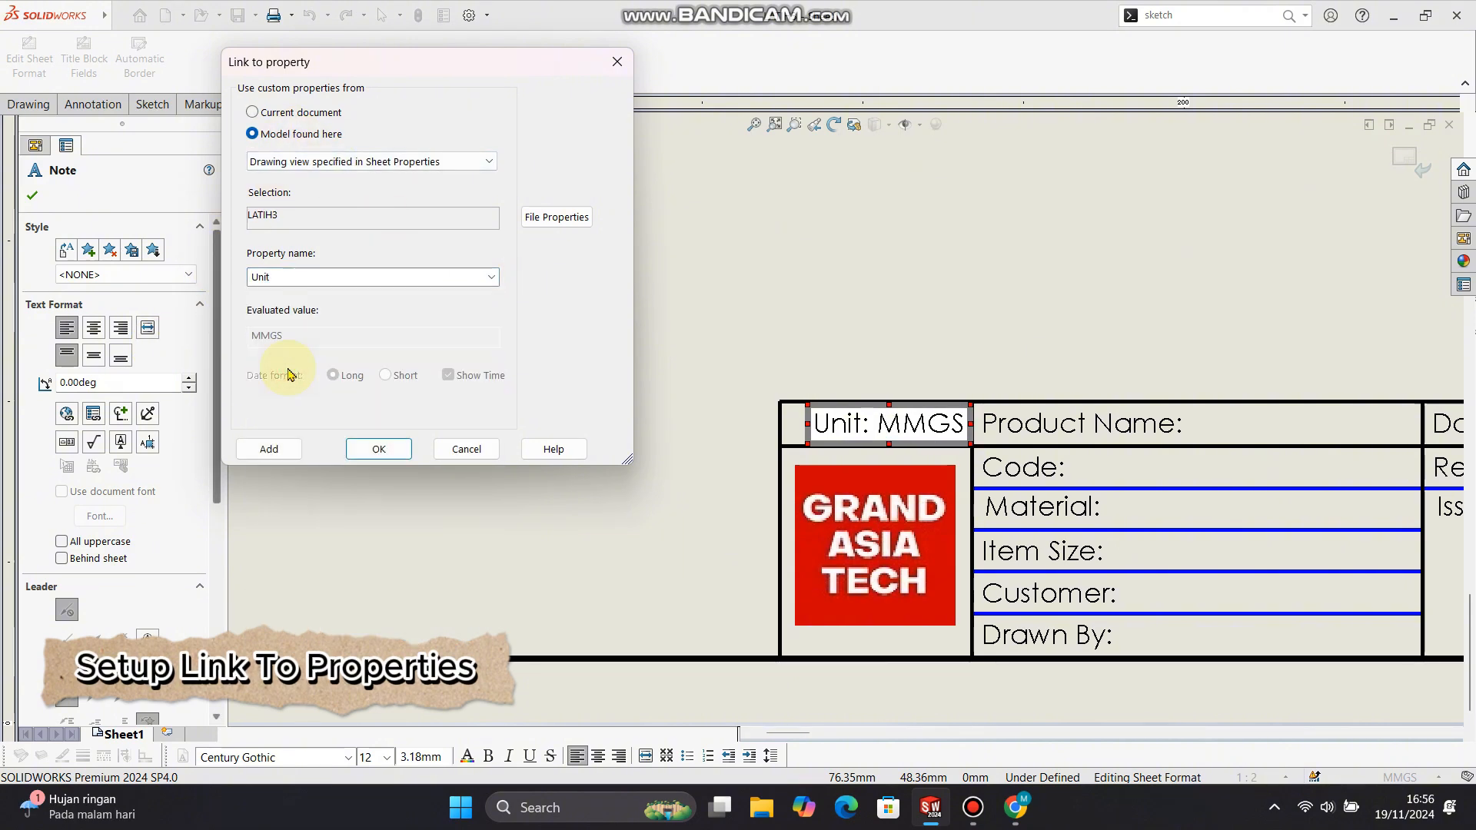
click(379, 449)
- Link the Product Name note to the current document's SW-File Name property, placed after the label
click(1015, 423)
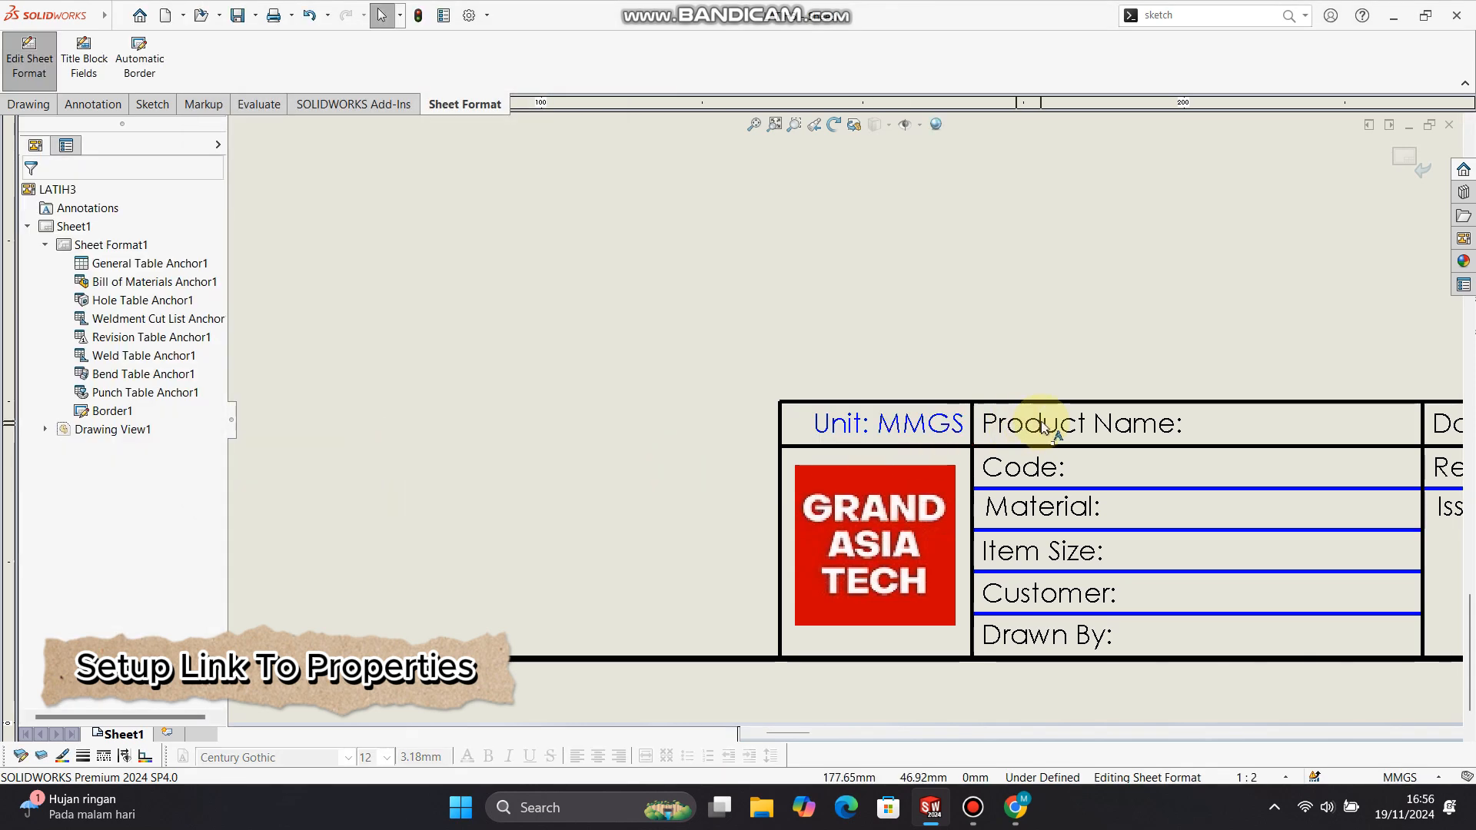
double_click(1044, 427)
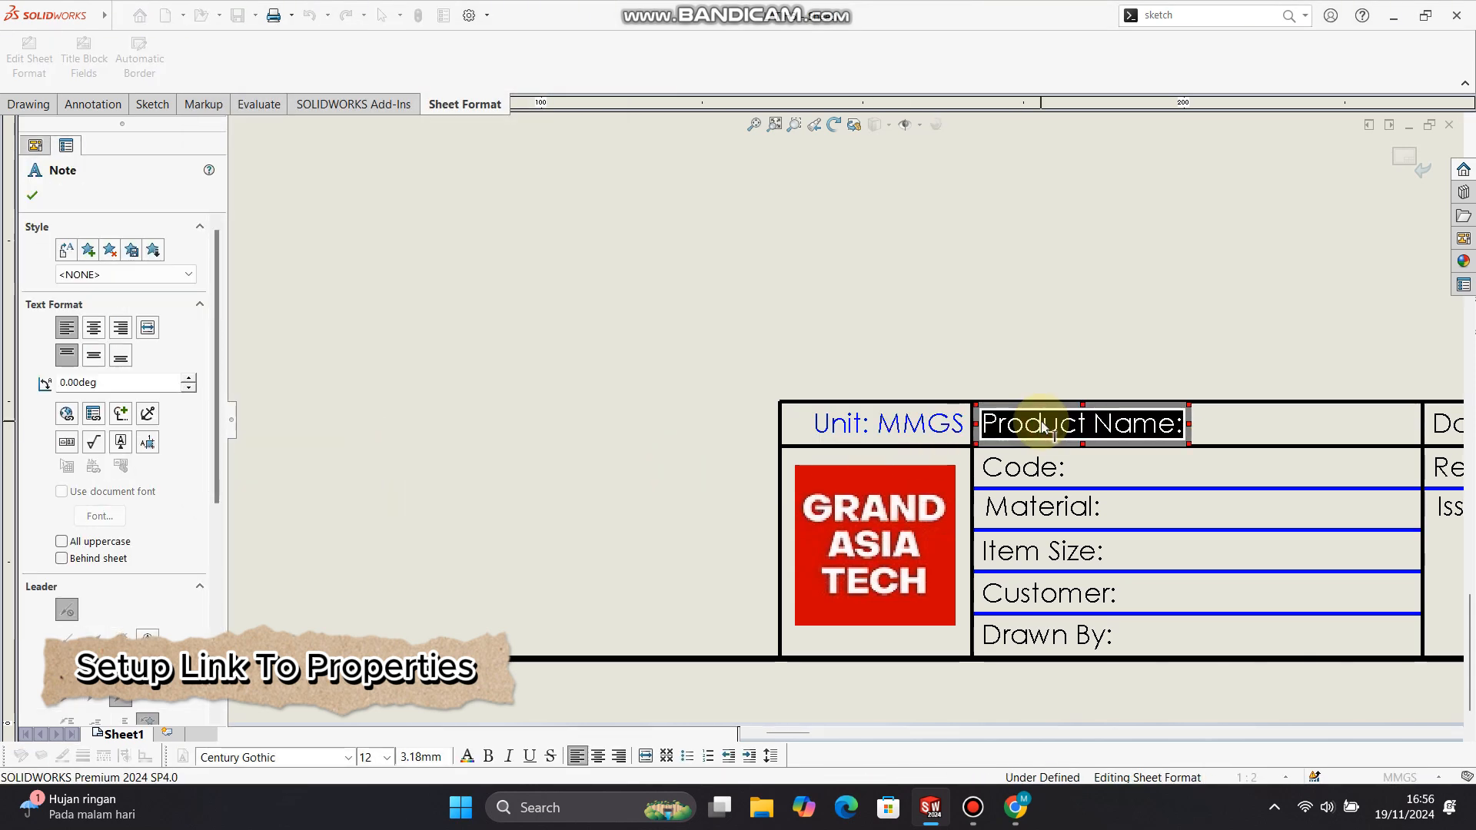
key(Right)
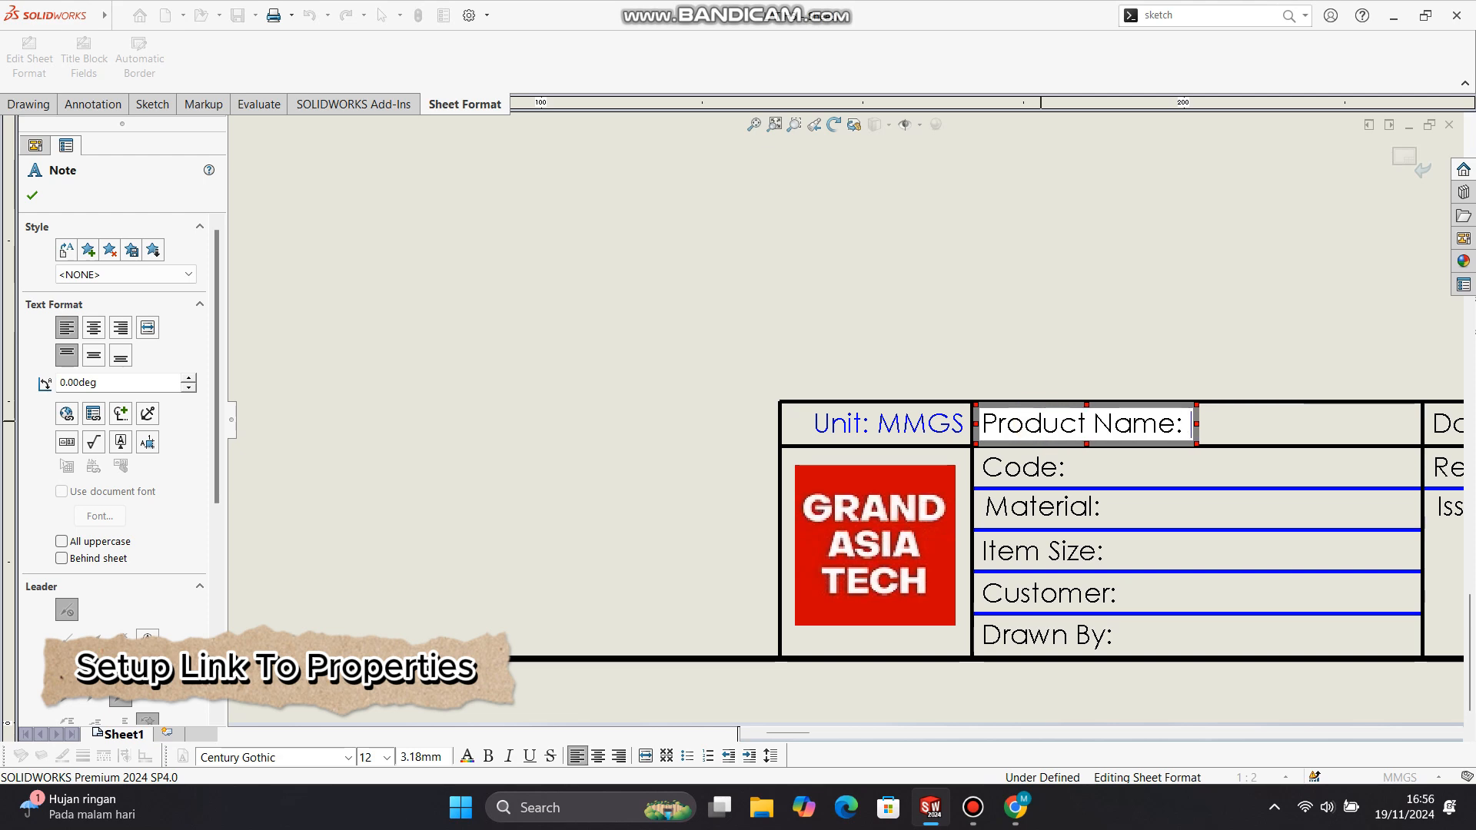
click(93, 415)
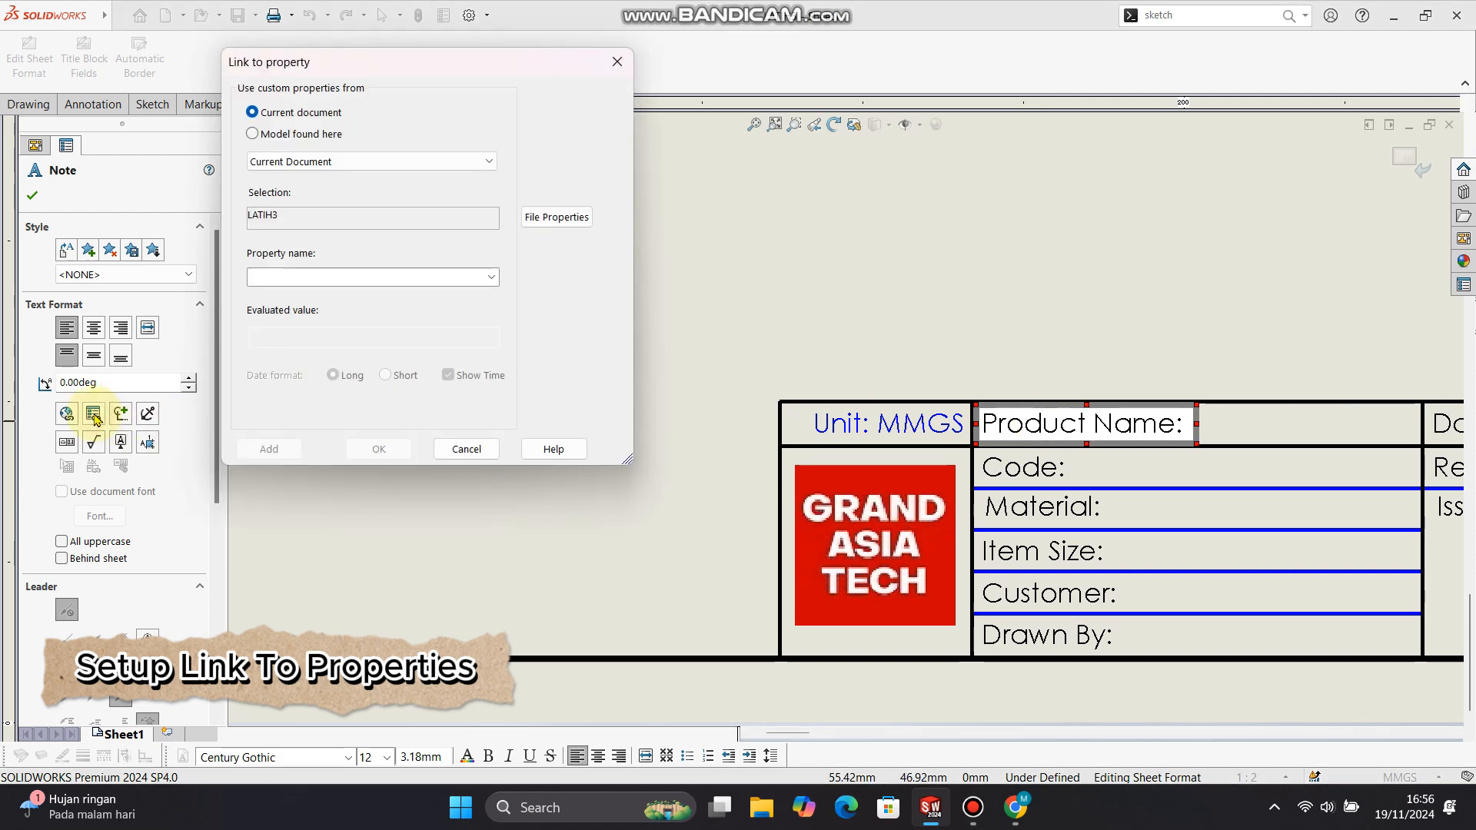
click(491, 277)
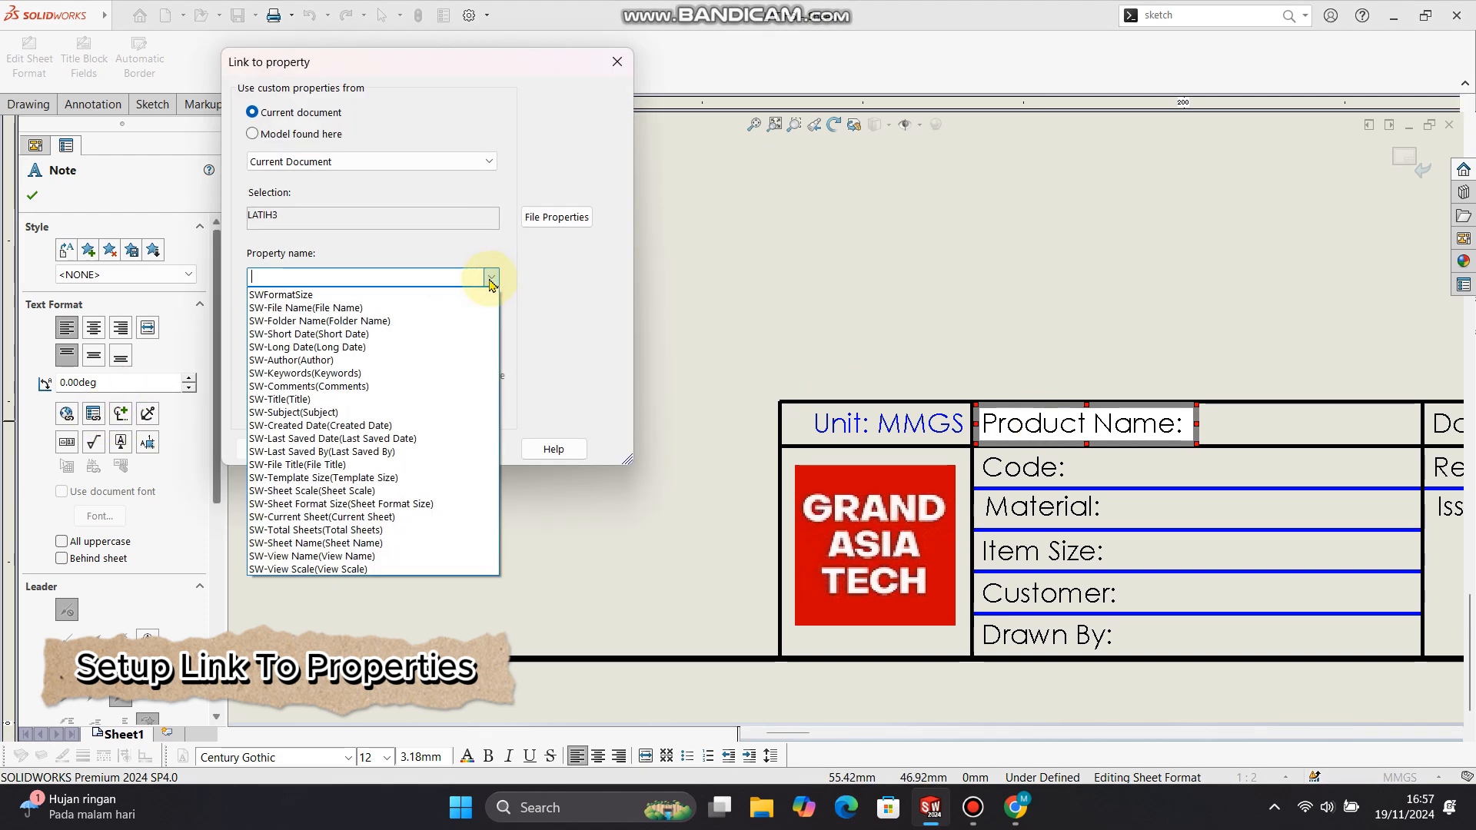
click(340, 308)
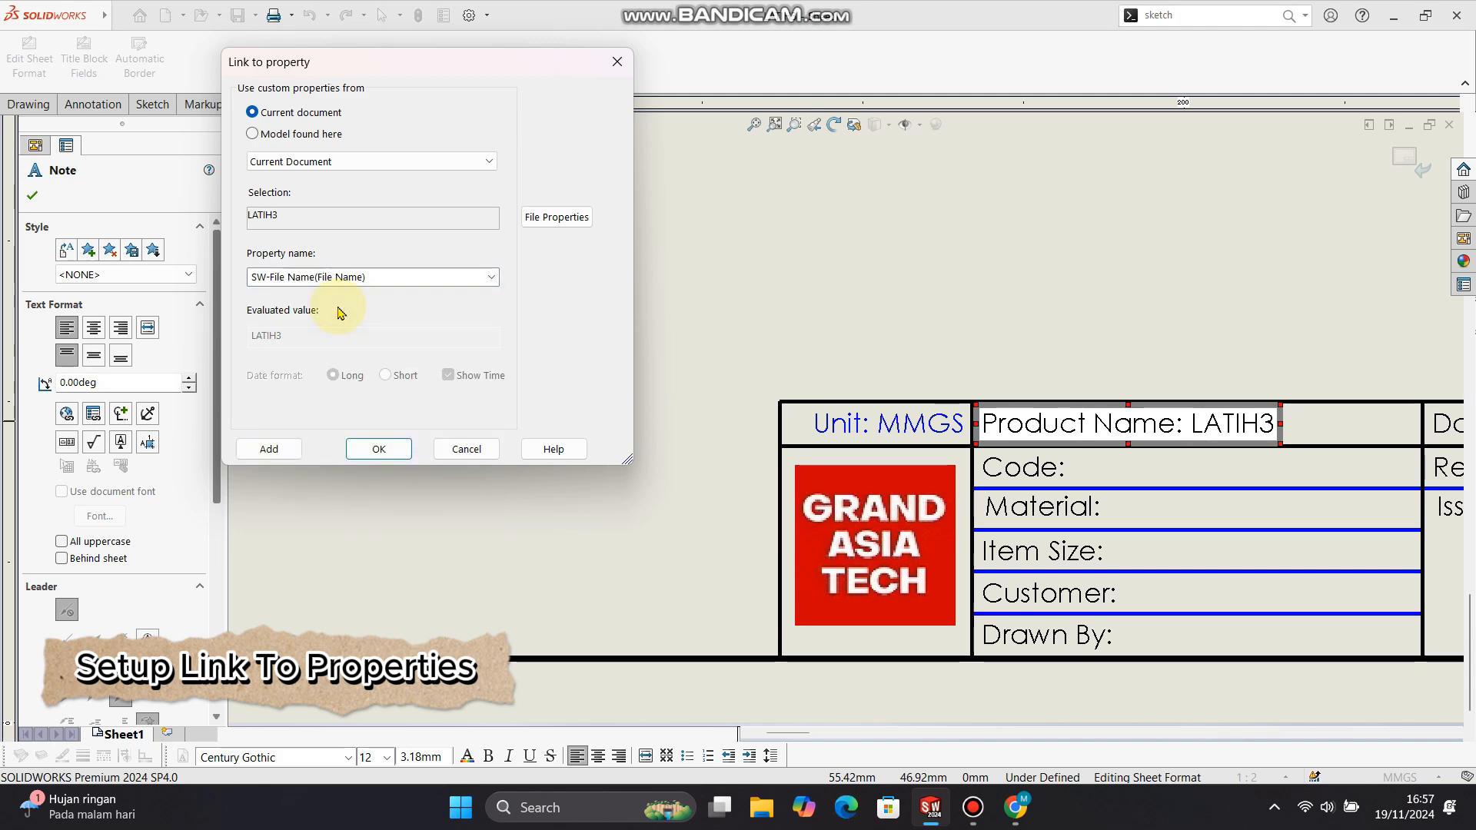
click(379, 449)
- Link the Code note in the title block to the model's Code property
click(1015, 473)
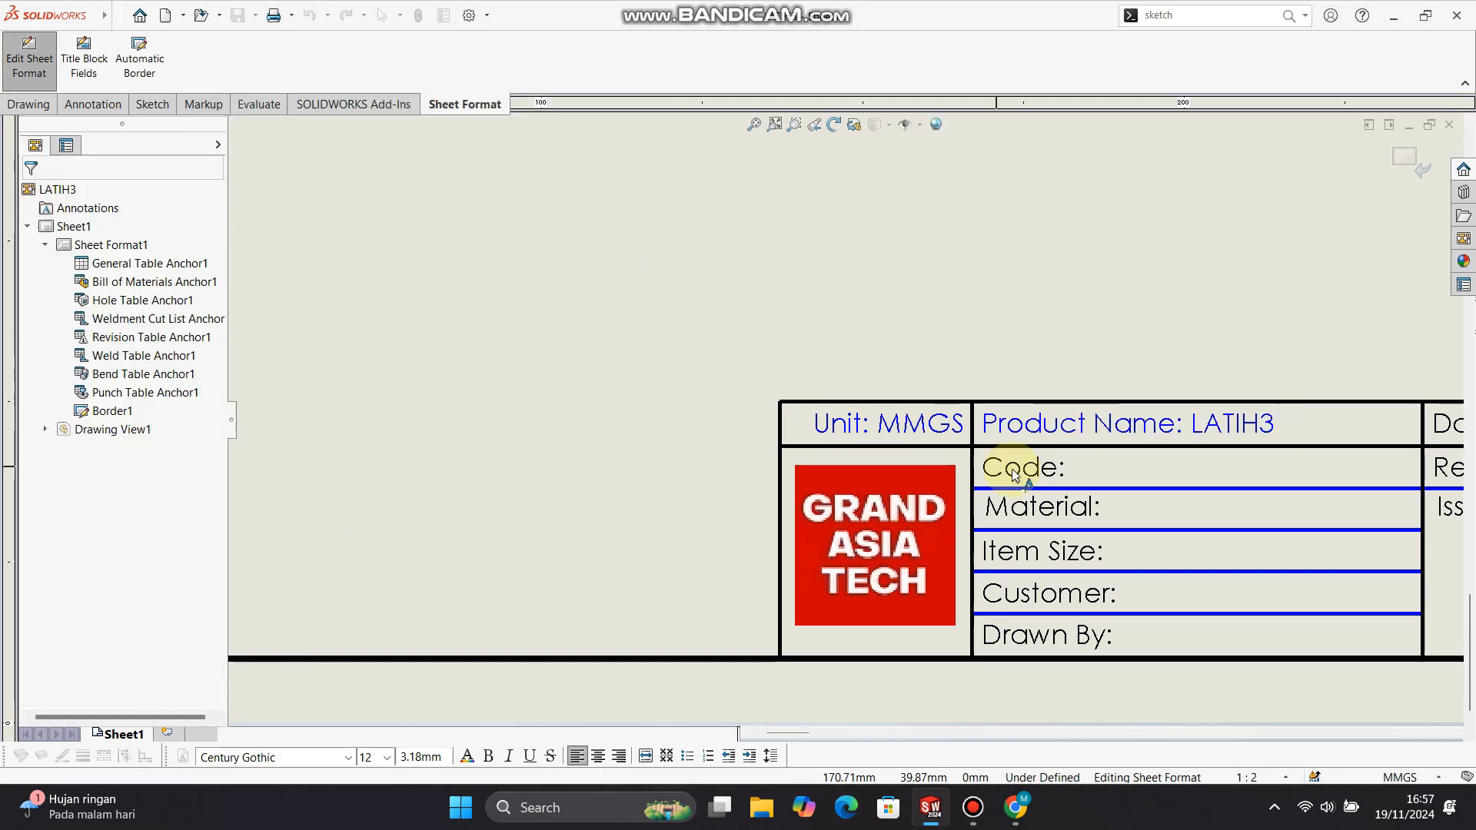
double_click(1015, 473)
click(94, 414)
click(490, 277)
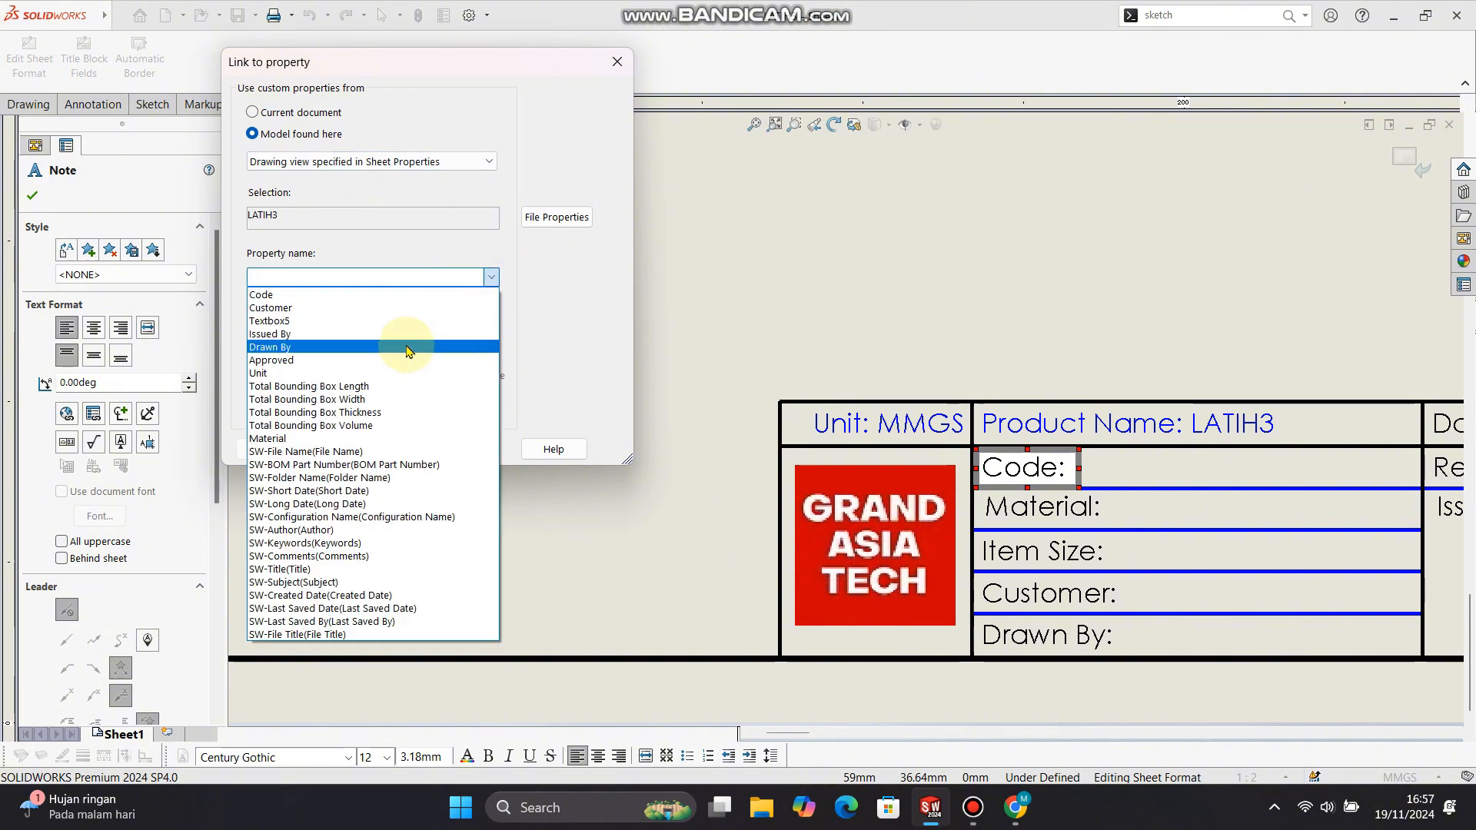
click(261, 294)
click(385, 452)
- Link the Material note in the title block to the model's Material property
double_click(1077, 506)
click(93, 414)
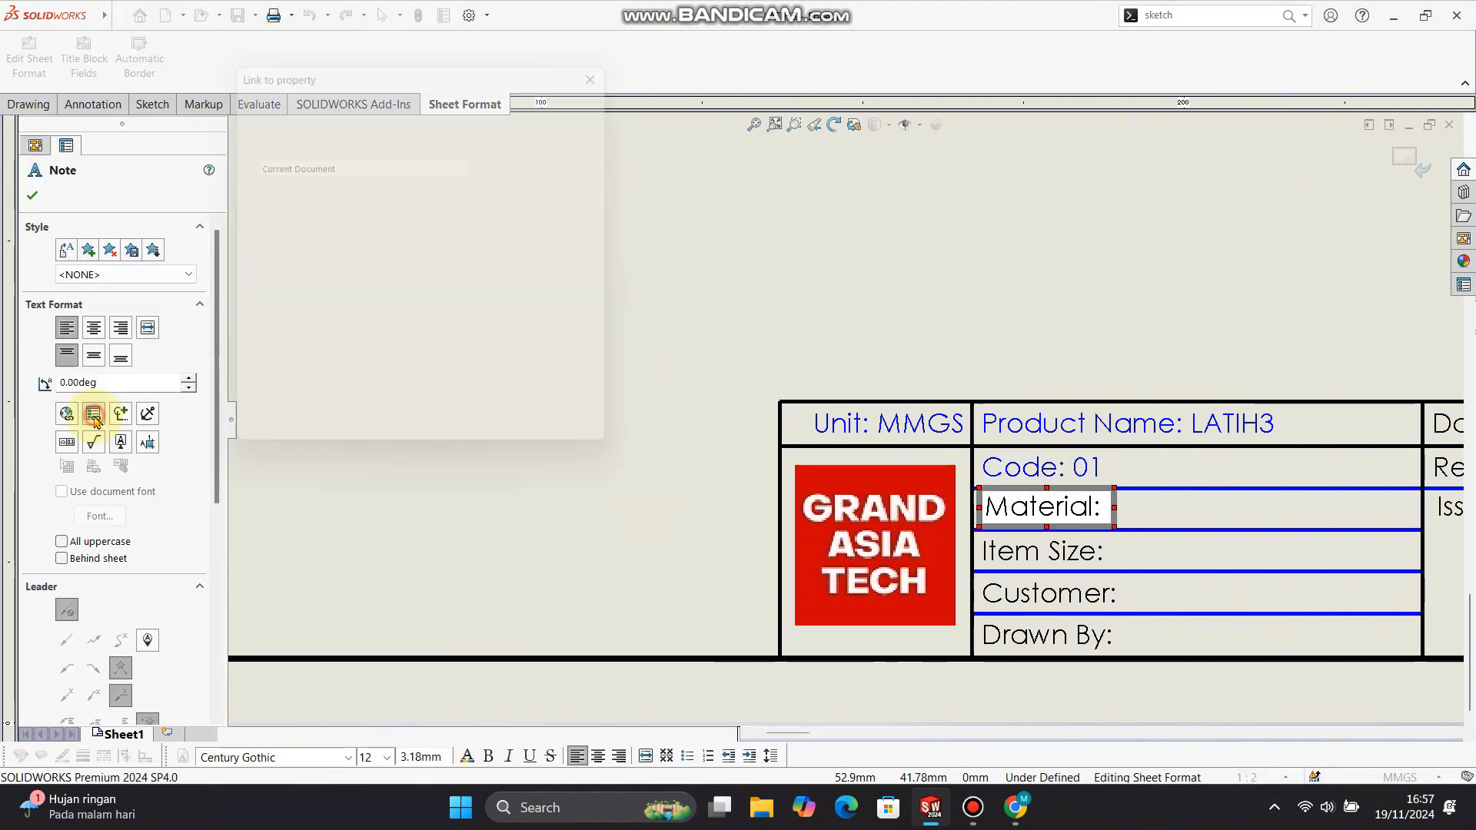
click(491, 277)
click(266, 430)
click(379, 449)
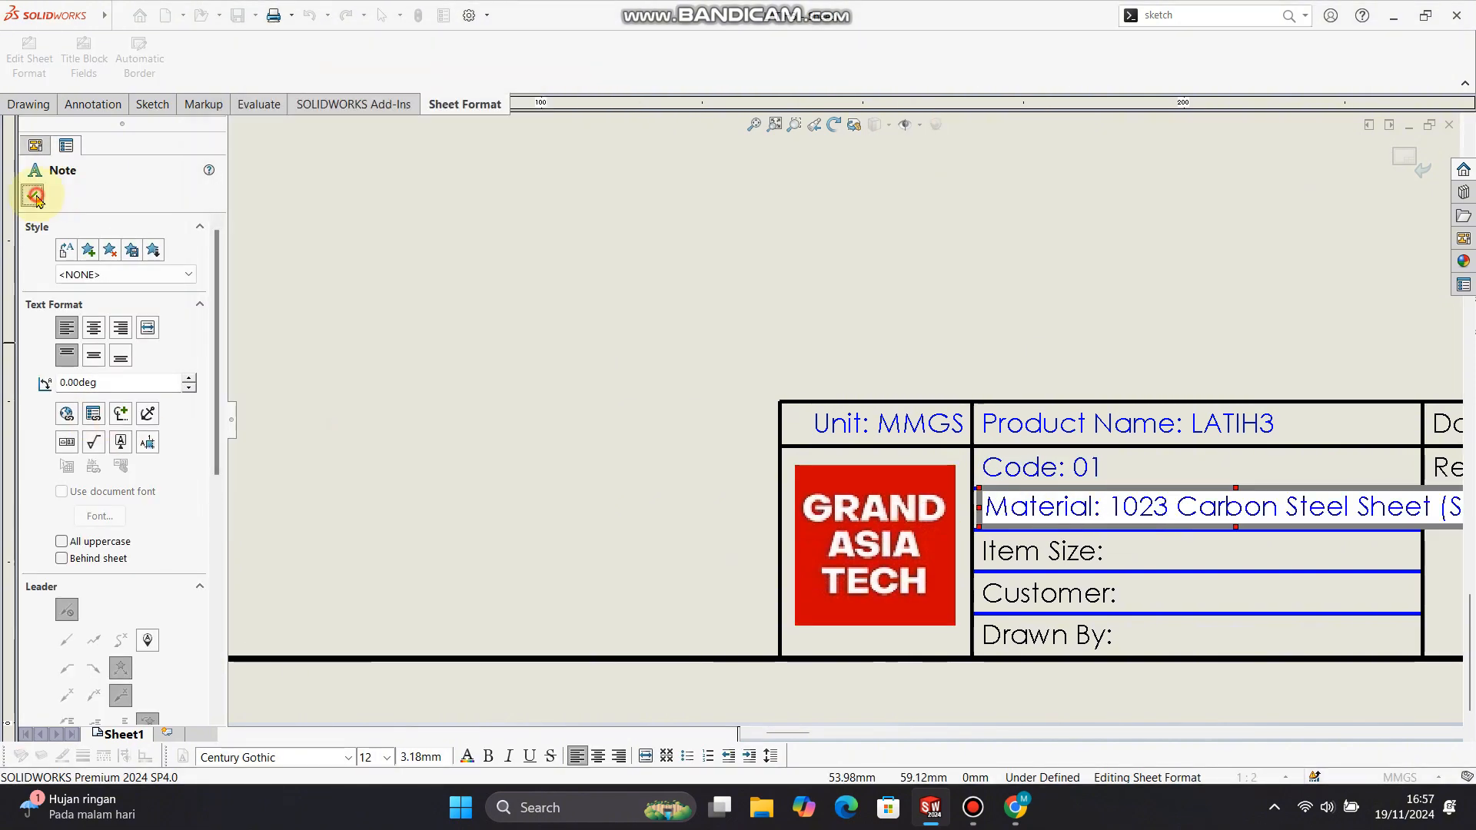
- Link the Item Size note to the model's Total Bounding Box Length property and add an "x" separator after it
double_click(1022, 551)
click(93, 414)
click(491, 276)
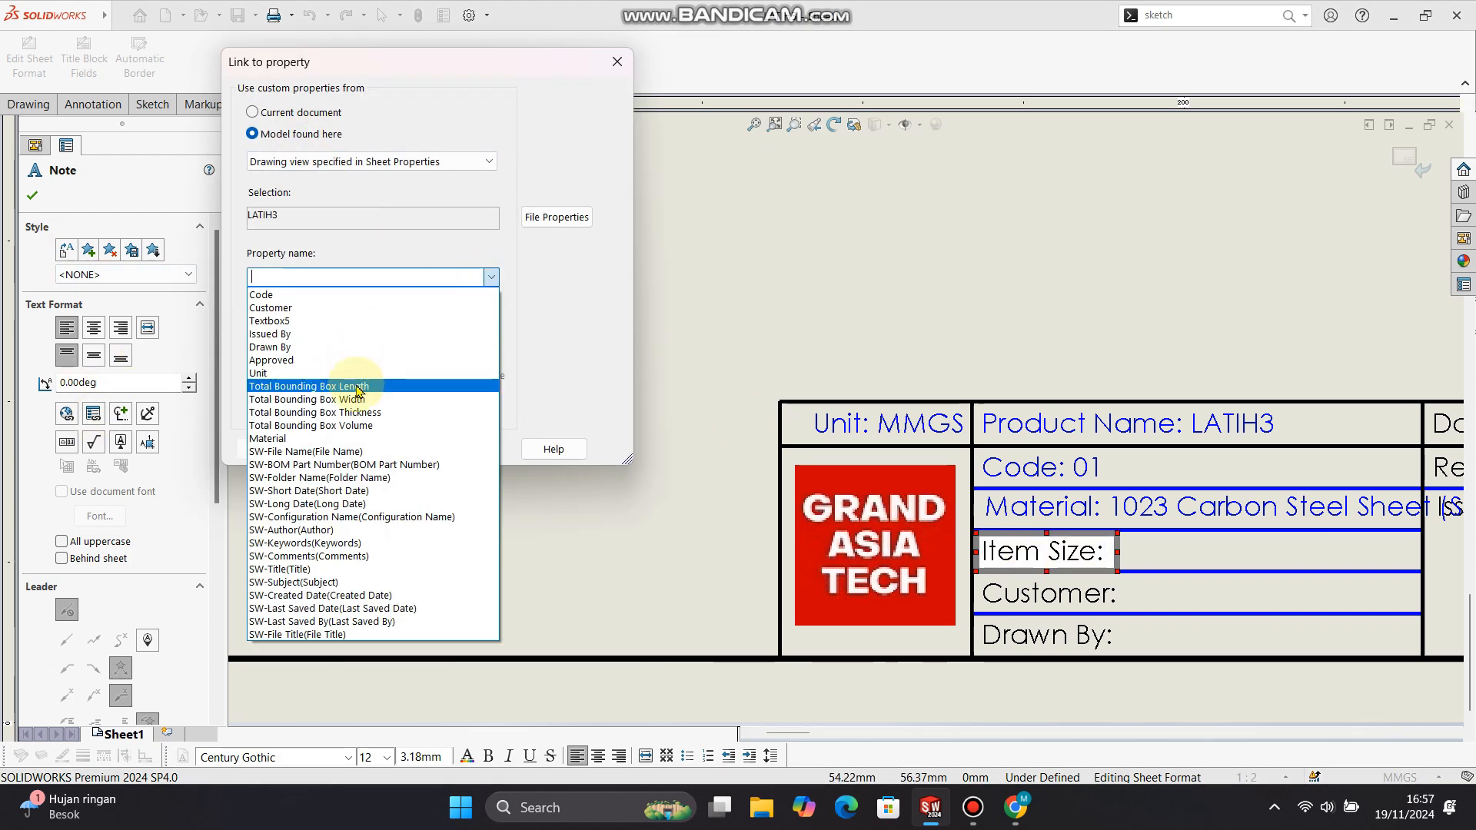
click(358, 387)
click(379, 449)
text(x)
- Extend the Item Size note with the model's Total Bounding Box Width and Total Bounding Box Thickness properties, separated by "x"
click(93, 413)
click(491, 277)
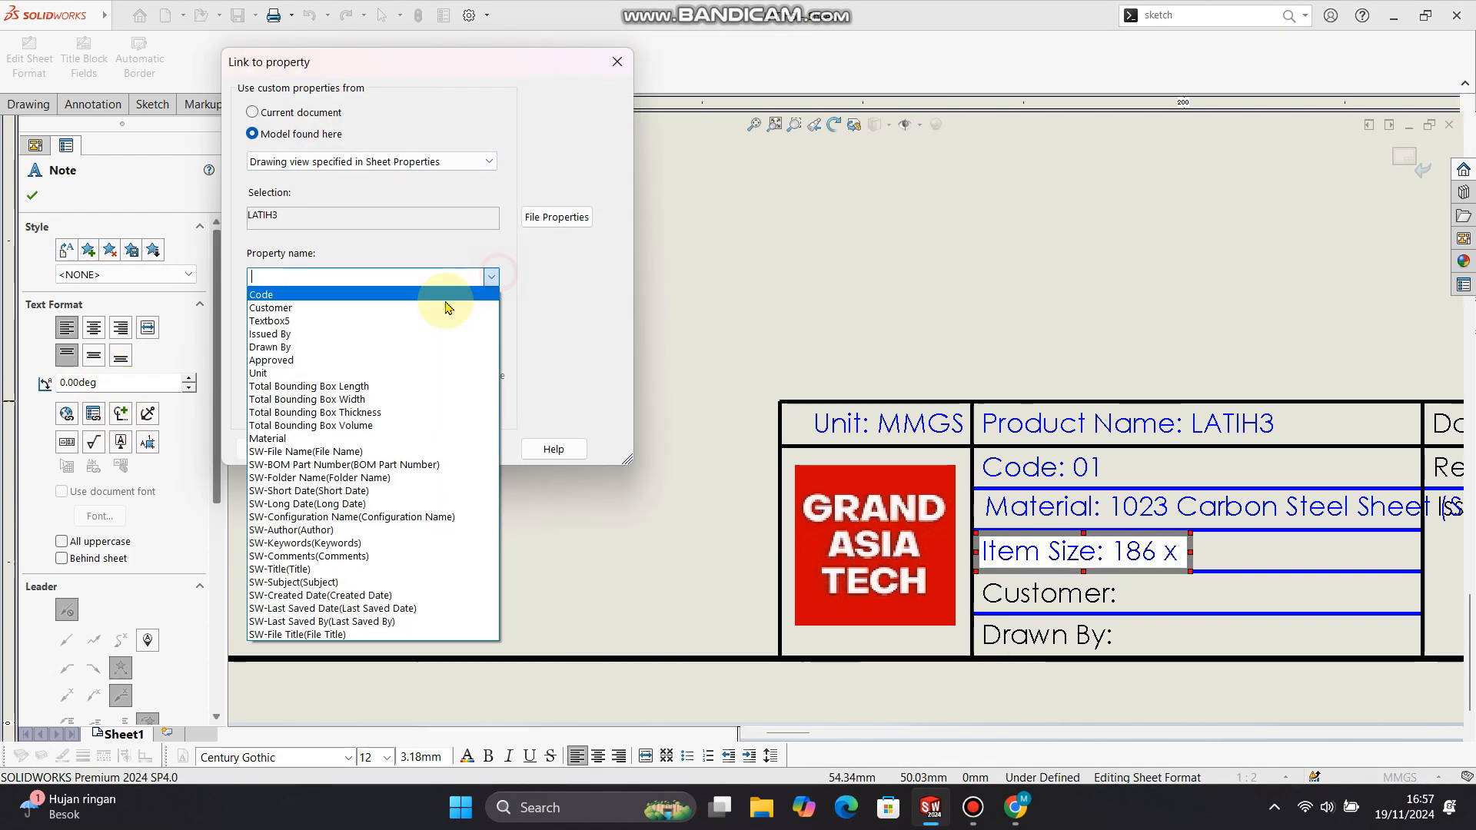
click(308, 400)
click(379, 449)
text(x)
click(373, 277)
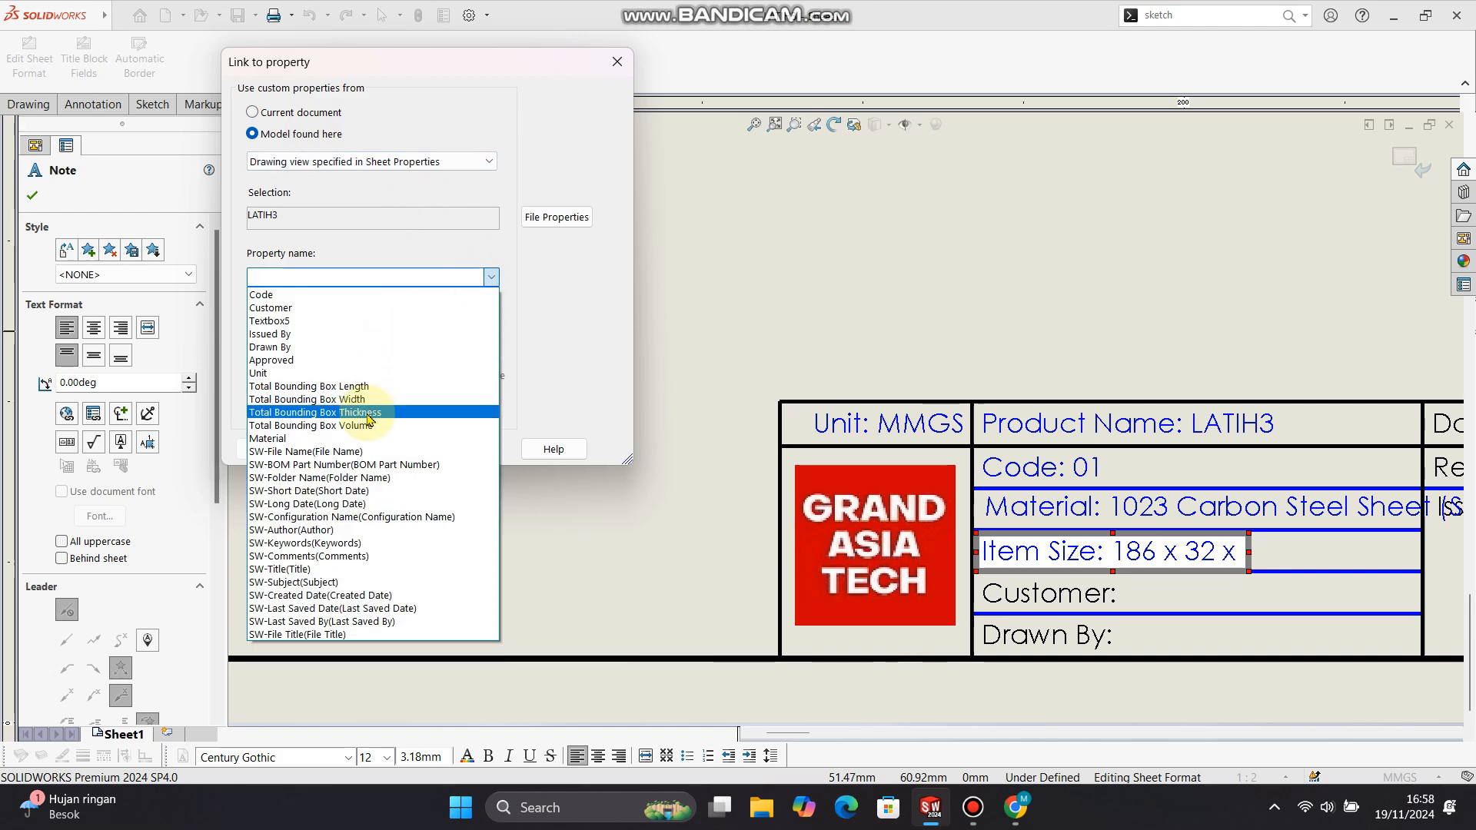
click(331, 414)
click(379, 449)
- Link the Customer note in the title block to the model's Customer property
double_click(1096, 593)
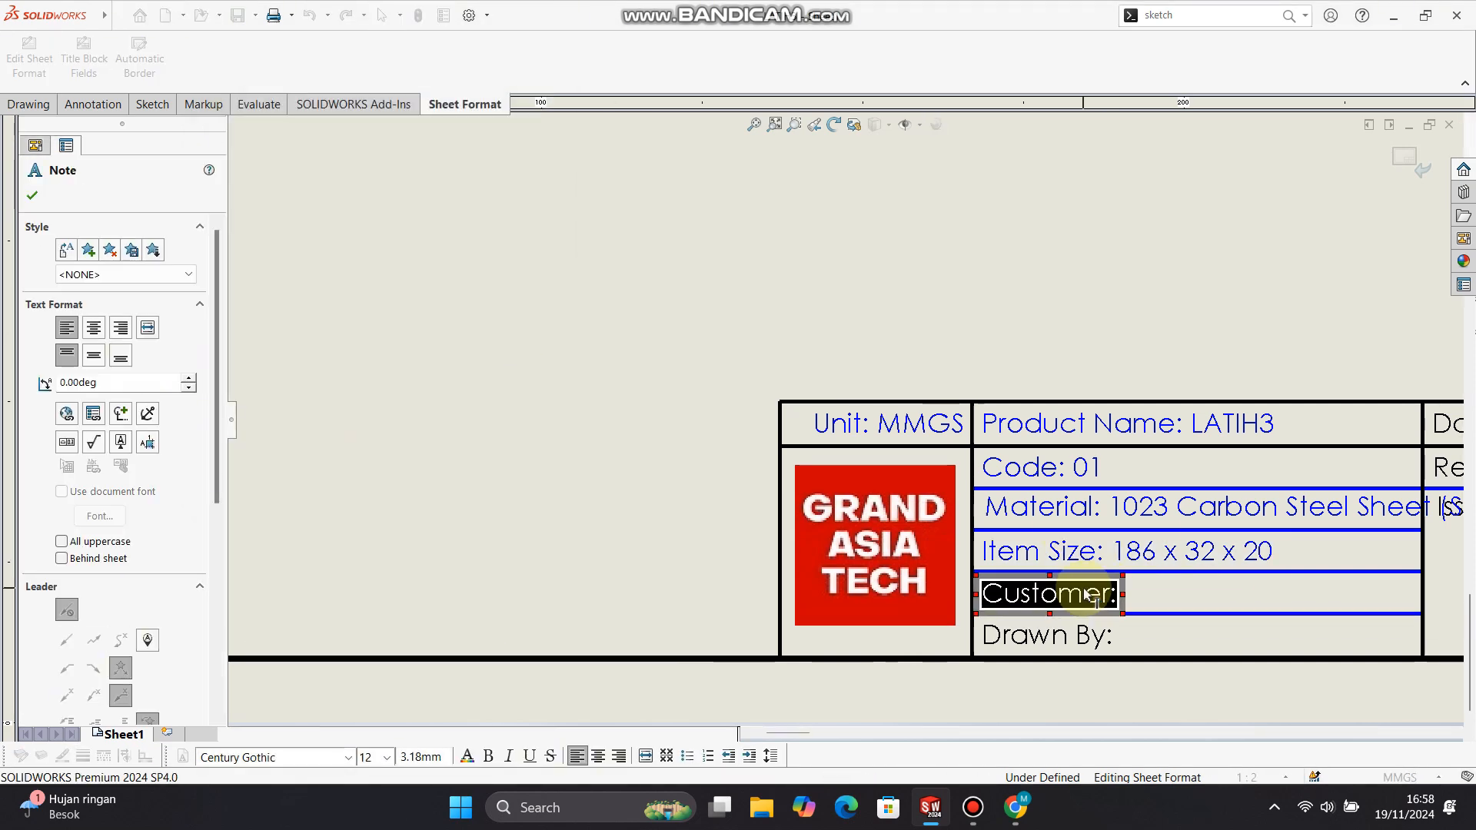
click(93, 414)
click(449, 274)
click(331, 307)
click(379, 449)
- Link the Drawn By note to the model's Drawn By property and finish editing the note
double_click(1038, 633)
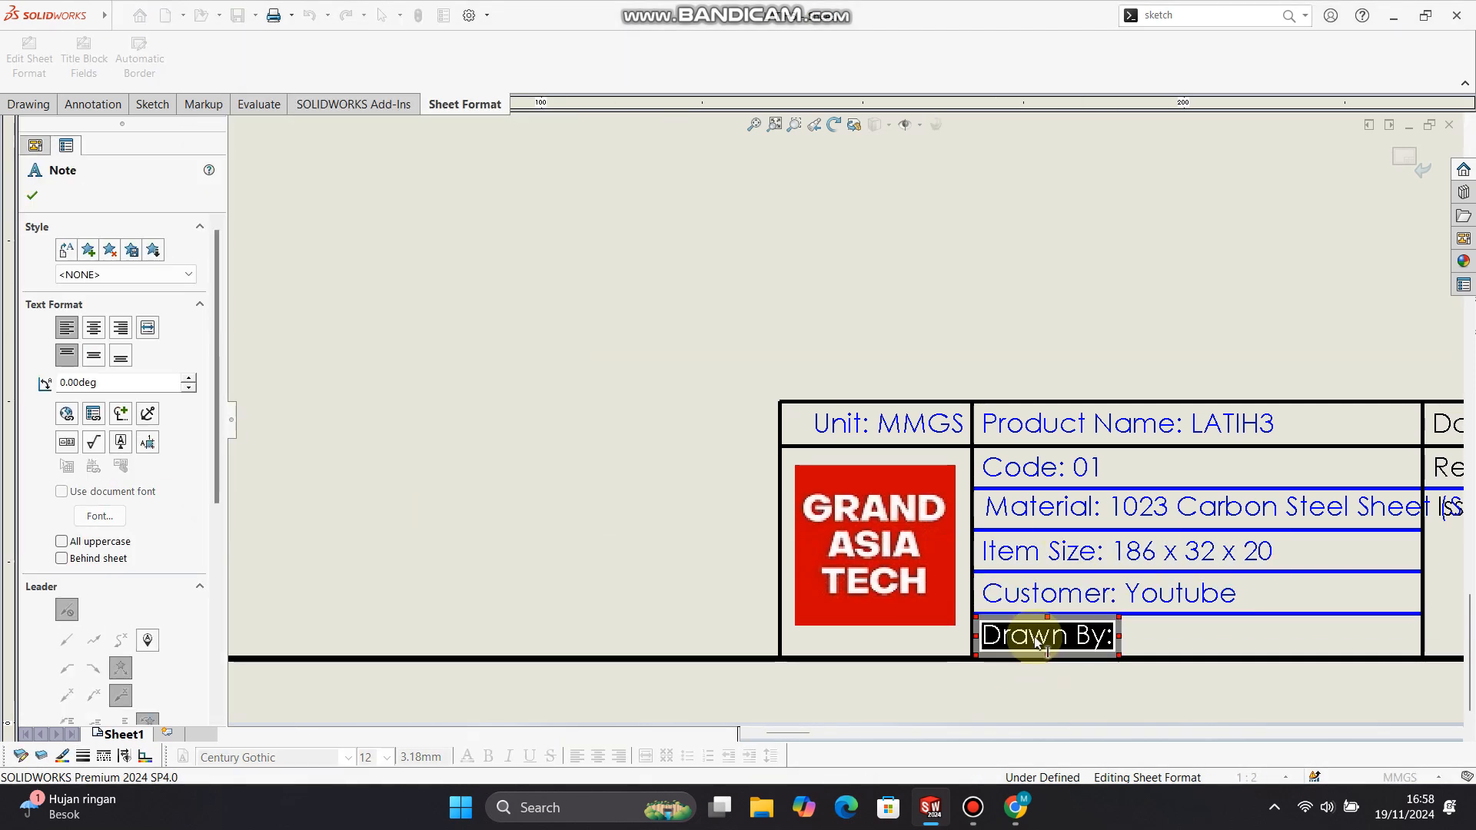
click(93, 414)
click(430, 277)
click(320, 347)
click(379, 449)
click(626, 496)
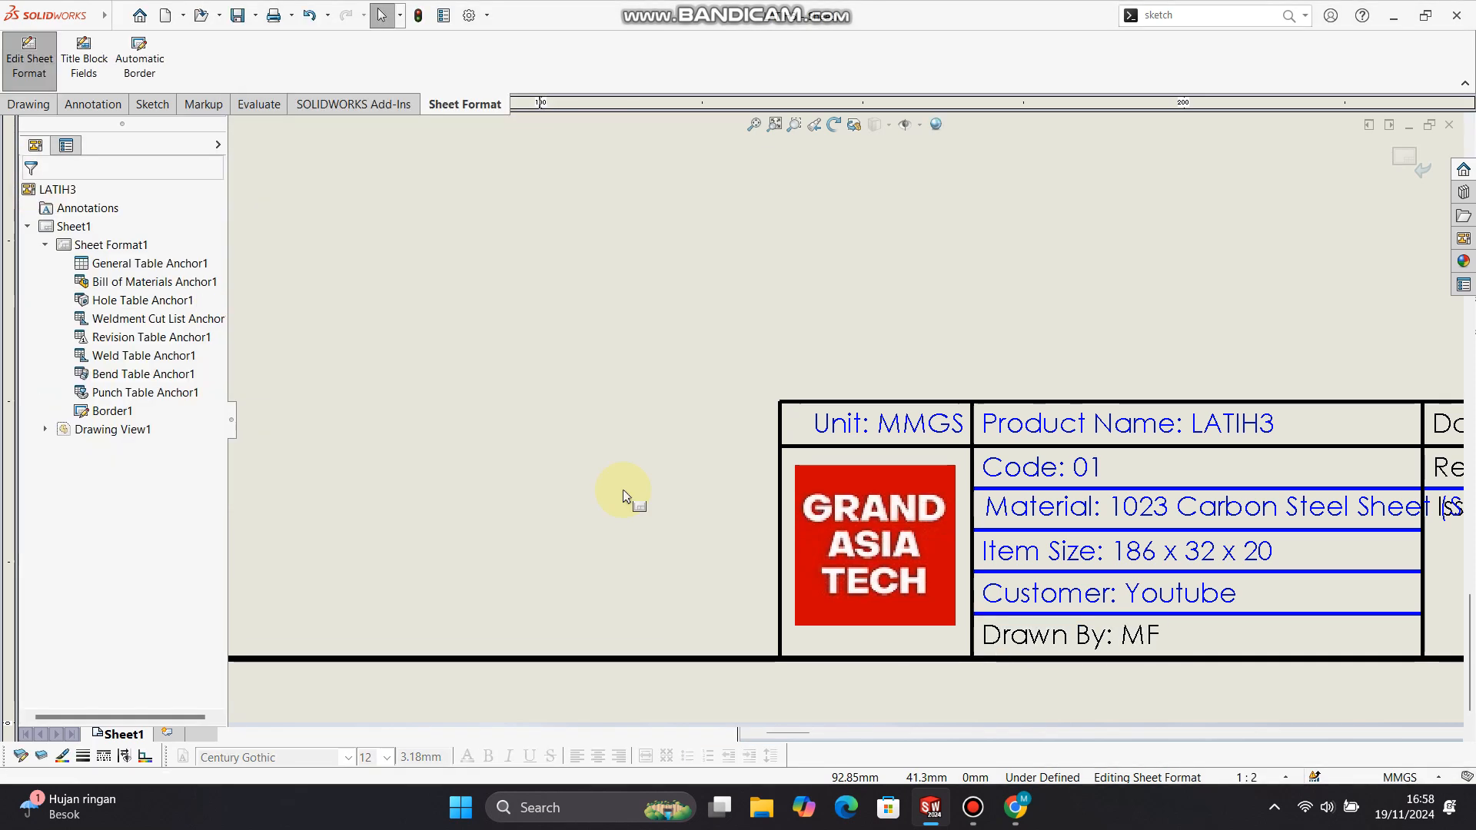
- Link the Date note to the current drawing's Last Saved Date property in short format without the time
scroll(621, 492, up, 3)
scroll(1075, 469, down, 5)
double_click(872, 414)
click(93, 413)
click(430, 277)
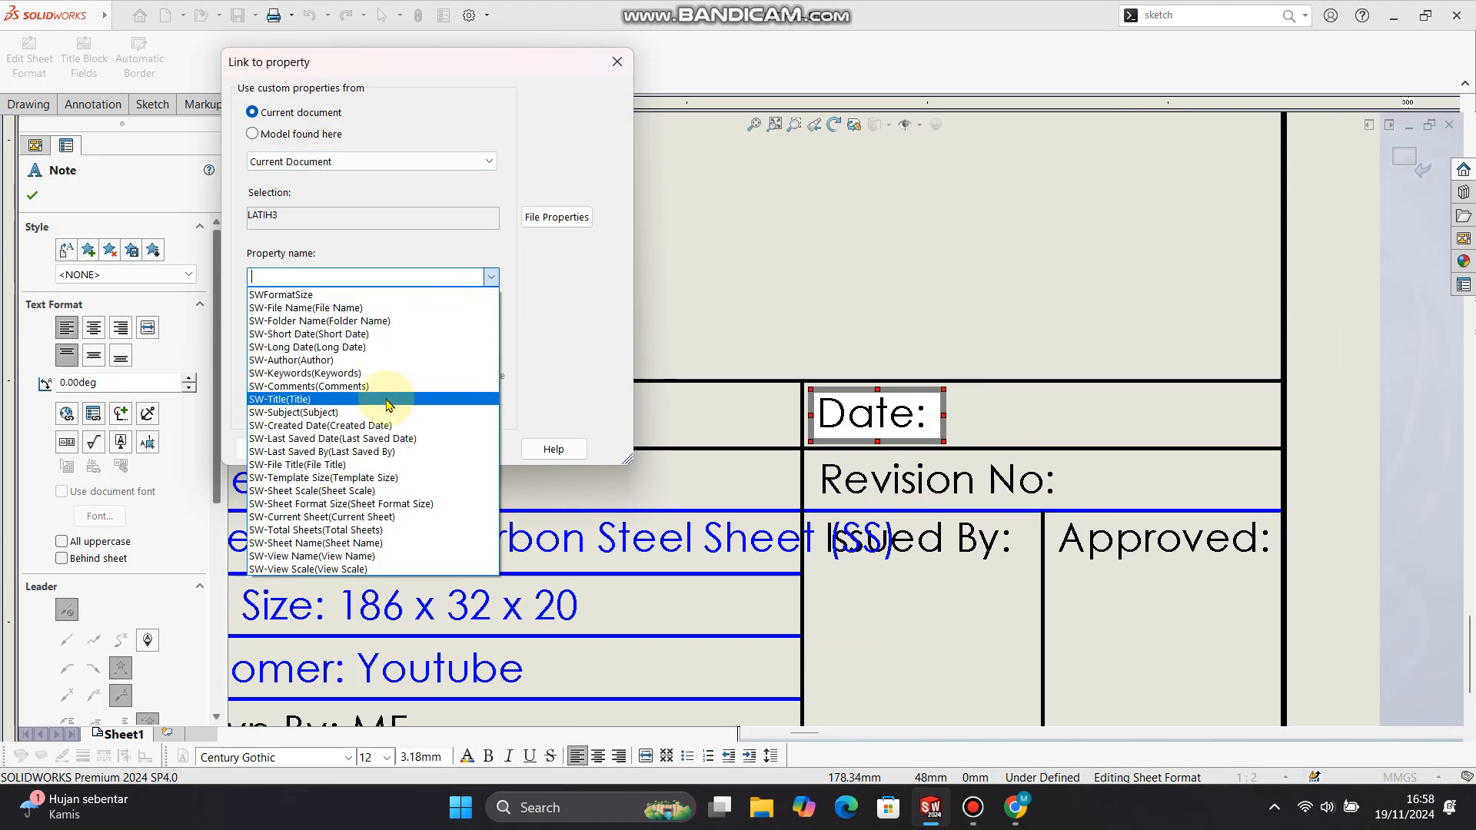
click(331, 438)
click(438, 278)
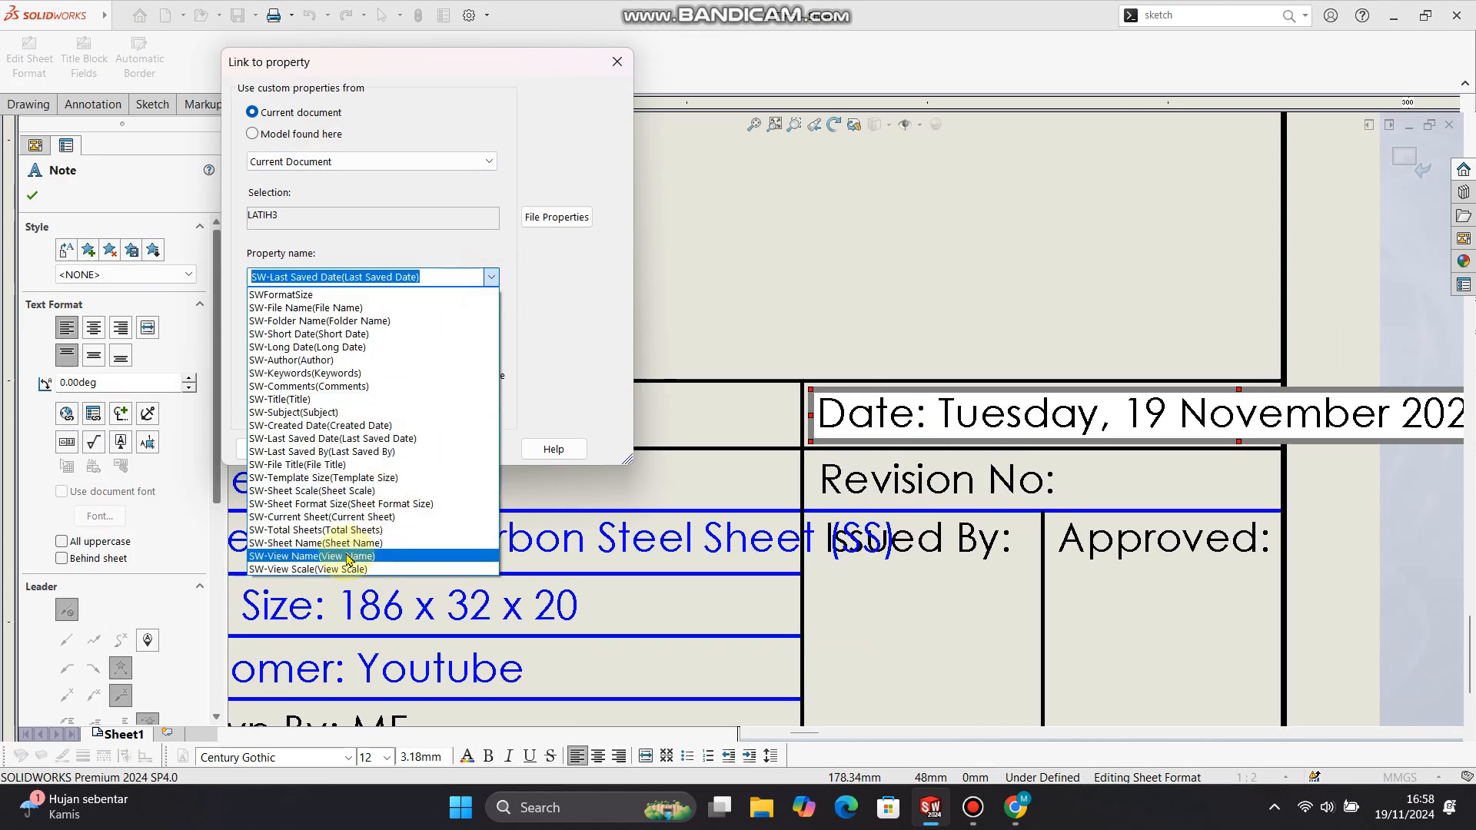
click(327, 440)
click(450, 372)
click(372, 449)
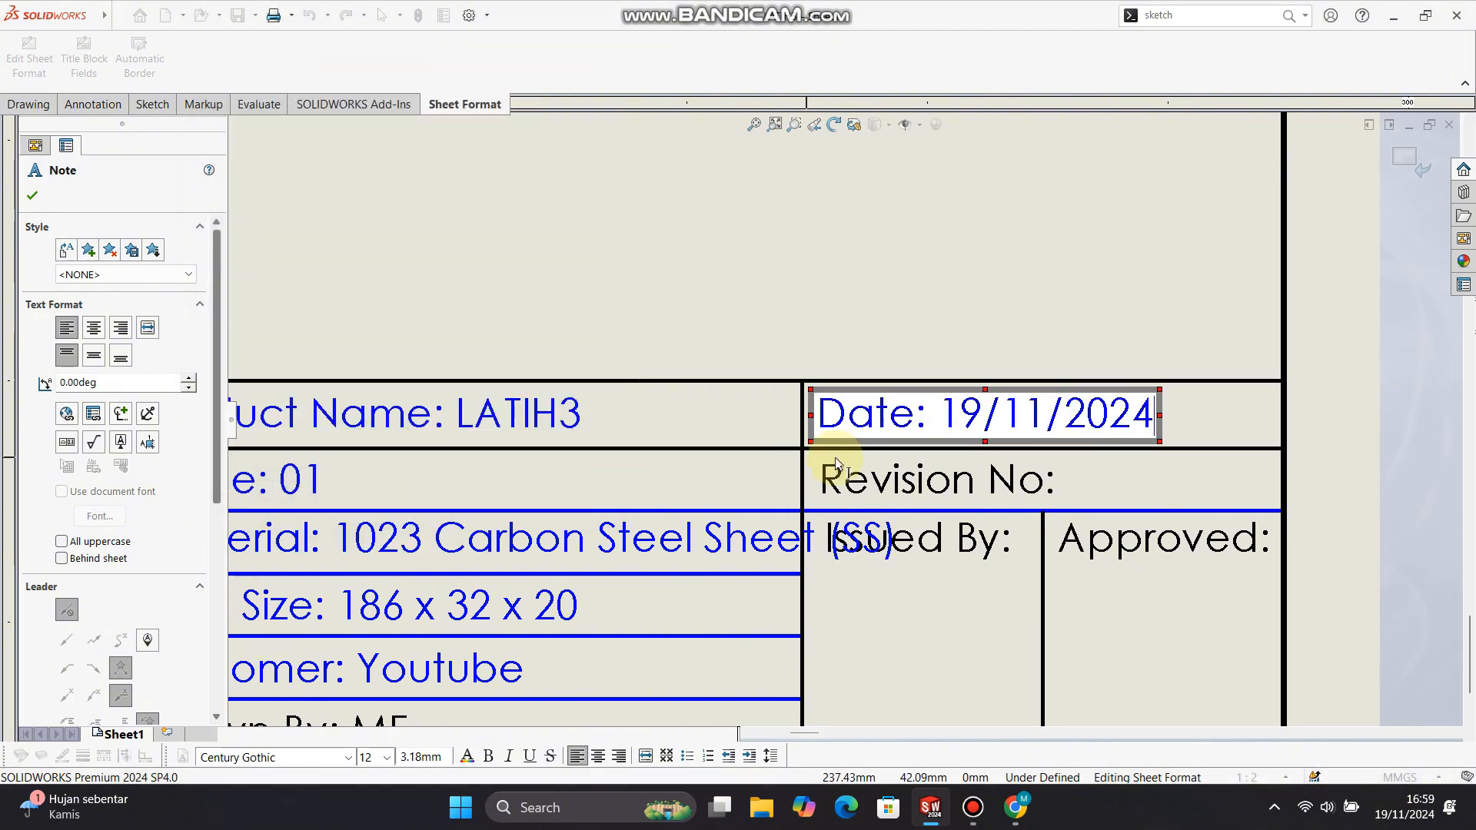
- Link the Revision No note in the title block to the model's Textbox5 property
double_click(899, 483)
click(93, 413)
click(252, 133)
click(490, 276)
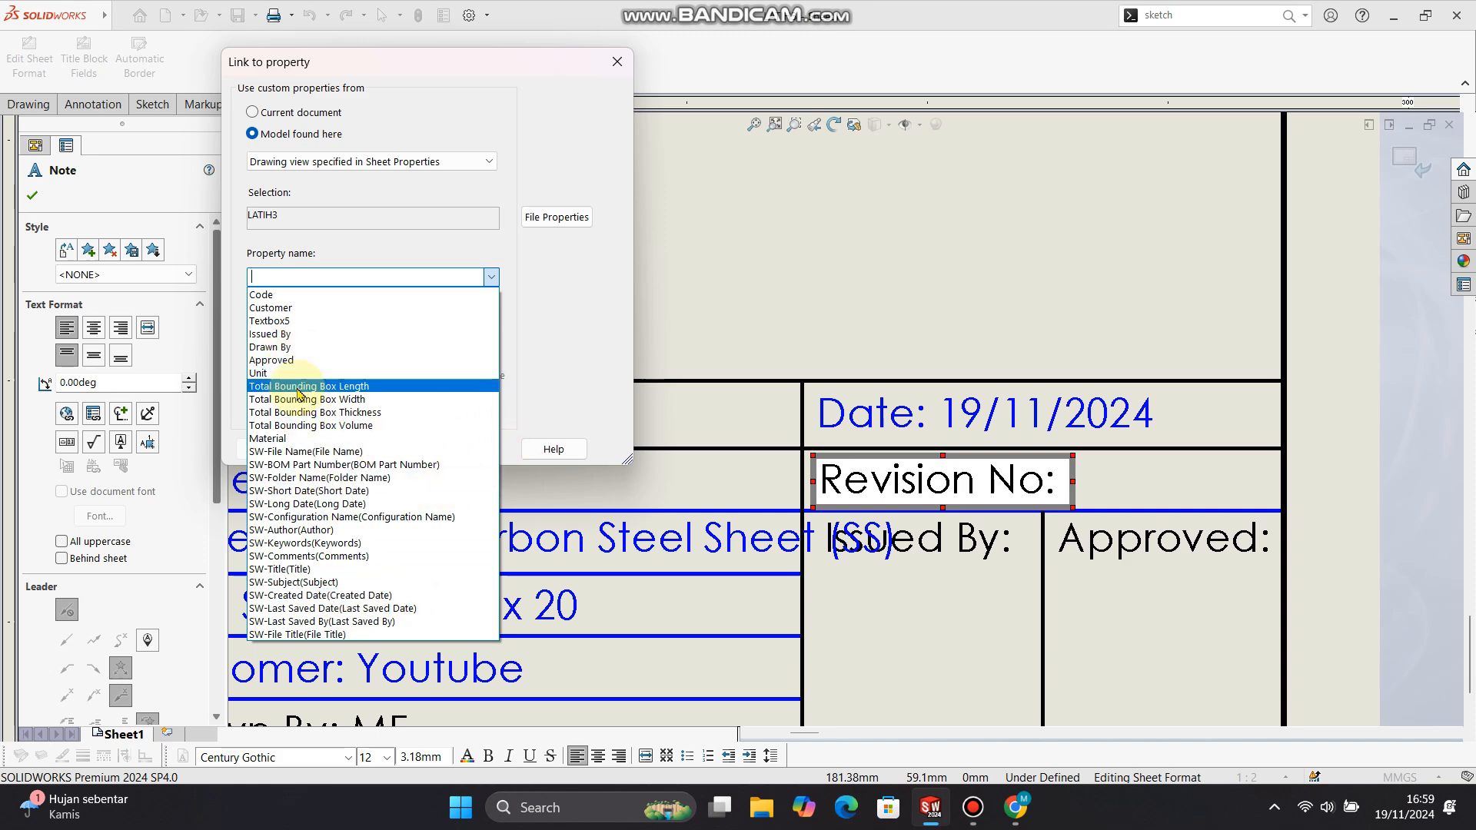
click(294, 321)
click(380, 449)
- Link the Issued By note to the model's Issued By property and move the value two lines below the label
double_click(989, 552)
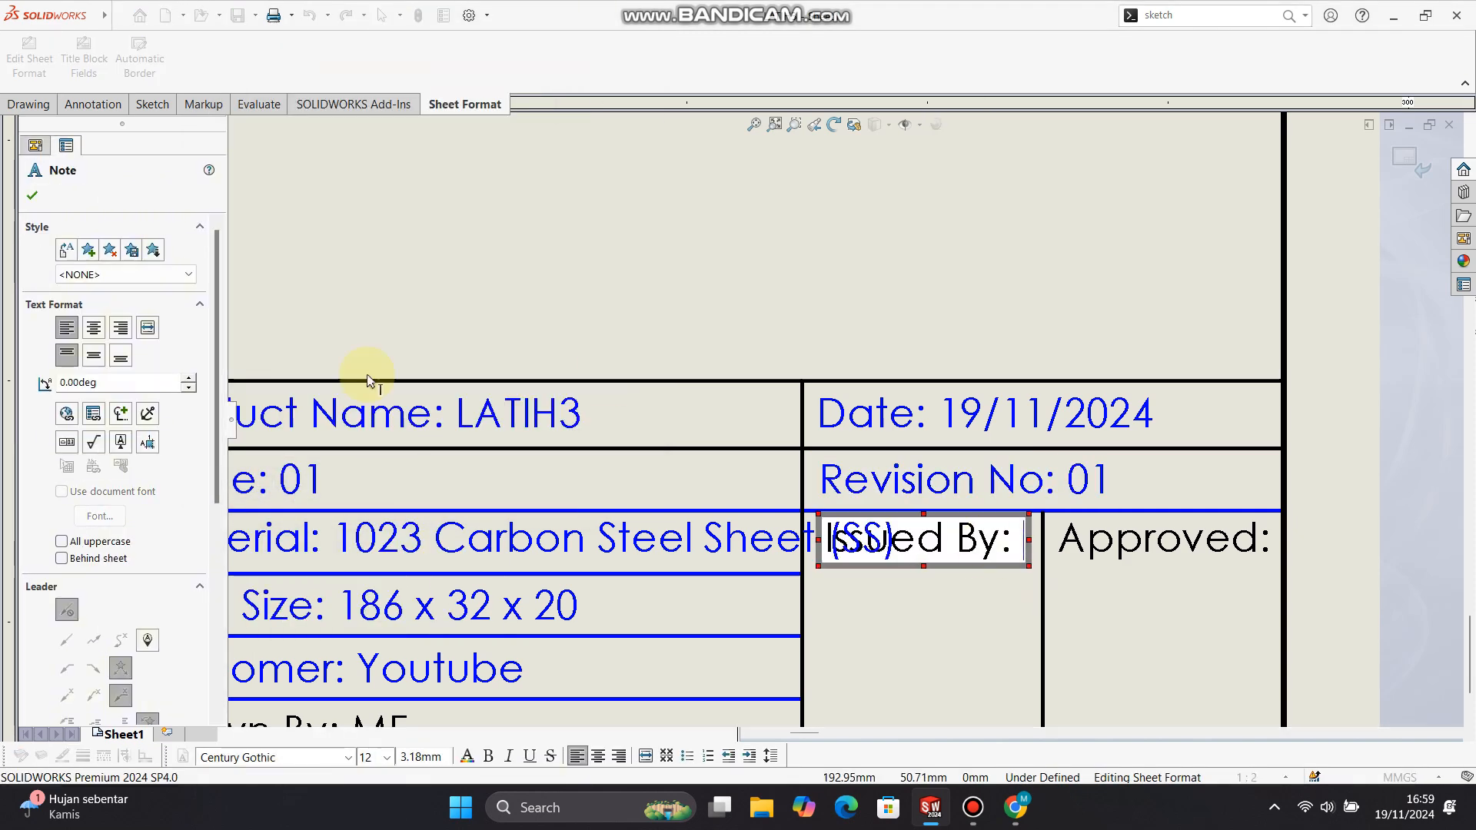
click(93, 413)
click(279, 120)
click(278, 134)
click(491, 277)
click(323, 330)
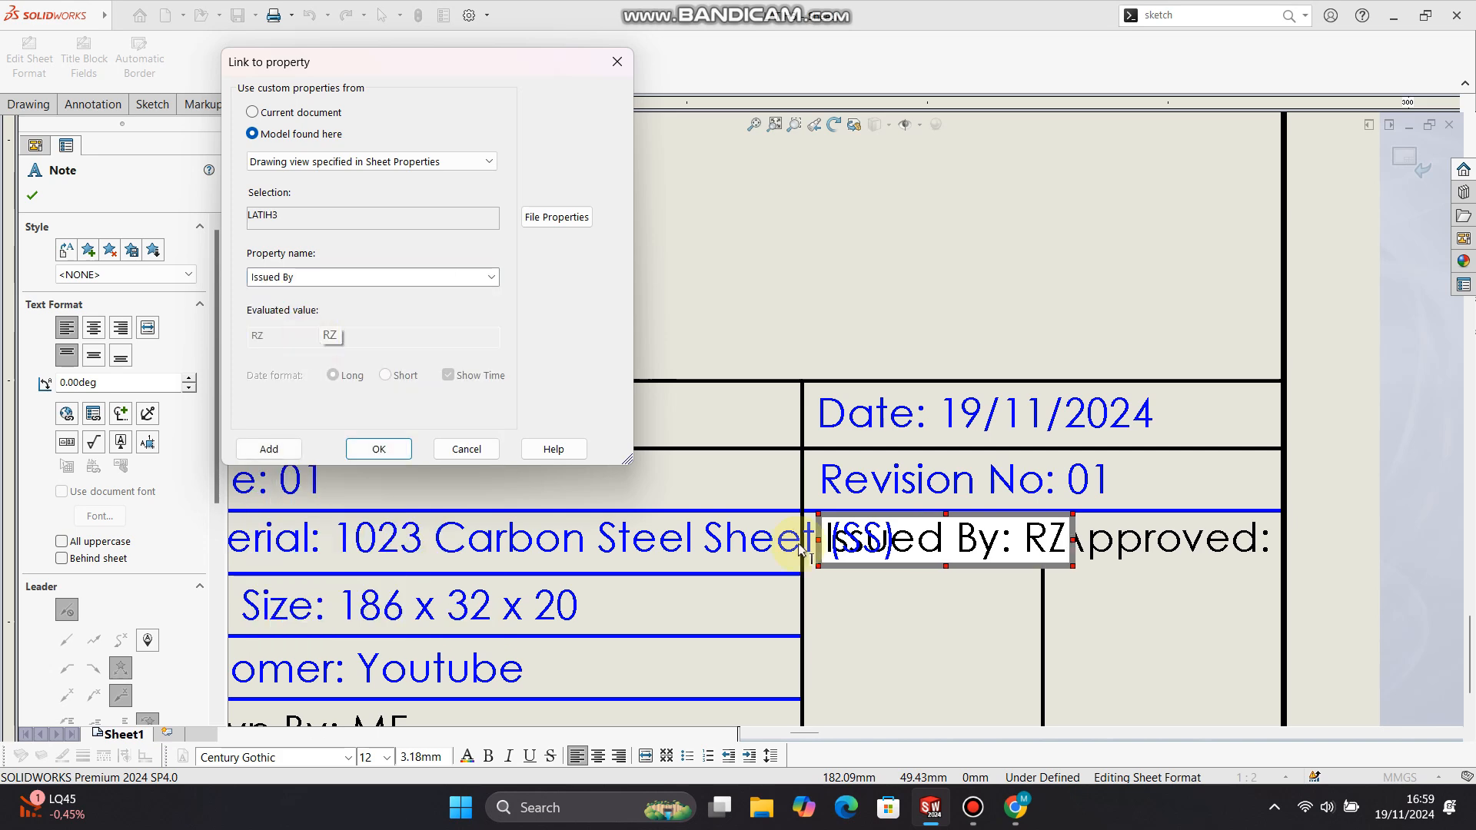
click(379, 449)
click(1025, 537)
key(Return)
key(Return)
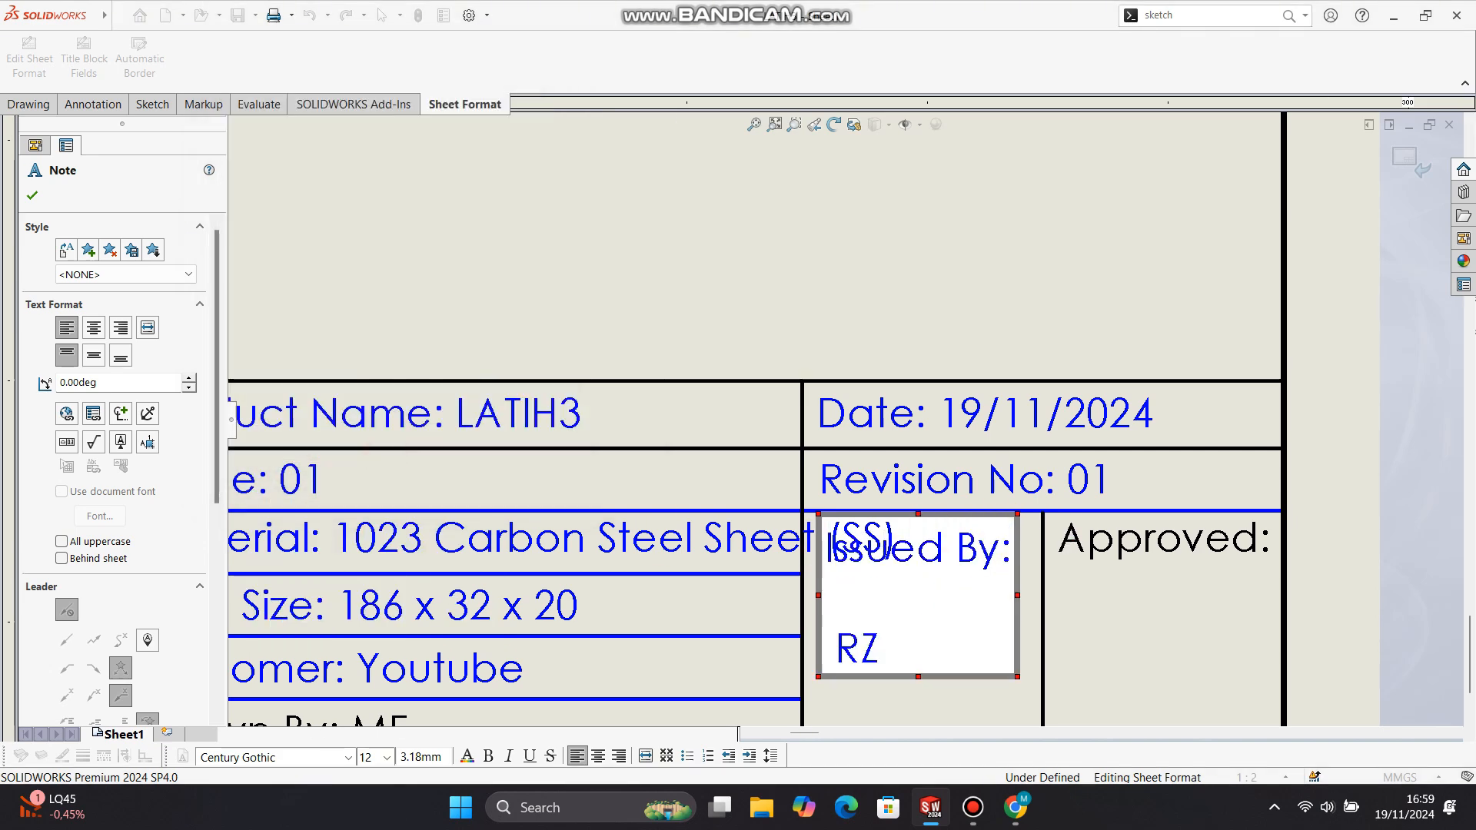
- Link the Approved note to the model's Approved property two lines below its label and exit sheet format editing
double_click(1165, 538)
click(93, 413)
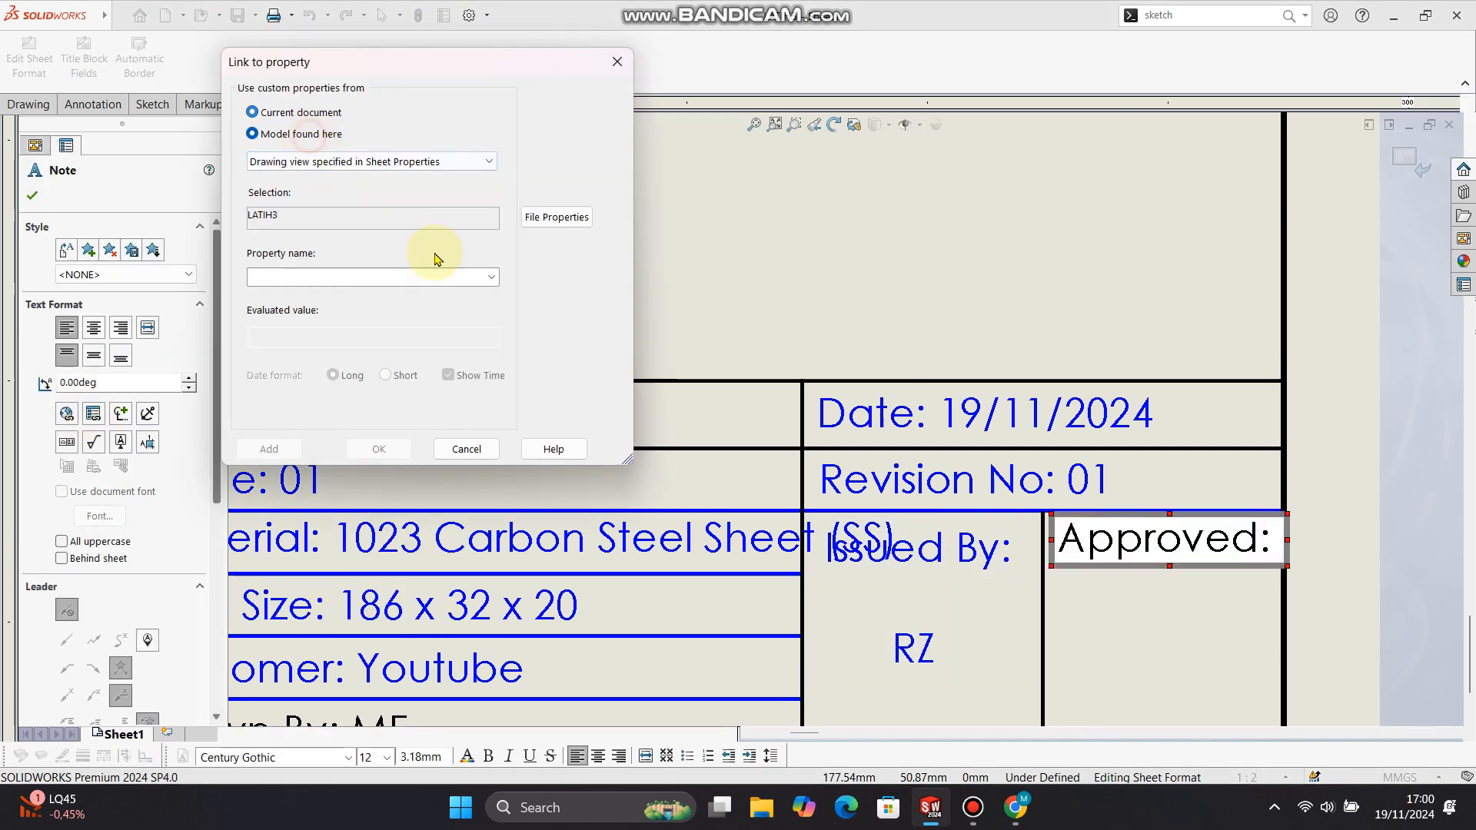
click(430, 276)
click(319, 361)
click(379, 449)
key(Return)
key(Return)
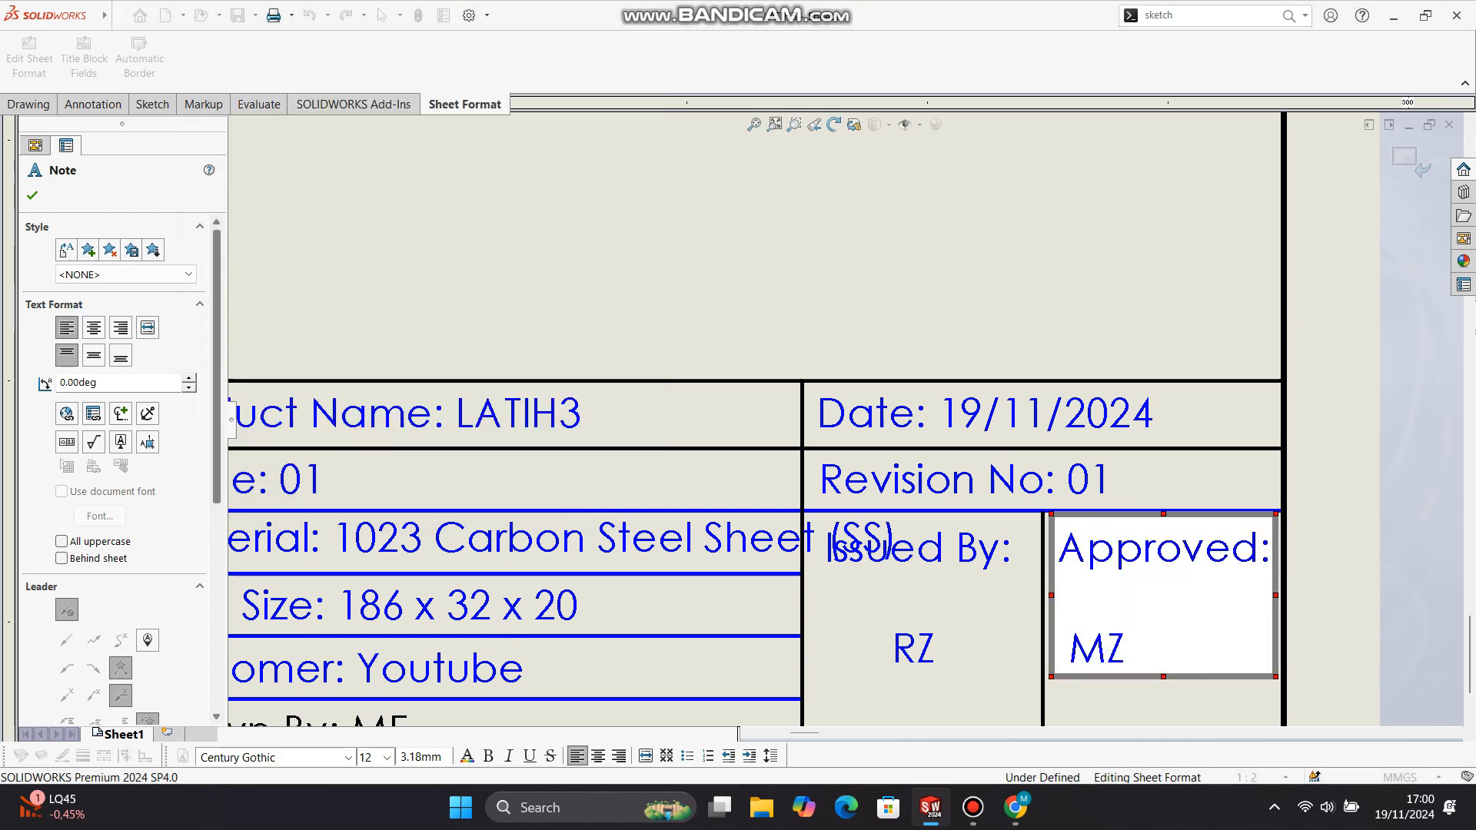
click(1410, 272)
scroll(846, 421, up, 3)
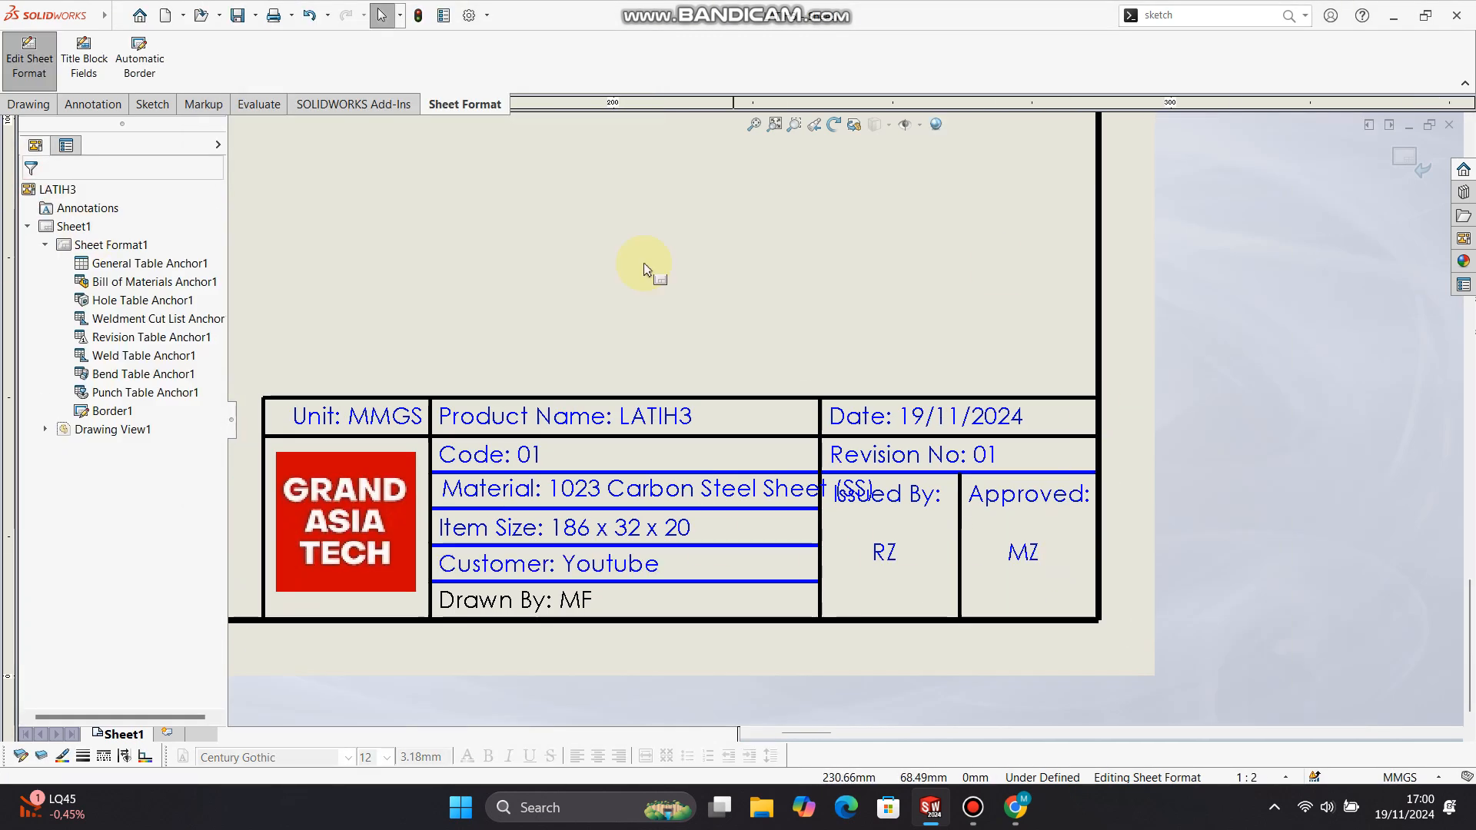
click(1403, 157)
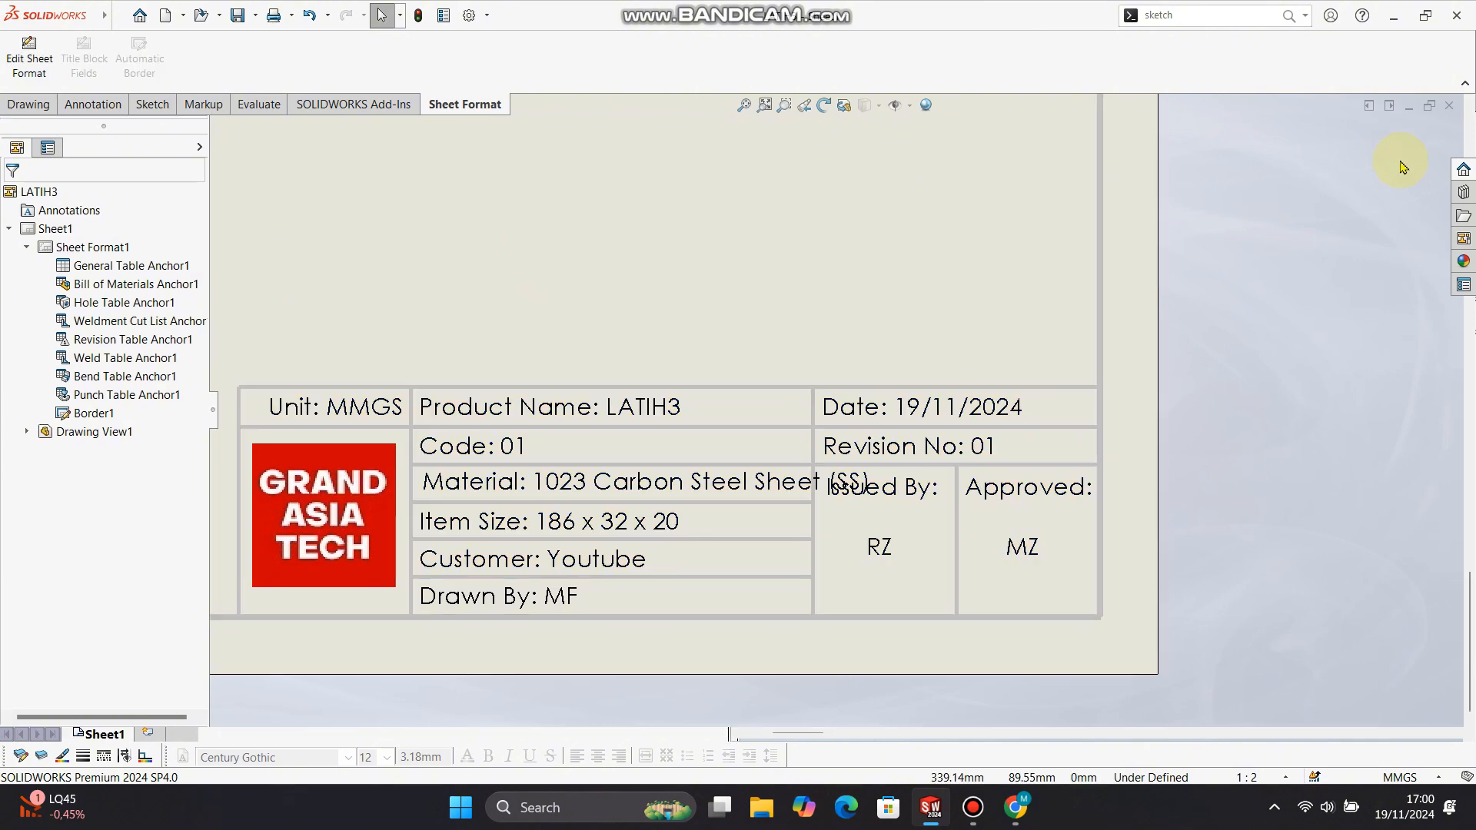
- Open the part from its drawing view and change its material to AISI 1020
scroll(597, 275, up, 3)
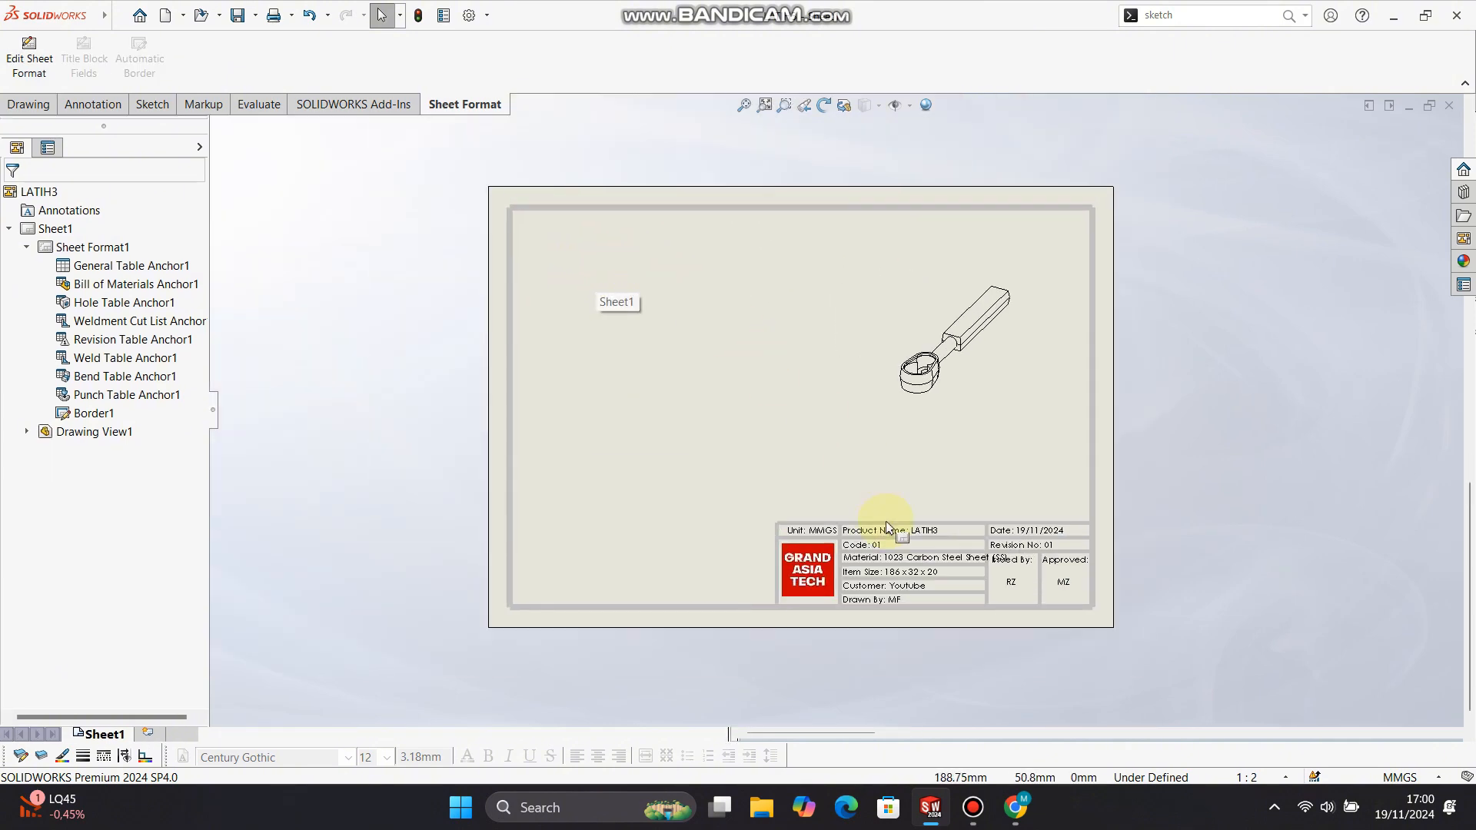
scroll(890, 531, down, 2)
click(975, 218)
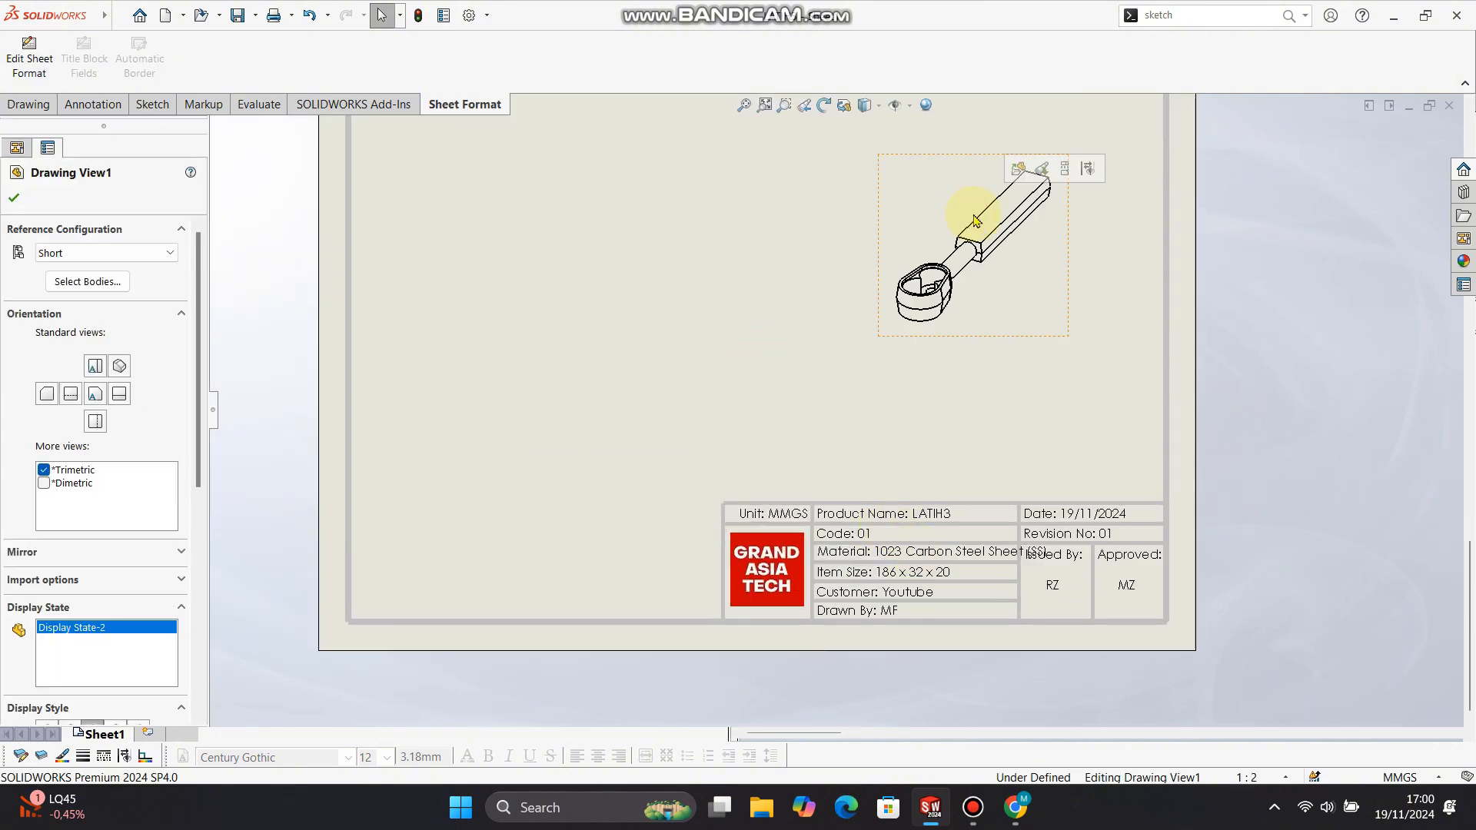
click(1015, 171)
right_click(74, 306)
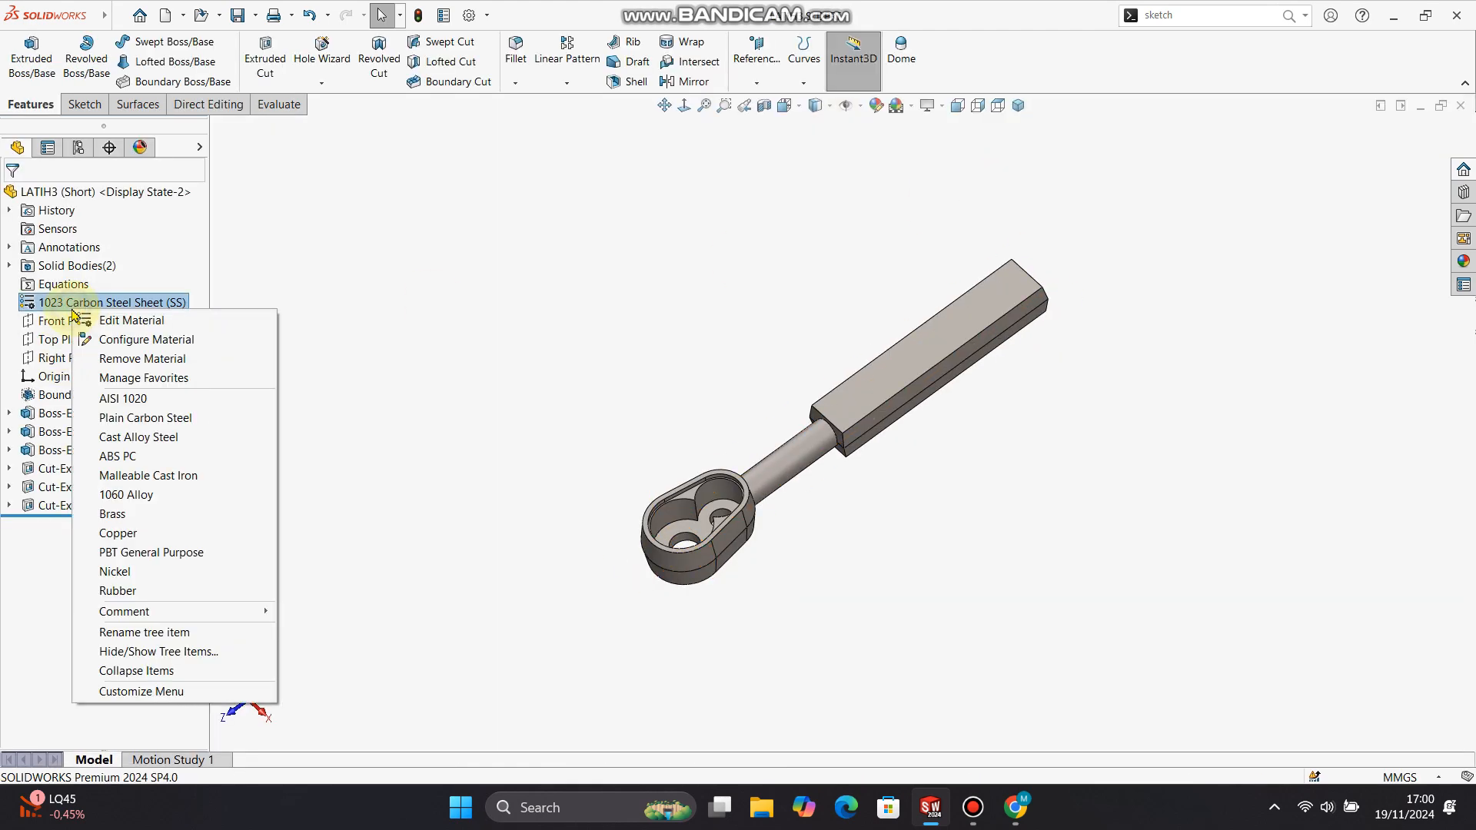
click(135, 401)
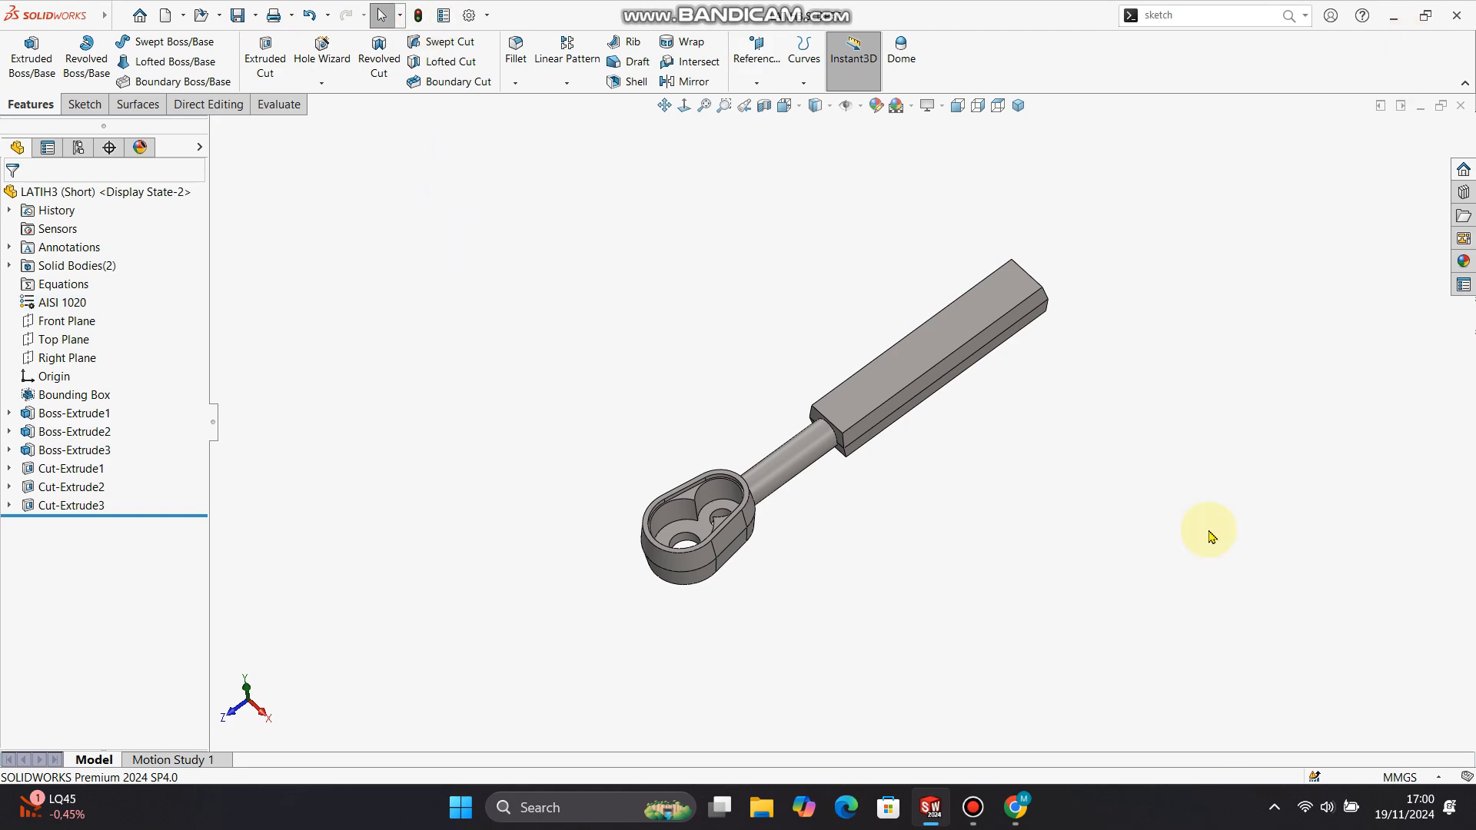
- Return to the part's drawing and check the Material note in the title block
mouse_move(930, 808)
click(876, 719)
scroll(911, 555, down, 2)
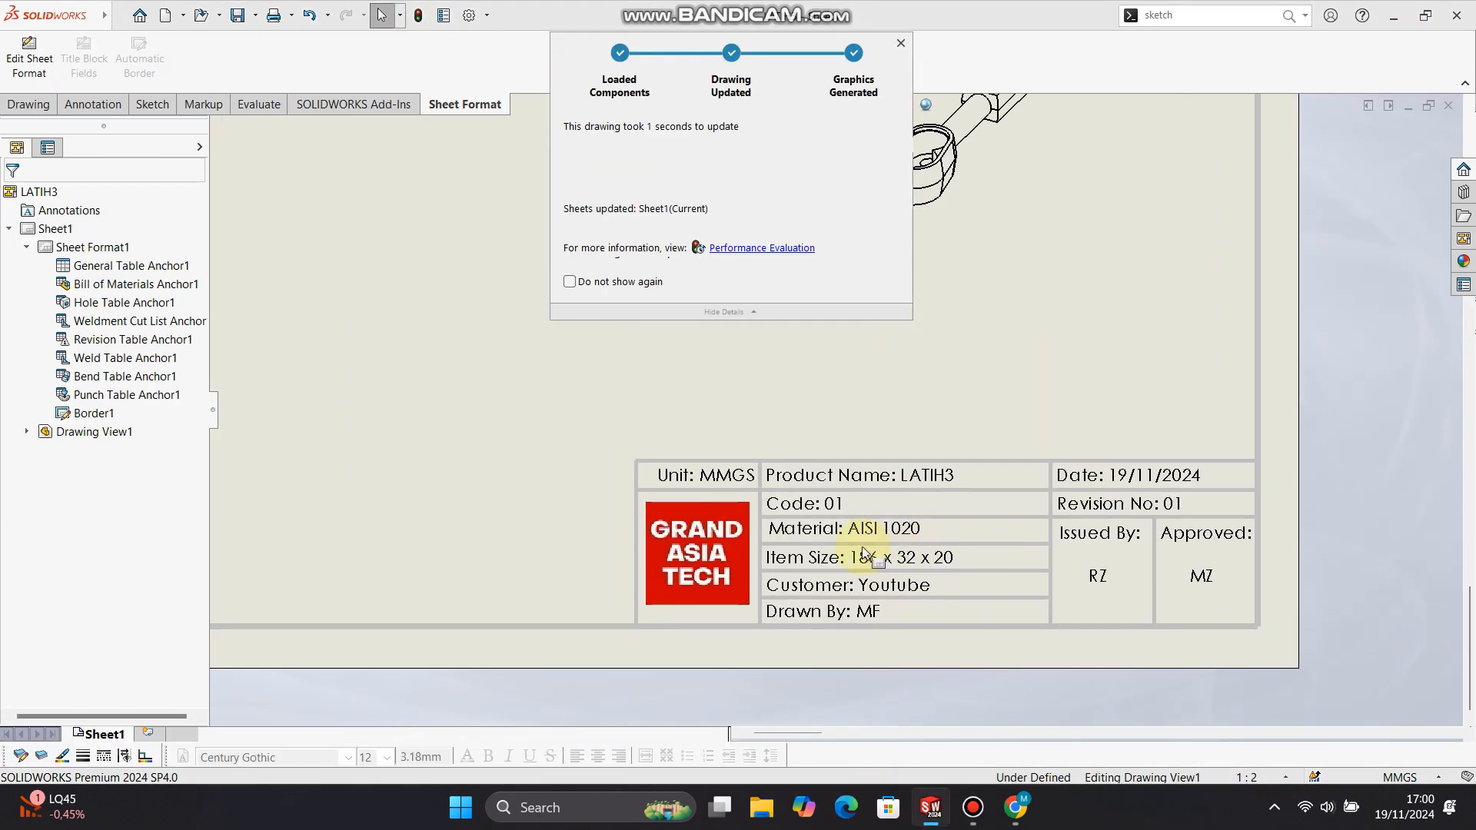
scroll(942, 550, down, 3)
scroll(944, 538, up, 5)
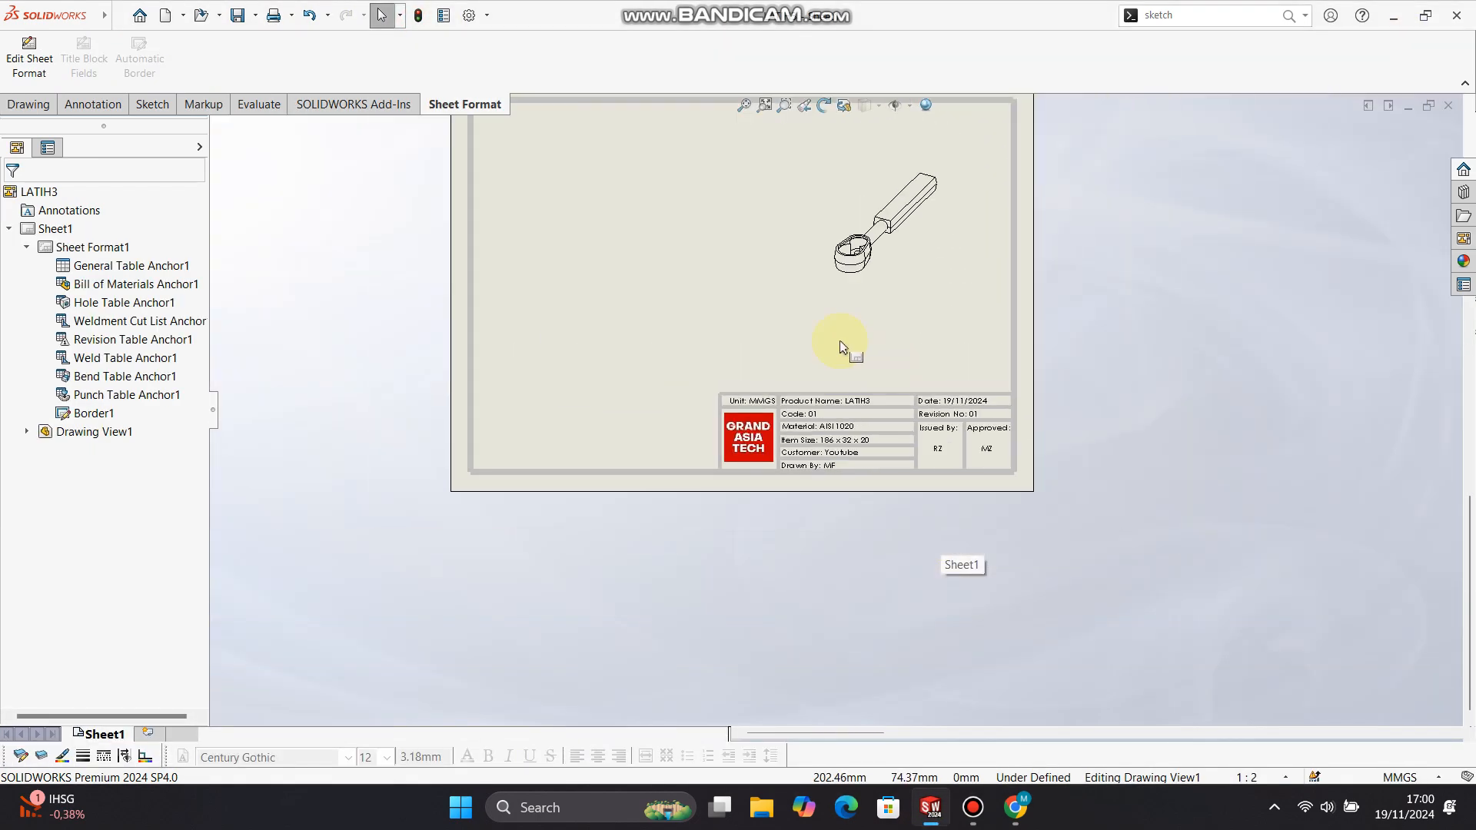
scroll(753, 279, down, 2)
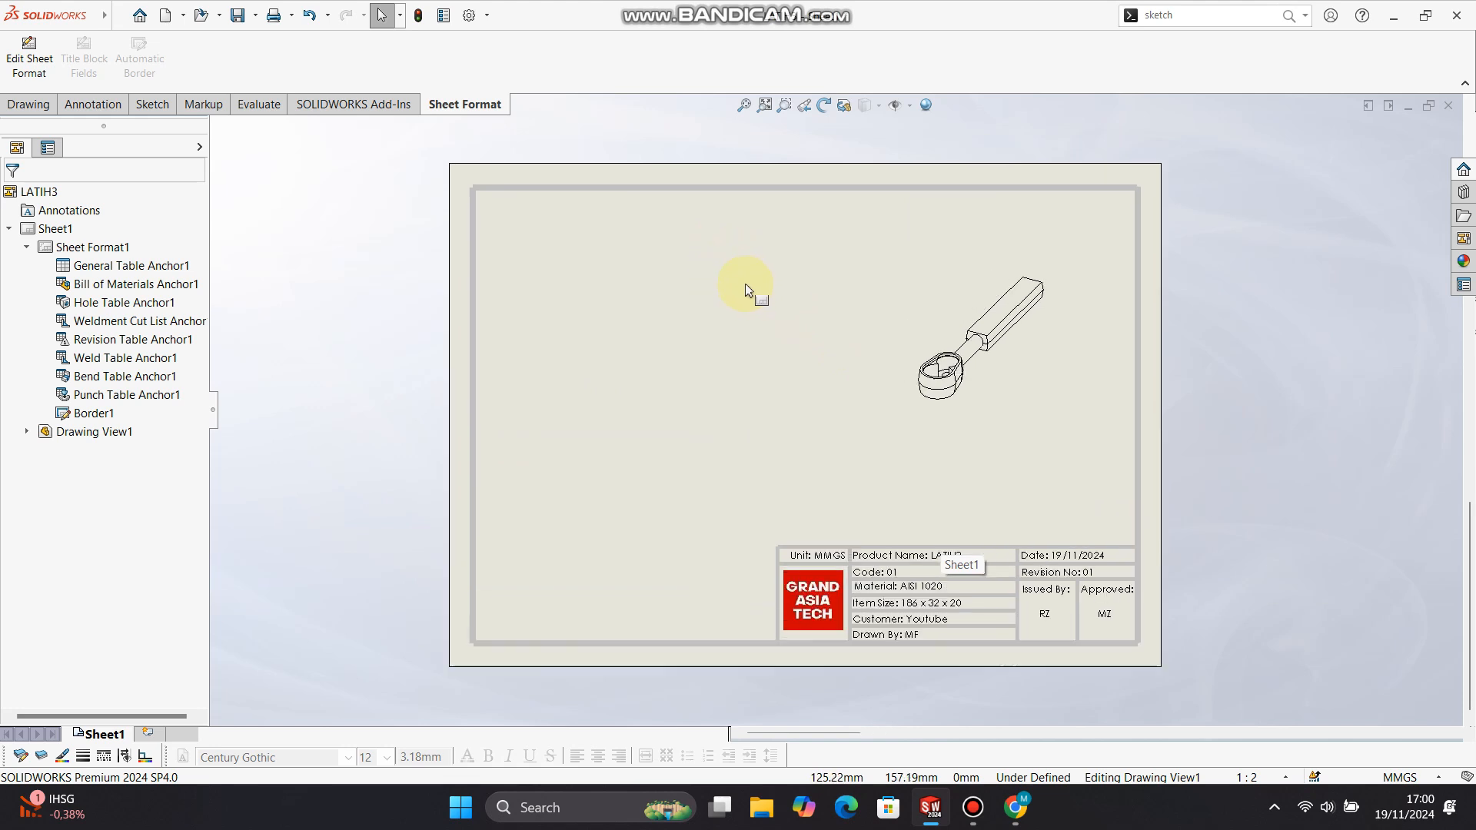
- Delete the trimetric part view from the drawing sheet and confirm the deletion
click(256, 16)
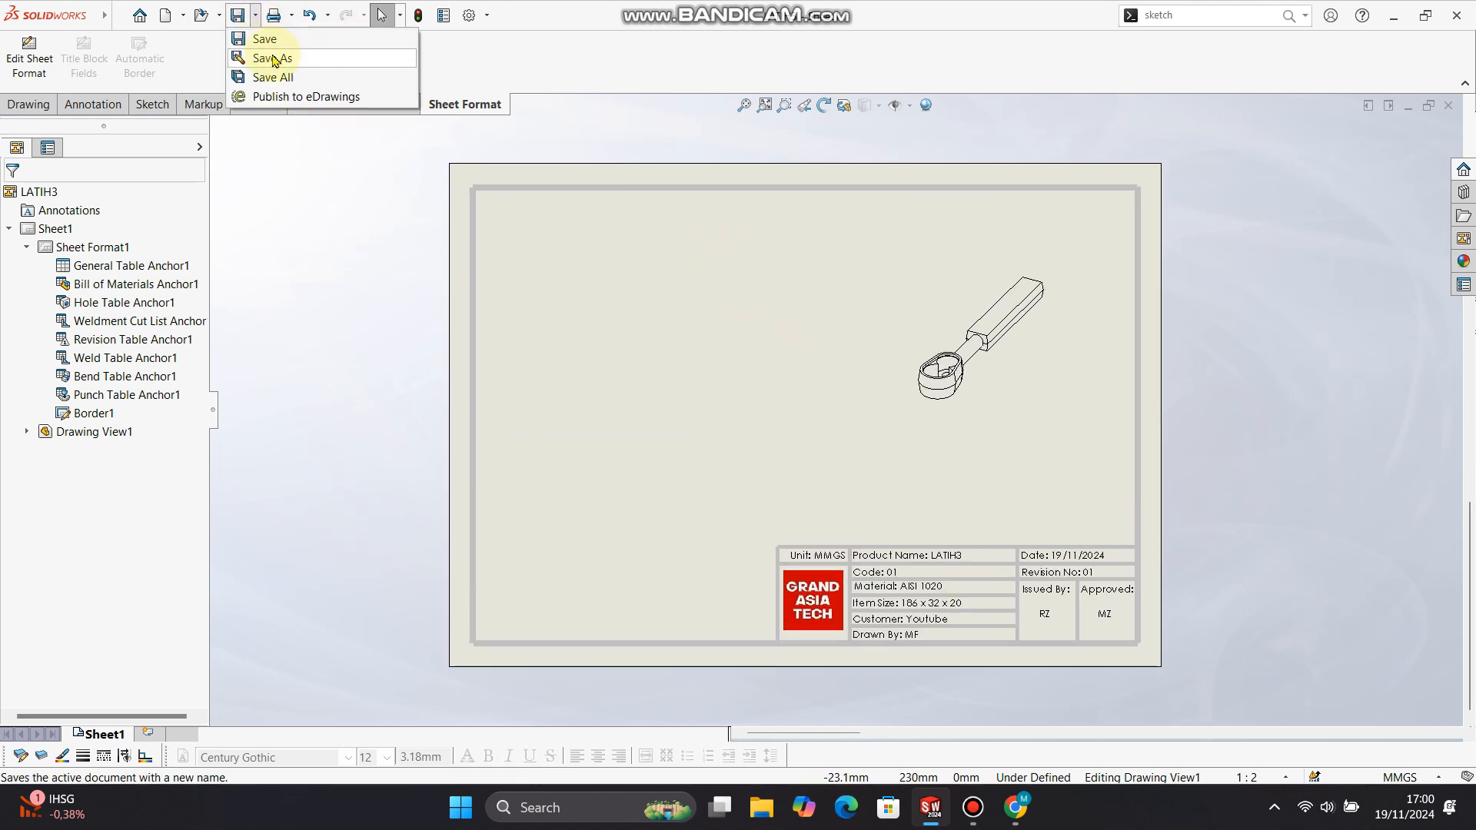
click(989, 385)
click(992, 368)
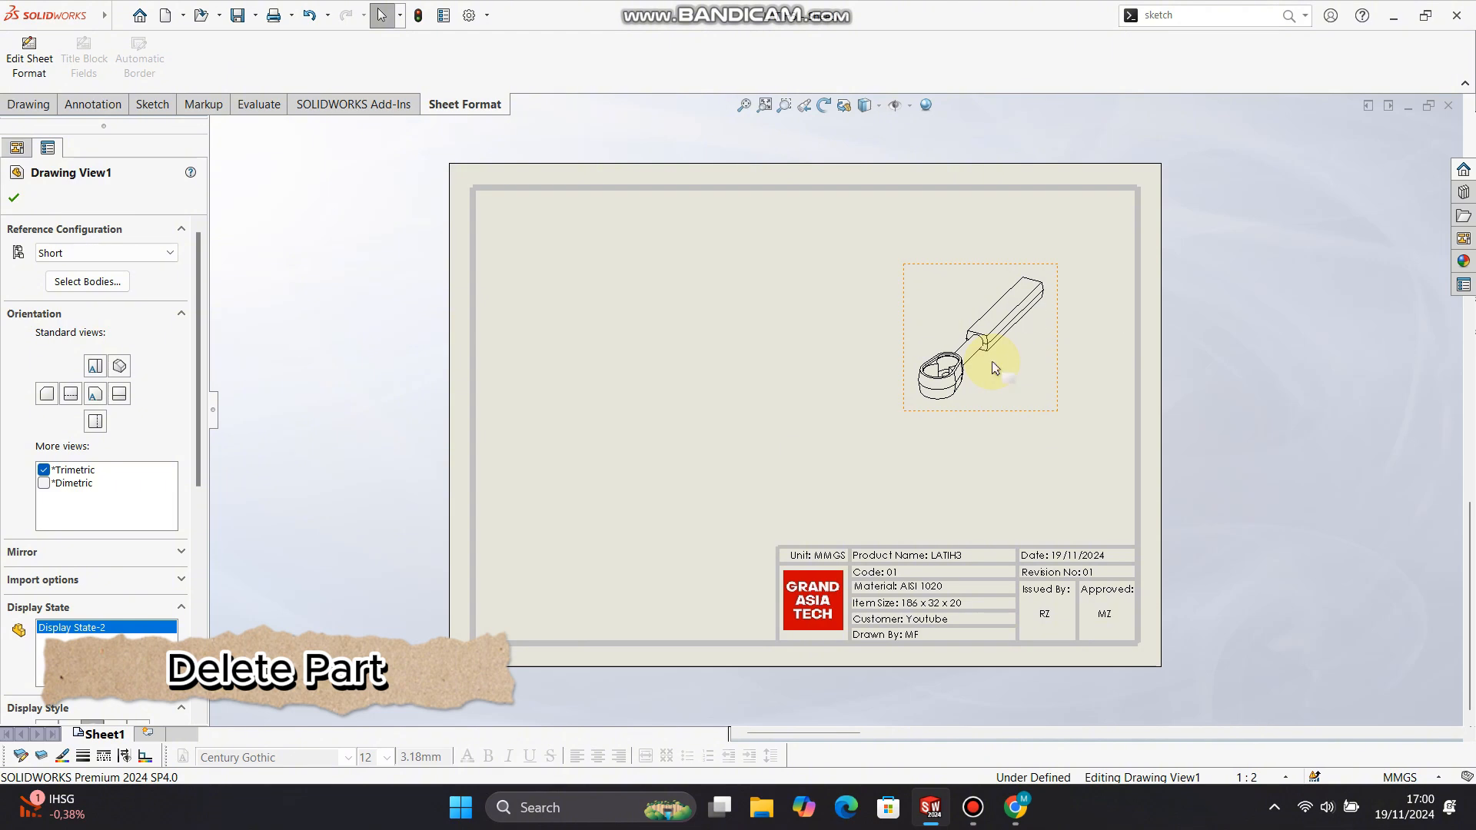
right_click(992, 367)
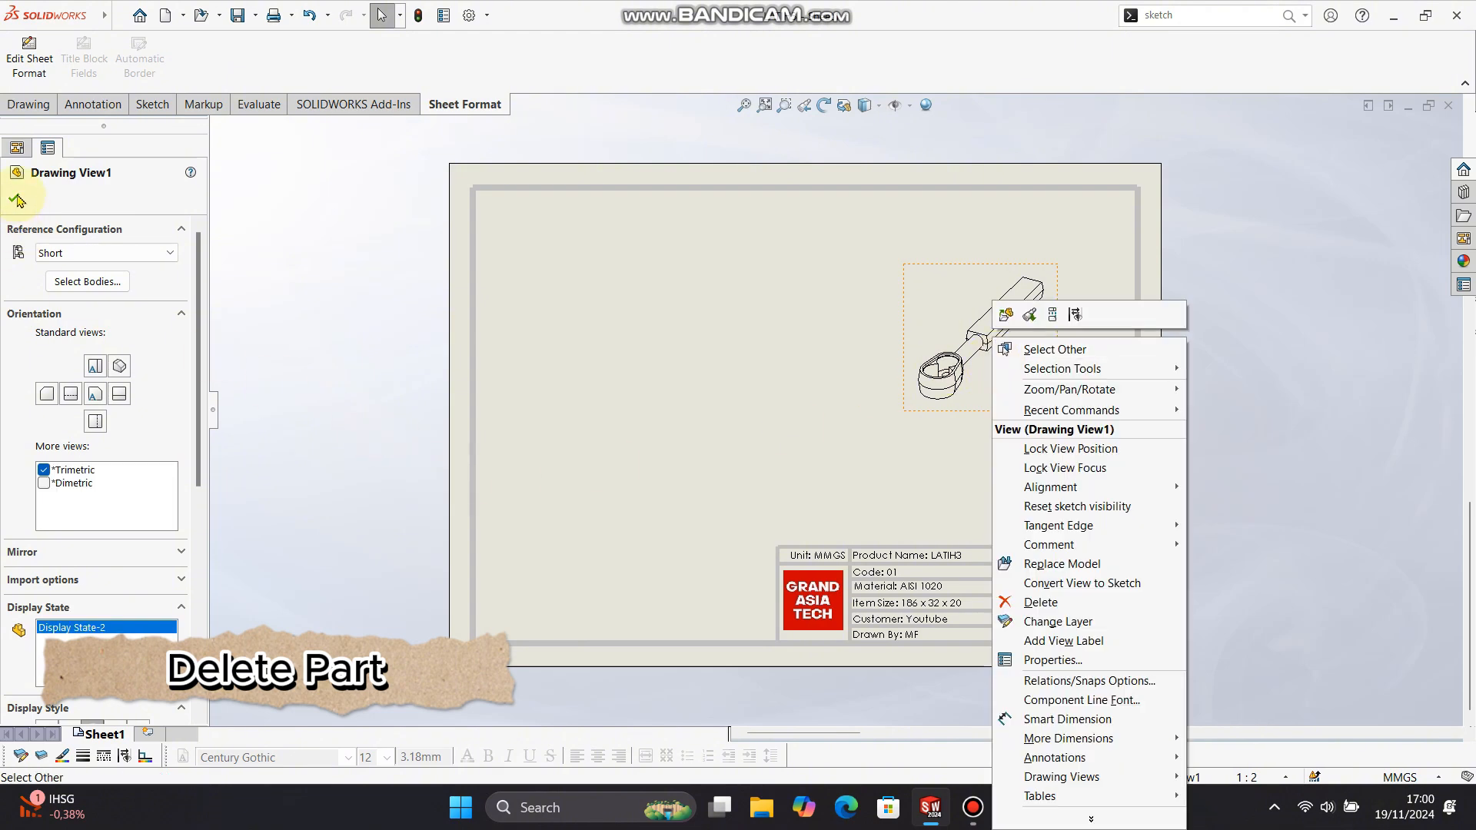
click(930, 367)
key(Delete)
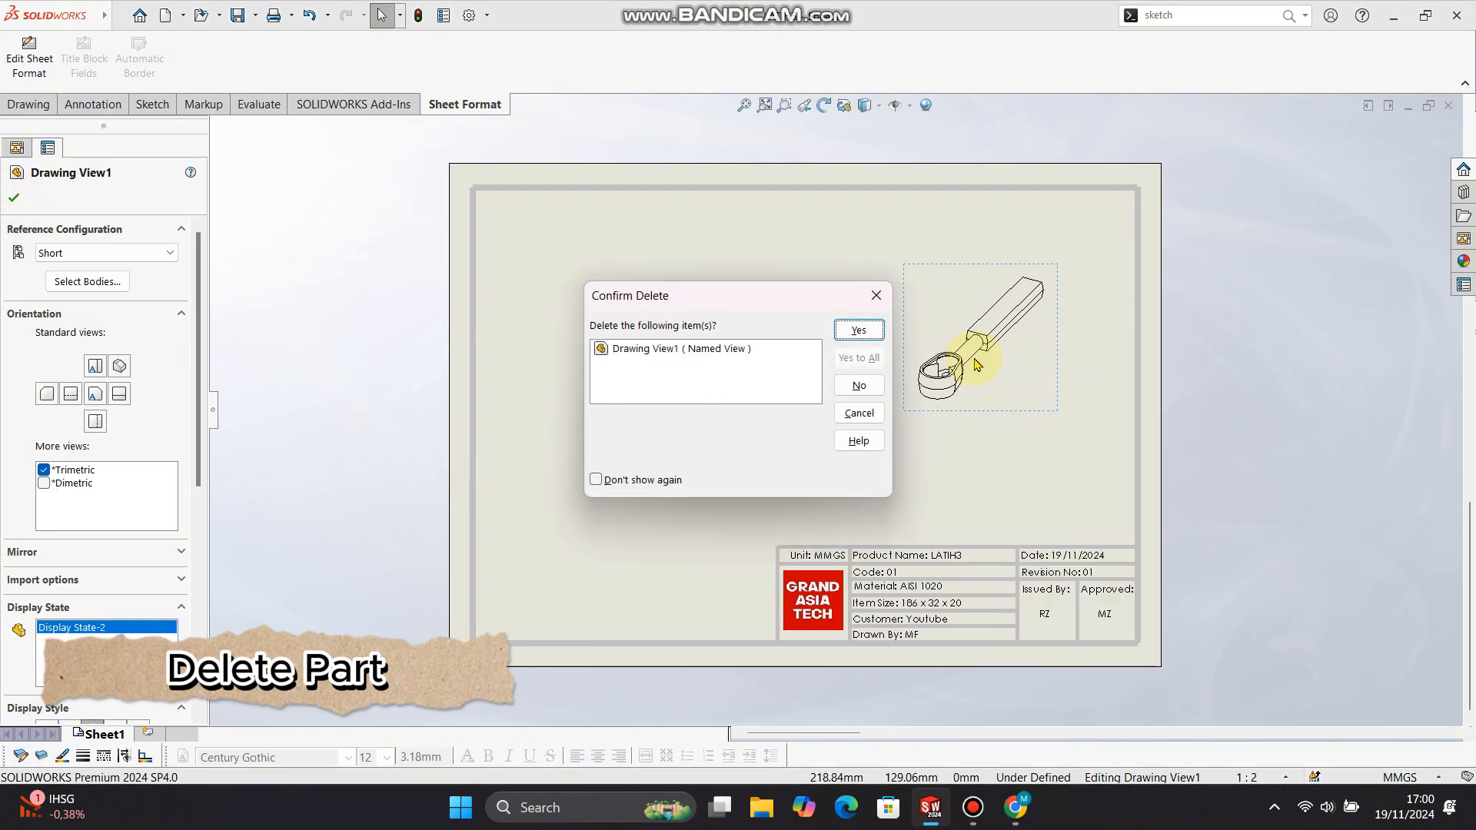
click(833, 334)
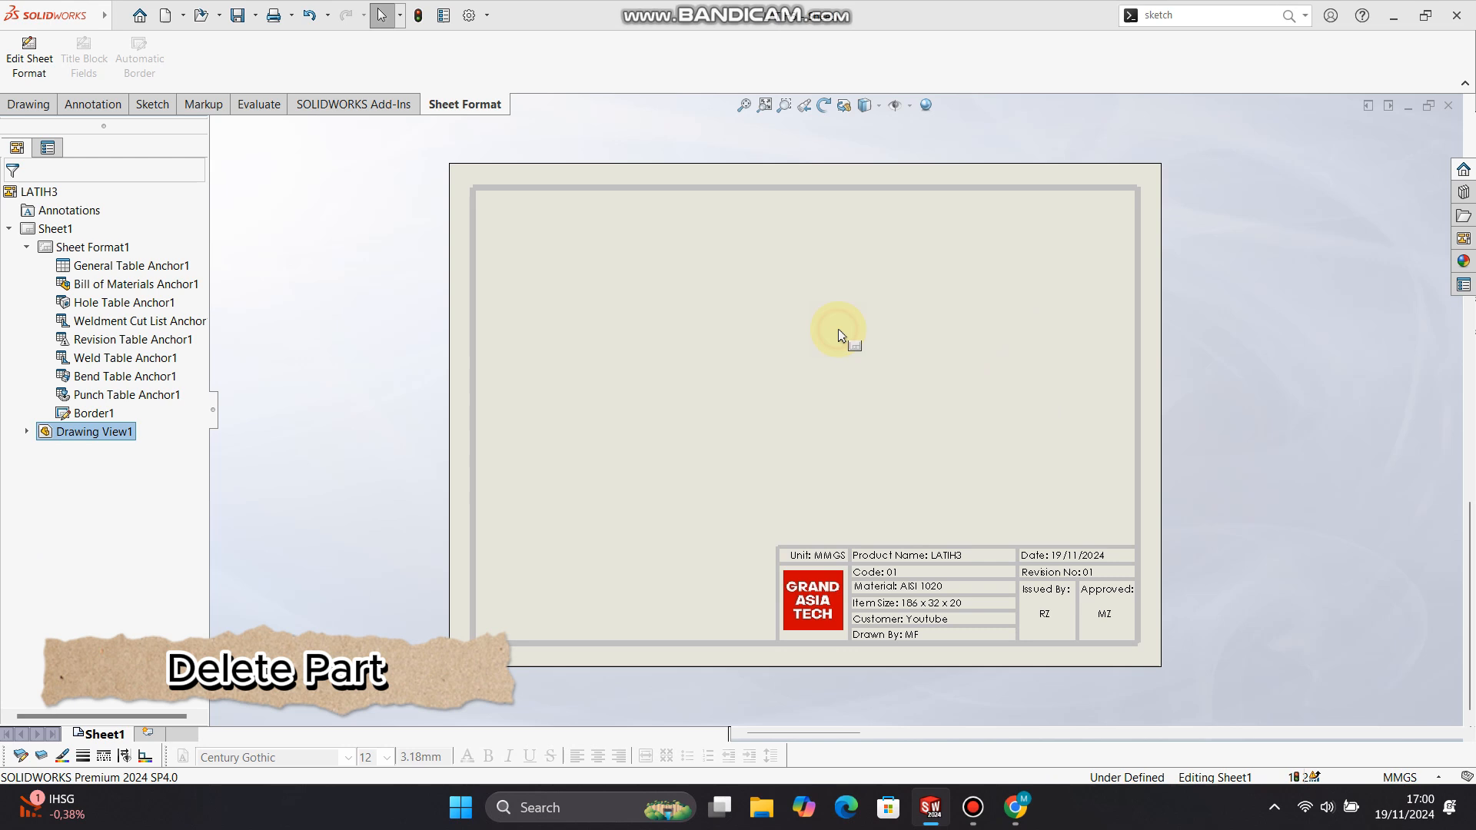
- Start saving the drawing under a new name, with Tutorial as the file name
click(257, 15)
click(273, 57)
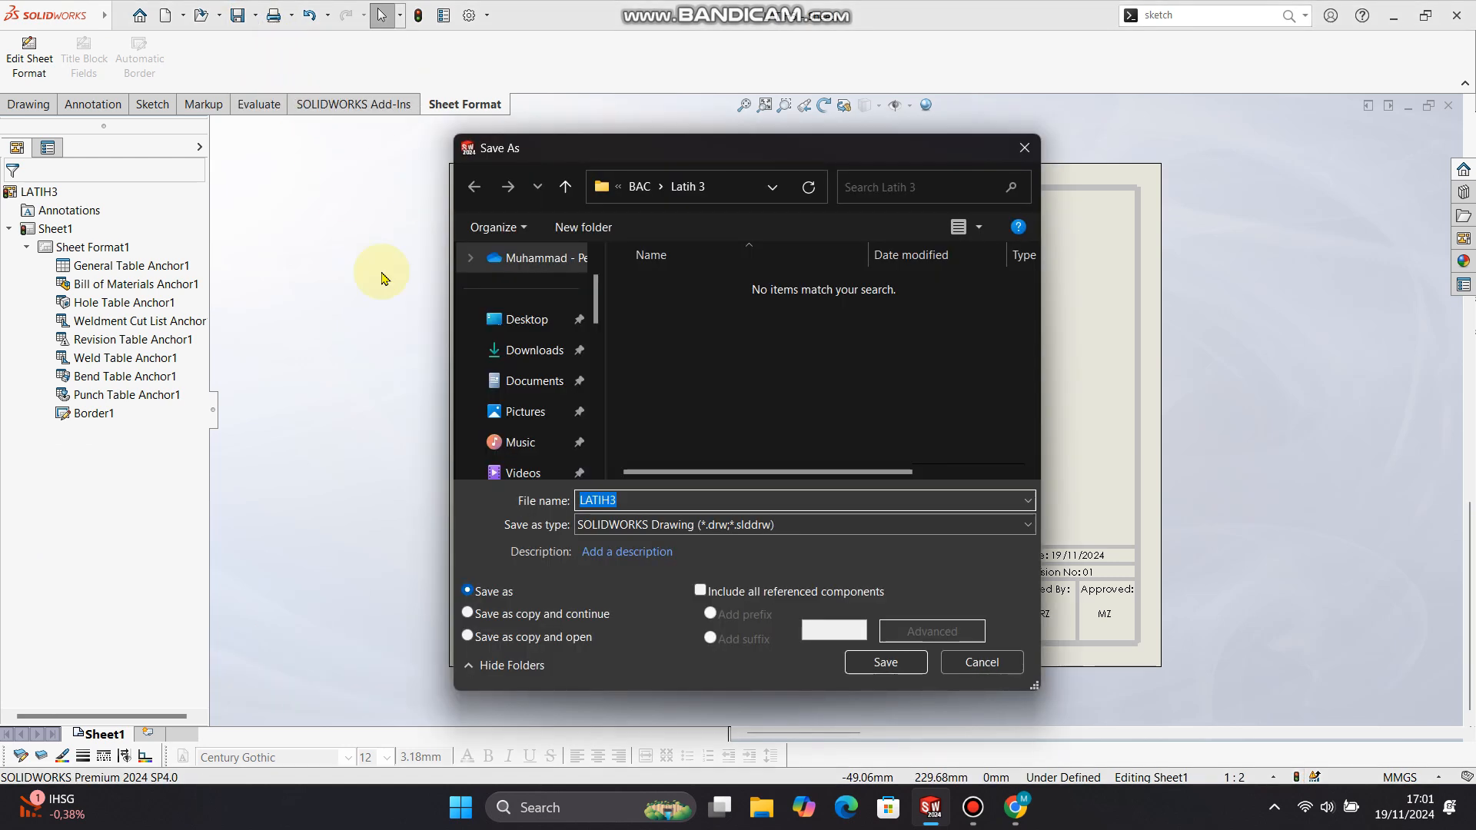
text(Tuto)
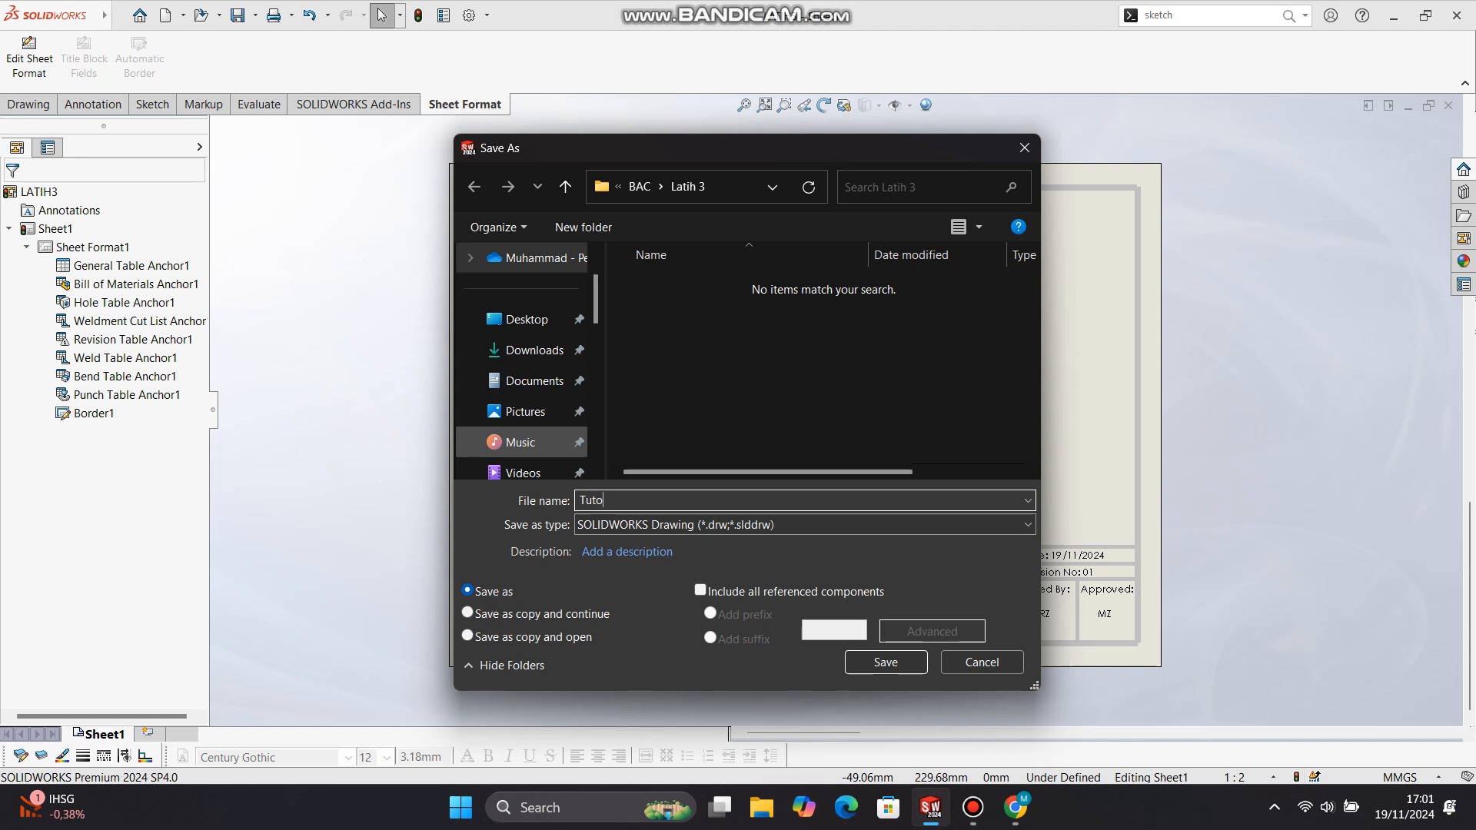
text(rial)
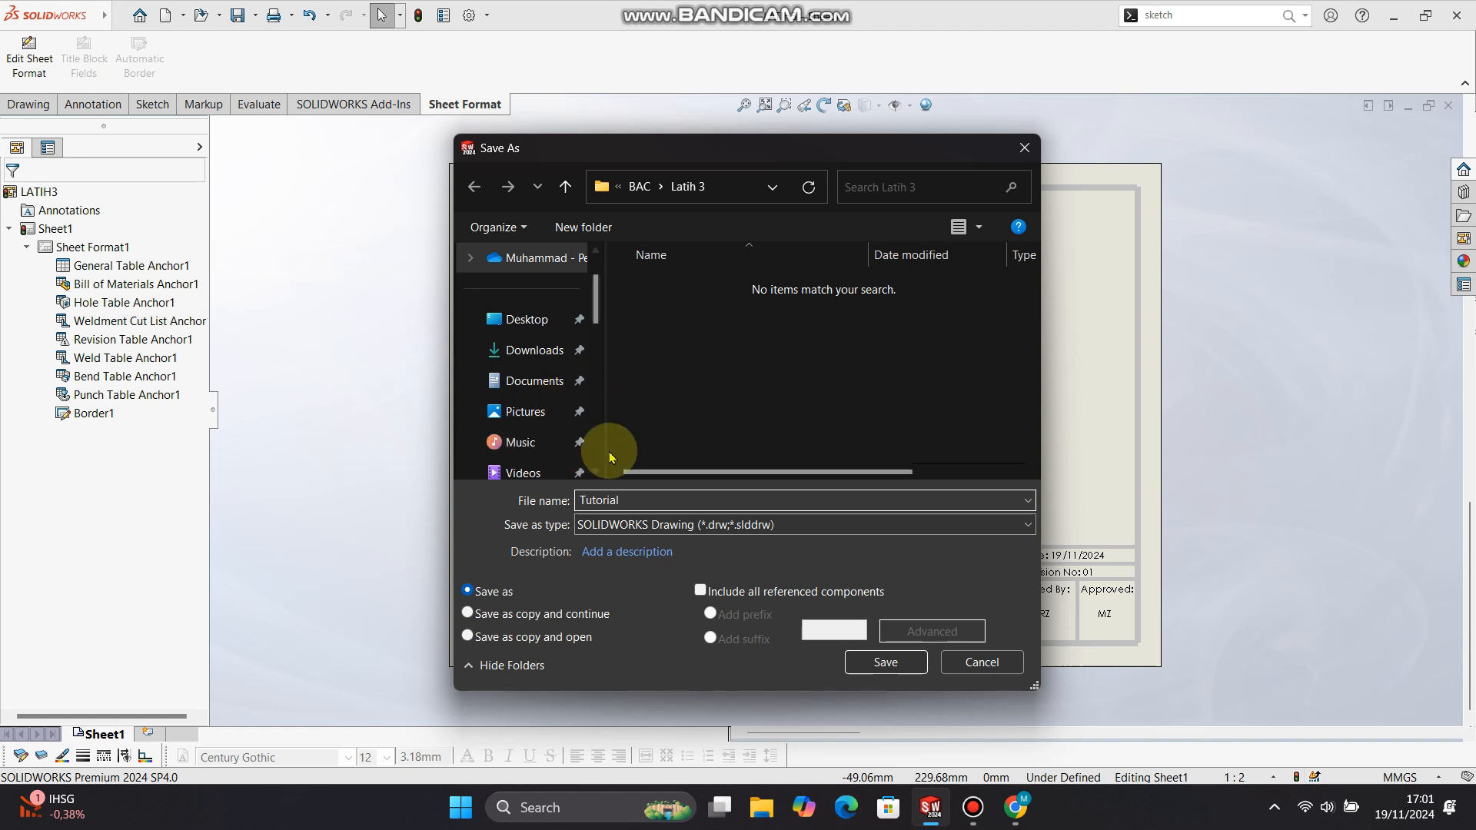
- Save the file as a Drawing Templates (*.drwdot) file in the SOLIDWORKS templates folder and accept the template notice
scroll(532, 339, up, 2)
scroll(531, 342, down, 4)
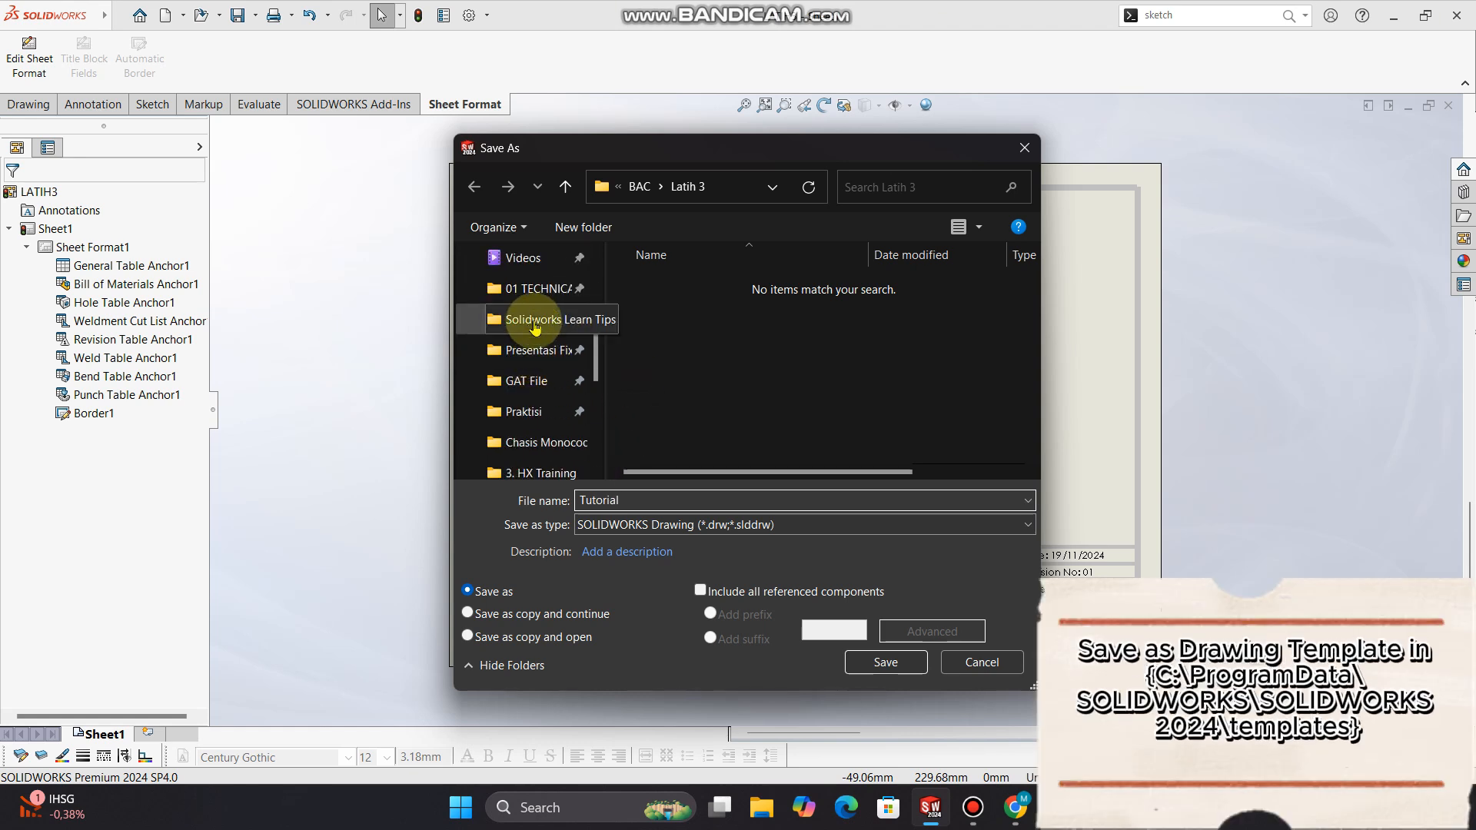
click(534, 319)
click(877, 526)
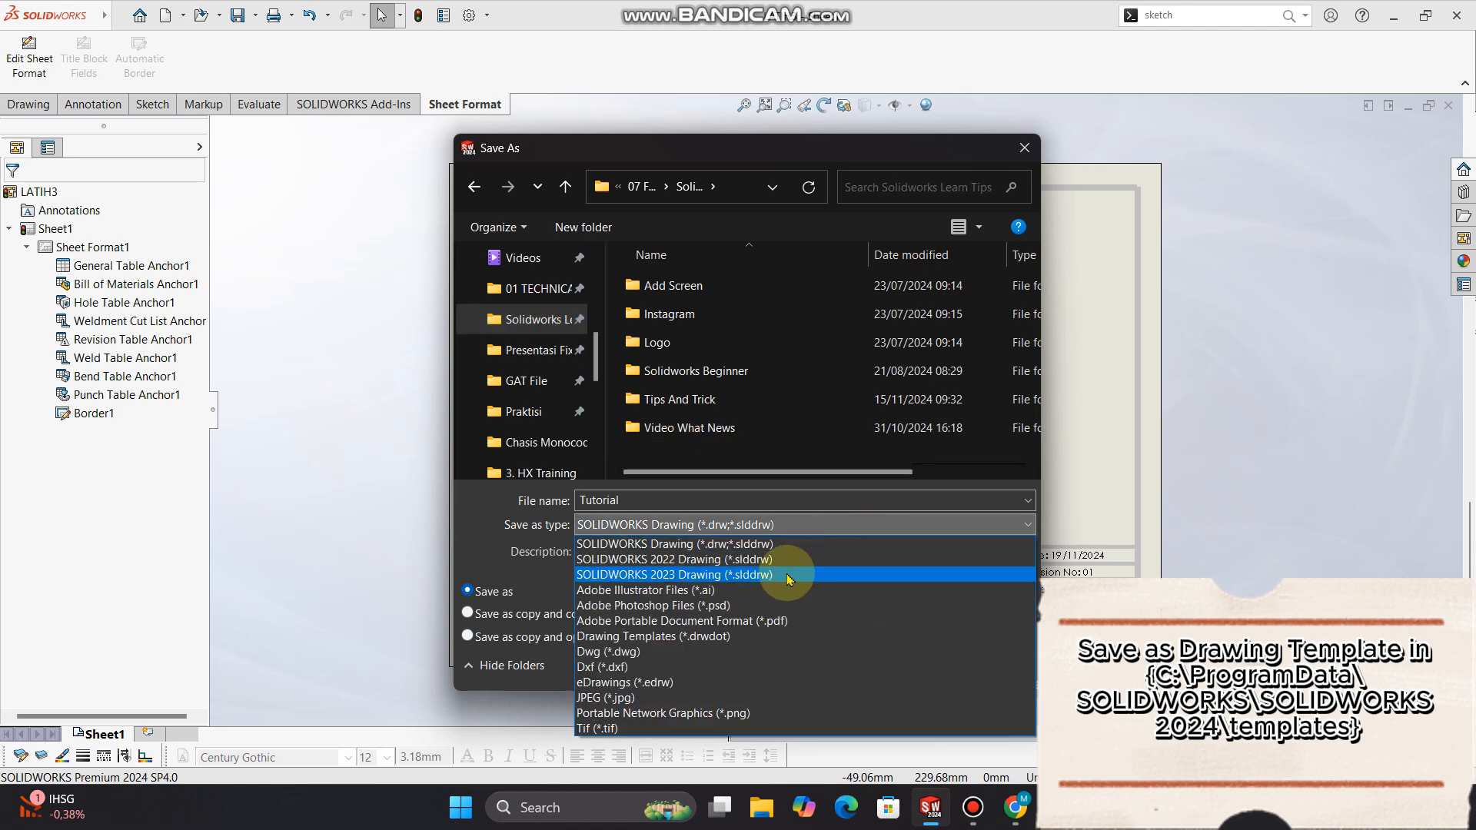
click(709, 638)
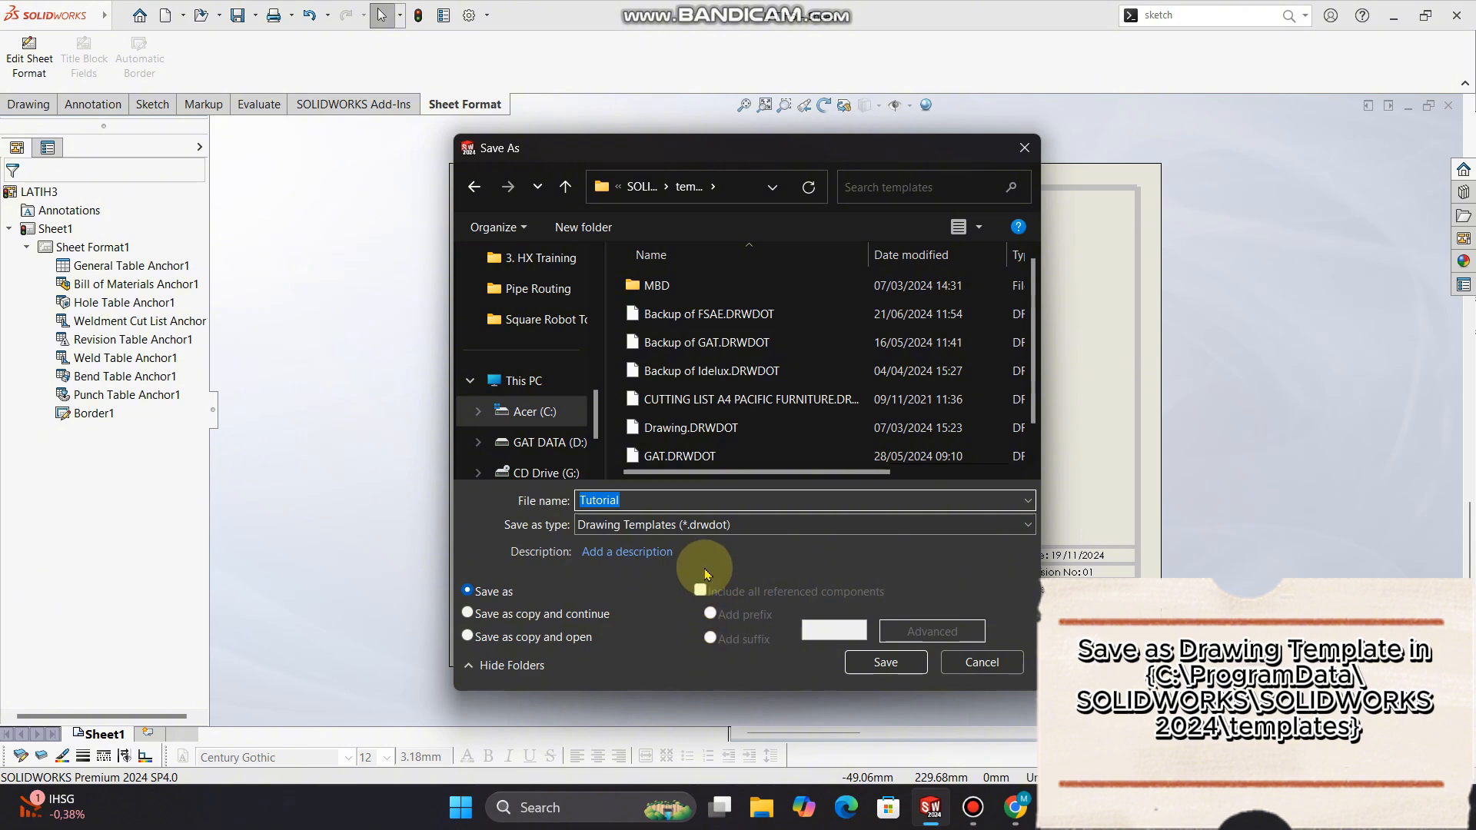
click(708, 507)
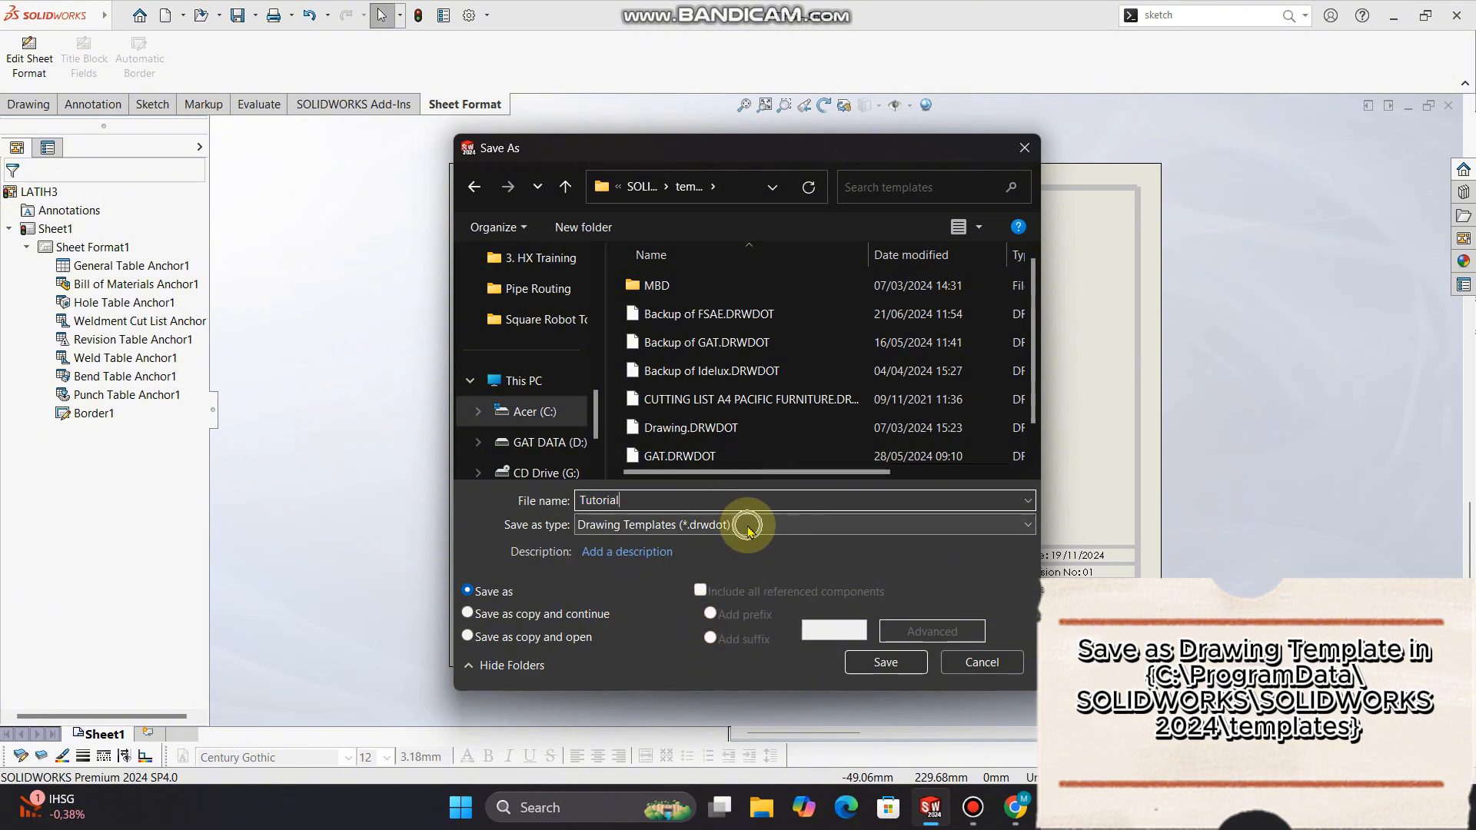
click(716, 186)
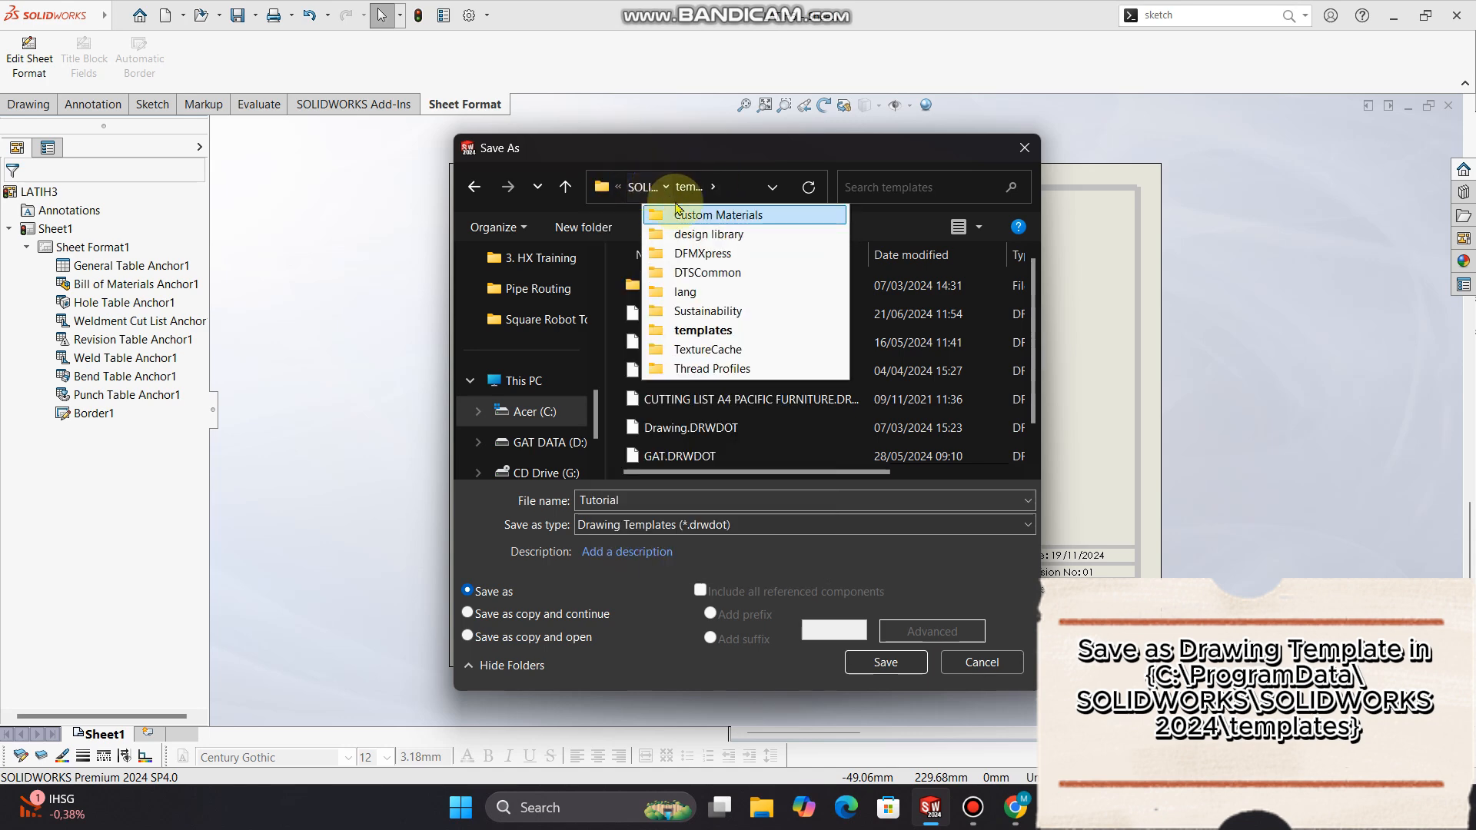
click(885, 667)
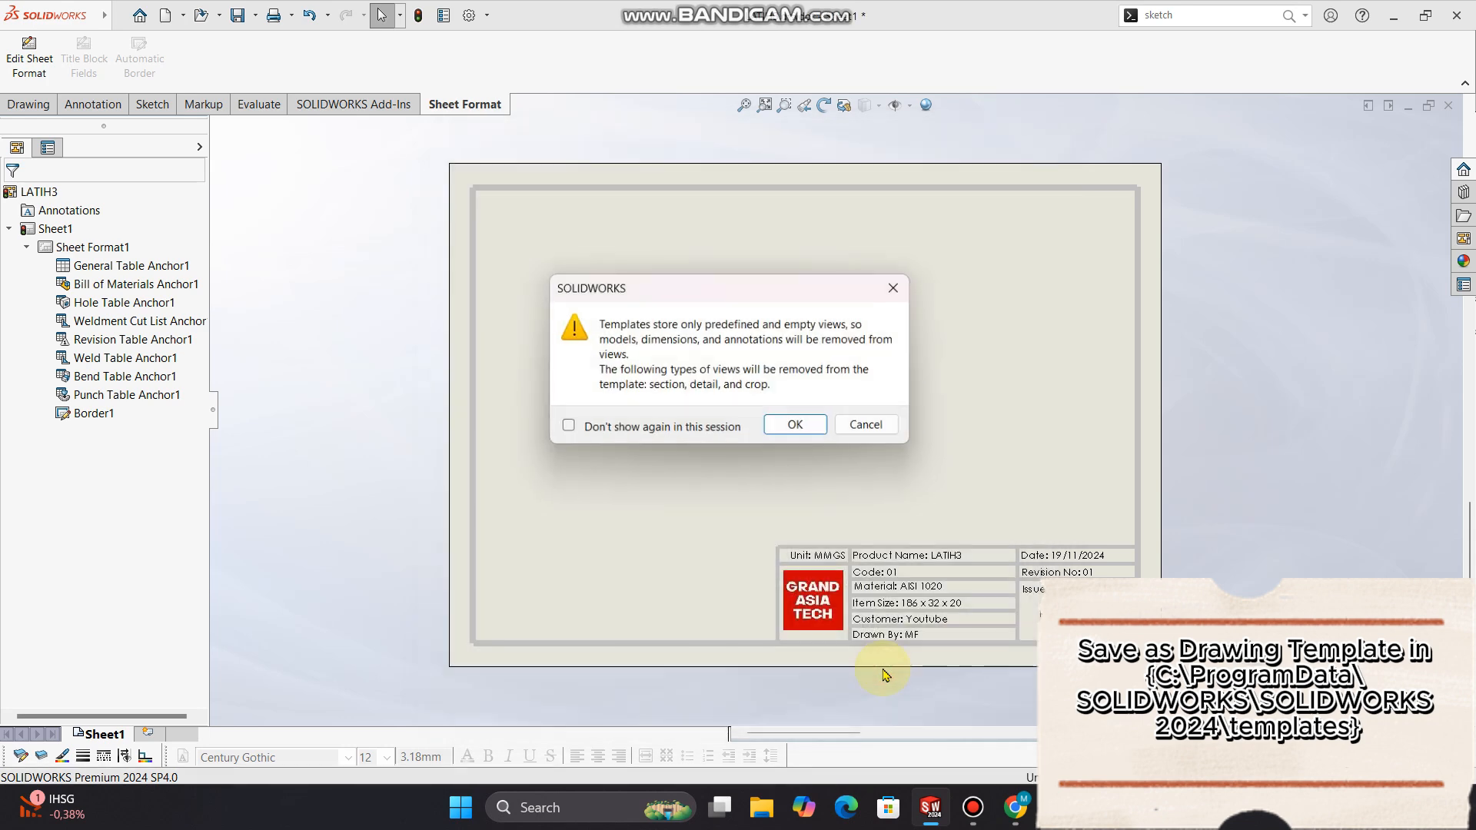
click(795, 426)
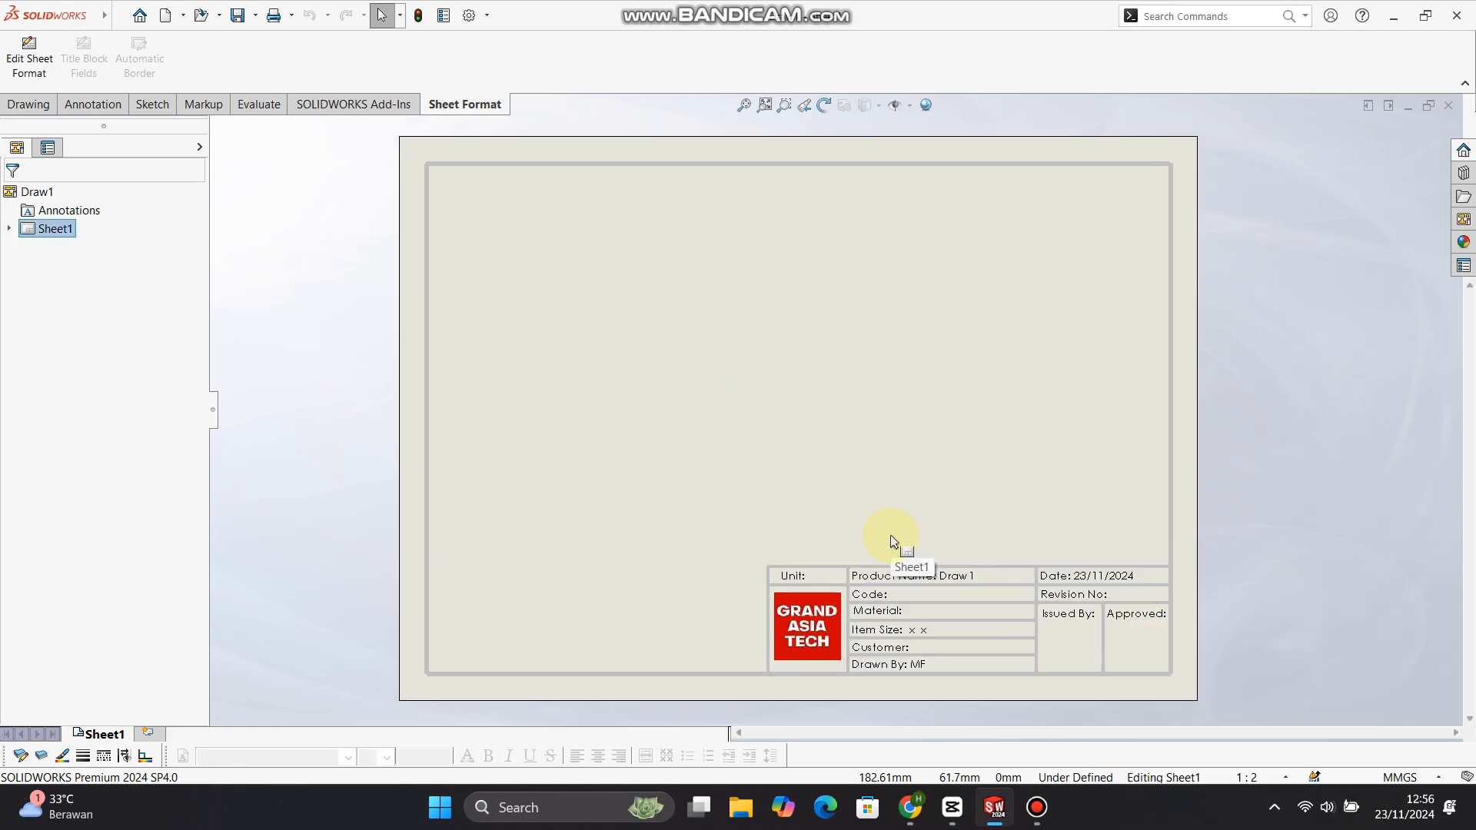
- Save the sheet format as a4 - landscape Tutorial in the SOLIDWORKS sheetformat folder
click(119, 17)
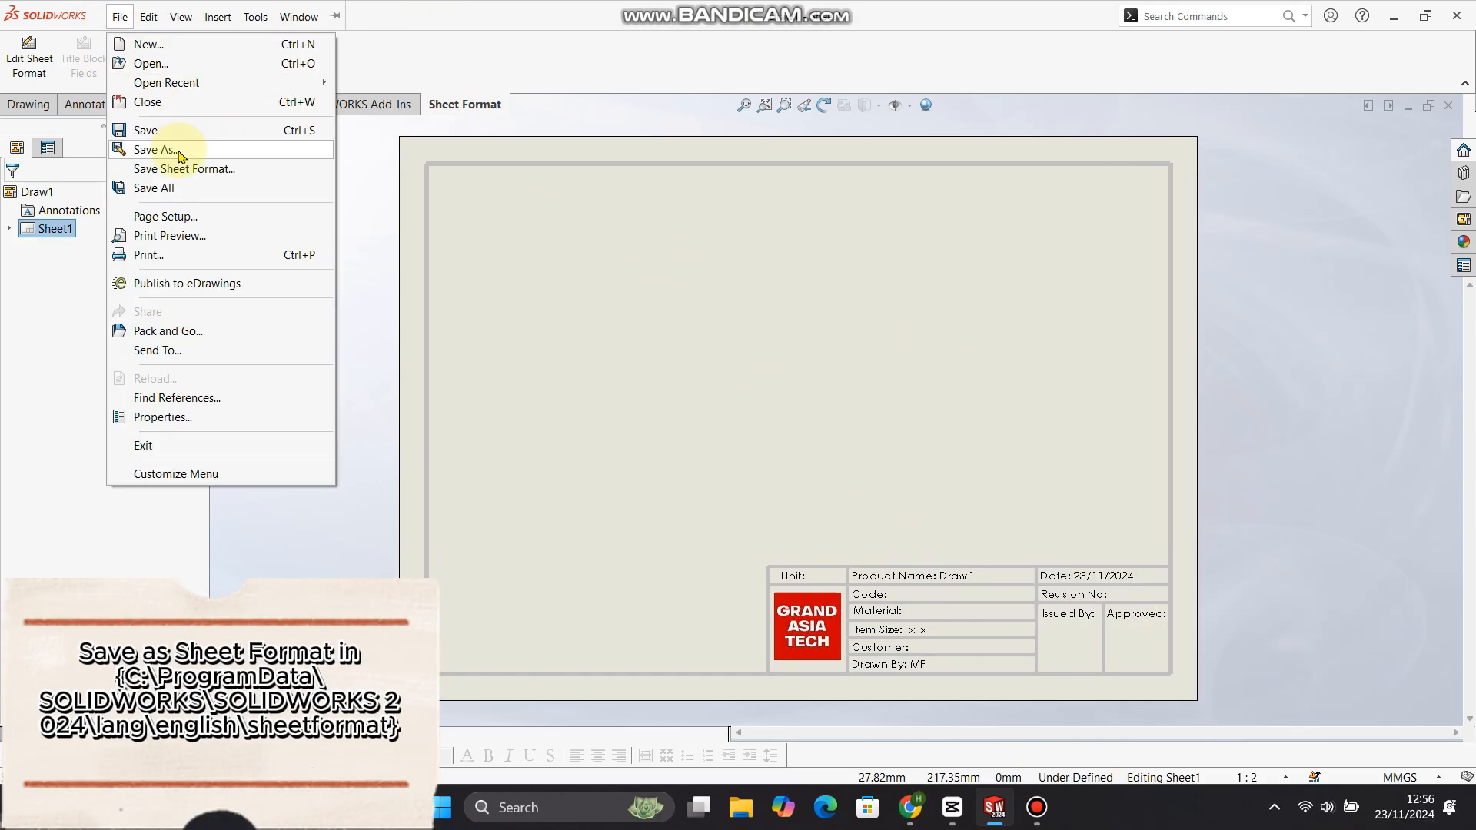
click(179, 168)
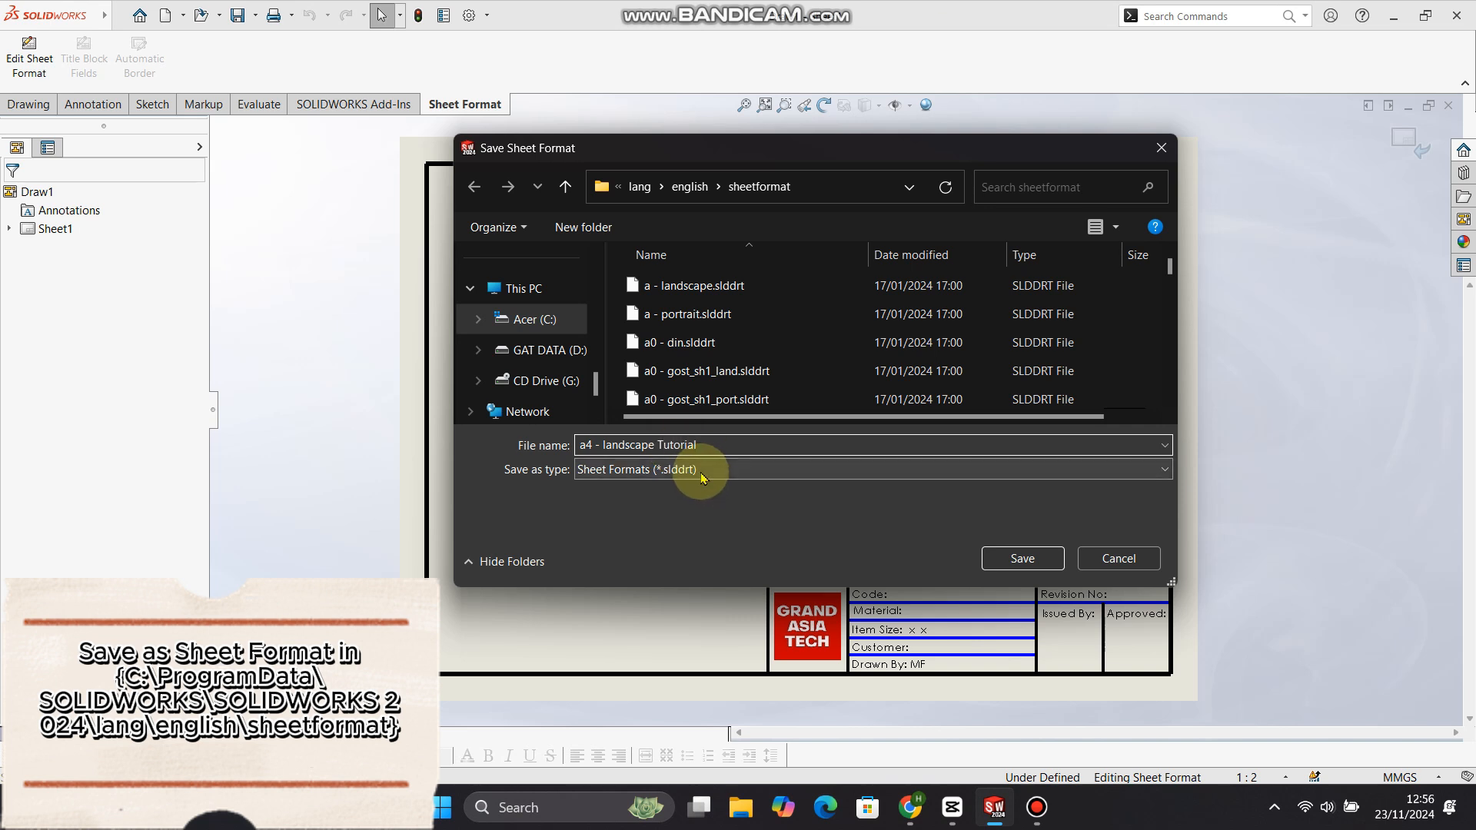
click(992, 553)
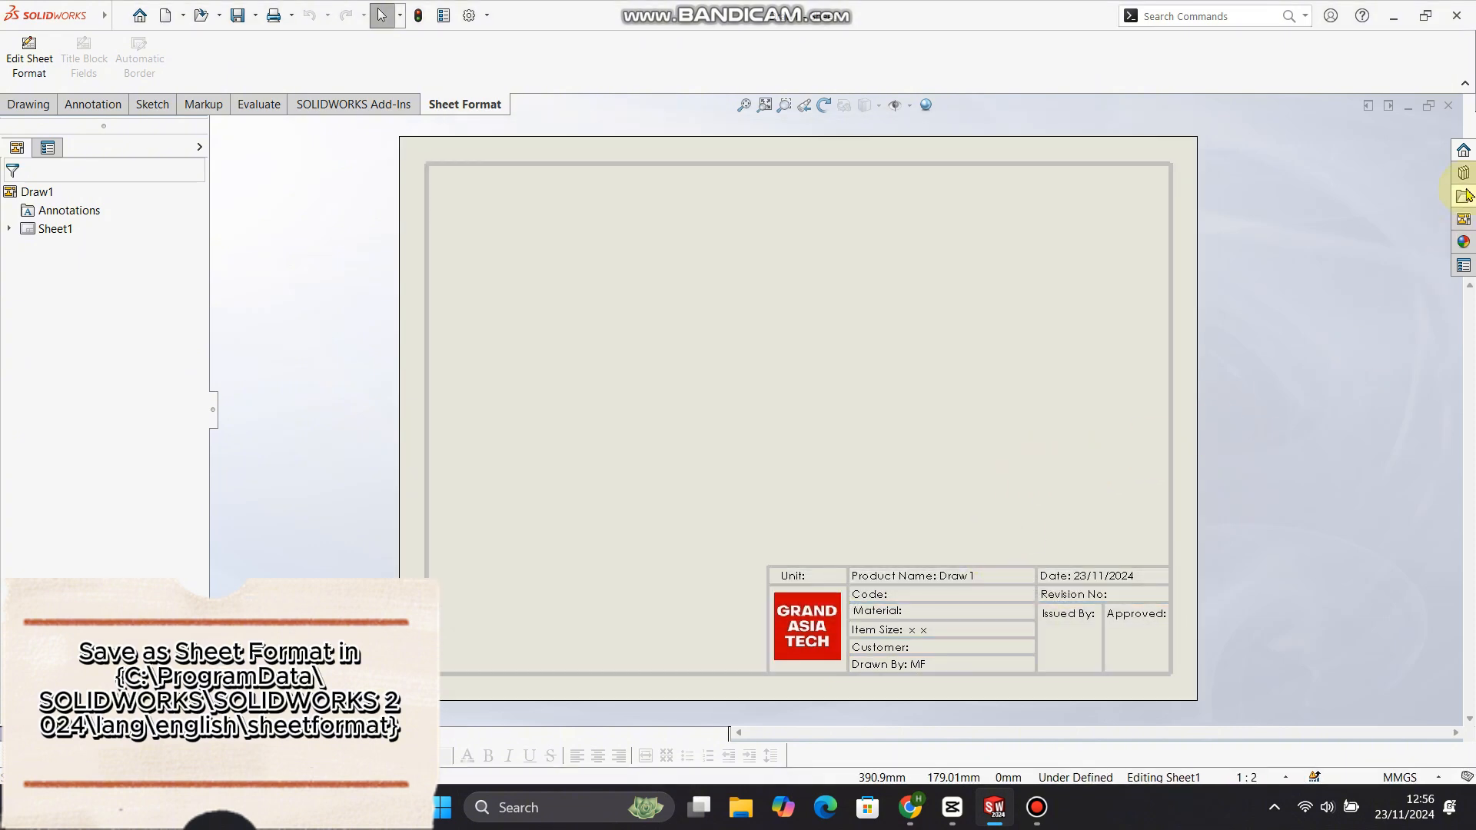
- Switch to the LATIH3 part window and start making a new drawing from the part
click(1465, 153)
mouse_move(998, 794)
click(1059, 730)
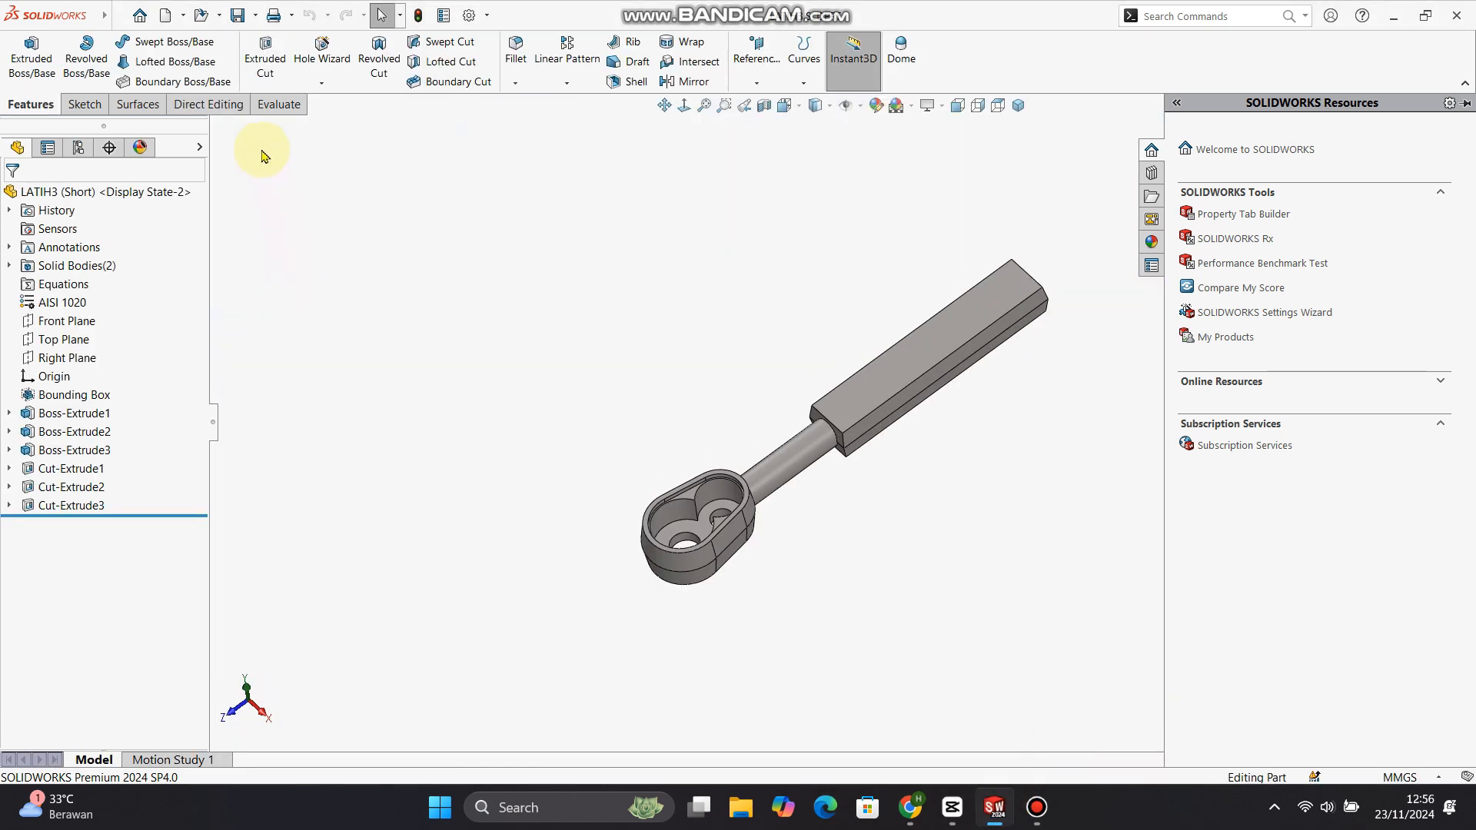
click(183, 15)
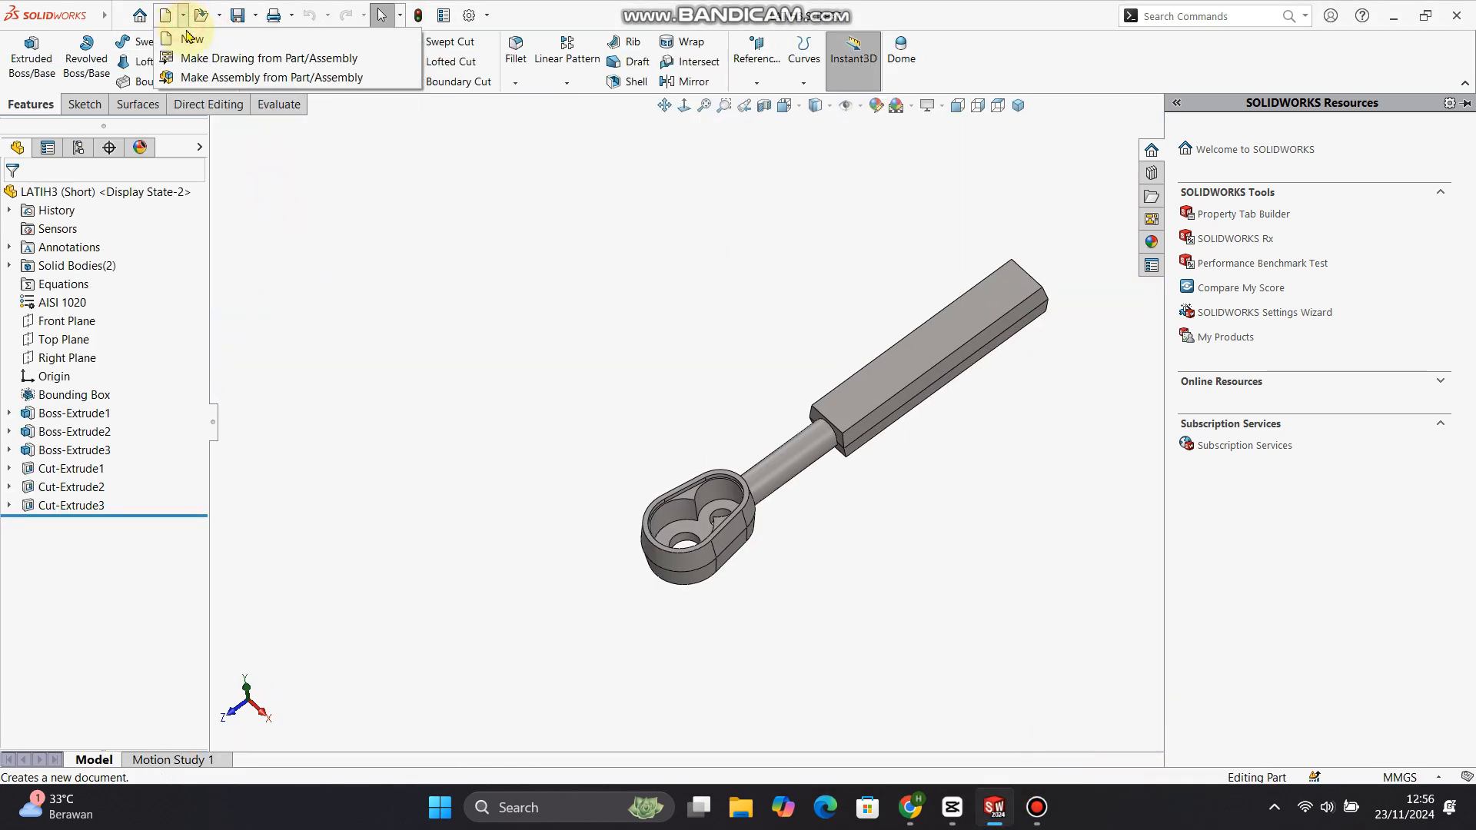
click(203, 60)
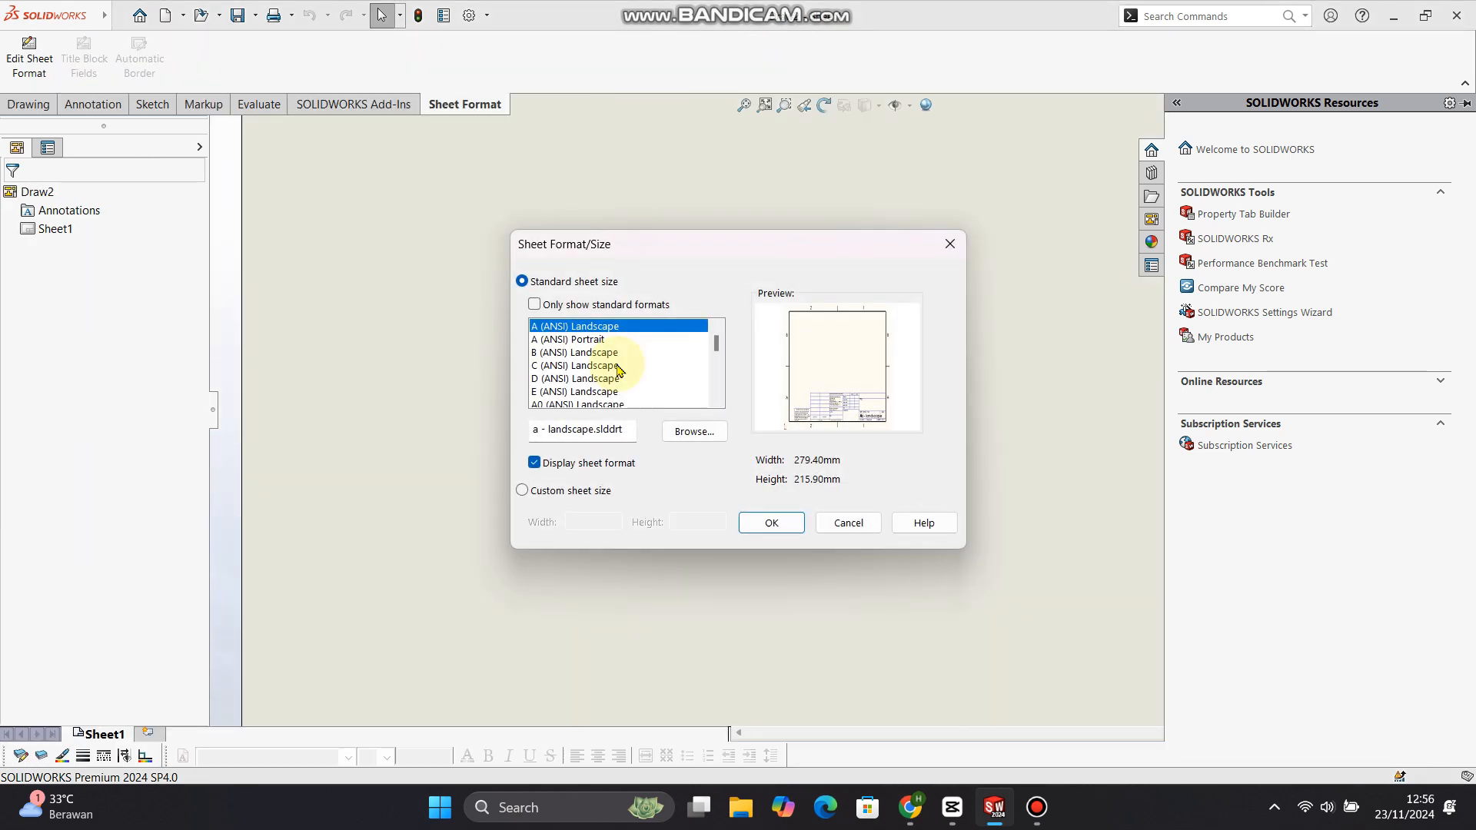
- Choose the a4 - landscape Tutorial sheet format for the new drawing and accept it
scroll(615, 369, down, 5)
scroll(619, 373, down, 8)
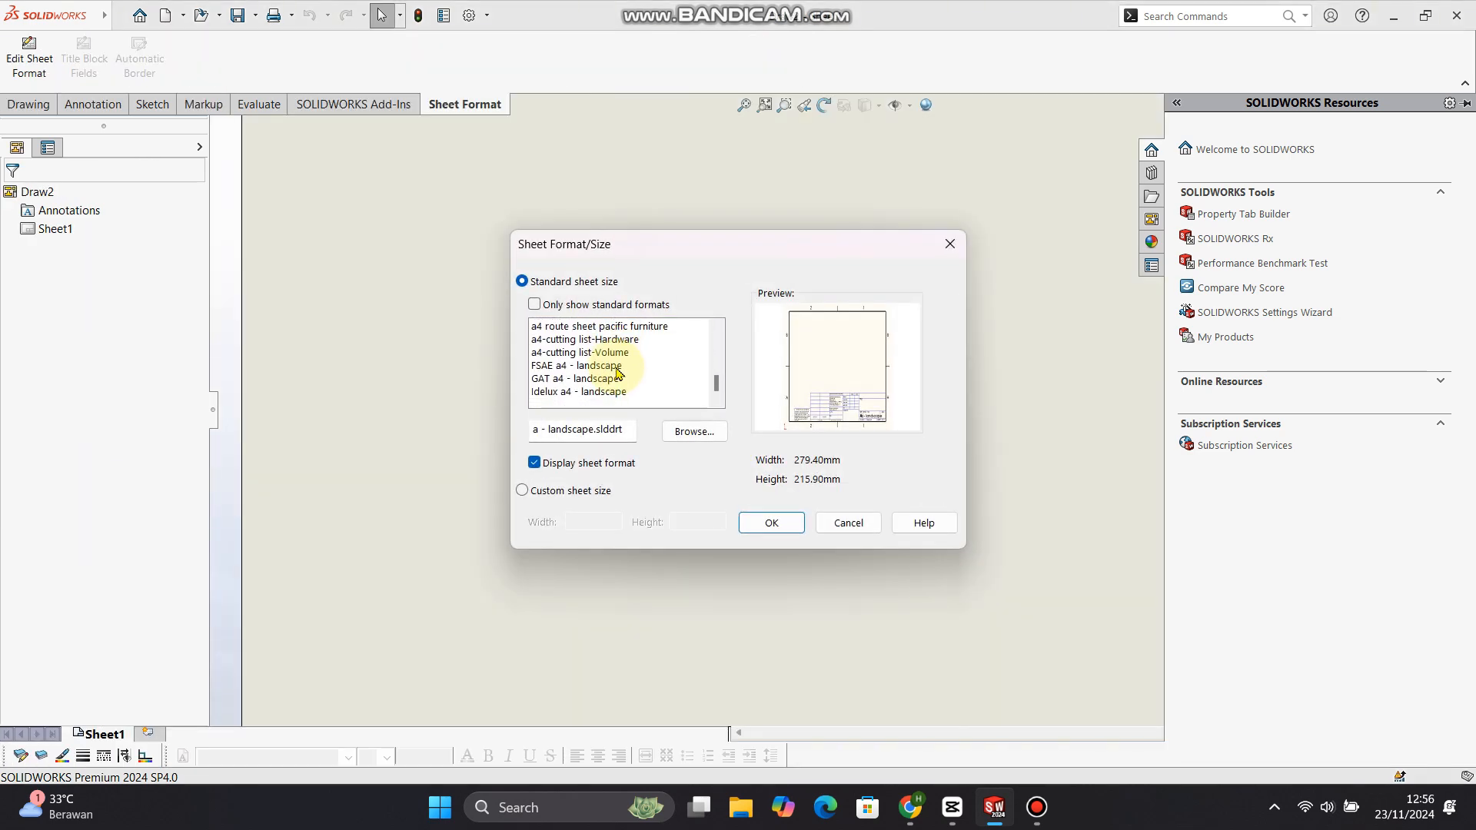
scroll(620, 378, up, 2)
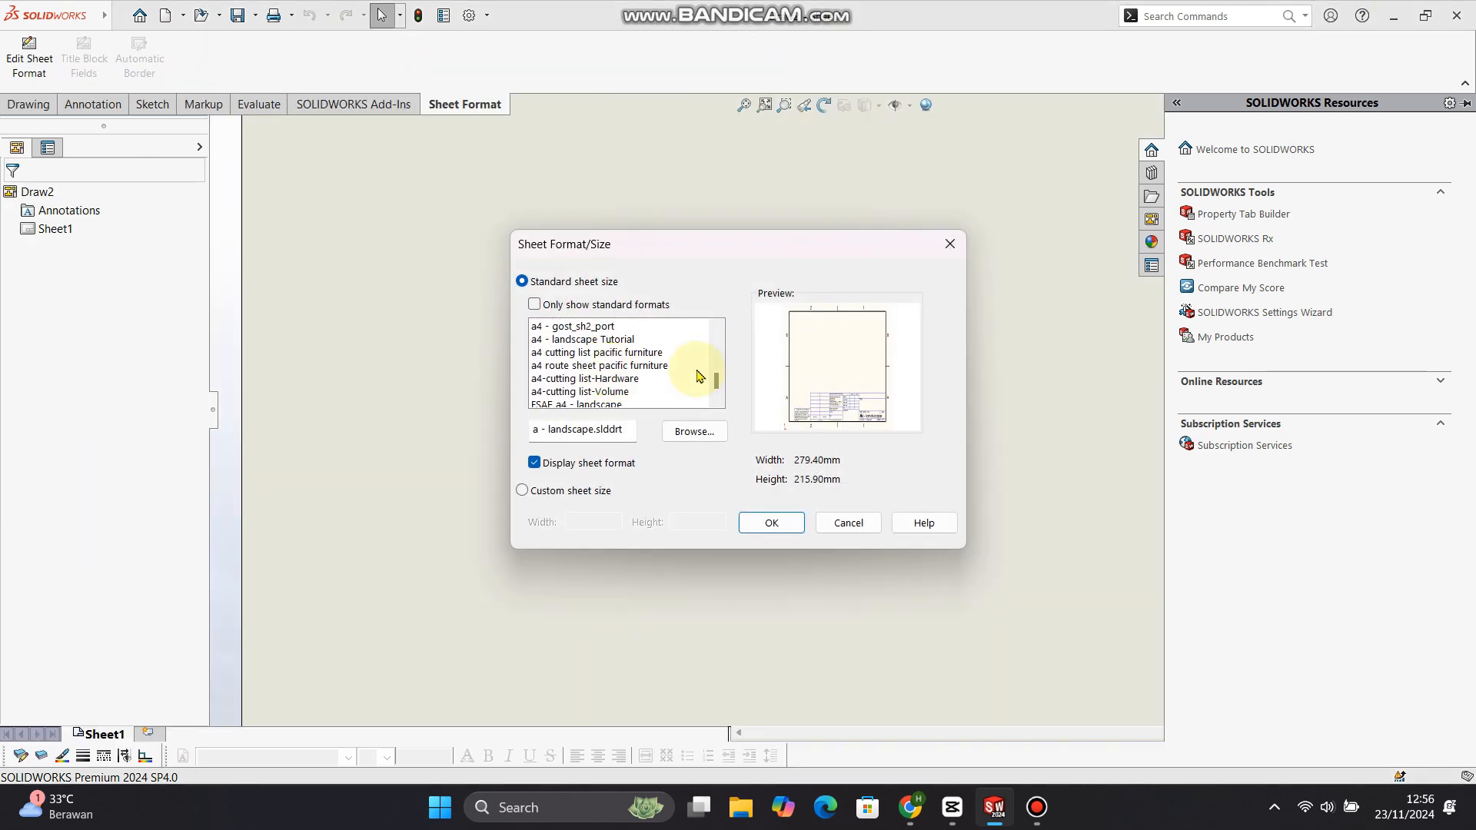
click(598, 340)
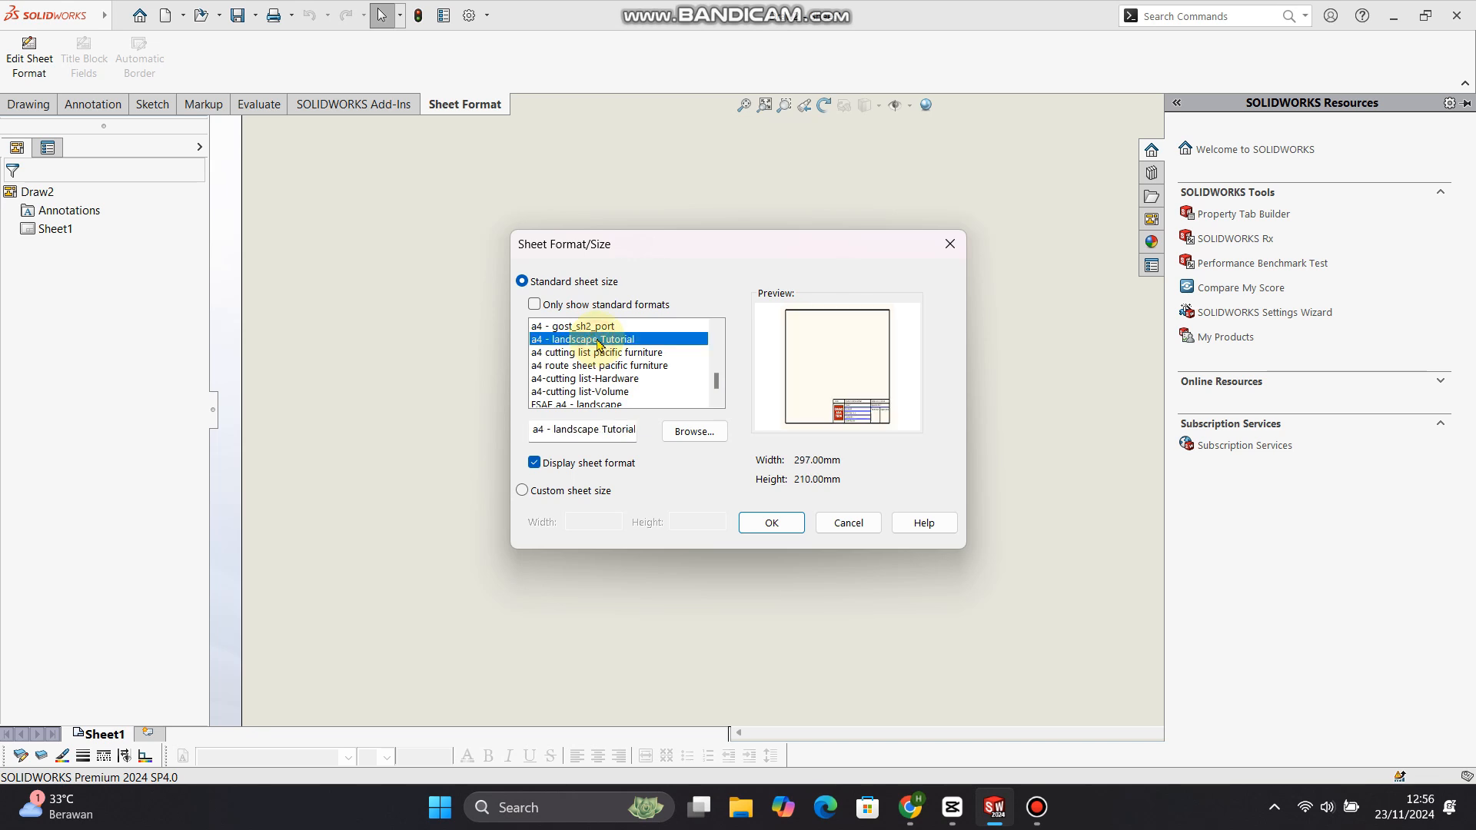
click(772, 523)
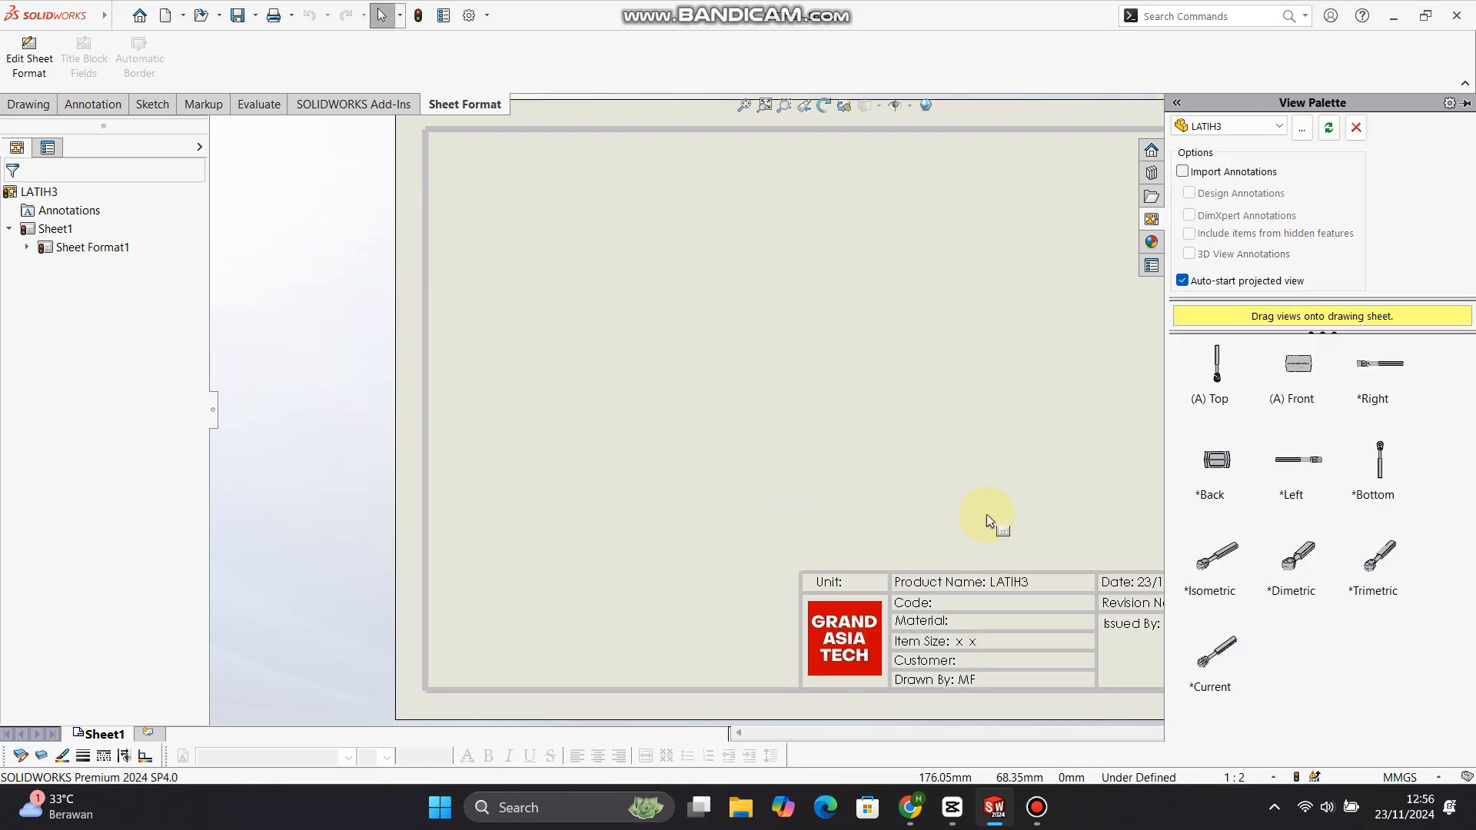
- Place a trimetric view of the LATIH3 part on the sheet above the title block and finish the placement
scroll(989, 521, up, 3)
scroll(933, 495, down, 4)
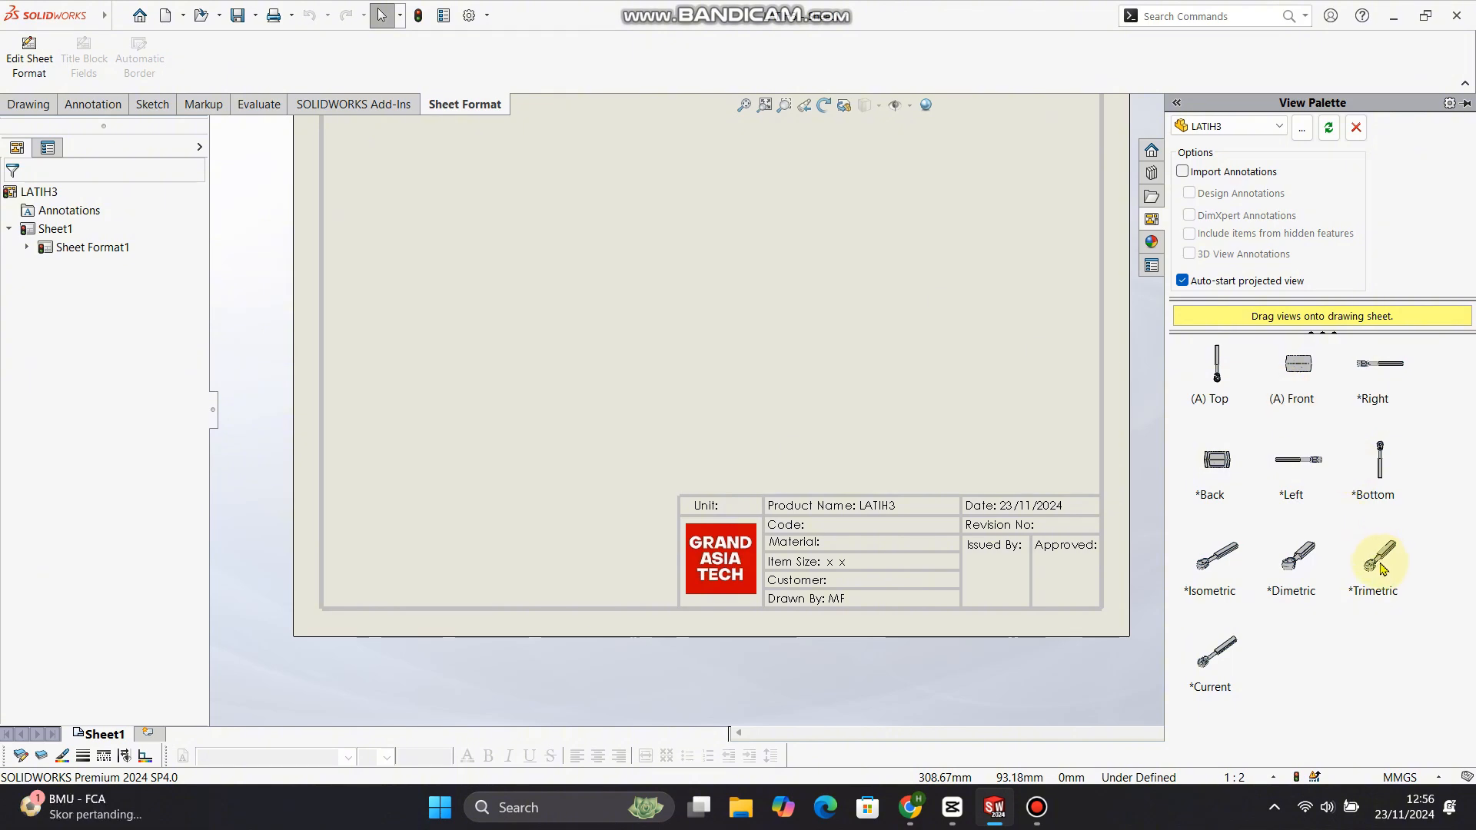
mouse_move(1380, 569)
mouse_down()
mouse_move(1029, 413)
mouse_move(829, 284)
mouse_up()
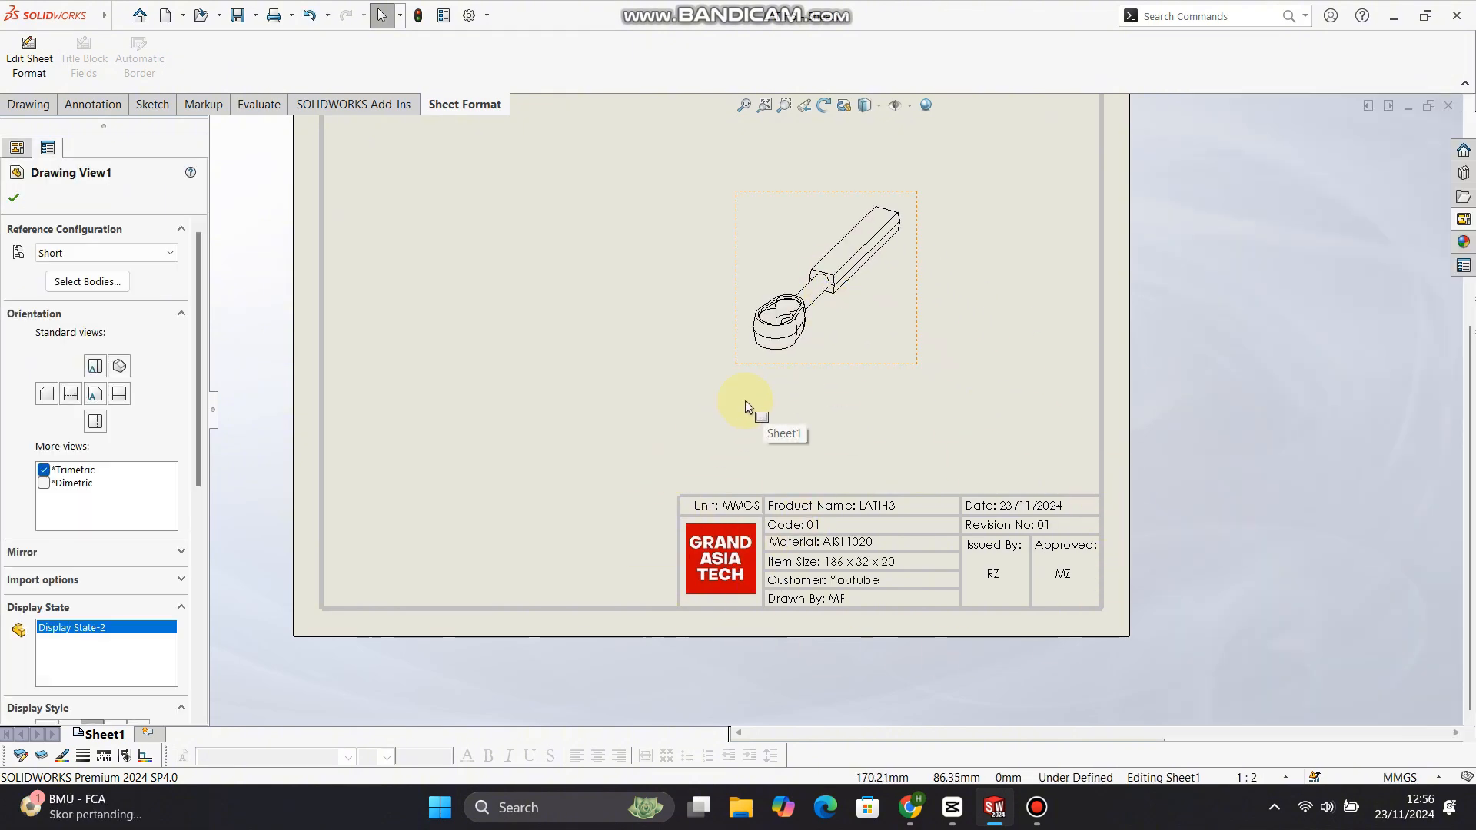
click(596, 453)
scroll(597, 443, up, 2)
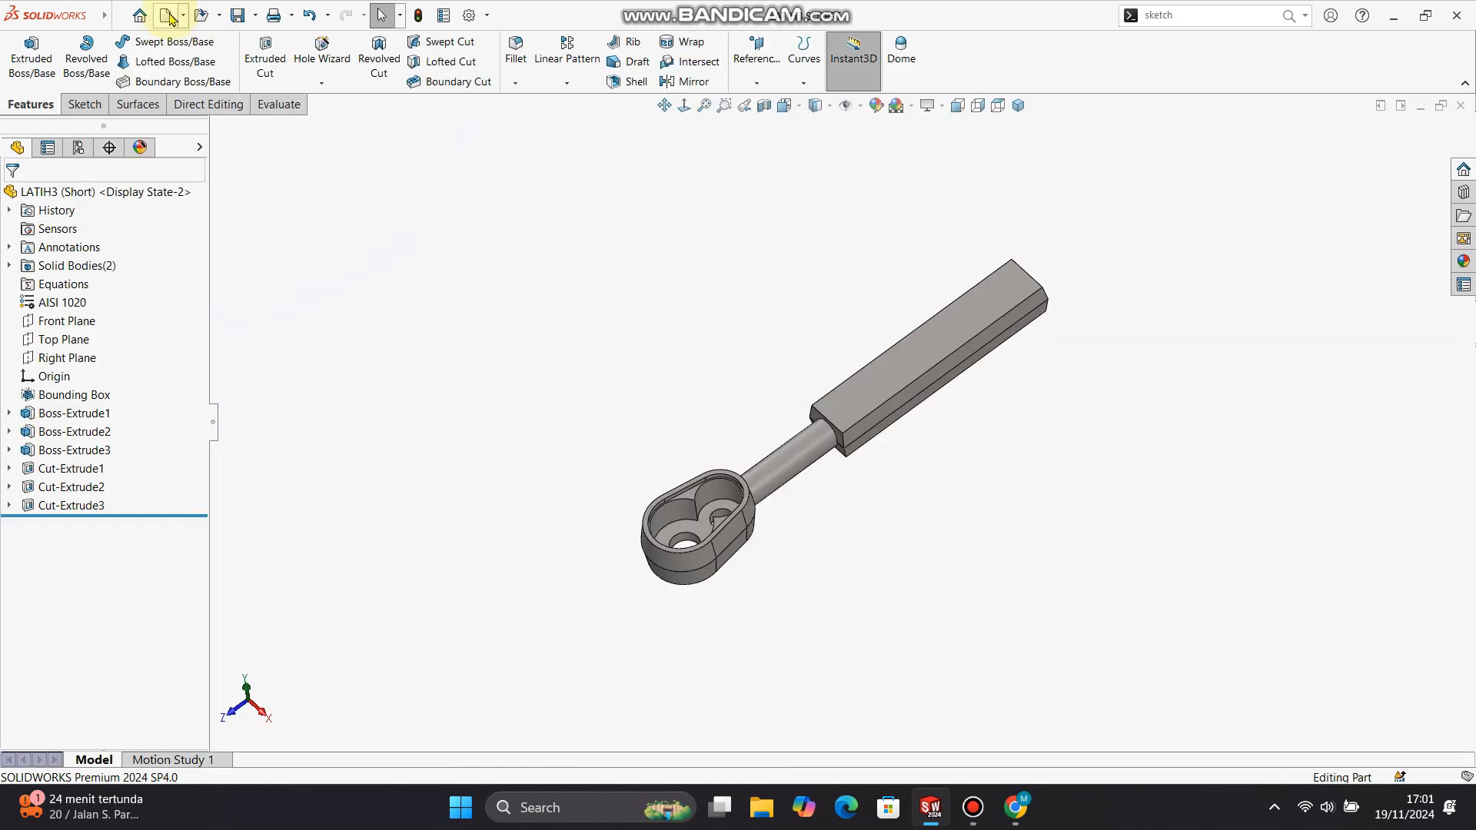
- Create a new drawing from the Tutorial template and dismiss the automatic Model View command
click(169, 16)
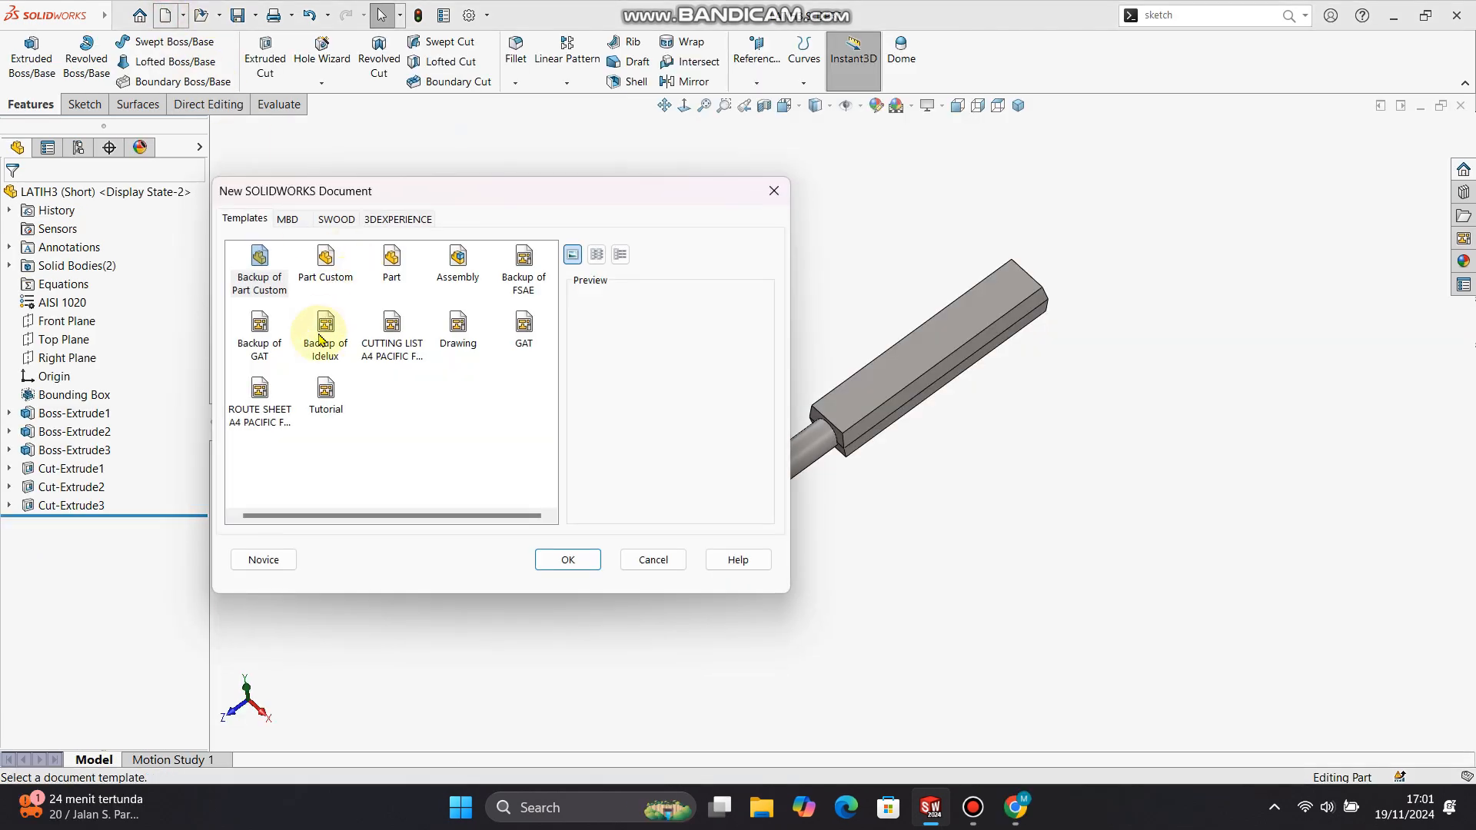
click(326, 394)
click(568, 560)
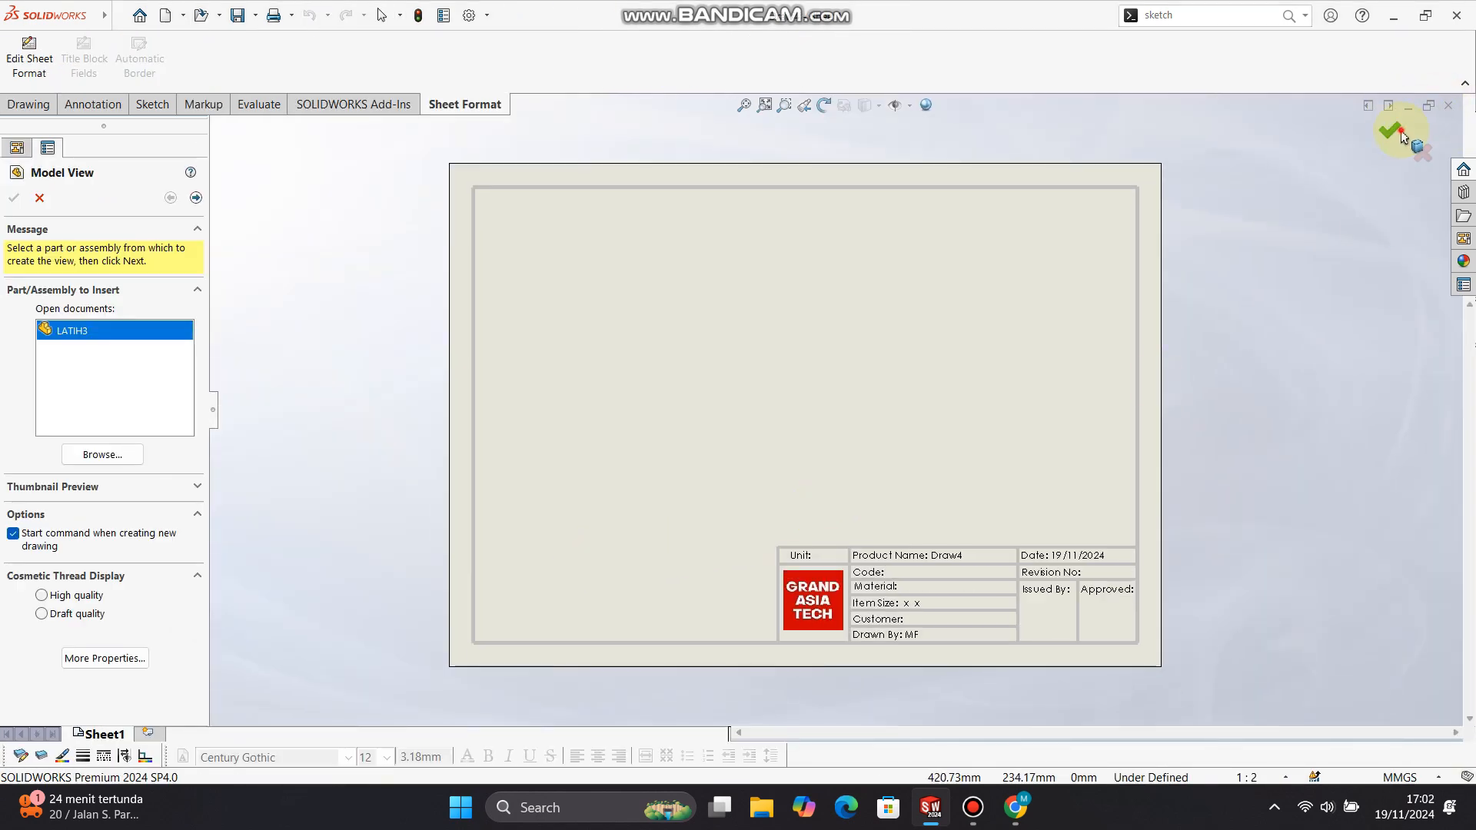
click(40, 199)
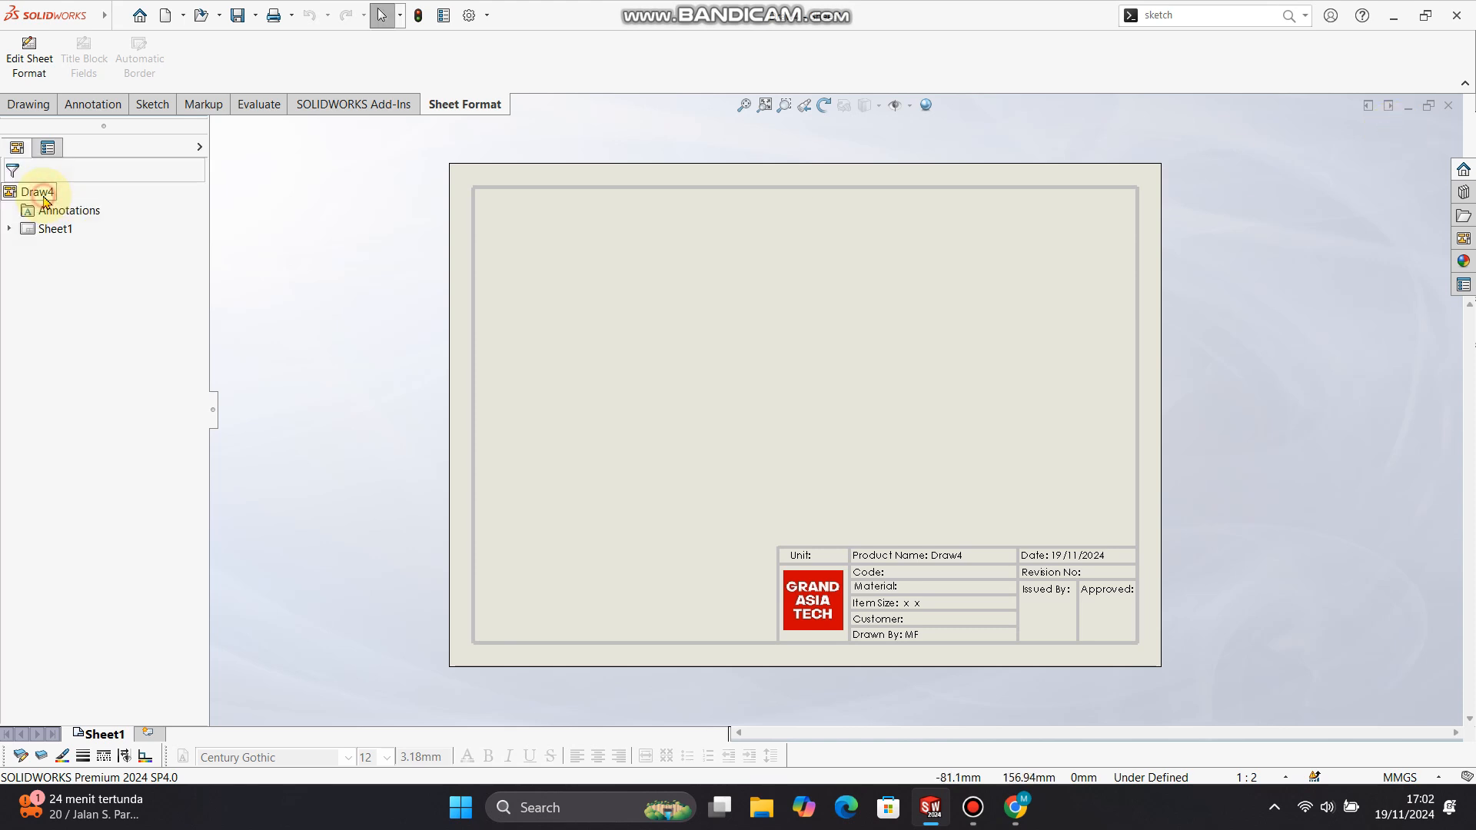
- Load the LATIH3 part's views into the template-based drawing and place its trimetric view near the middle of the sheet
click(1467, 240)
click(1238, 126)
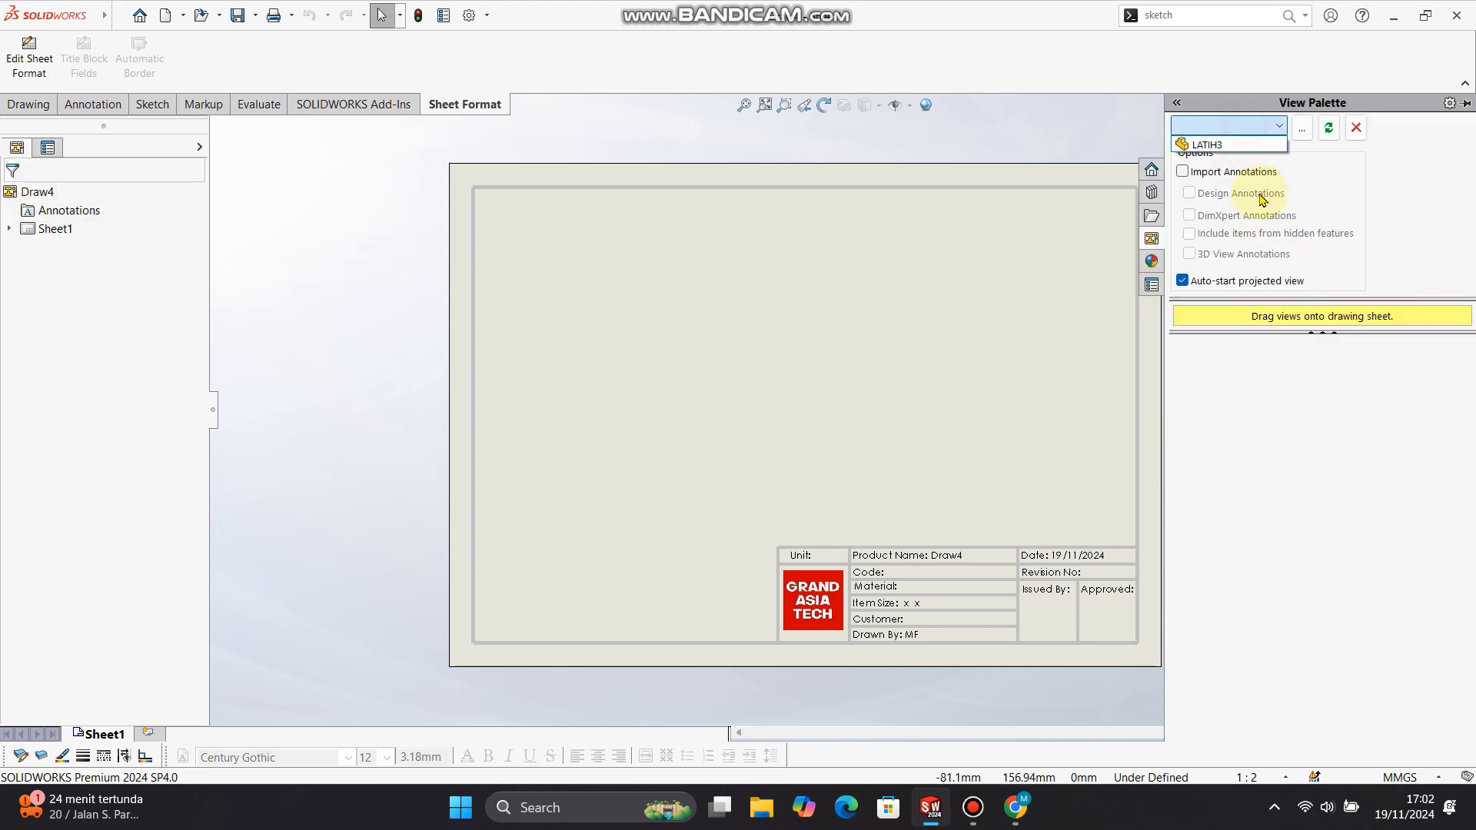
click(1234, 144)
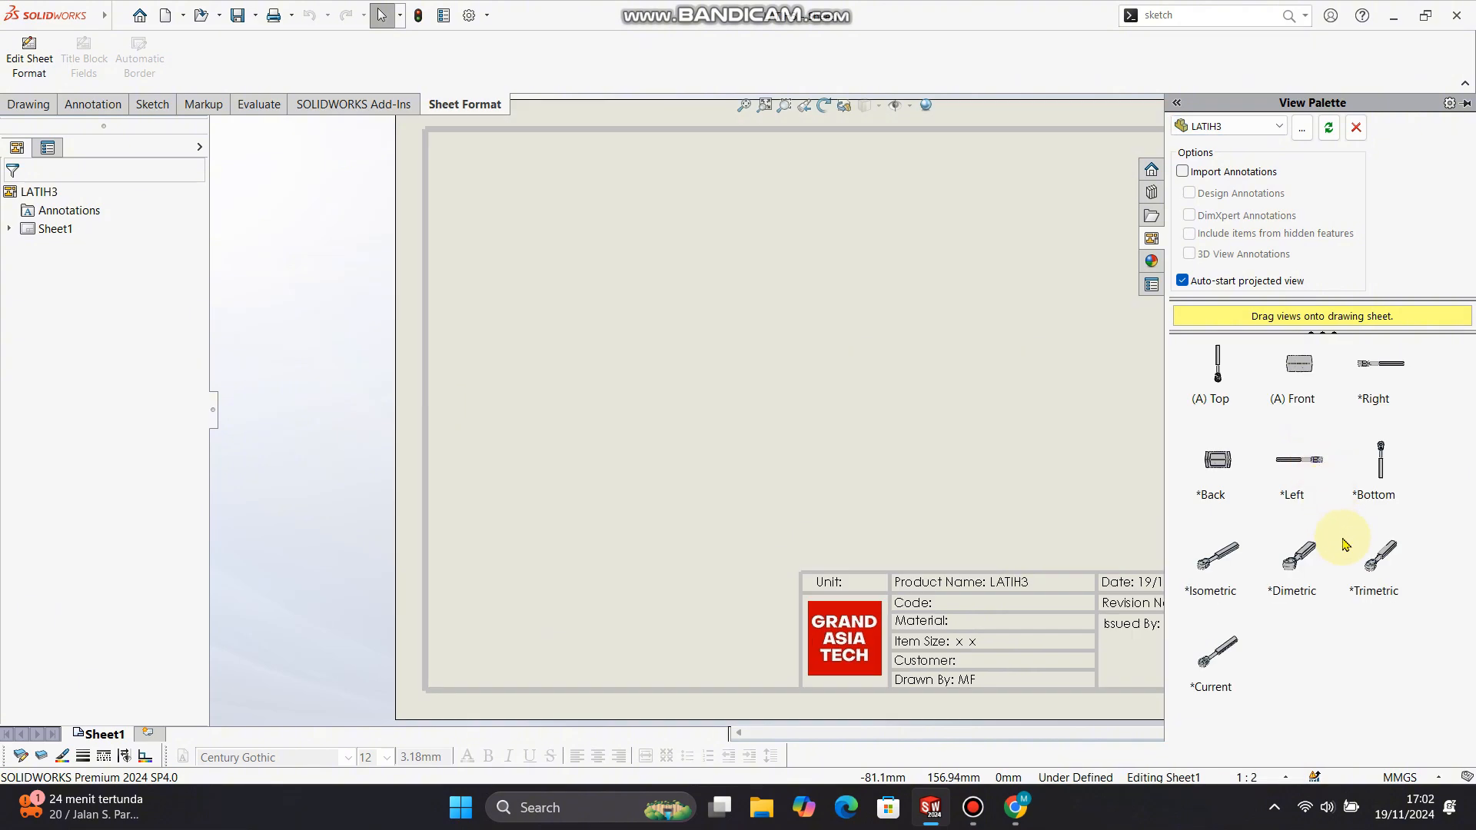
drag(1116, 486, 859, 338)
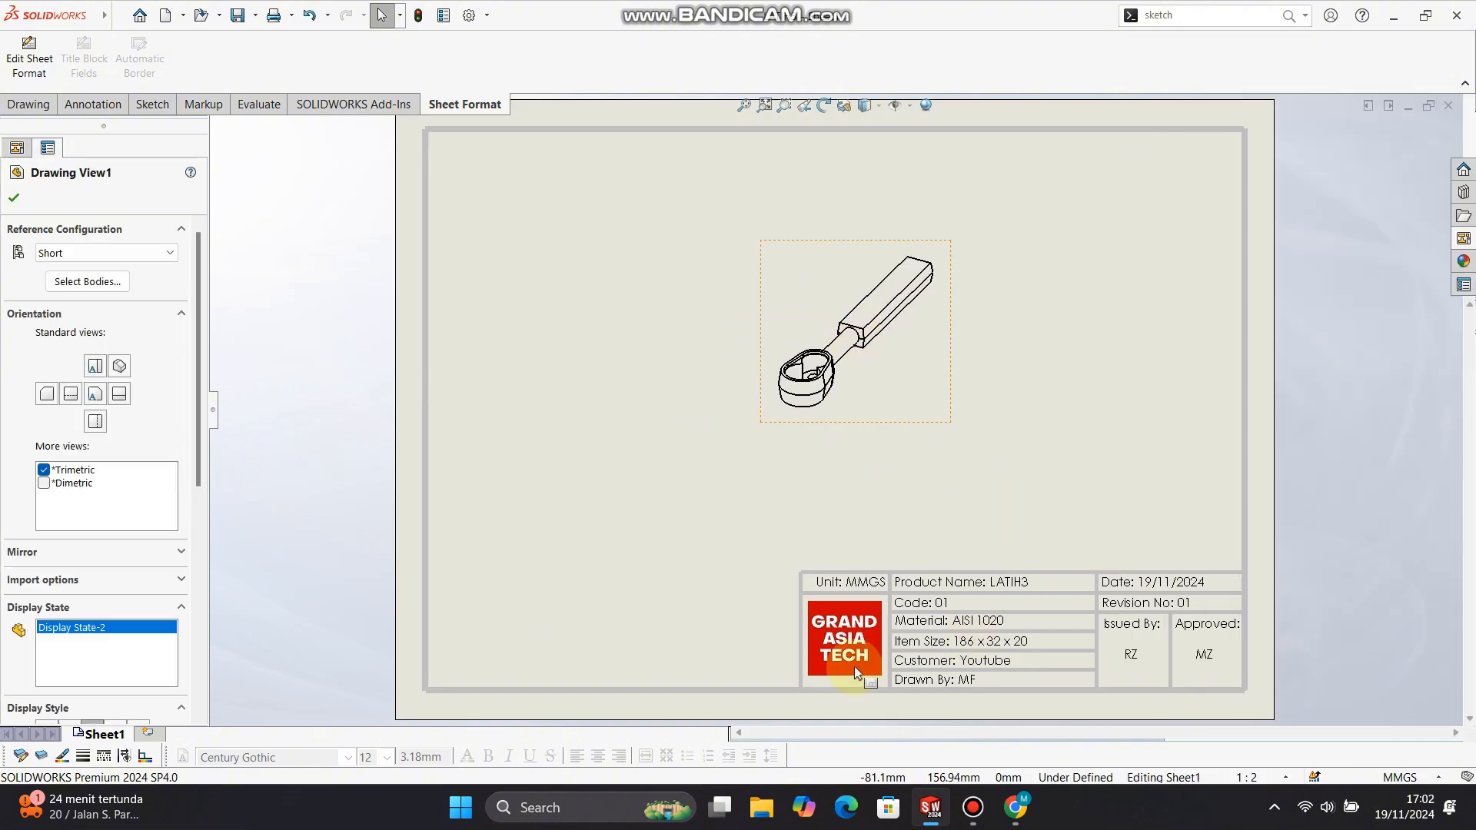